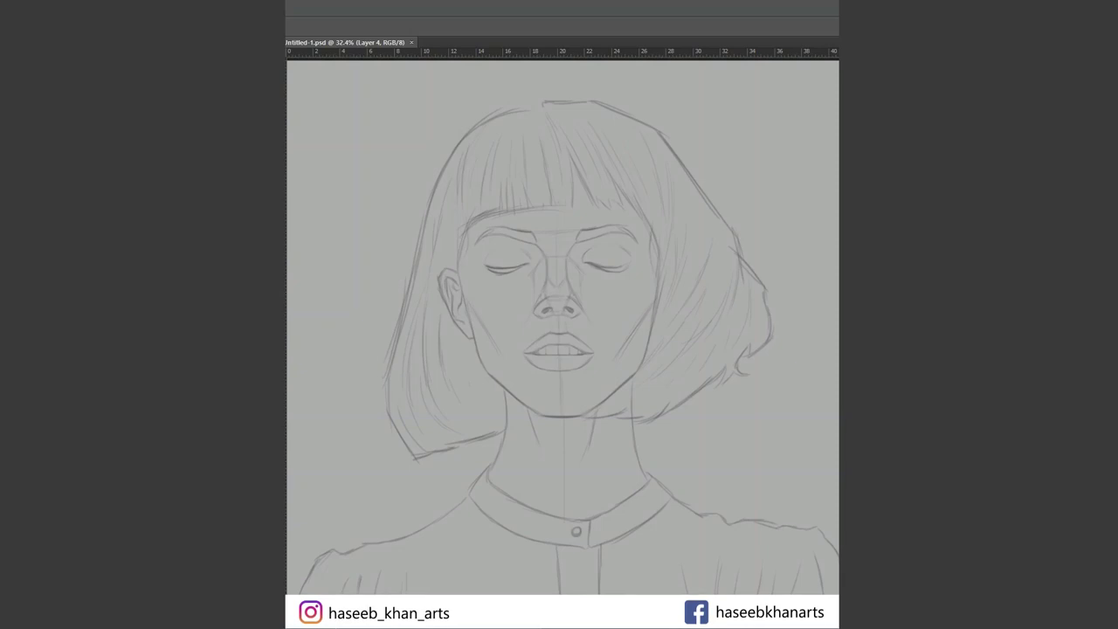
- Block in thick dark strokes along the bob hair outline, left cheek and jaw
{"action": "mouse_move", "coordinate": [489, 310]}
{"action": "left_mouse_down"}
{"action": "mouse_move", "coordinate": [496, 347]}
{"action": "mouse_move", "coordinate": [469, 287]}
{"action": "left_mouse_up"}
{"action": "right_click", "coordinate": [505, 288]}
{"action": "right_click", "coordinate": [475, 288]}
{"action": "mouse_move", "coordinate": [407, 416]}
{"action": "left_mouse_down"}
{"action": "mouse_move", "coordinate": [404, 331]}
{"action": "mouse_move", "coordinate": [494, 131]}
{"action": "mouse_move", "coordinate": [653, 140]}
{"action": "mouse_move", "coordinate": [755, 310]}
{"action": "mouse_move", "coordinate": [715, 366]}
{"action": "mouse_move", "coordinate": [651, 288]}
{"action": "mouse_move", "coordinate": [519, 358]}
{"action": "left_mouse_up"}
{"action": "left_click_drag", "start_coordinate": [328, 550], "coordinate": [375, 489]}
- Paint dark strokes on the neck and shoulder and set a new brush size
{"action": "mouse_move", "coordinate": [629, 358]}
{"action": "left_mouse_down"}
{"action": "mouse_move", "coordinate": [717, 454]}
{"action": "mouse_move", "coordinate": [791, 461]}
{"action": "left_mouse_up"}
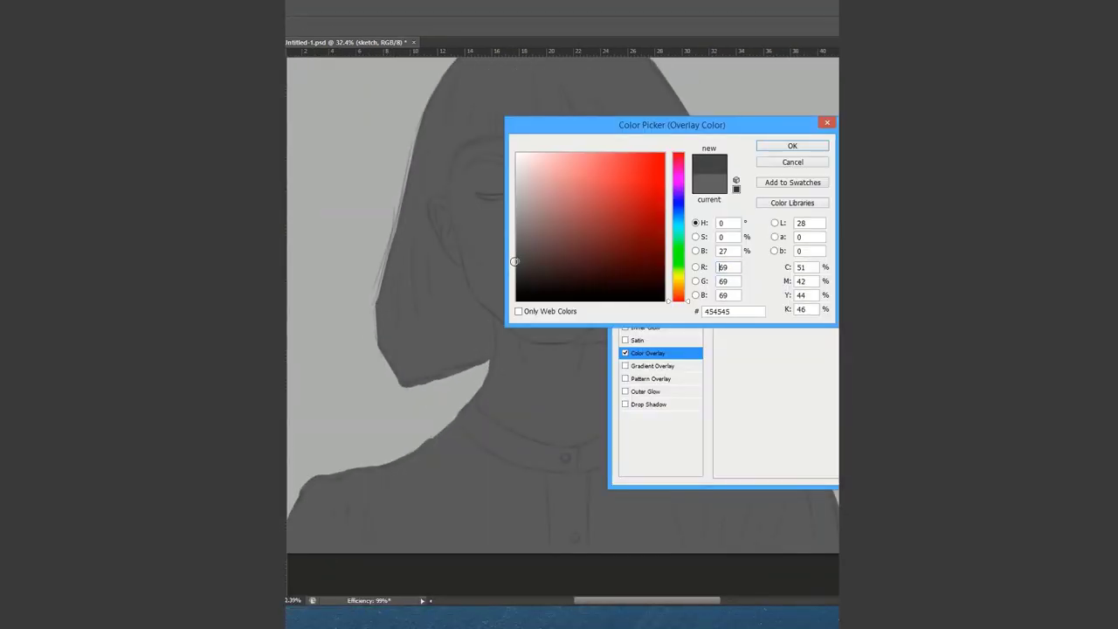
{"action": "left_click", "coordinate": [534, 222]}
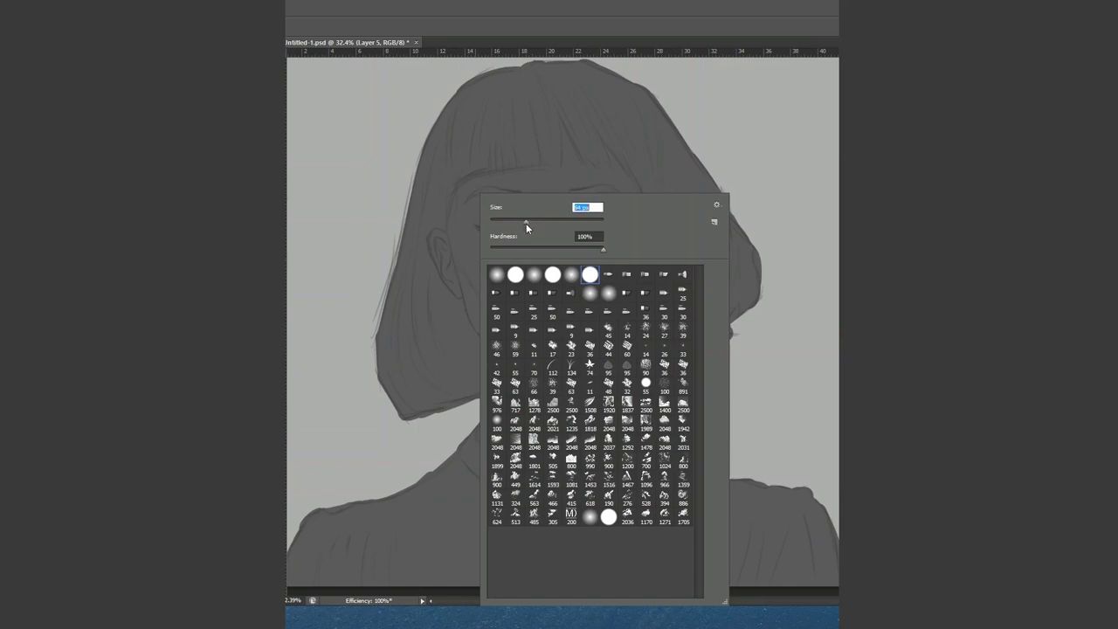
{"action": "key", "text": "Return"}
- Brush a pale highlight under the bangs above the left eye
{"action": "right_click", "coordinate": [526, 263]}
{"action": "key", "text": "Escape"}
{"action": "mouse_move", "coordinate": [479, 204]}
{"action": "left_mouse_down"}
{"action": "mouse_move", "coordinate": [466, 186]}
{"action": "mouse_move", "coordinate": [503, 180]}
{"action": "left_mouse_up"}
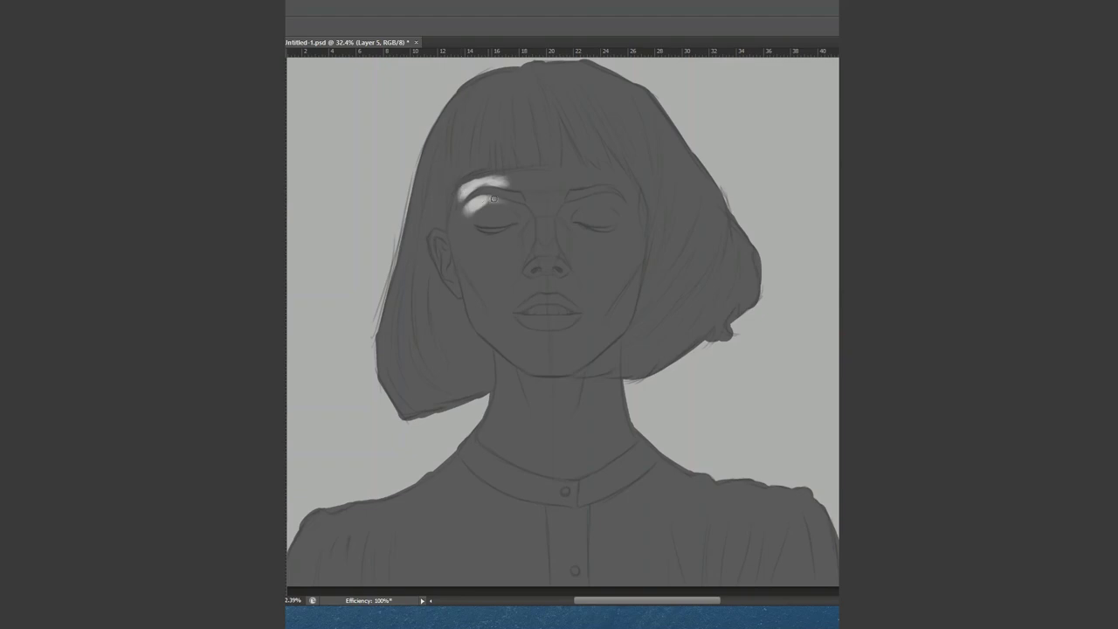
- Paint a light highlight on the cheek below the left eye
{"action": "mouse_move", "coordinate": [474, 234]}
{"action": "left_mouse_down"}
{"action": "mouse_move", "coordinate": [467, 253]}
{"action": "mouse_move", "coordinate": [461, 228]}
{"action": "mouse_move", "coordinate": [478, 242]}
{"action": "mouse_move", "coordinate": [463, 222]}
{"action": "mouse_move", "coordinate": [489, 273]}
{"action": "left_mouse_up"}
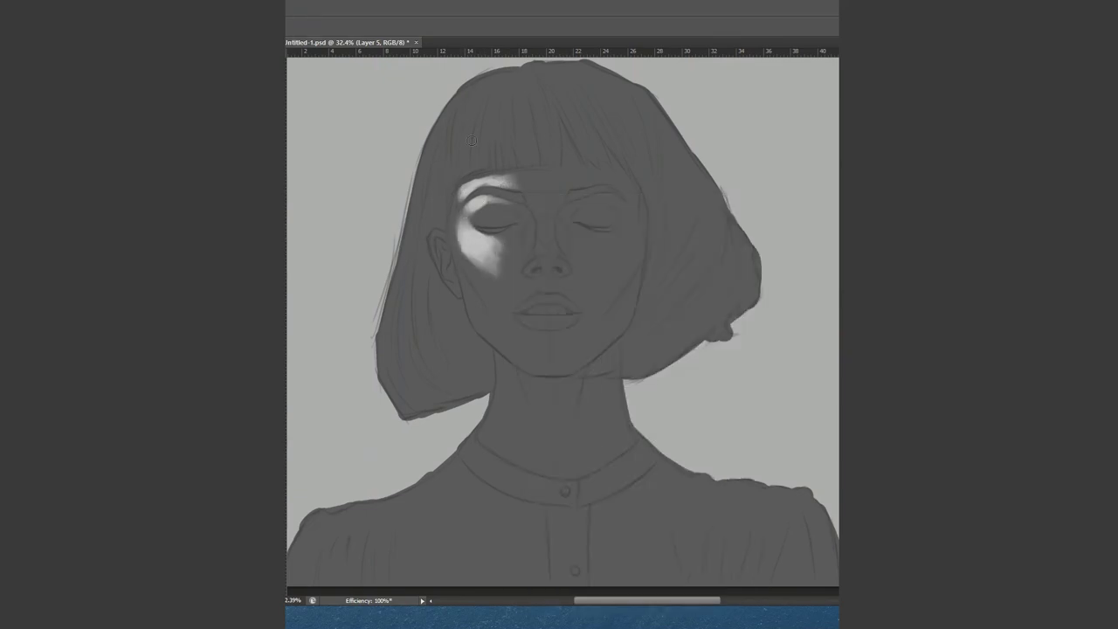
{"action": "left_click_drag", "start_coordinate": [461, 234], "coordinate": [457, 202]}
{"action": "left_click_drag", "start_coordinate": [463, 260], "coordinate": [489, 297]}
{"action": "right_click", "coordinate": [549, 194]}
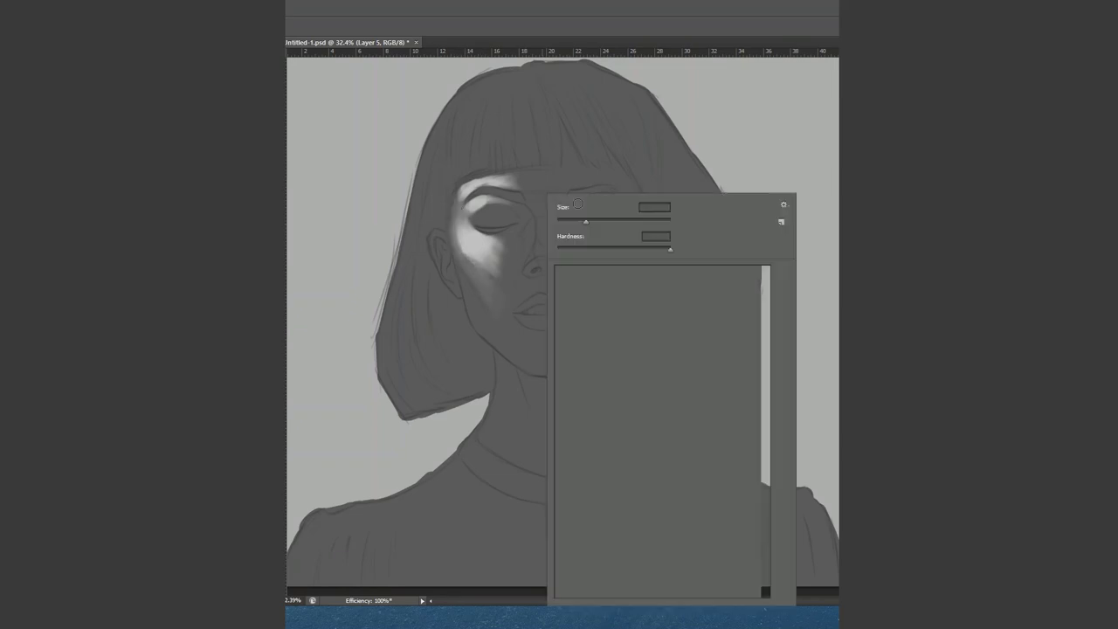
- Lighten the left side of the nose with short highlights beside it
{"action": "mouse_move", "coordinate": [528, 223]}
{"action": "left_mouse_down"}
{"action": "mouse_move", "coordinate": [517, 261]}
{"action": "mouse_move", "coordinate": [487, 255]}
{"action": "mouse_move", "coordinate": [521, 258]}
{"action": "left_mouse_up"}
{"action": "right_click", "coordinate": [515, 262]}
{"action": "key", "text": "Escape"}
{"action": "mouse_move", "coordinate": [513, 286]}
{"action": "left_mouse_down"}
{"action": "mouse_move", "coordinate": [522, 267]}
{"action": "mouse_move", "coordinate": [516, 299]}
{"action": "mouse_move", "coordinate": [498, 248]}
{"action": "mouse_move", "coordinate": [480, 276]}
{"action": "left_mouse_up"}
{"action": "right_click", "coordinate": [600, 266]}
{"action": "key", "text": "Escape"}
{"action": "right_click", "coordinate": [555, 297]}
{"action": "key", "text": "Escape"}
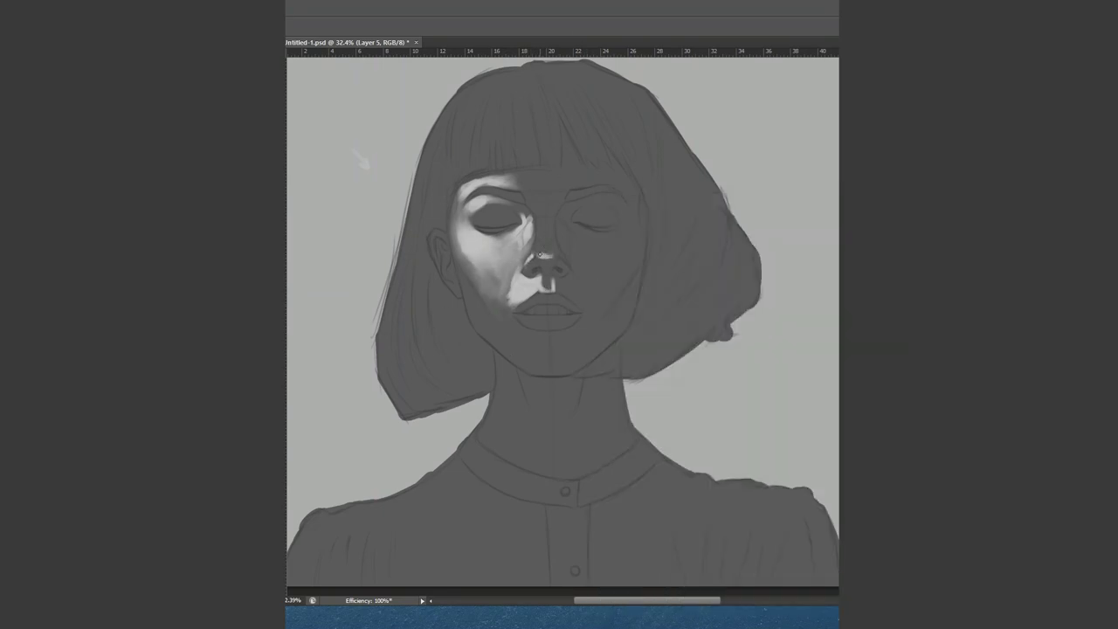
- Light the nose bridge, brow and forehead
{"action": "mouse_move", "coordinate": [553, 224]}
{"action": "left_mouse_down"}
{"action": "mouse_move", "coordinate": [543, 253]}
{"action": "mouse_move", "coordinate": [549, 219]}
{"action": "mouse_move", "coordinate": [606, 178]}
{"action": "left_mouse_up"}
{"action": "right_click", "coordinate": [631, 192]}
{"action": "key", "text": "Escape"}
{"action": "mouse_move", "coordinate": [528, 185]}
{"action": "left_mouse_down"}
{"action": "mouse_move", "coordinate": [541, 216]}
{"action": "mouse_move", "coordinate": [587, 167]}
{"action": "mouse_move", "coordinate": [638, 199]}
{"action": "left_mouse_up"}
{"action": "left_click_drag", "start_coordinate": [564, 262], "coordinate": [568, 203]}
- Lighten the chin and the left cheek and jaw below the ear
{"action": "mouse_move", "coordinate": [543, 344]}
{"action": "left_mouse_down"}
{"action": "mouse_move", "coordinate": [522, 343]}
{"action": "mouse_move", "coordinate": [552, 351]}
{"action": "mouse_move", "coordinate": [520, 363]}
{"action": "mouse_move", "coordinate": [552, 362]}
{"action": "left_mouse_up"}
{"action": "left_click_drag", "start_coordinate": [493, 331], "coordinate": [518, 360]}
{"action": "mouse_move", "coordinate": [458, 262]}
{"action": "left_mouse_down"}
{"action": "mouse_move", "coordinate": [498, 323]}
{"action": "mouse_move", "coordinate": [575, 361]}
{"action": "mouse_move", "coordinate": [522, 330]}
{"action": "left_mouse_up"}
{"action": "right_click", "coordinate": [524, 332]}
{"action": "left_click", "coordinate": [519, 286]}
- Brighten the left eyelid, nose side, chin and the cheek under the right eye
{"action": "left_click_drag", "start_coordinate": [487, 212], "coordinate": [508, 222]}
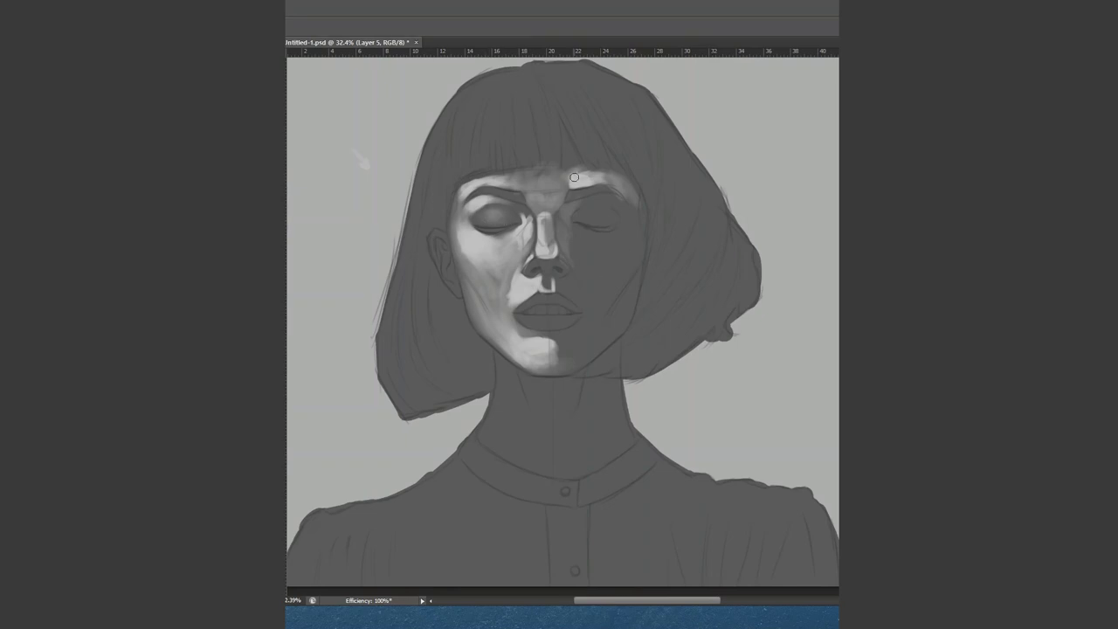
{"action": "left_click_drag", "start_coordinate": [530, 225], "coordinate": [524, 251]}
{"action": "left_click_drag", "start_coordinate": [516, 330], "coordinate": [568, 366]}
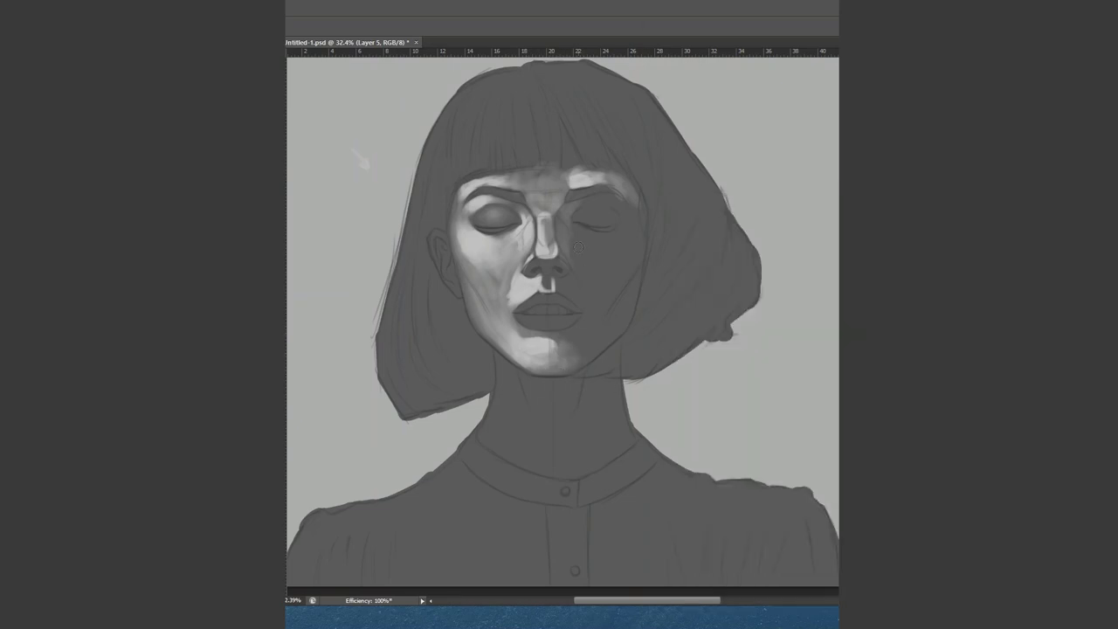
{"action": "mouse_move", "coordinate": [579, 246]}
{"action": "left_mouse_down"}
{"action": "mouse_move", "coordinate": [580, 233]}
{"action": "mouse_move", "coordinate": [602, 232]}
{"action": "mouse_move", "coordinate": [611, 253]}
{"action": "mouse_move", "coordinate": [572, 306]}
{"action": "mouse_move", "coordinate": [580, 262]}
{"action": "left_mouse_up"}
{"action": "right_click", "coordinate": [599, 272]}
{"action": "key", "text": "Escape"}
{"action": "right_click", "coordinate": [585, 262]}
- Brush soft shading into the right cheek, jaw and eye corner, and the left cheek by the nose
{"action": "key", "text": "Escape"}
{"action": "mouse_move", "coordinate": [620, 219]}
{"action": "left_mouse_down"}
{"action": "mouse_move", "coordinate": [603, 301]}
{"action": "mouse_move", "coordinate": [584, 262]}
{"action": "mouse_move", "coordinate": [627, 241]}
{"action": "left_mouse_up"}
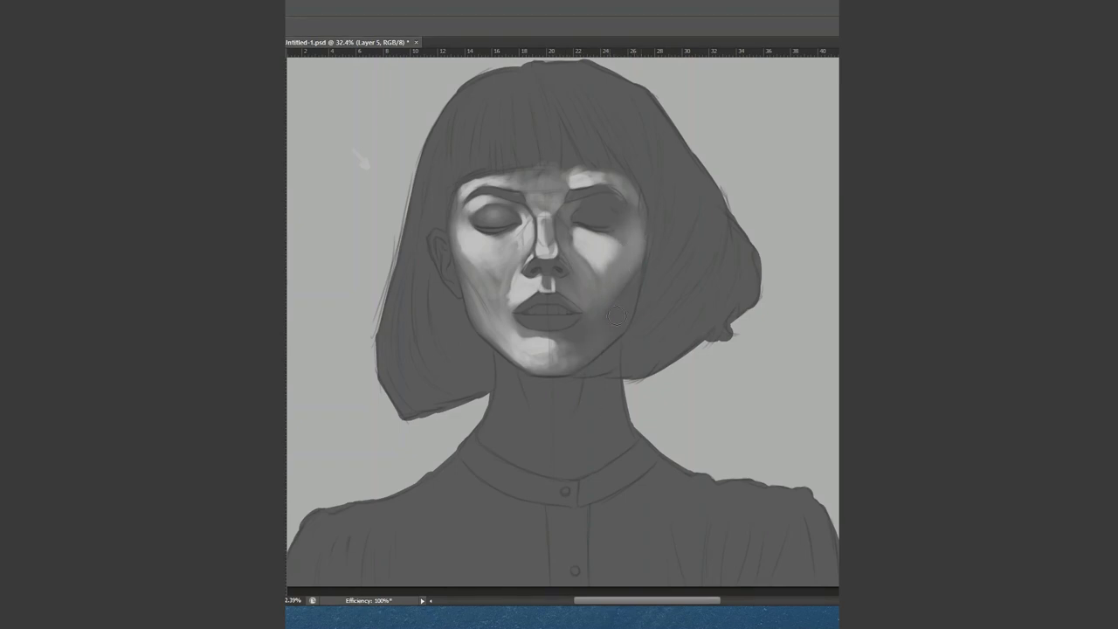
{"action": "left_click_drag", "start_coordinate": [609, 293], "coordinate": [568, 349]}
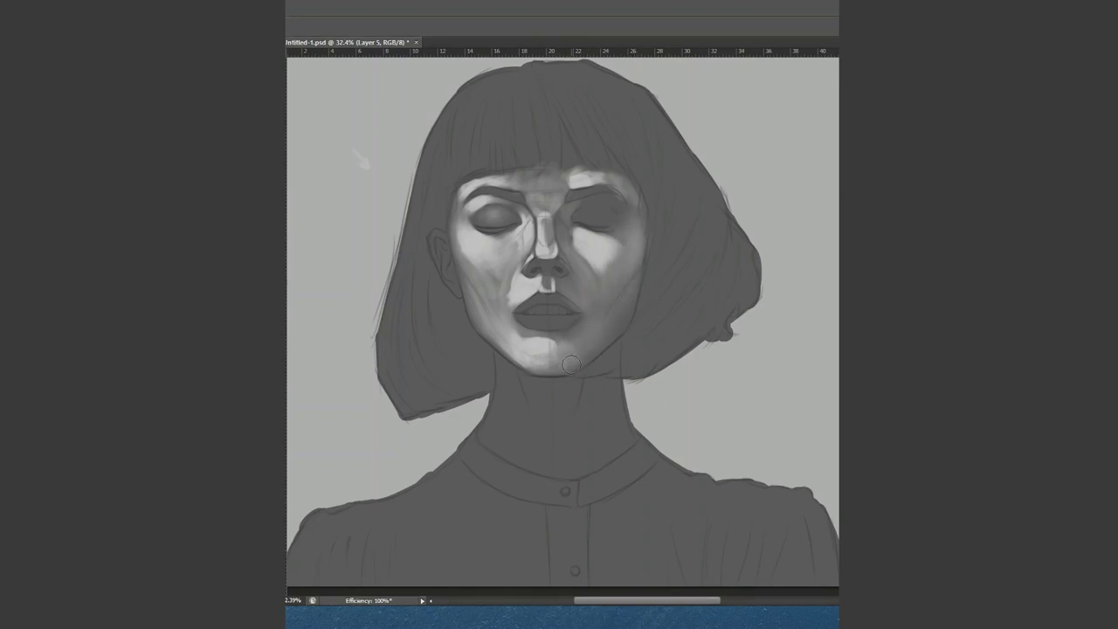
{"action": "mouse_move", "coordinate": [592, 299]}
{"action": "left_mouse_down"}
{"action": "mouse_move", "coordinate": [572, 288]}
{"action": "mouse_move", "coordinate": [598, 308]}
{"action": "left_mouse_up"}
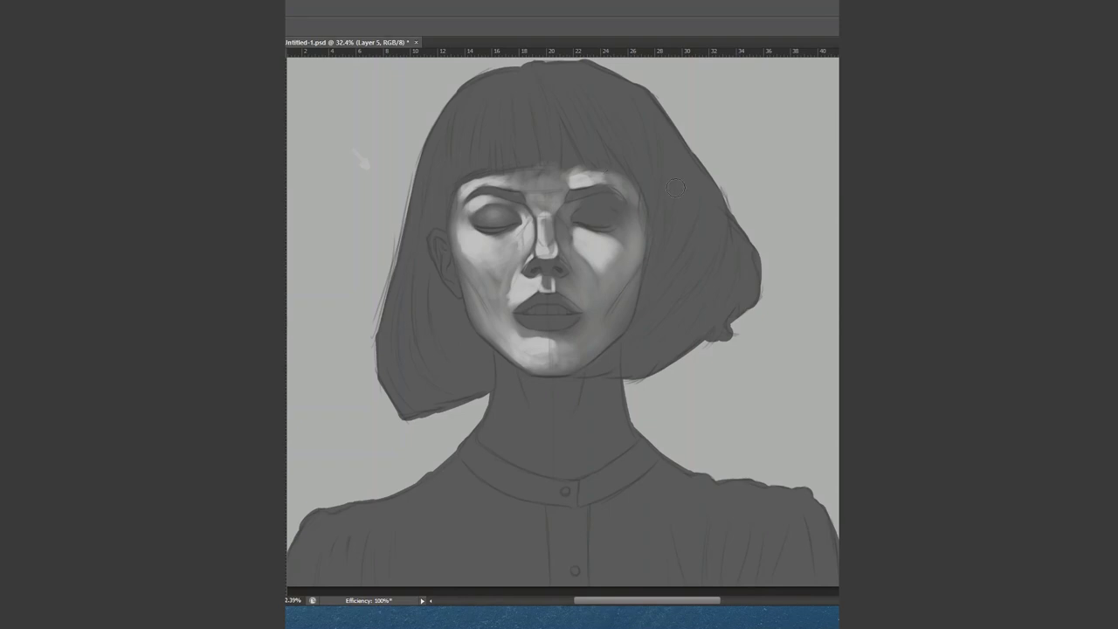
{"action": "left_click_drag", "start_coordinate": [616, 198], "coordinate": [627, 211]}
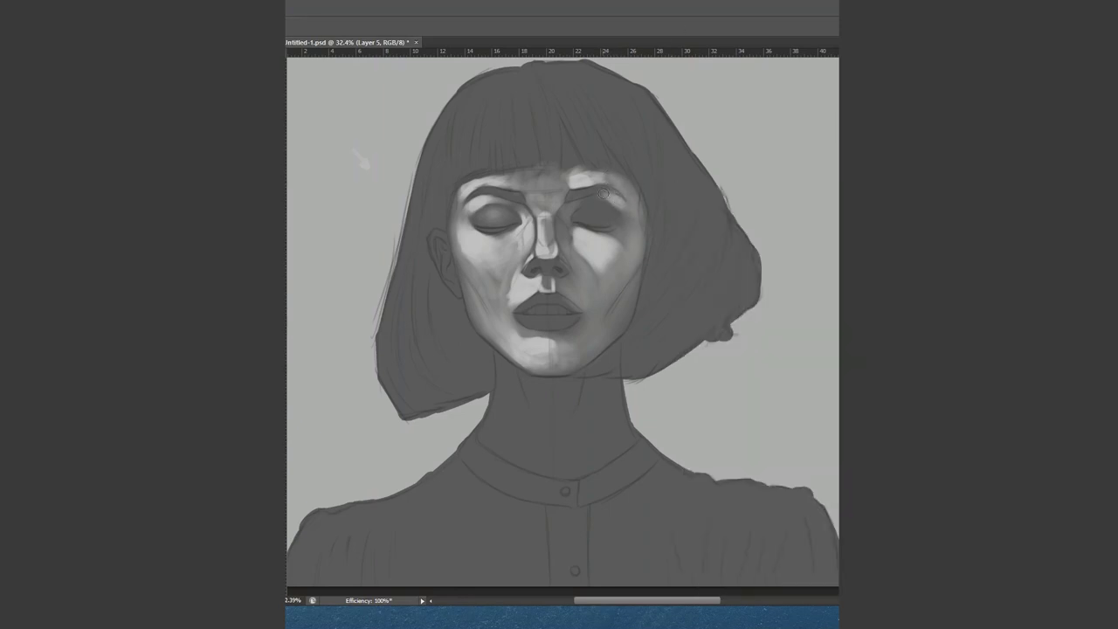
{"action": "left_click_drag", "start_coordinate": [481, 243], "coordinate": [477, 252]}
- Save the painting with Ctrl+S and check the brush size options
{"action": "right_click", "coordinate": [754, 323]}
{"action": "key", "text": "Escape"}
{"action": "key", "text": "ctrl+s"}
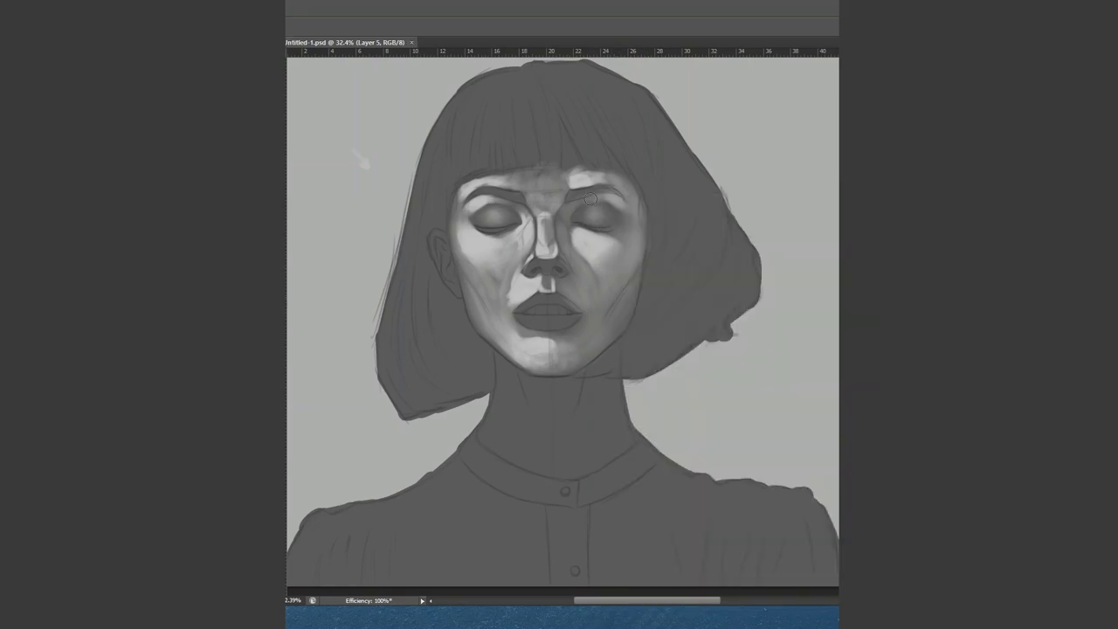
{"action": "right_click", "coordinate": [602, 214]}
{"action": "key", "text": "Escape"}
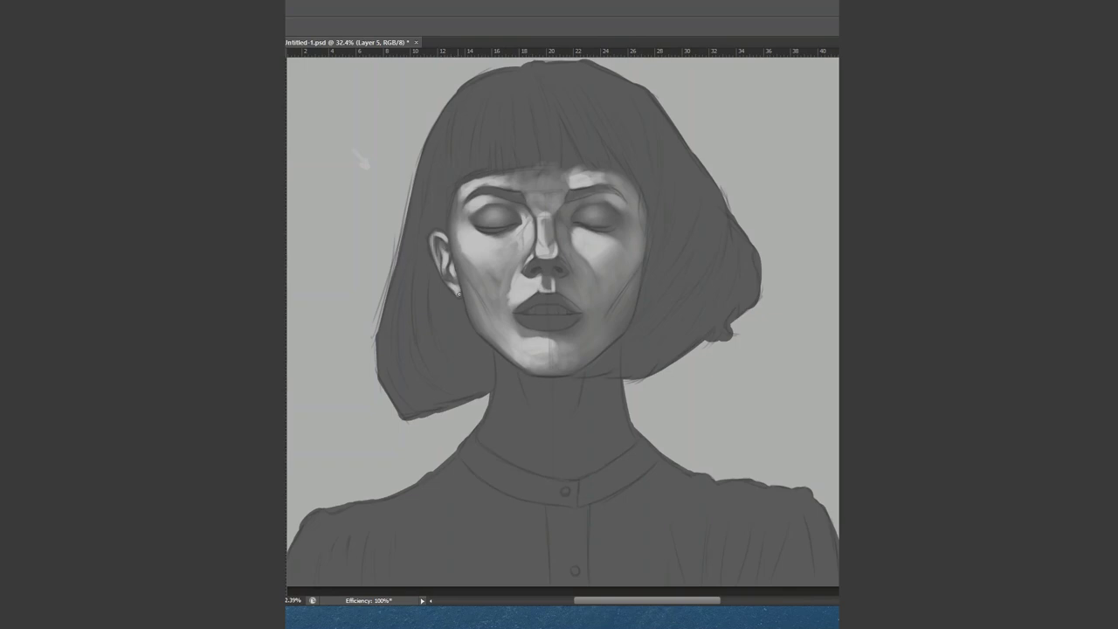
{"action": "right_click", "coordinate": [655, 194]}
{"action": "key", "text": "Escape"}
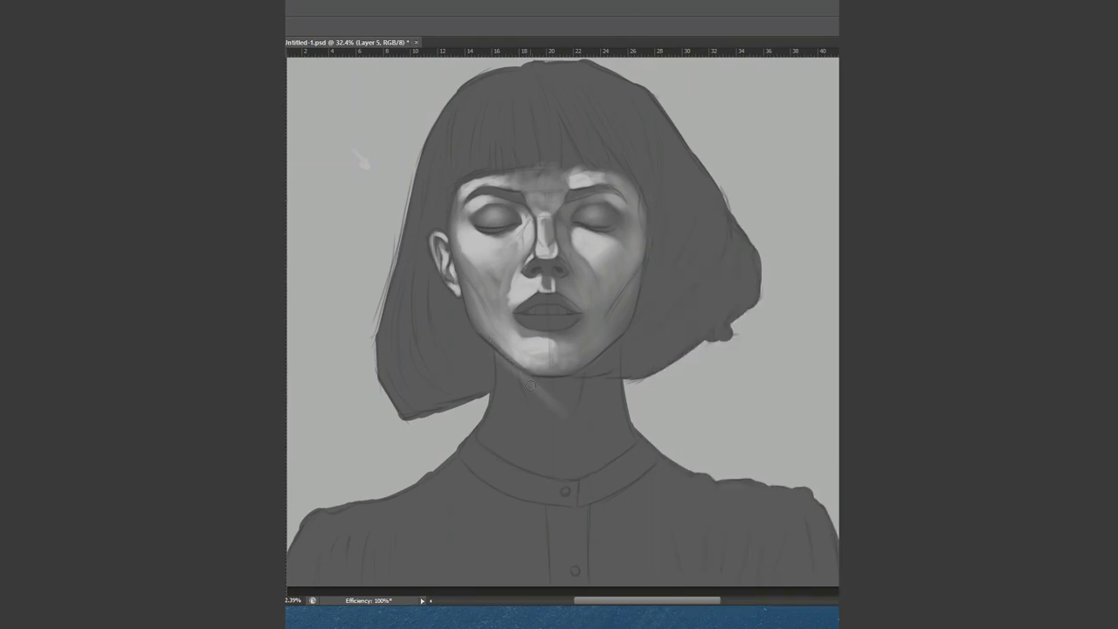
- Paint soft light across the neck and brighten its left side
{"action": "left_click_drag", "start_coordinate": [564, 418], "coordinate": [530, 389]}
{"action": "left_click_drag", "start_coordinate": [600, 431], "coordinate": [607, 459]}
{"action": "right_click", "coordinate": [655, 194]}
{"action": "key", "text": "Escape"}
{"action": "left_click_drag", "start_coordinate": [499, 402], "coordinate": [539, 456]}
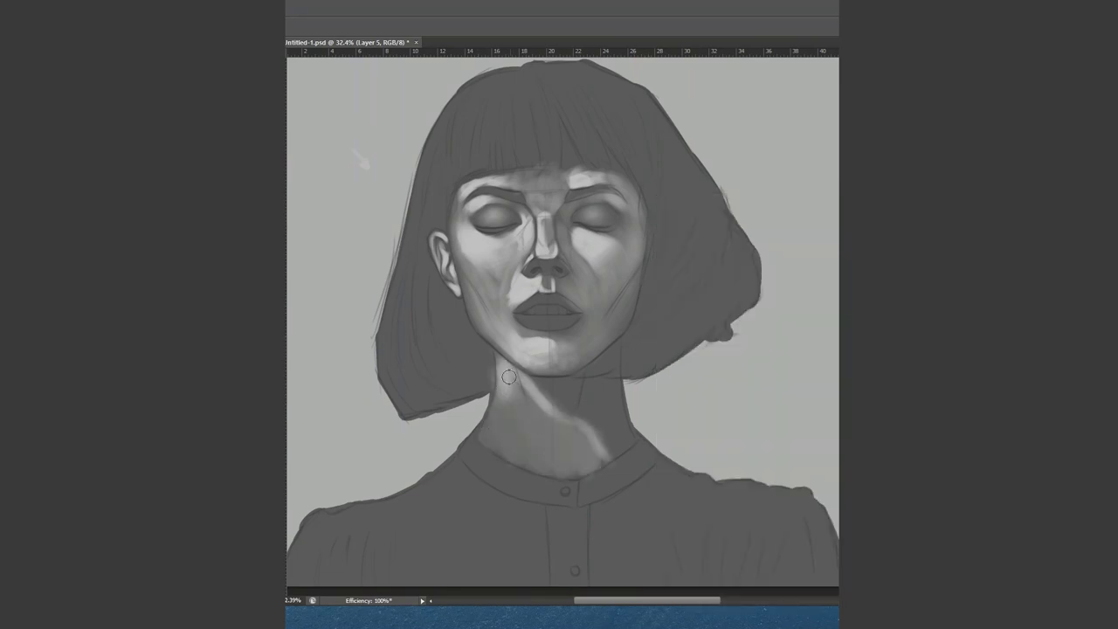
{"action": "mouse_move", "coordinate": [516, 391]}
{"action": "left_mouse_down"}
{"action": "mouse_move", "coordinate": [500, 468]}
{"action": "mouse_move", "coordinate": [516, 441]}
{"action": "left_mouse_up"}
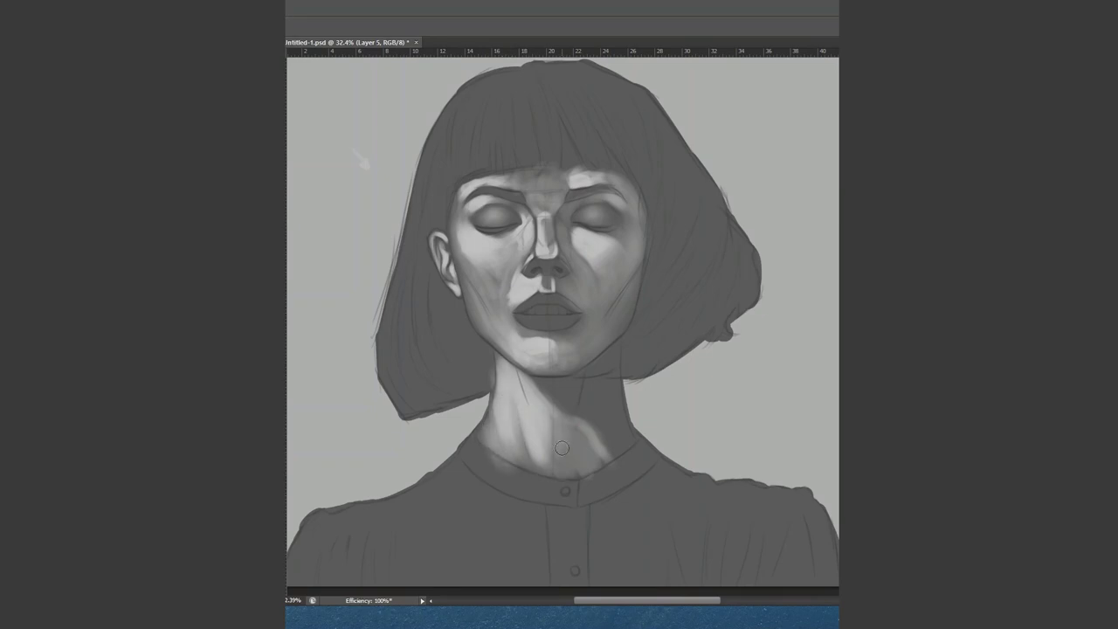
- Light the right side of the neck and the shoulder by the collar
{"action": "left_click_drag", "start_coordinate": [589, 428], "coordinate": [564, 482]}
{"action": "left_click_drag", "start_coordinate": [543, 428], "coordinate": [563, 472]}
{"action": "mouse_move", "coordinate": [559, 380]}
{"action": "left_mouse_down"}
{"action": "mouse_move", "coordinate": [572, 417]}
{"action": "mouse_move", "coordinate": [600, 424]}
{"action": "left_mouse_up"}
{"action": "mouse_move", "coordinate": [606, 375]}
{"action": "left_mouse_down"}
{"action": "mouse_move", "coordinate": [603, 441]}
{"action": "mouse_move", "coordinate": [627, 451]}
{"action": "mouse_move", "coordinate": [616, 413]}
{"action": "left_mouse_up"}
{"action": "mouse_move", "coordinate": [581, 486]}
{"action": "left_mouse_down"}
{"action": "mouse_move", "coordinate": [603, 409]}
{"action": "mouse_move", "coordinate": [584, 367]}
{"action": "left_mouse_up"}
{"action": "left_click_drag", "start_coordinate": [611, 413], "coordinate": [602, 362]}
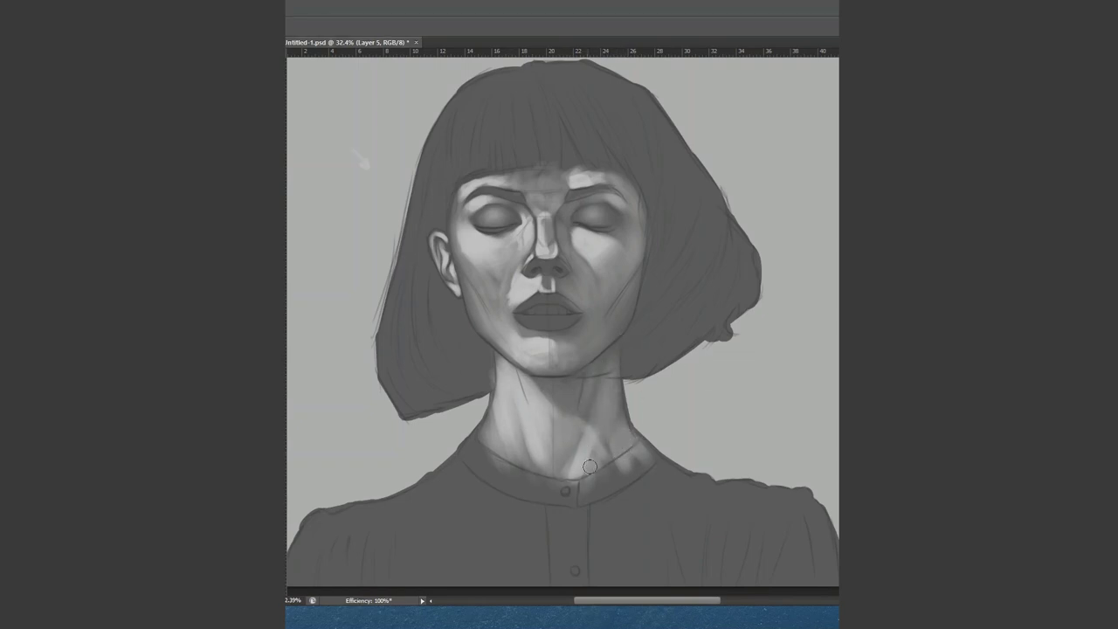
- Shade the lower neck and darken the collar band under the chin
{"action": "left_click_drag", "start_coordinate": [584, 486], "coordinate": [572, 444]}
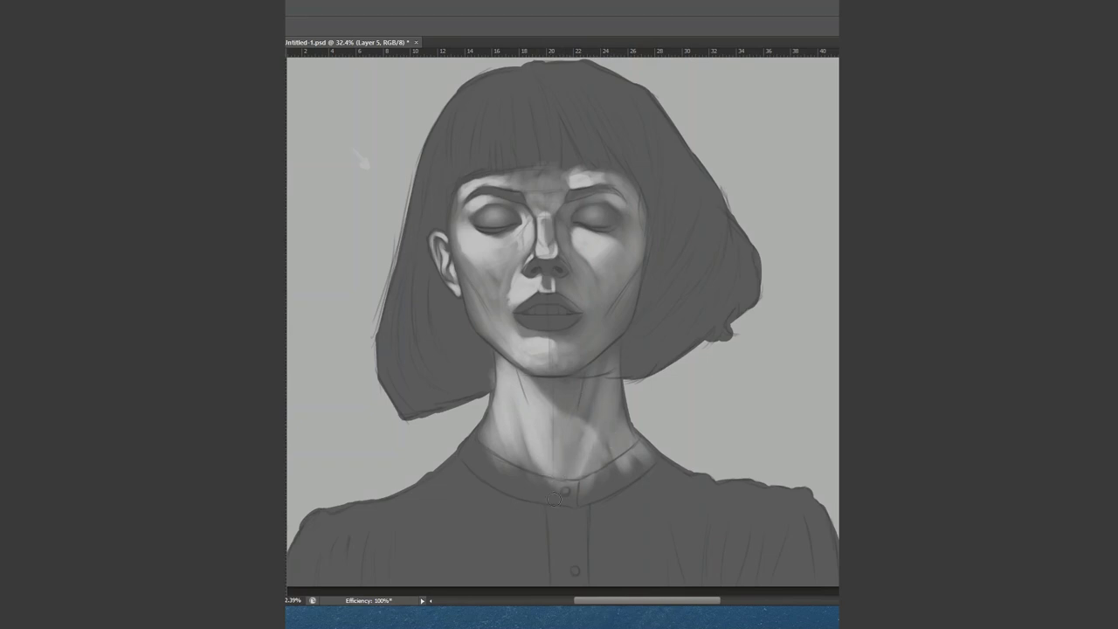
{"action": "left_click_drag", "start_coordinate": [572, 395], "coordinate": [559, 408]}
{"action": "mouse_move", "coordinate": [537, 463]}
{"action": "left_mouse_down"}
{"action": "mouse_move", "coordinate": [516, 418]}
{"action": "mouse_move", "coordinate": [578, 458]}
{"action": "left_mouse_up"}
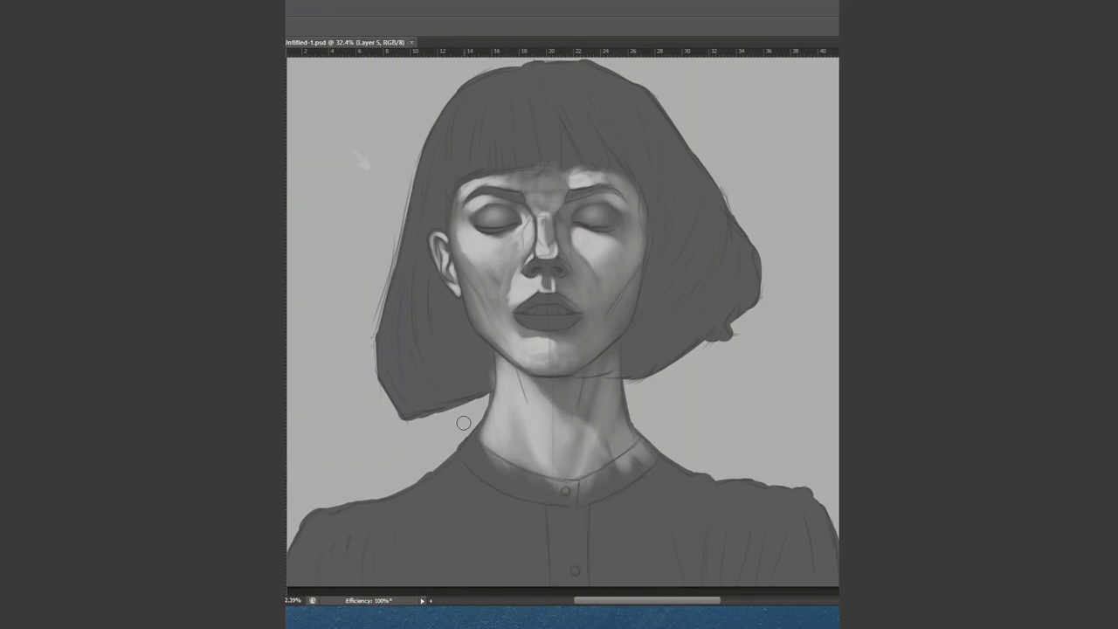
{"action": "mouse_move", "coordinate": [497, 460]}
{"action": "left_mouse_down"}
{"action": "mouse_move", "coordinate": [576, 485]}
{"action": "mouse_move", "coordinate": [617, 417]}
{"action": "left_mouse_up"}
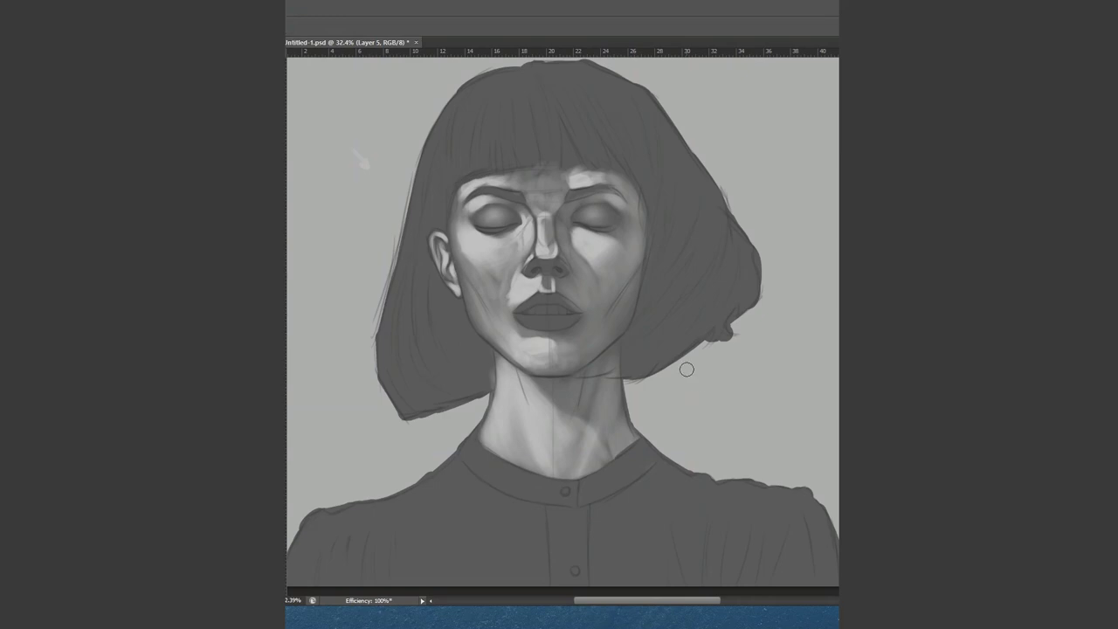
{"action": "right_click", "coordinate": [629, 227]}
- Shrink the brush to a smaller size for lip detail
{"action": "left_click", "coordinate": [525, 272]}
{"action": "right_click", "coordinate": [570, 269]}
{"action": "left_click", "coordinate": [569, 270]}
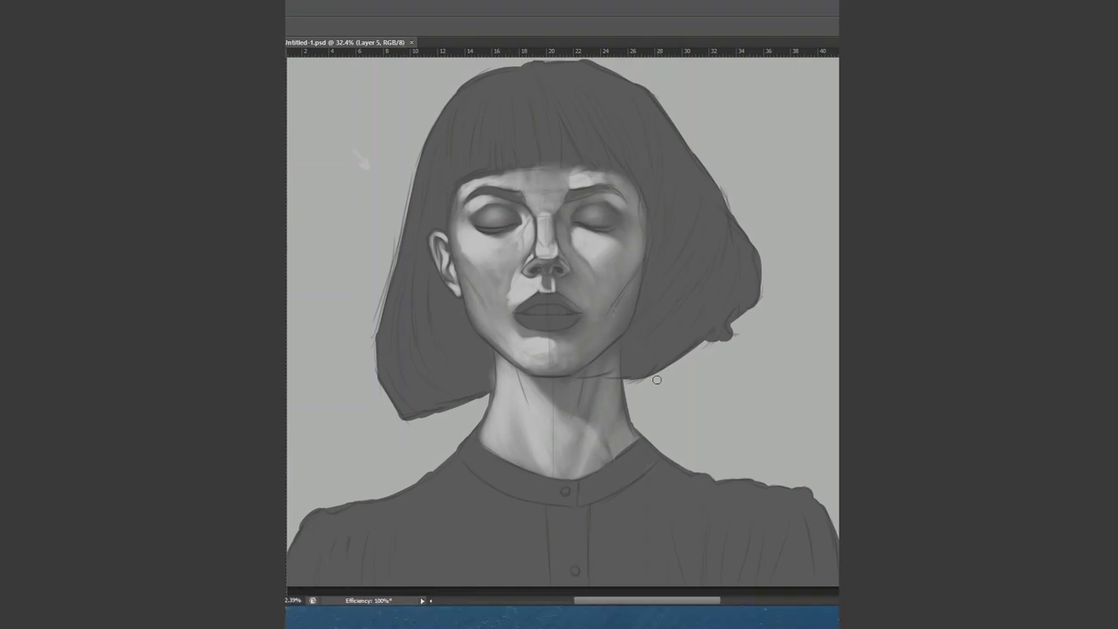
{"action": "right_click", "coordinate": [657, 228]}
{"action": "key", "text": "Return"}
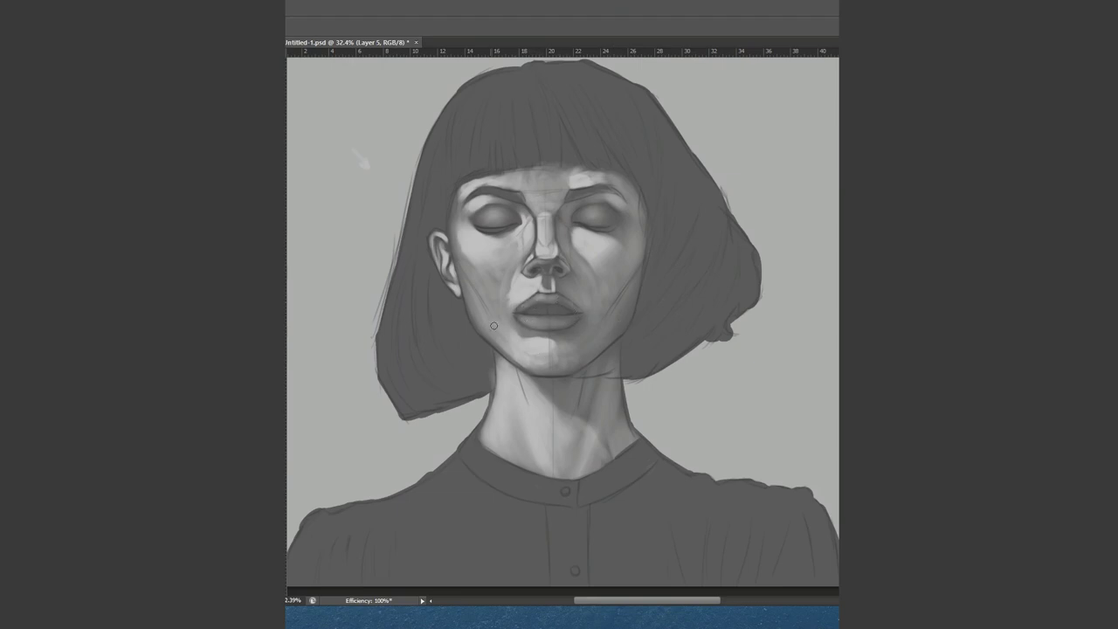
{"action": "right_click", "coordinate": [510, 322]}
{"action": "key", "text": "Return"}
{"action": "right_click", "coordinate": [554, 331]}
{"action": "key", "text": "Return"}
- Paint a highlight across the upper lip with a small dark touch, then save
{"action": "right_click", "coordinate": [609, 293]}
{"action": "key", "text": "Return"}
{"action": "left_click_drag", "start_coordinate": [529, 307], "coordinate": [557, 310]}
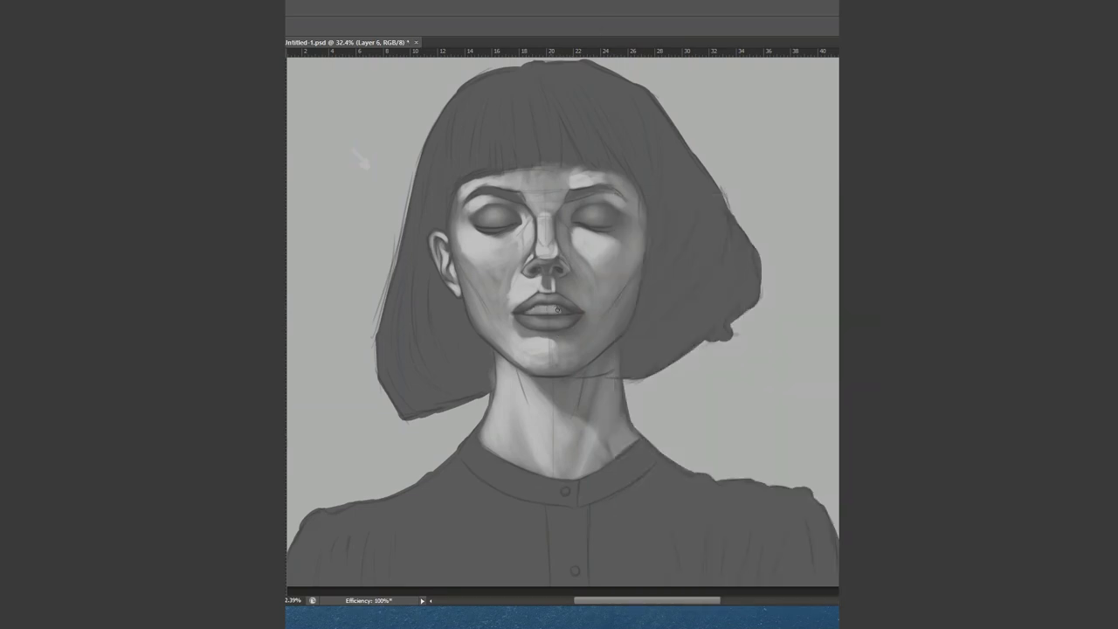
{"action": "left_click", "coordinate": [527, 312]}
{"action": "key", "text": "ctrl+s"}
- Darken the left strands of hair beside the face
{"action": "scroll", "coordinate": [631, 312], "scroll_direction": "down", "scroll_amount": 4}
{"action": "scroll", "coordinate": [630, 312], "scroll_direction": "up", "scroll_amount": 1}
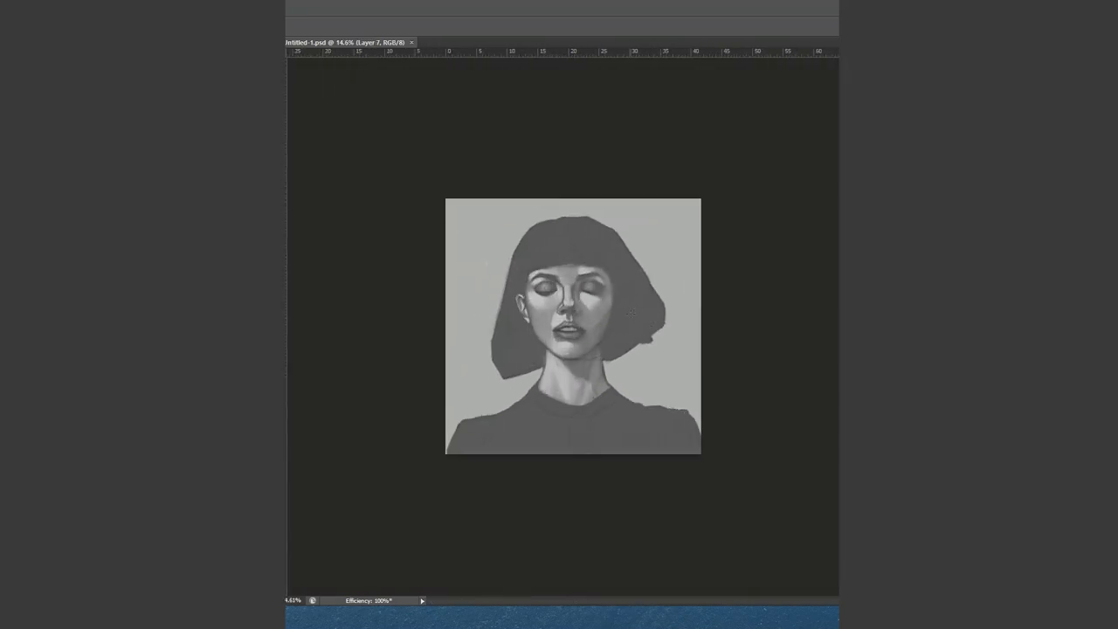
{"action": "scroll", "coordinate": [638, 309], "scroll_direction": "up", "scroll_amount": 3}
{"action": "right_click", "coordinate": [678, 193]}
{"action": "key", "text": "Escape"}
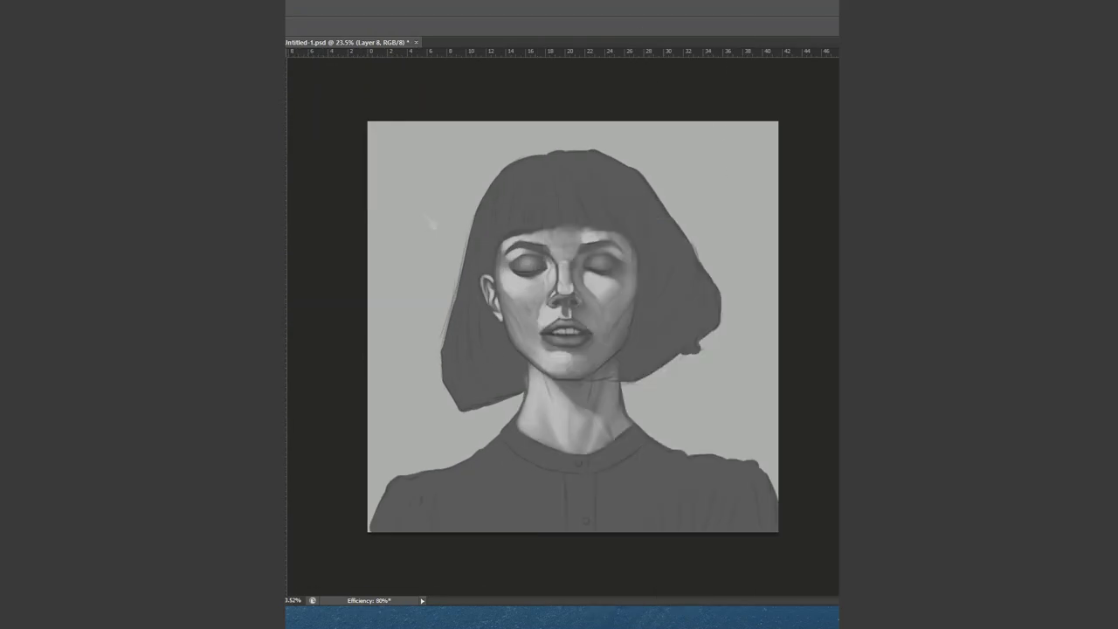
{"action": "left_click_drag", "start_coordinate": [469, 393], "coordinate": [474, 425]}
{"action": "left_click_drag", "start_coordinate": [454, 297], "coordinate": [489, 428]}
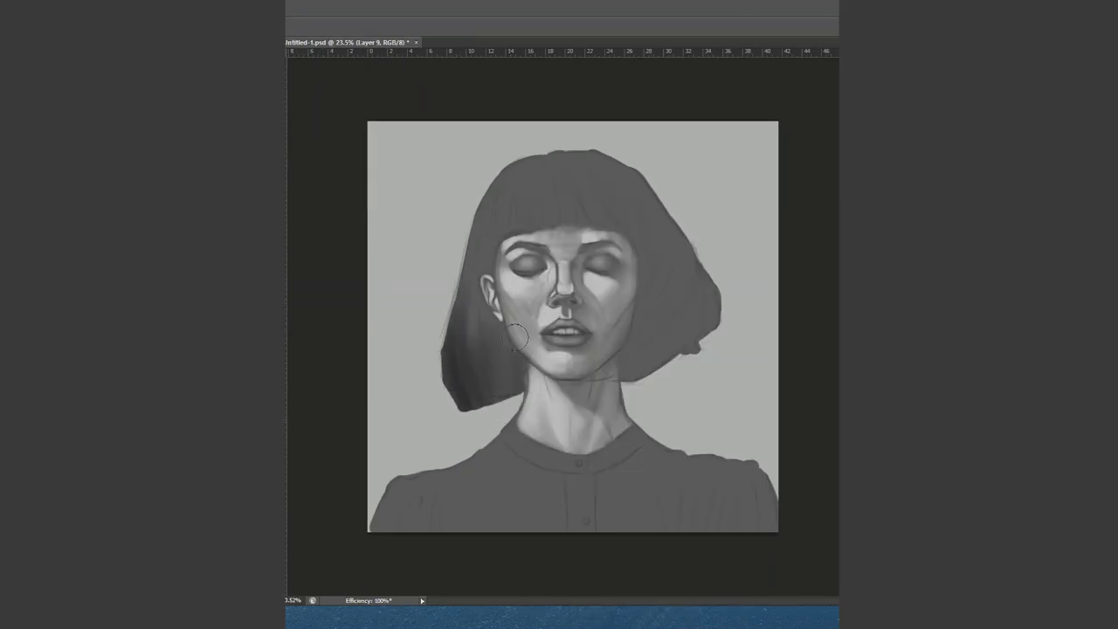
{"action": "left_click_drag", "start_coordinate": [515, 328], "coordinate": [507, 428]}
{"action": "left_click_drag", "start_coordinate": [463, 262], "coordinate": [498, 415]}
- Darken the right side of the hair, the upper hair and the bangs
{"action": "mouse_move", "coordinate": [698, 262]}
{"action": "left_mouse_down"}
{"action": "mouse_move", "coordinate": [629, 375]}
{"action": "mouse_move", "coordinate": [655, 174]}
{"action": "left_mouse_up"}
{"action": "mouse_move", "coordinate": [506, 166]}
{"action": "left_mouse_down"}
{"action": "mouse_move", "coordinate": [468, 288]}
{"action": "mouse_move", "coordinate": [552, 178]}
{"action": "mouse_move", "coordinate": [663, 262]}
{"action": "left_mouse_up"}
{"action": "mouse_move", "coordinate": [585, 156]}
{"action": "left_mouse_down"}
{"action": "mouse_move", "coordinate": [646, 192]}
{"action": "mouse_move", "coordinate": [707, 280]}
{"action": "left_mouse_up"}
{"action": "right_click", "coordinate": [554, 148]}
{"action": "key", "text": "Escape"}
- Darken the hair strands beside the left jaw and along the face's right edge
{"action": "left_click_drag", "start_coordinate": [463, 371], "coordinate": [459, 236]}
{"action": "mouse_move", "coordinate": [510, 296]}
{"action": "left_mouse_down"}
{"action": "mouse_move", "coordinate": [514, 393]}
{"action": "mouse_move", "coordinate": [485, 420]}
{"action": "mouse_move", "coordinate": [483, 350]}
{"action": "mouse_move", "coordinate": [502, 262]}
{"action": "left_mouse_up"}
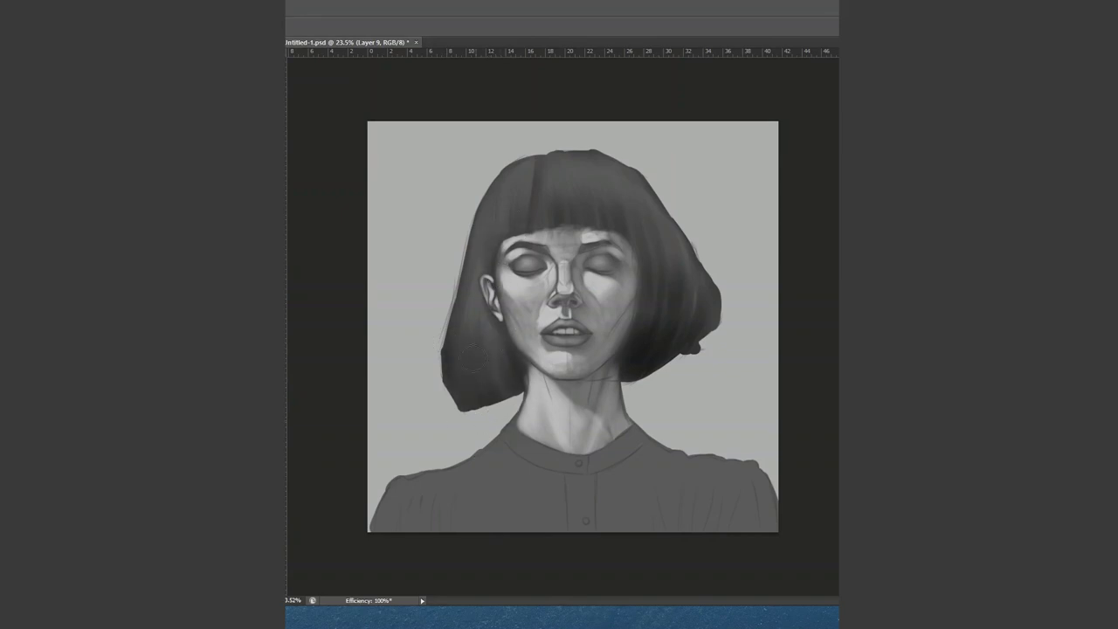
{"action": "left_click_drag", "start_coordinate": [498, 366], "coordinate": [498, 319]}
{"action": "left_click_drag", "start_coordinate": [728, 325], "coordinate": [722, 297]}
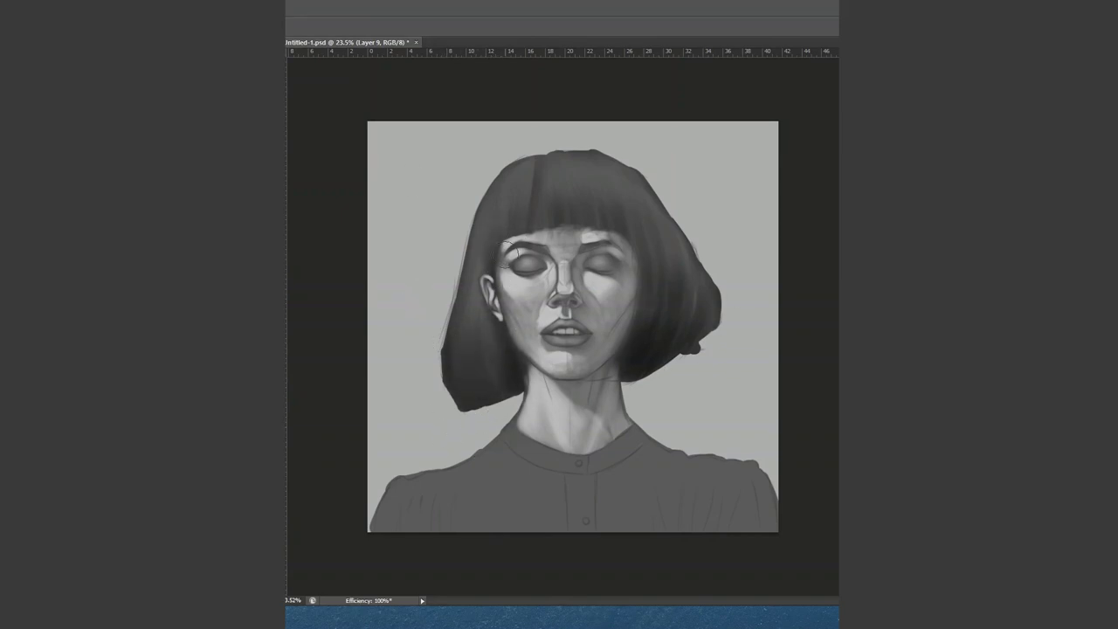
{"action": "left_click_drag", "start_coordinate": [626, 229], "coordinate": [631, 341]}
- Lighten the cheeks and forehead under the bangs and save the painting
{"action": "mouse_move", "coordinate": [524, 297]}
{"action": "left_mouse_down"}
{"action": "mouse_move", "coordinate": [520, 350]}
{"action": "mouse_move", "coordinate": [535, 359]}
{"action": "mouse_move", "coordinate": [506, 267]}
{"action": "mouse_move", "coordinate": [577, 232]}
{"action": "left_mouse_up"}
{"action": "mouse_move", "coordinate": [594, 231]}
{"action": "left_mouse_down"}
{"action": "mouse_move", "coordinate": [619, 303]}
{"action": "mouse_move", "coordinate": [616, 385]}
{"action": "left_mouse_up"}
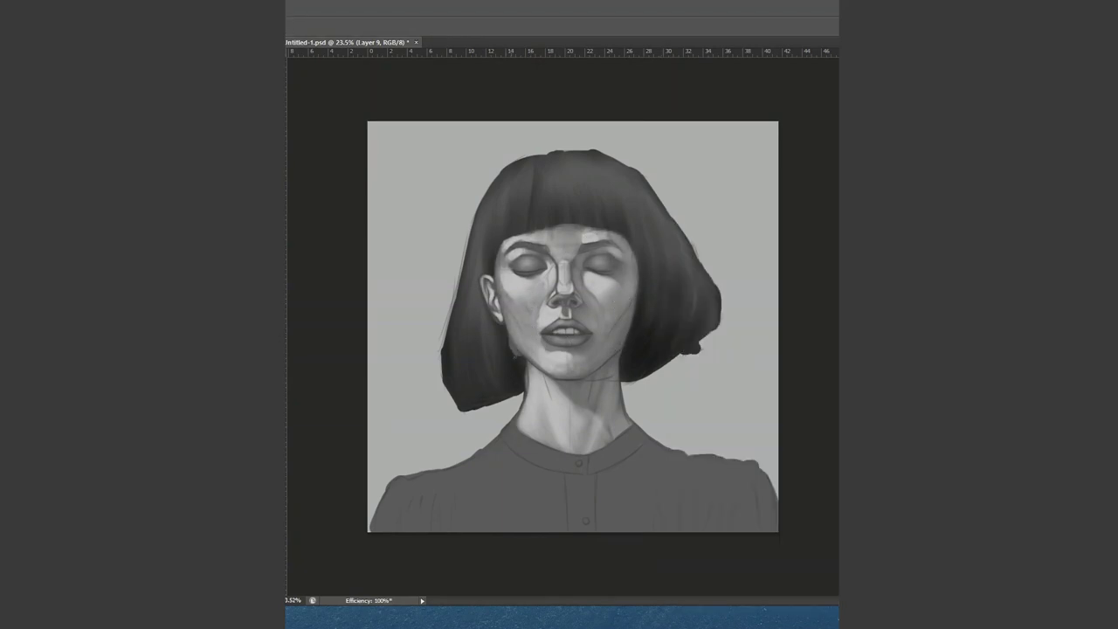
{"action": "key", "text": "ctrl+s"}
- Add a new Layer 10 above the painting for further face work
{"action": "right_click", "coordinate": [690, 194]}
{"action": "key", "text": "Escape"}
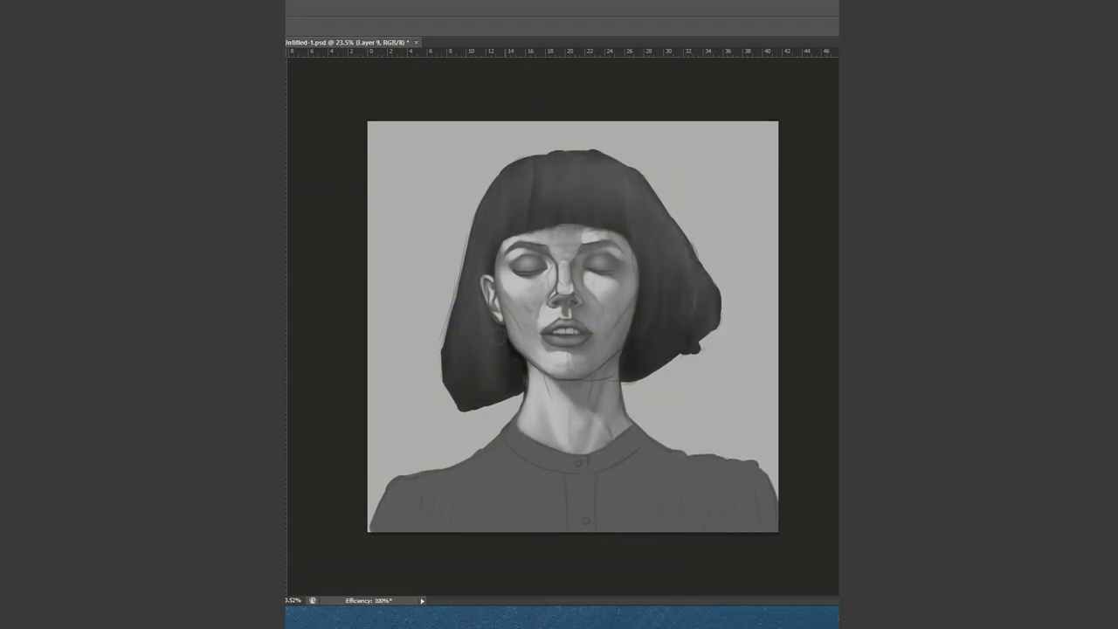
{"action": "key", "text": "ctrl+shift+alt+n"}
{"action": "key", "text": "ctrl+alt+z"}
{"action": "key", "text": "ctrl+alt+z"}
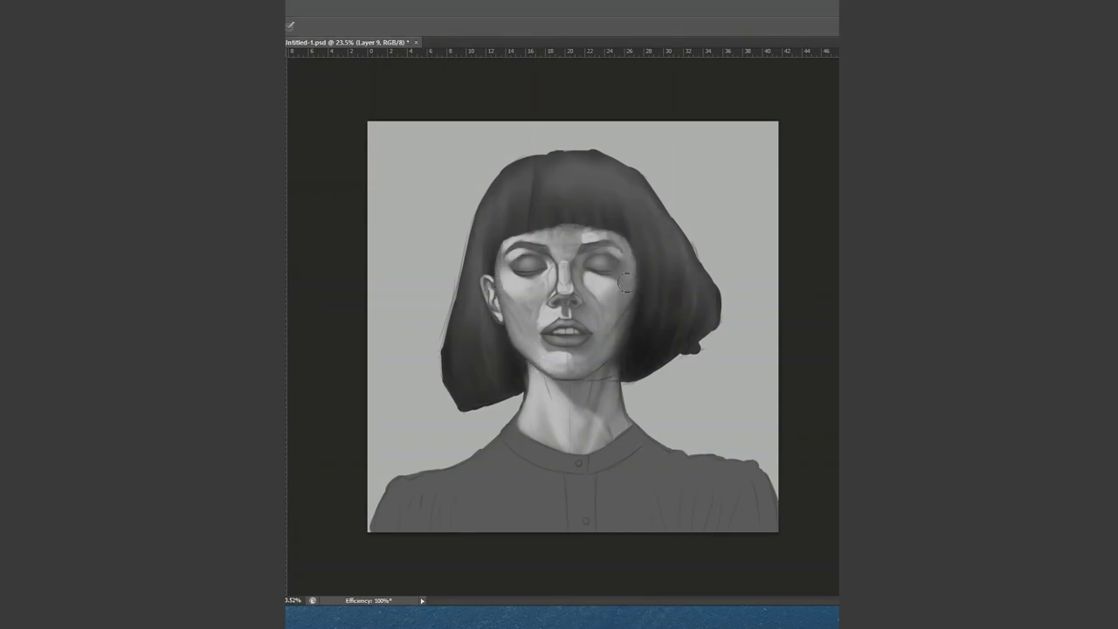
{"action": "right_click", "coordinate": [558, 351]}
{"action": "left_click", "coordinate": [516, 350]}
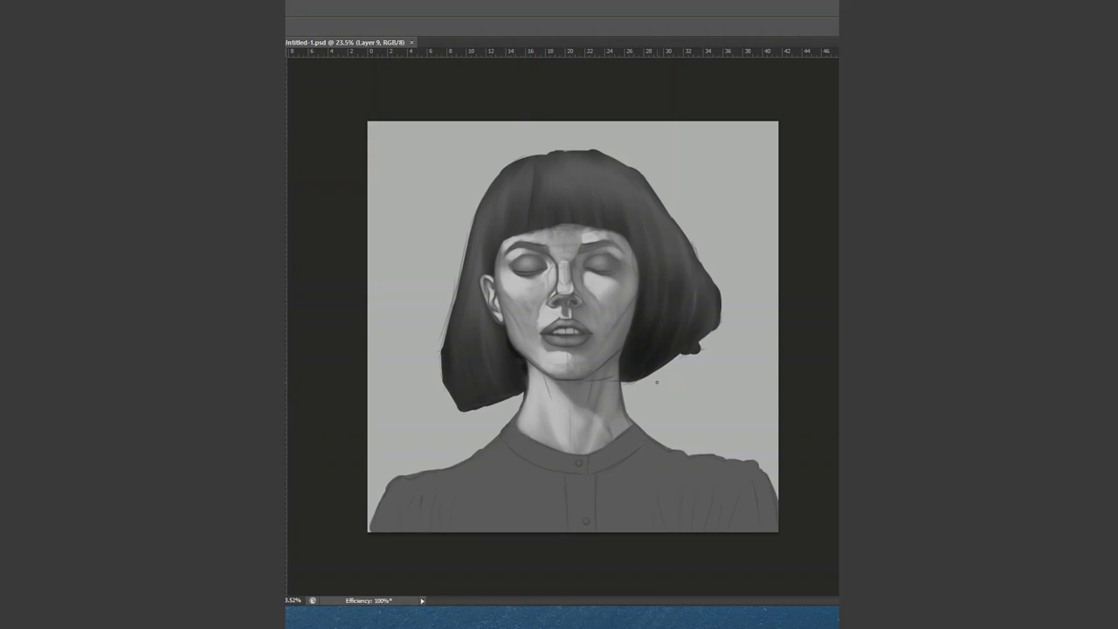
{"action": "key", "text": "ctrl+shift+alt+n"}
- Check the brush settings and zoom in on the face to 50%
{"action": "right_click", "coordinate": [690, 193]}
{"action": "left_click", "coordinate": [495, 227]}
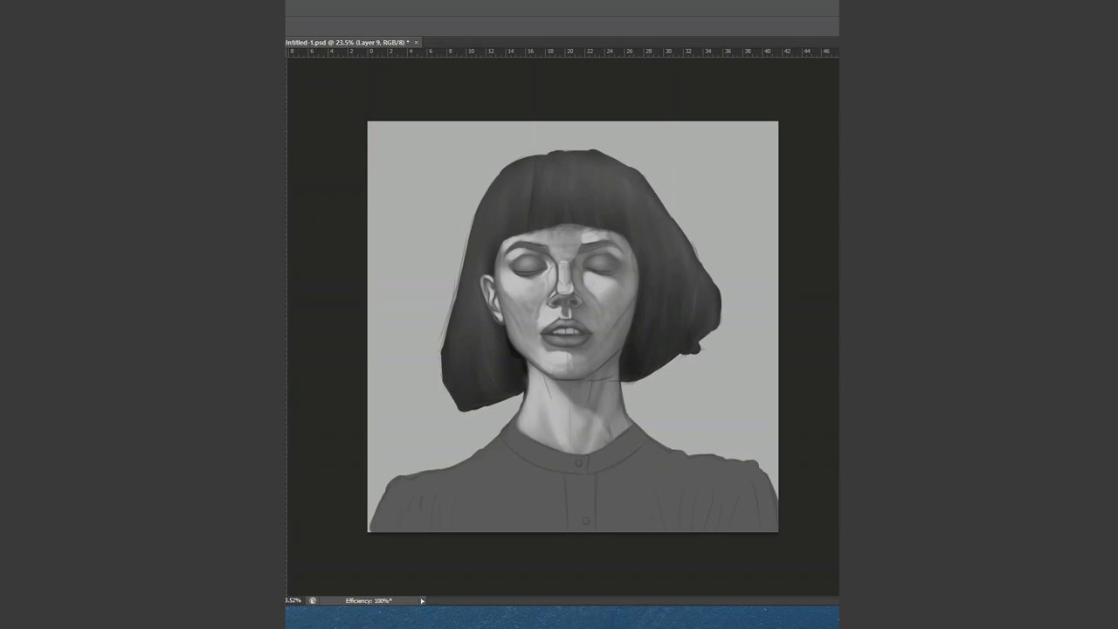
{"action": "right_click", "coordinate": [542, 314]}
{"action": "left_click", "coordinate": [626, 212]}
{"action": "key", "text": "z"}
{"action": "left_click", "coordinate": [555, 281]}
- Return to the brush on Layer 10 and blend away the chin-and-neck split line
{"action": "key", "text": "b"}
{"action": "right_click", "coordinate": [449, 269]}
{"action": "key", "text": "Escape"}
{"action": "right_click", "coordinate": [447, 269]}
{"action": "key", "text": "Escape"}
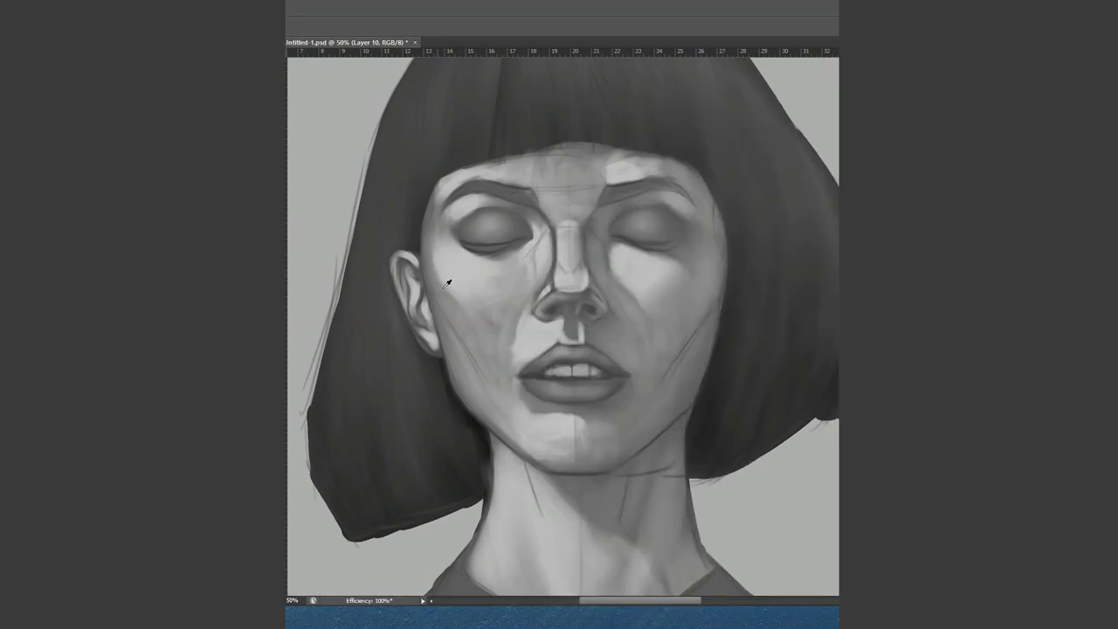
{"action": "left_click", "coordinate": [536, 253], "text": "ctrl"}
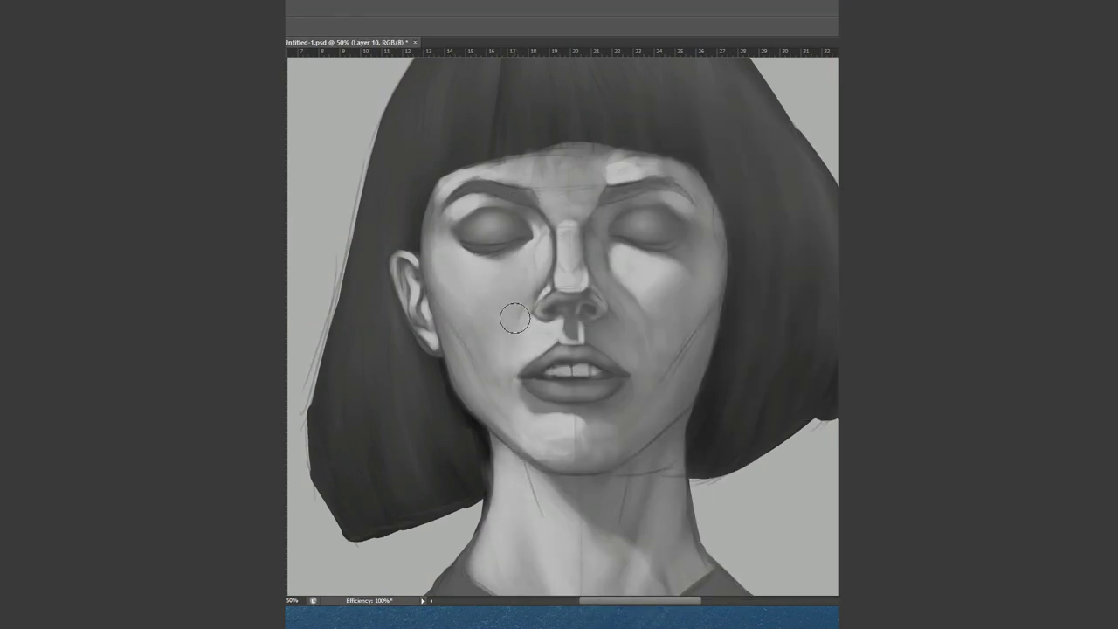
{"action": "left_click", "coordinate": [491, 364]}
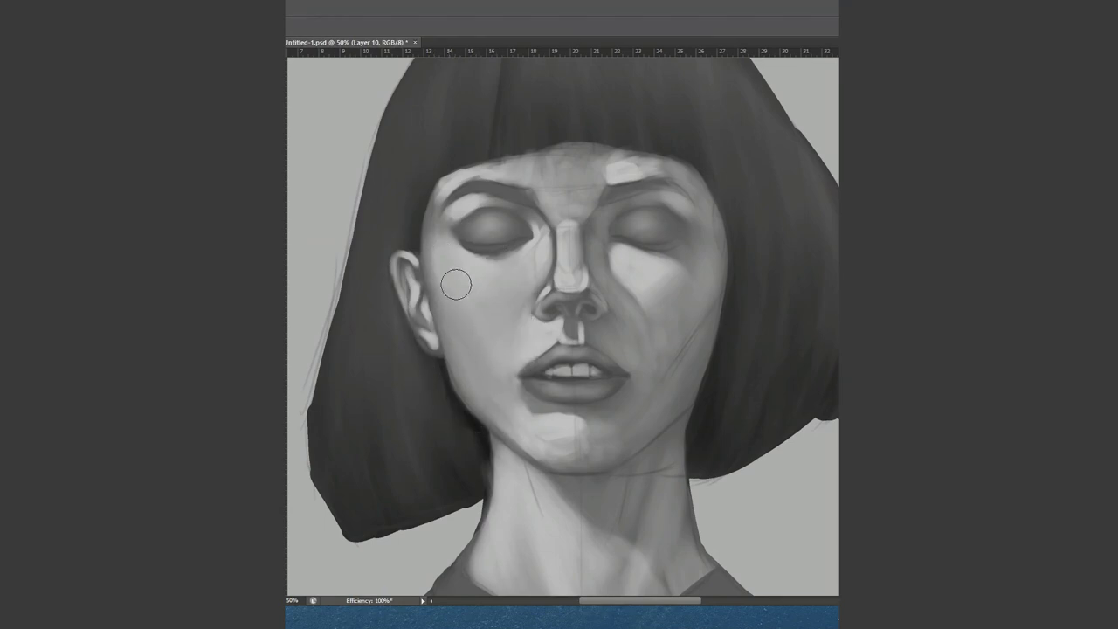
{"action": "left_click_drag", "start_coordinate": [502, 404], "coordinate": [478, 426]}
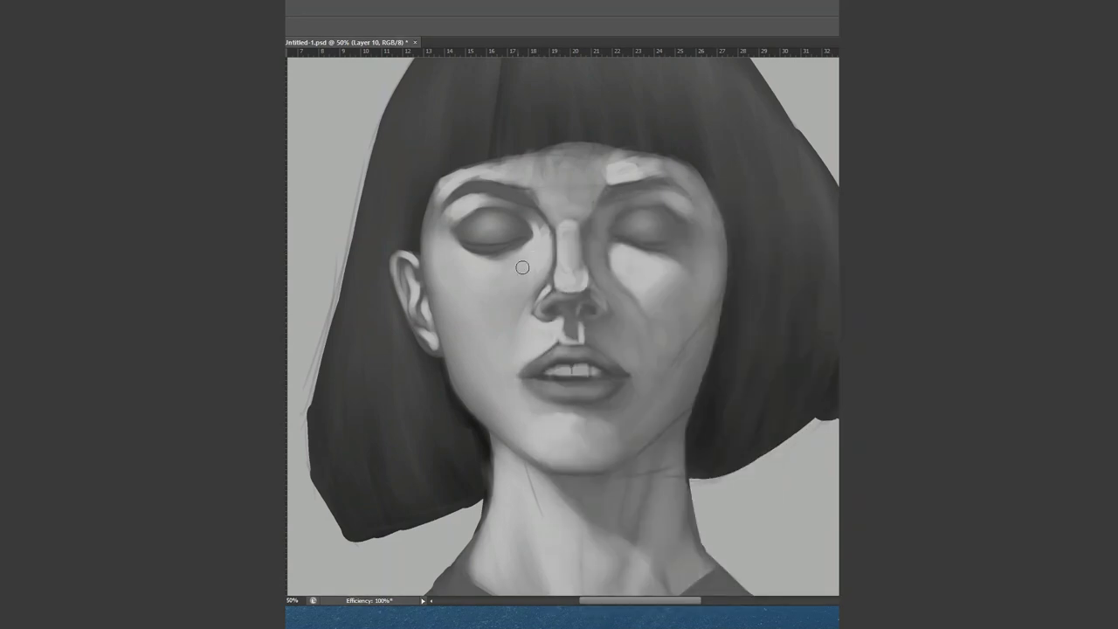
- Brighten the left nostril and left nose bridge with a smaller brush and sampled nose tones
{"action": "right_click", "coordinate": [533, 319]}
{"action": "key", "text": "Return"}
{"action": "mouse_move", "coordinate": [550, 308]}
{"action": "left_mouse_down"}
{"action": "mouse_move", "coordinate": [539, 316]}
{"action": "mouse_move", "coordinate": [574, 302]}
{"action": "mouse_move", "coordinate": [549, 300]}
{"action": "mouse_move", "coordinate": [550, 282]}
{"action": "left_mouse_up"}
{"action": "left_click", "coordinate": [550, 281], "text": "alt"}
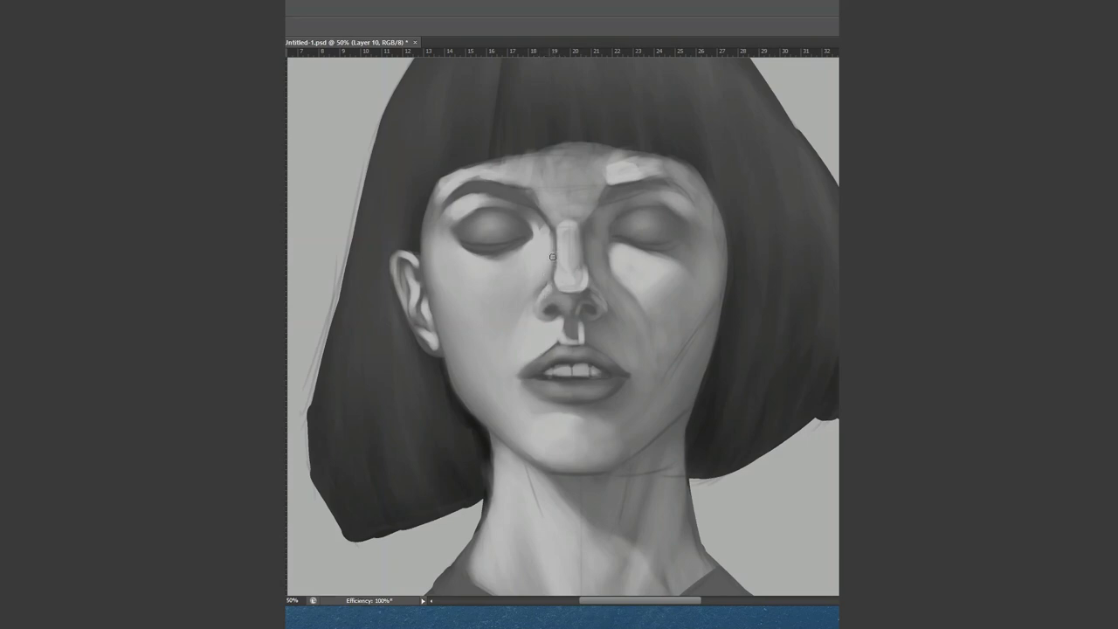
{"action": "left_click_drag", "start_coordinate": [552, 226], "coordinate": [548, 264]}
{"action": "left_click", "coordinate": [563, 285], "text": "alt"}
{"action": "left_click", "coordinate": [585, 239], "text": "alt"}
{"action": "left_click", "coordinate": [586, 281], "text": "alt"}
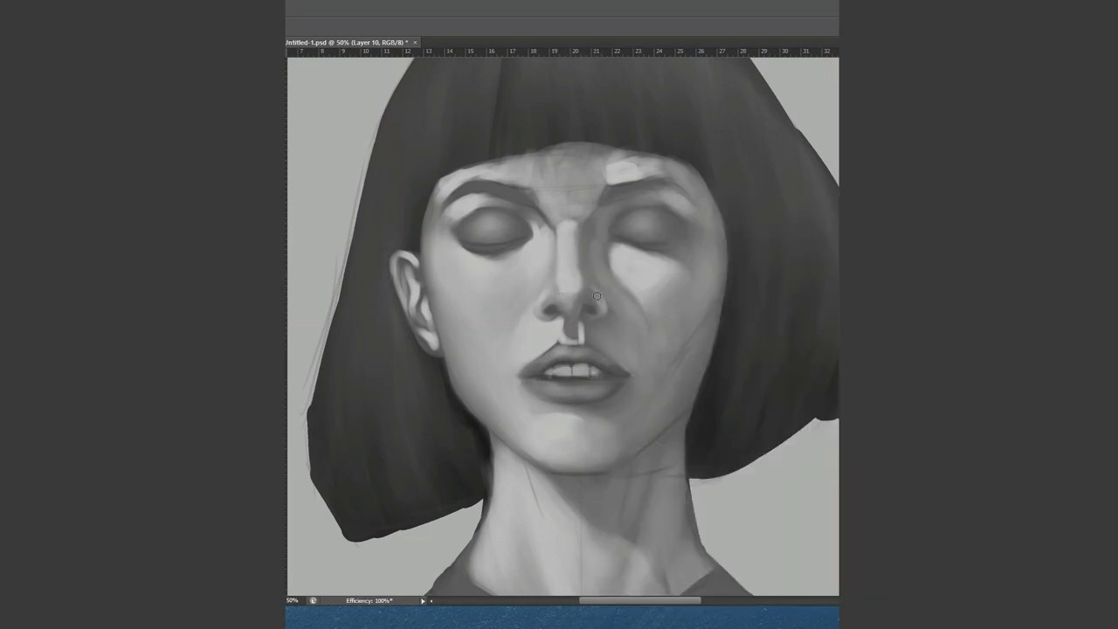
- Smooth the nose bridge and right cheek using freshly sampled skin tones and resized brushes
{"action": "right_click", "coordinate": [609, 315]}
{"action": "left_click", "coordinate": [595, 300], "text": "alt"}
{"action": "right_click", "coordinate": [583, 264]}
{"action": "left_click", "coordinate": [578, 253], "text": "alt"}
{"action": "right_click", "coordinate": [615, 299]}
{"action": "left_click", "coordinate": [582, 249], "text": "alt"}
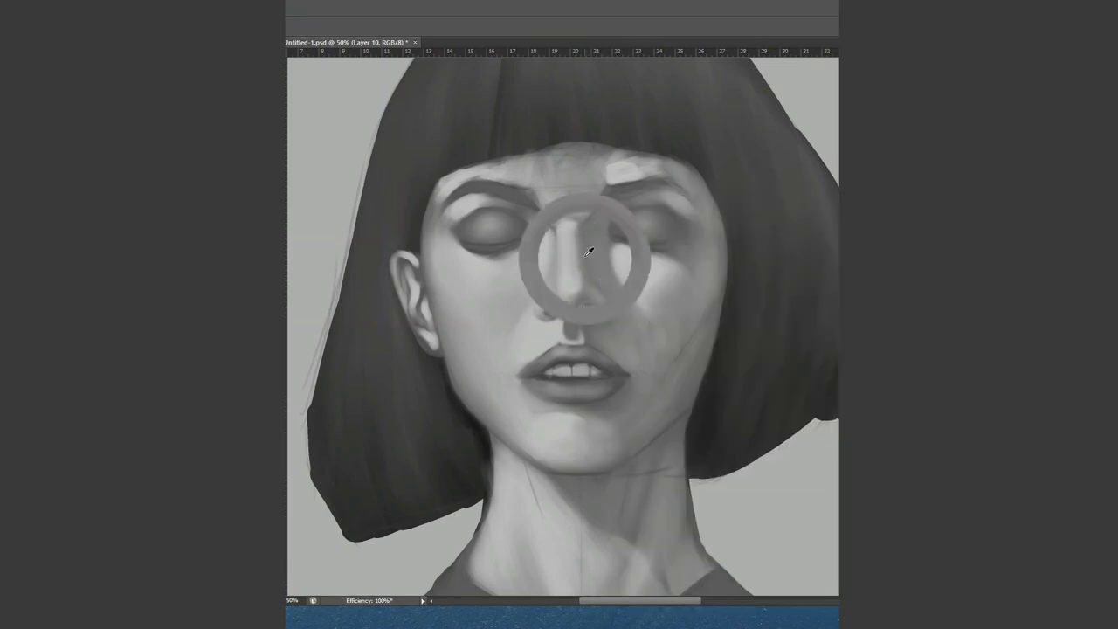
{"action": "right_click", "coordinate": [636, 330]}
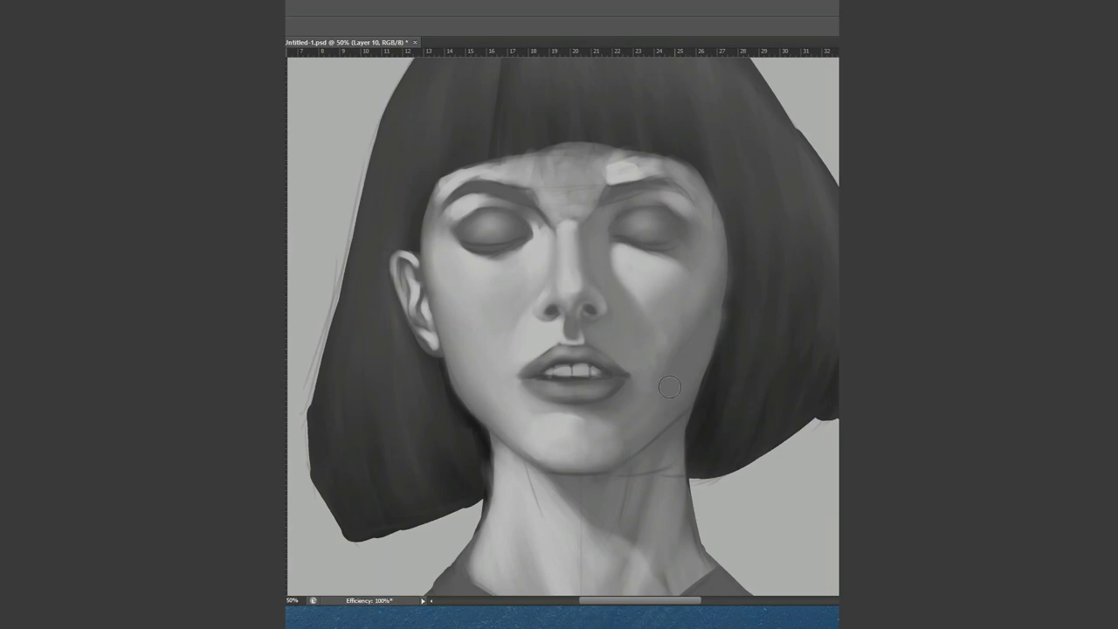
{"action": "left_click", "coordinate": [712, 368], "text": "alt"}
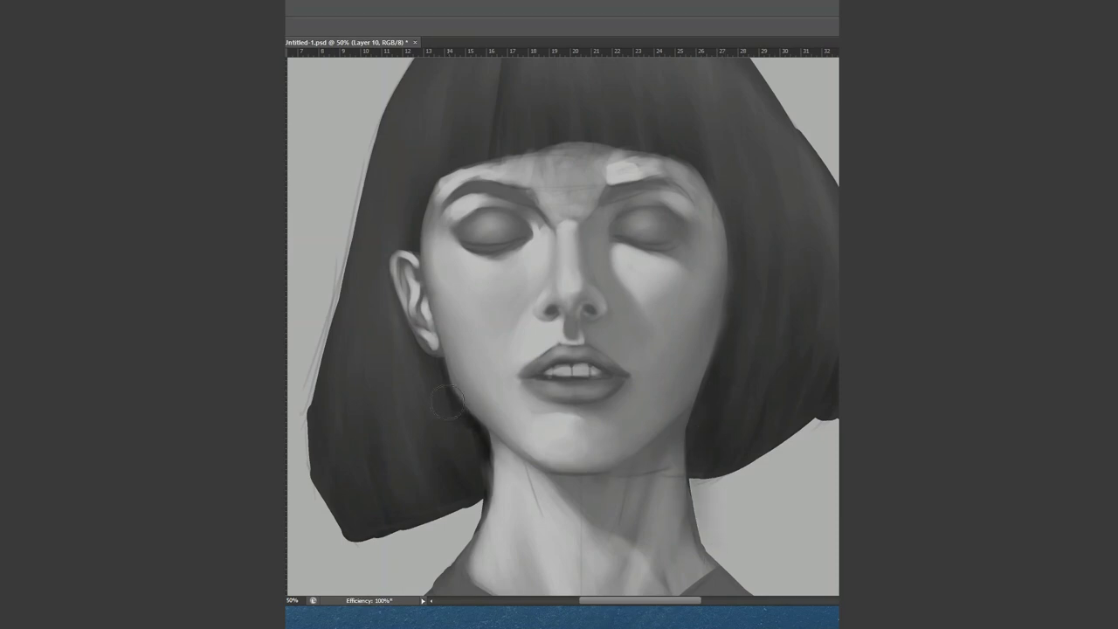
- Shrink the brush to a tiny size and sample skin tones between the eyes and left cheek
{"action": "right_click", "coordinate": [534, 522]}
{"action": "key", "text": "Return"}
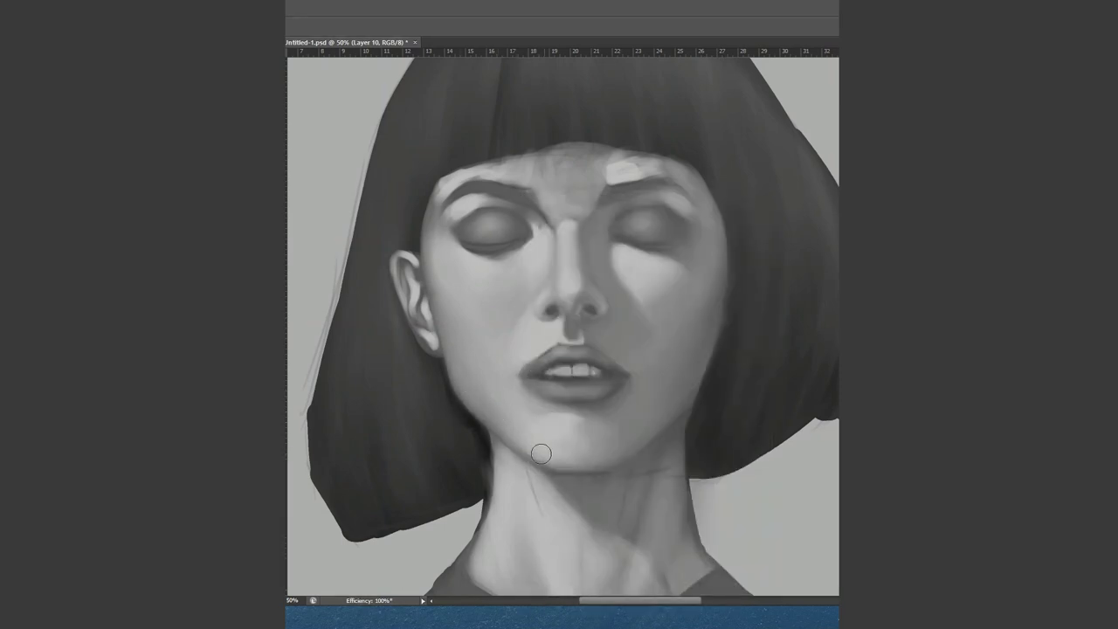
{"action": "key", "text": "["}
{"action": "key", "text": "["}
{"action": "key", "text": "["}
{"action": "right_click", "coordinate": [536, 225]}
{"action": "key", "text": "Return"}
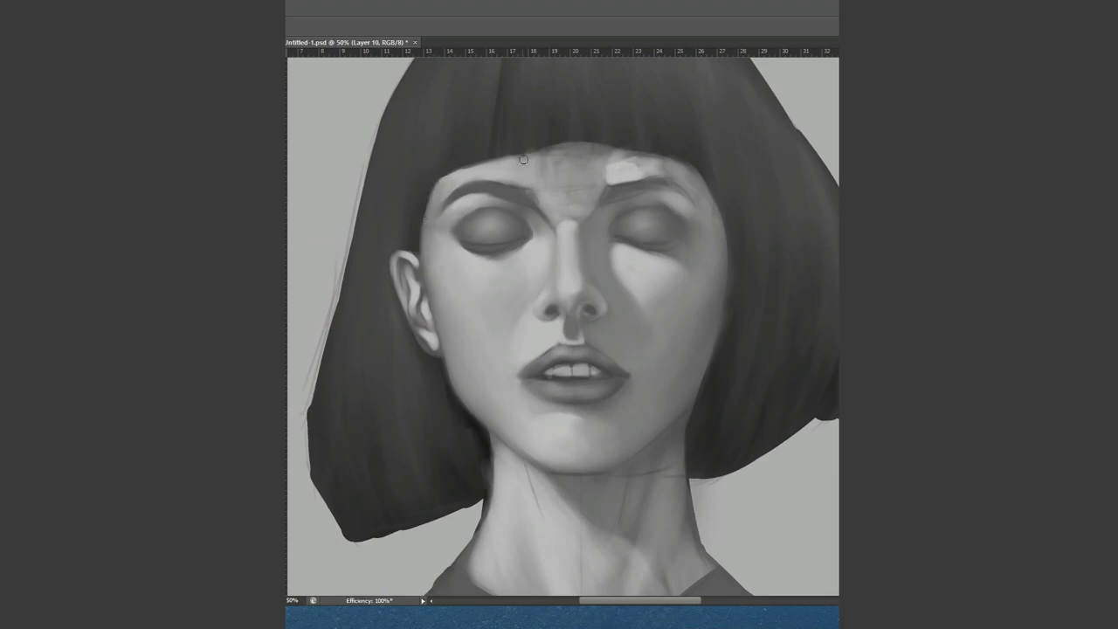
{"action": "right_click", "coordinate": [599, 194]}
{"action": "key", "text": "Return"}
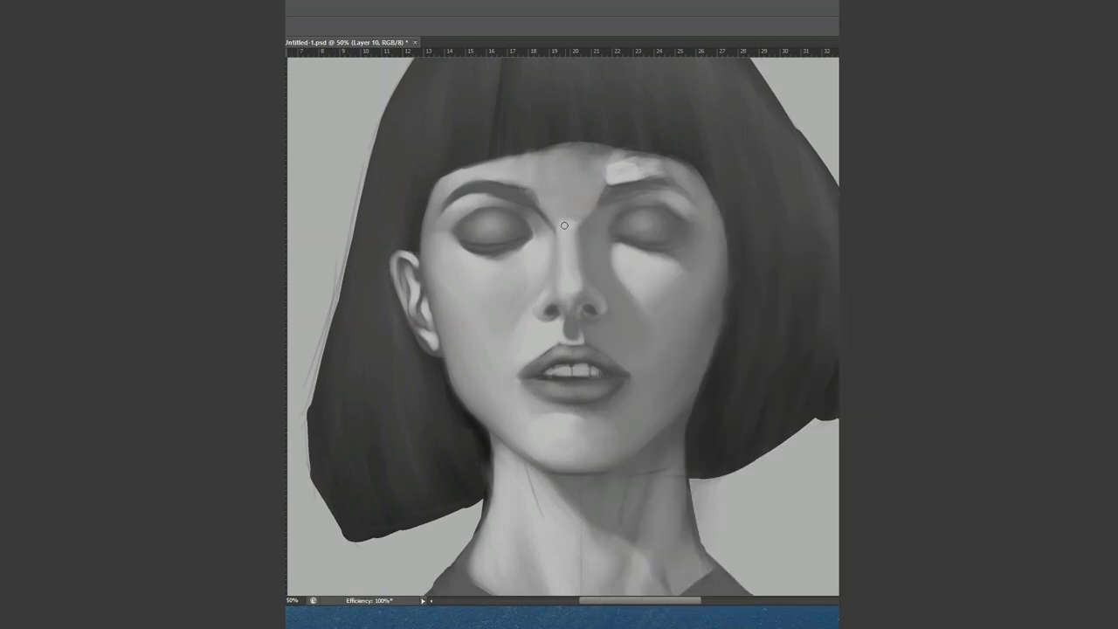
{"action": "left_click", "coordinate": [550, 239], "text": "alt"}
{"action": "left_click", "coordinate": [478, 259], "text": "alt"}
- Soften the bright patch on the right brow and save the painting
{"action": "right_click", "coordinate": [564, 196]}
{"action": "key", "text": "Escape"}
{"action": "right_click", "coordinate": [589, 192]}
{"action": "key", "text": "Escape"}
{"action": "mouse_move", "coordinate": [612, 174]}
{"action": "left_mouse_down"}
{"action": "mouse_move", "coordinate": [587, 154]}
{"action": "mouse_move", "coordinate": [606, 187]}
{"action": "left_mouse_up"}
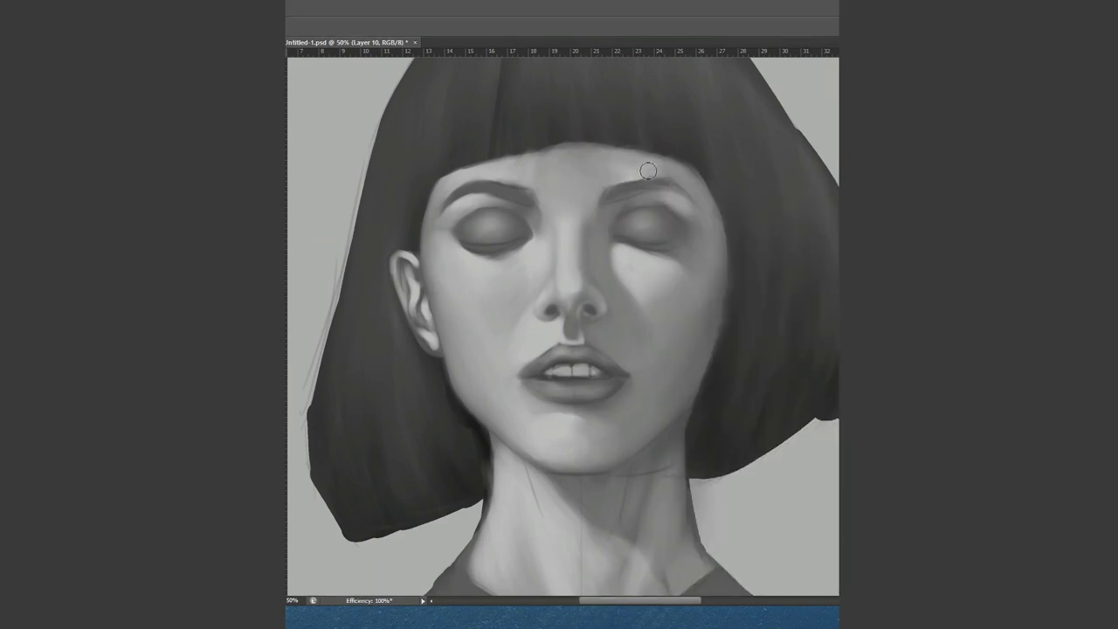
{"action": "key", "text": "ctrl+s"}
- Darken the jawline shadow left of the chin and brighten the ear's upper rim
{"action": "left_click_drag", "start_coordinate": [398, 249], "coordinate": [407, 286]}
{"action": "left_click_drag", "start_coordinate": [466, 402], "coordinate": [466, 417]}
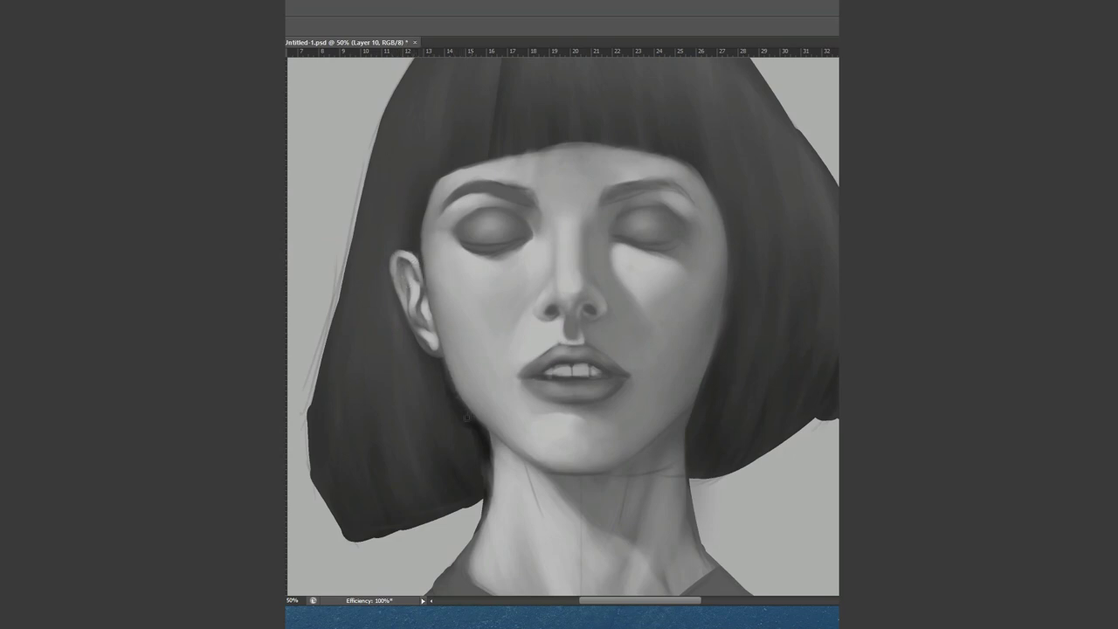
{"action": "left_click", "coordinate": [434, 365], "text": "alt"}
{"action": "left_click", "coordinate": [414, 304], "text": "alt"}
{"action": "right_click", "coordinate": [419, 296]}
{"action": "key", "text": "Escape"}
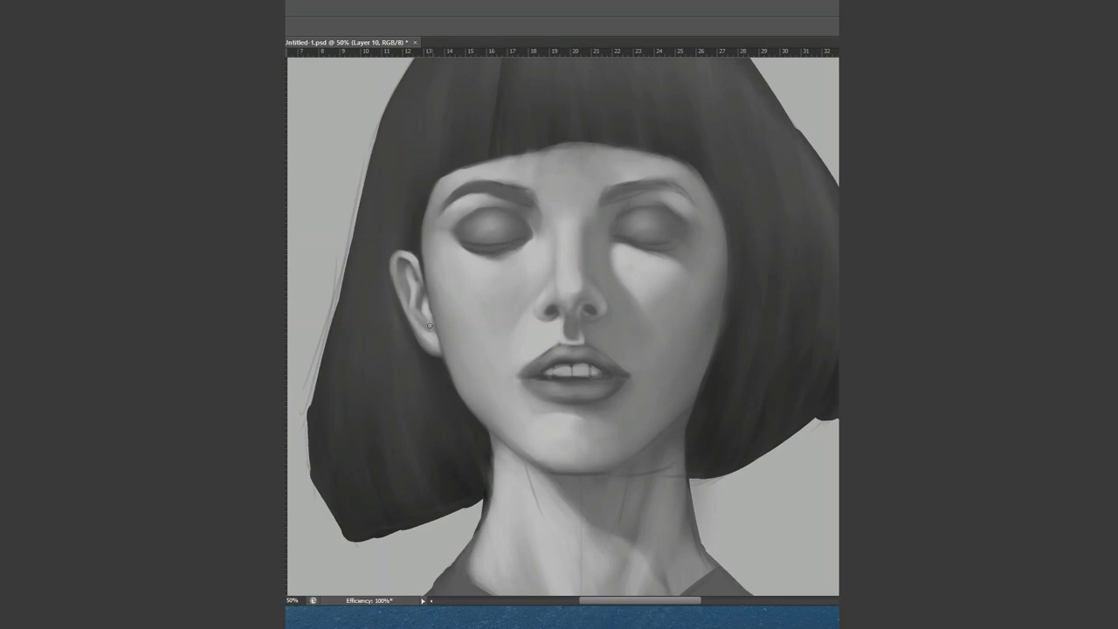
{"action": "left_click_drag", "start_coordinate": [393, 265], "coordinate": [400, 290]}
{"action": "scroll", "coordinate": [584, 387], "scroll_direction": "down", "scroll_amount": 1}
{"action": "scroll", "coordinate": [584, 387], "scroll_direction": "right", "scroll_amount": 1}
- Brush lighter tones over the left eyebrow and right-eye cheek, then add Layer 11
{"action": "left_click_drag", "start_coordinate": [430, 178], "coordinate": [452, 167]}
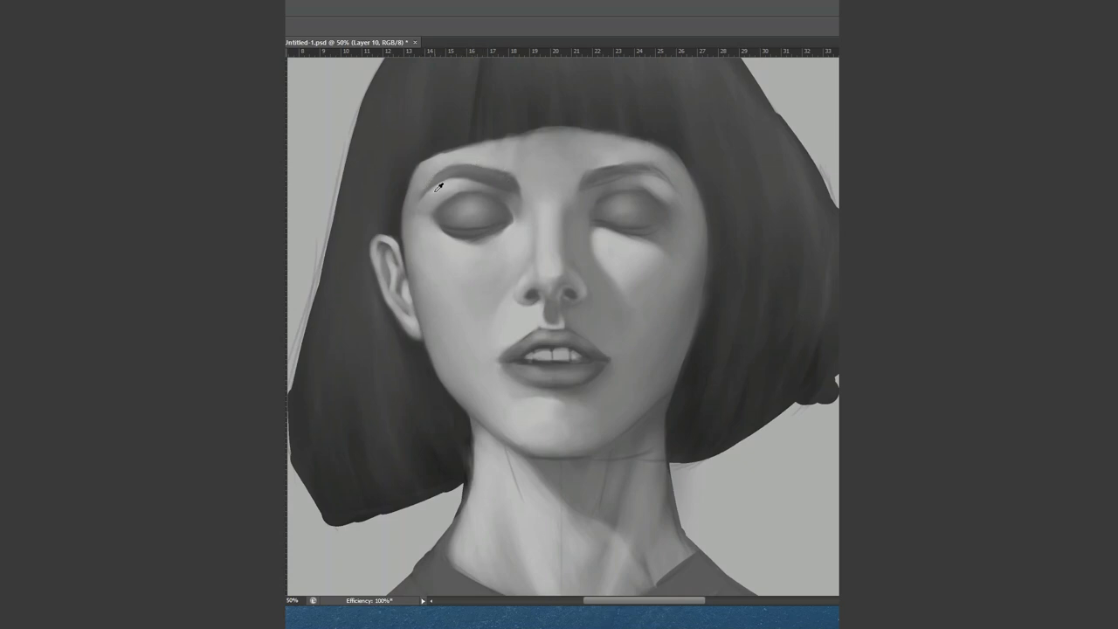
{"action": "mouse_move", "coordinate": [628, 253]}
{"action": "left_mouse_down"}
{"action": "mouse_move", "coordinate": [610, 173]}
{"action": "mouse_move", "coordinate": [585, 186]}
{"action": "mouse_move", "coordinate": [633, 173]}
{"action": "left_mouse_up"}
{"action": "right_click", "coordinate": [690, 194]}
{"action": "left_click", "coordinate": [611, 188]}
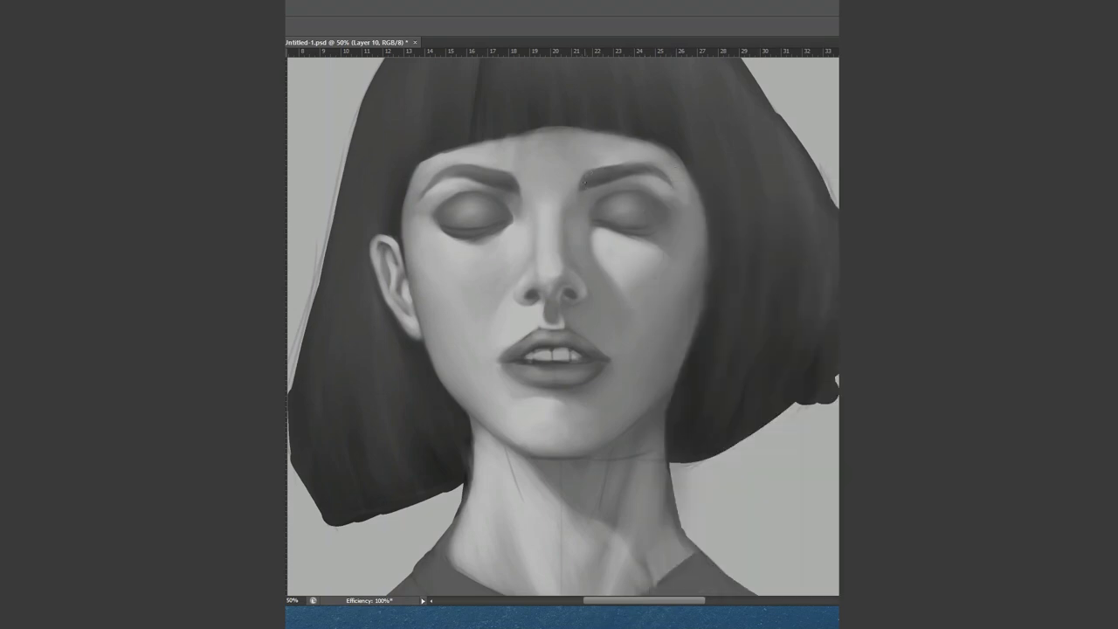
{"action": "key", "text": "ctrl+shift+alt+n"}
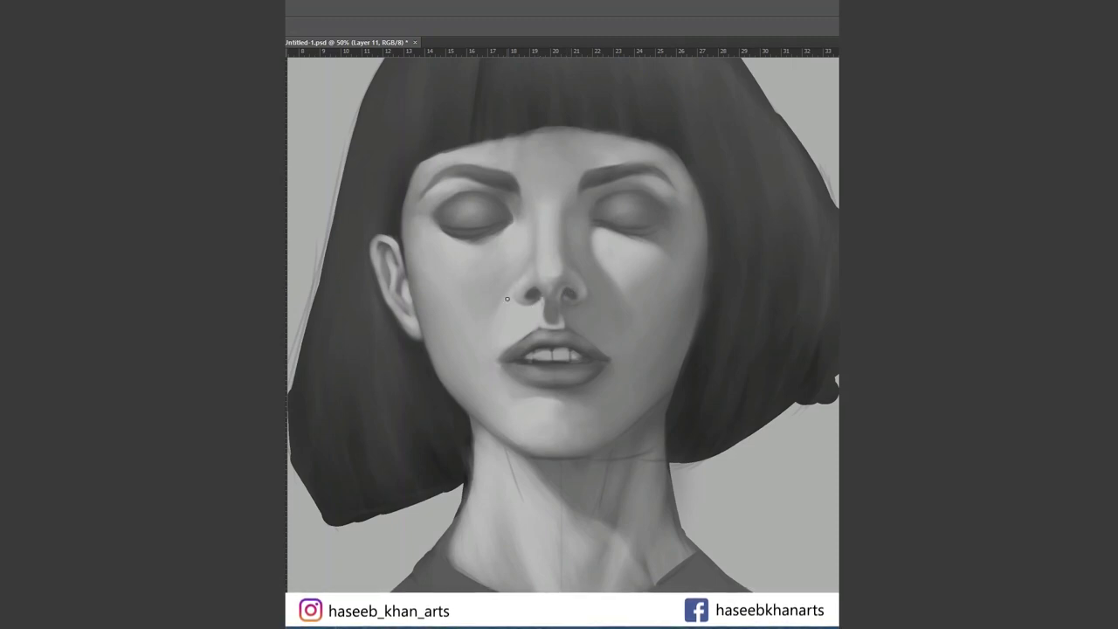
{"action": "key", "text": "bracketright"}
{"action": "key", "text": "bracketright"}
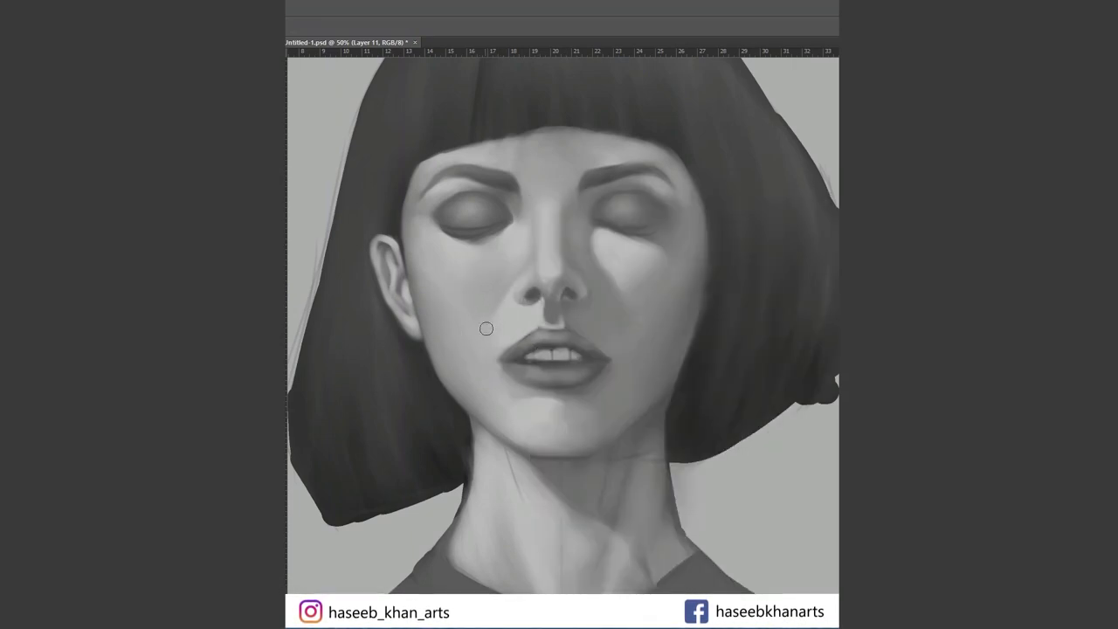
- Enlarge the brush and dab a small dark touch on the nose bridge
{"action": "key", "text": "bracketright"}
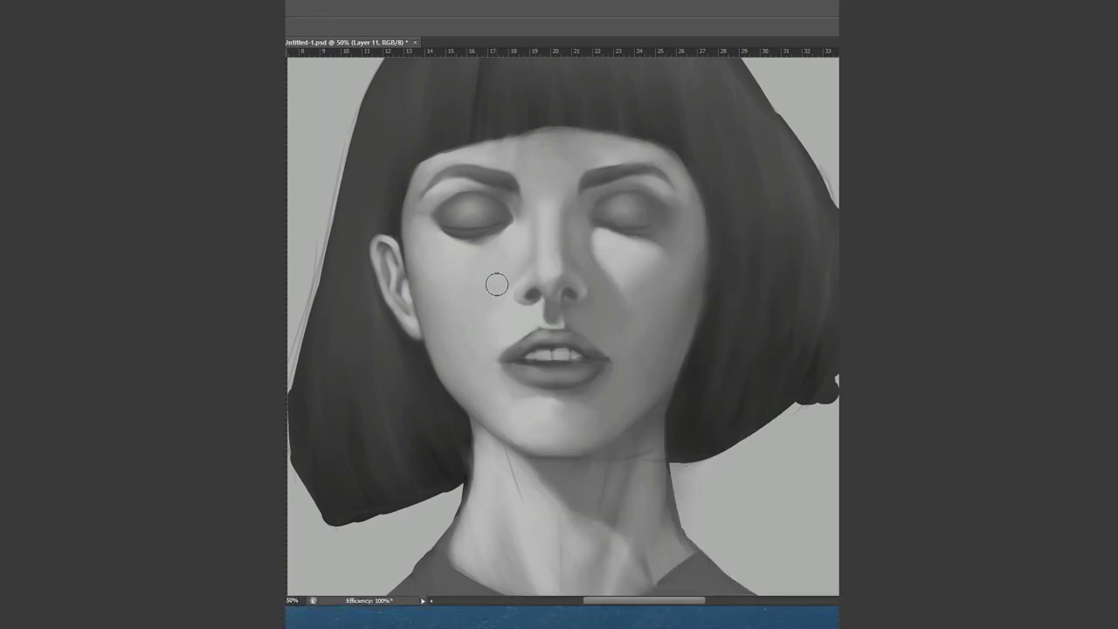
{"action": "right_click", "coordinate": [575, 201]}
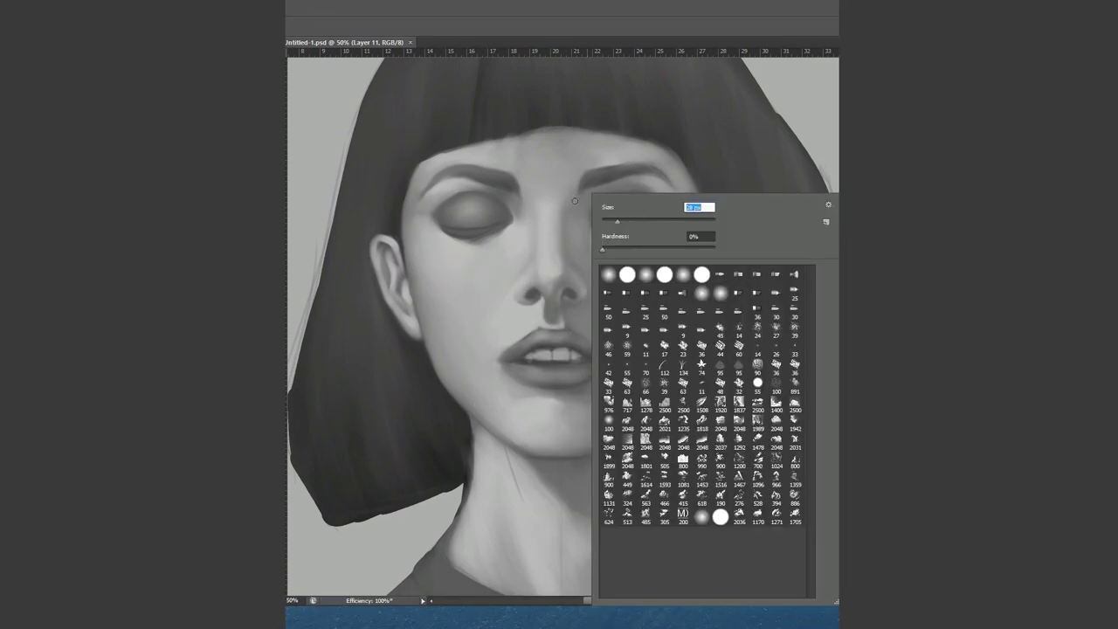
{"action": "key", "text": "Escape"}
{"action": "scroll", "coordinate": [541, 266], "scroll_direction": "up", "scroll_amount": 3}
{"action": "right_click", "coordinate": [624, 200]}
{"action": "key", "text": "Escape"}
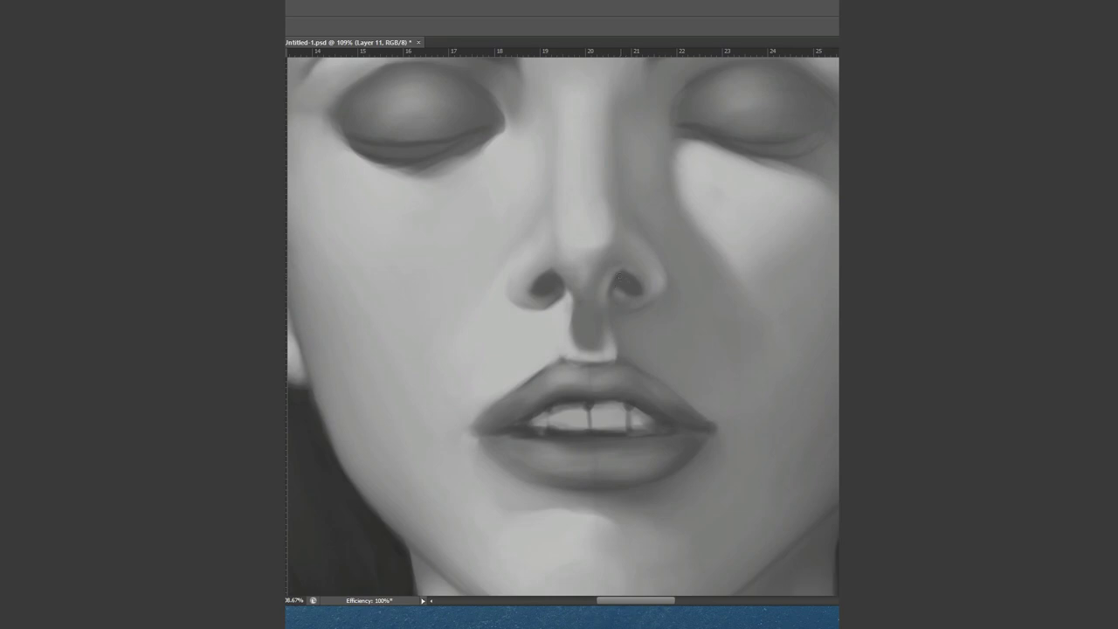
{"action": "right_click", "coordinate": [611, 289]}
{"action": "key", "text": "Escape"}
{"action": "left_click", "coordinate": [566, 194]}
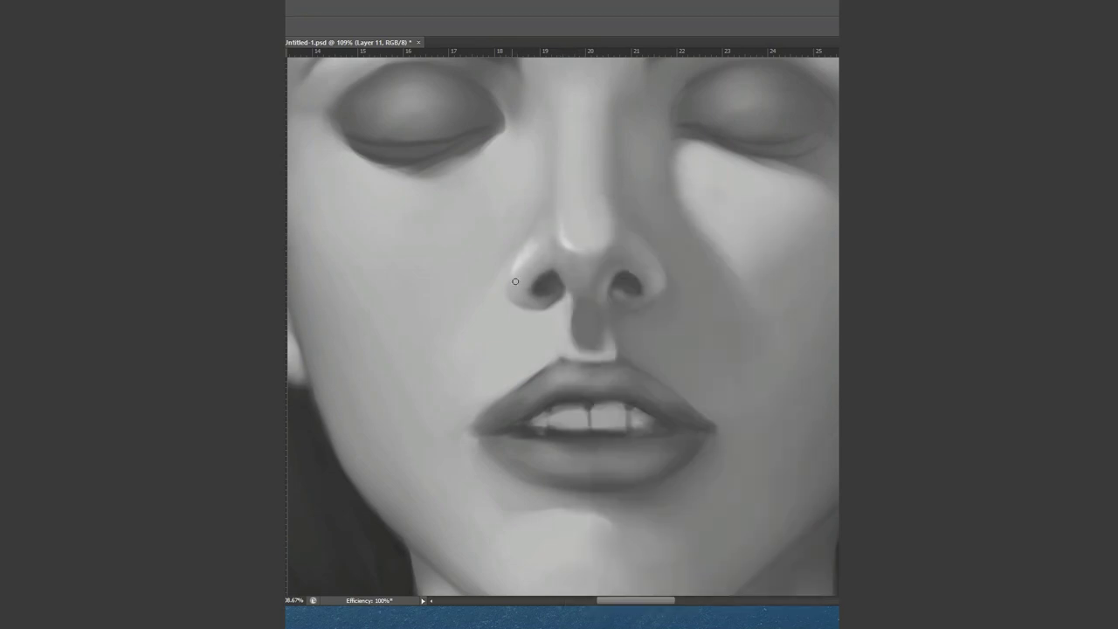
- Zoom out, add a faint light touch by the nostril and darken the left nose wing edge
{"action": "key", "text": "ctrl+minus"}
{"action": "key", "text": "ctrl+minus"}
{"action": "key", "text": "ctrl+minus"}
{"action": "scroll", "coordinate": [612, 330], "scroll_direction": "up", "scroll_amount": 3}
{"action": "scroll", "coordinate": [513, 289], "scroll_direction": "up", "scroll_amount": 3}
{"action": "left_click", "coordinate": [475, 339]}
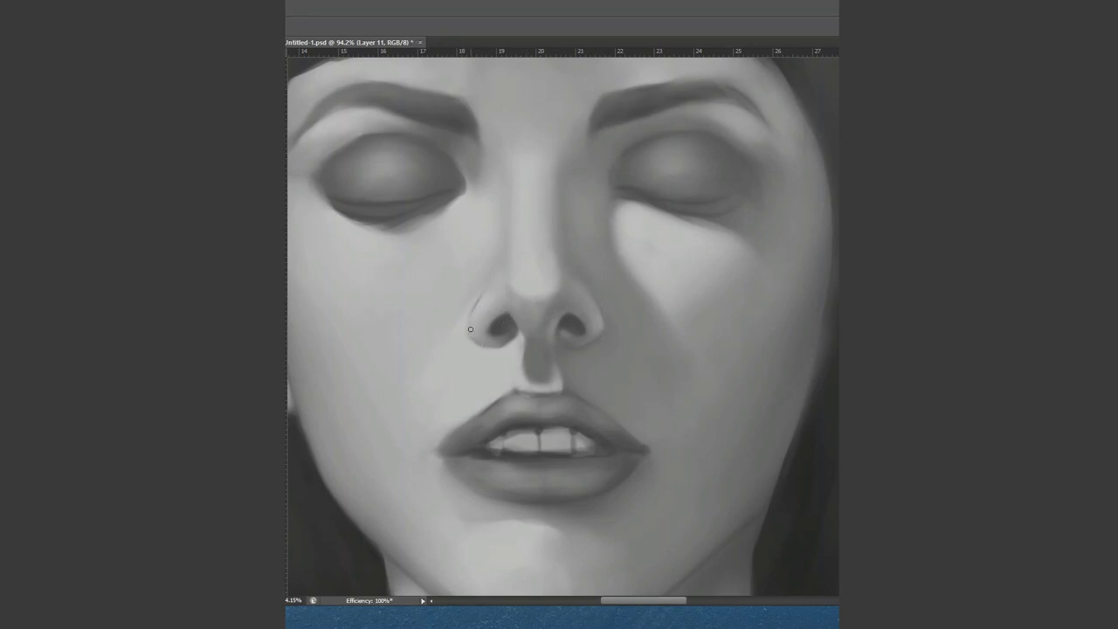
{"action": "left_click_drag", "start_coordinate": [473, 309], "coordinate": [473, 324]}
{"action": "right_click", "coordinate": [600, 297]}
{"action": "key", "text": "Escape"}
{"action": "right_click", "coordinate": [568, 217]}
{"action": "key", "text": "Escape"}
{"action": "scroll", "coordinate": [625, 284], "scroll_direction": "down", "scroll_amount": 3}
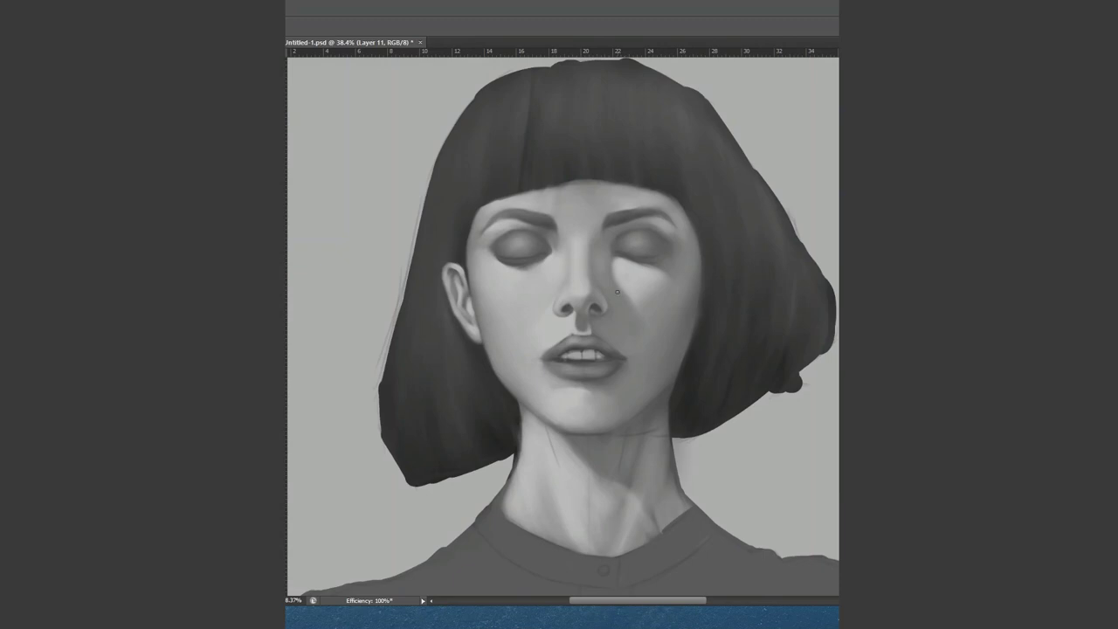
- Sample the lip-corner tone, save, and darken and extend the mouth corner line
{"action": "scroll", "coordinate": [620, 306], "scroll_direction": "up", "scroll_amount": 5}
{"action": "right_click", "coordinate": [584, 324]}
{"action": "key", "text": "Return"}
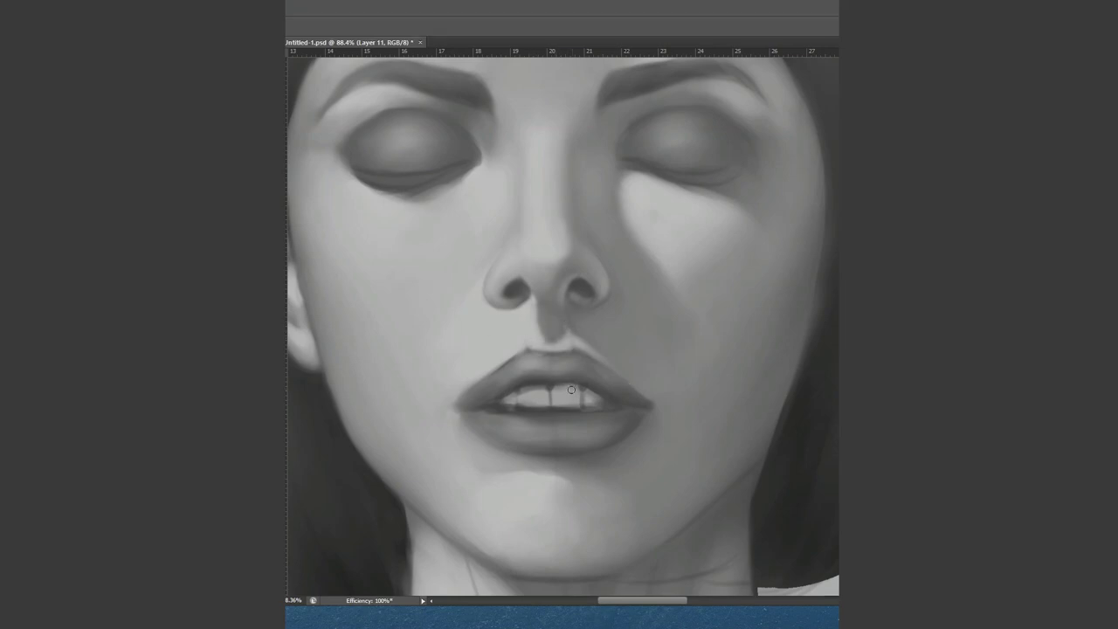
{"action": "left_click", "coordinate": [481, 354]}
{"action": "key", "text": "ctrl+s"}
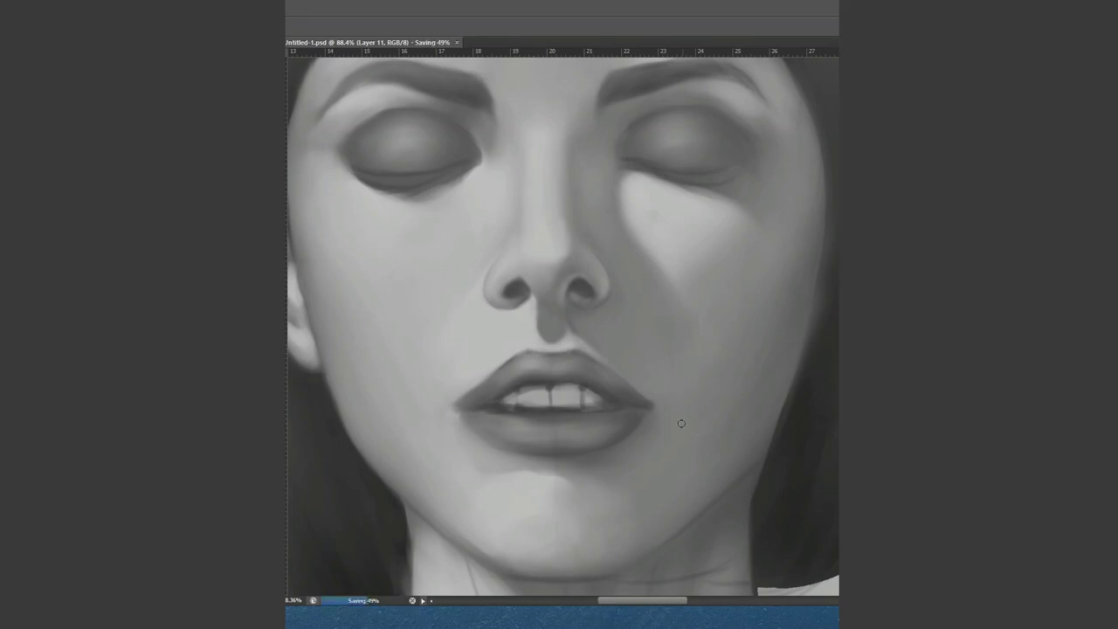
{"action": "left_click_drag", "start_coordinate": [464, 407], "coordinate": [500, 411]}
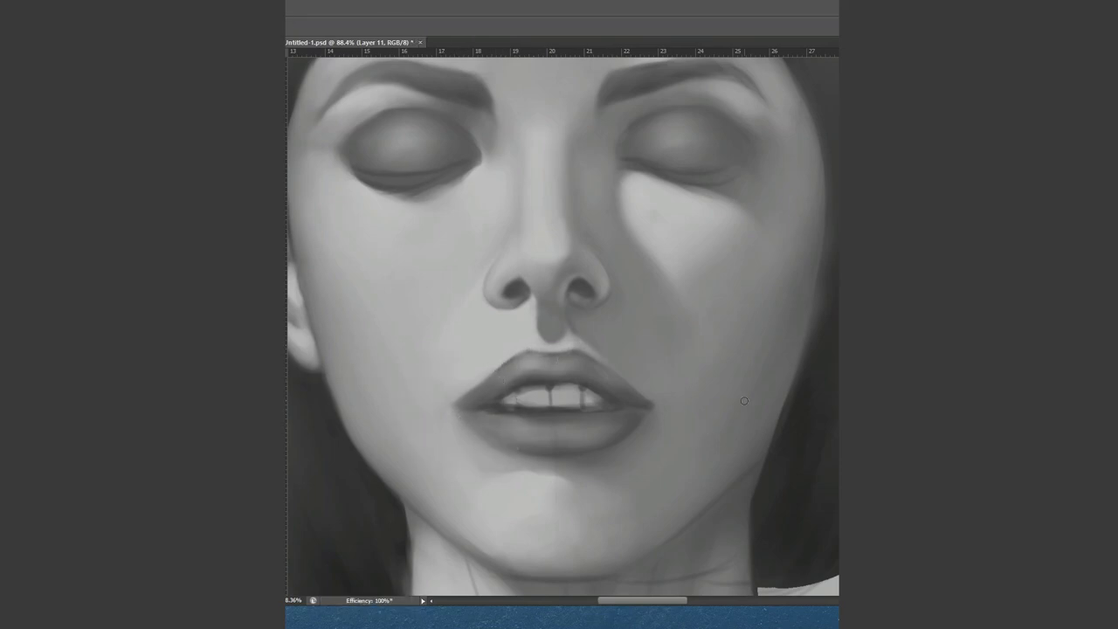
- Stroke along the upper lip and darken its left corner with a smaller brush
{"action": "left_click", "coordinate": [514, 376]}
{"action": "left_click_drag", "start_coordinate": [515, 373], "coordinate": [552, 374]}
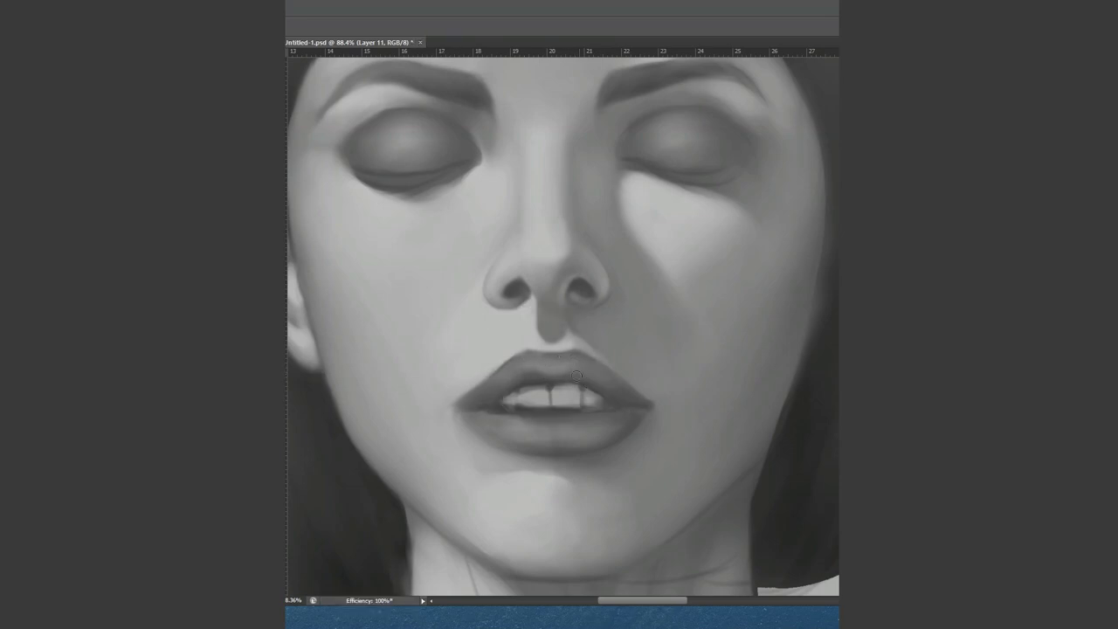
{"action": "right_click", "coordinate": [530, 315]}
{"action": "double_click", "coordinate": [583, 222]}
{"action": "left_click_drag", "start_coordinate": [463, 406], "coordinate": [491, 384]}
- Sample the lower lip tone, switch to a smaller brush, and save the painting
{"action": "left_click", "coordinate": [489, 404], "text": "alt"}
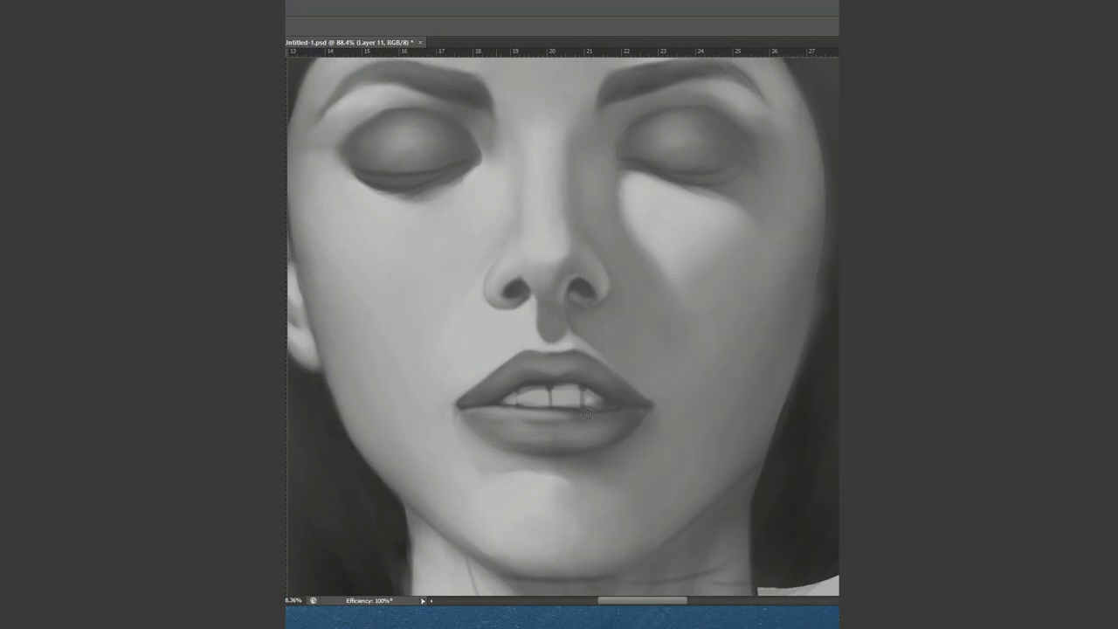
{"action": "right_click", "coordinate": [610, 223]}
{"action": "left_click_drag", "start_coordinate": [610, 223], "coordinate": [606, 223]}
{"action": "key", "text": "Return"}
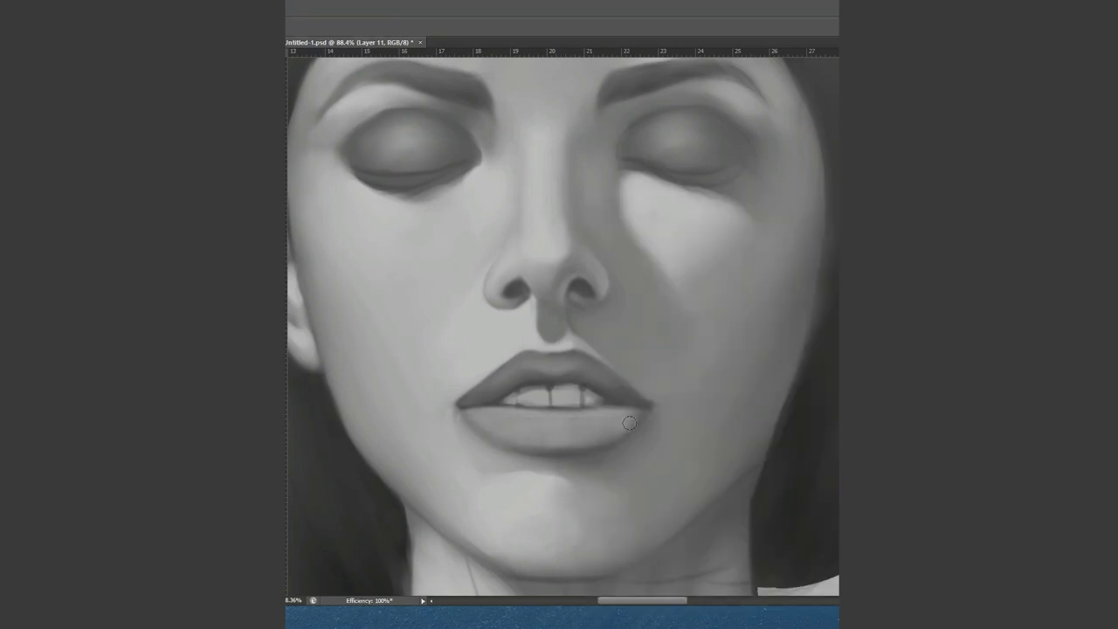
{"action": "right_click", "coordinate": [507, 454]}
{"action": "key", "text": "Return"}
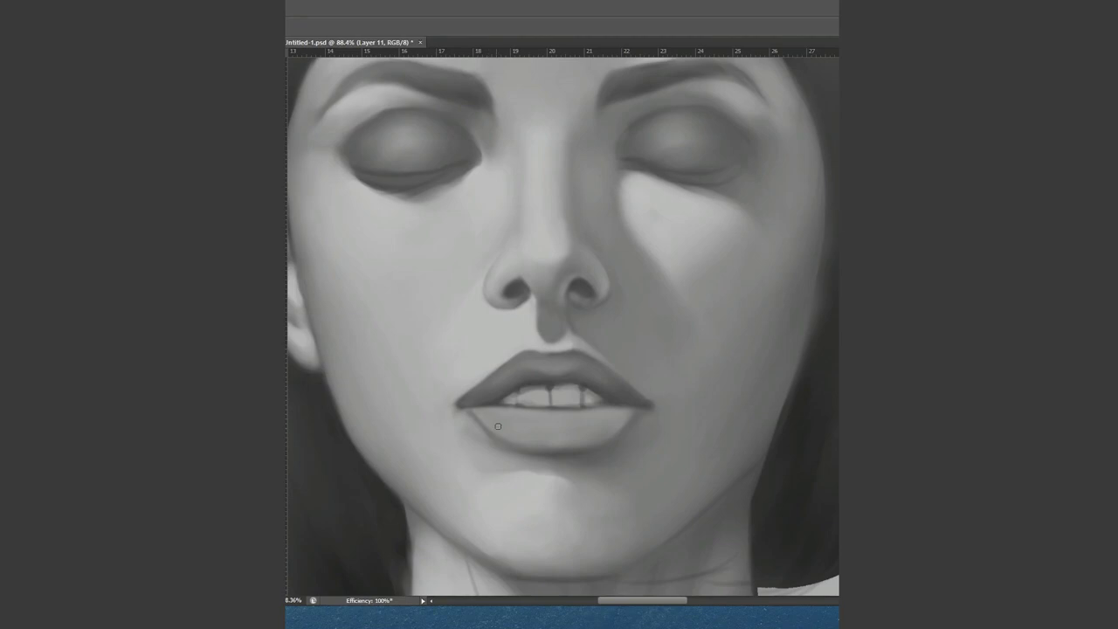
{"action": "key", "text": "ctrl+s"}
- Copy a rectangular selection of the lower lip and cheek onto new Layer 13
{"action": "right_click", "coordinate": [651, 405]}
{"action": "key", "text": "Escape"}
{"action": "right_click", "coordinate": [647, 416]}
{"action": "key", "text": "Escape"}
{"action": "right_click", "coordinate": [526, 416]}
{"action": "key", "text": "Escape"}
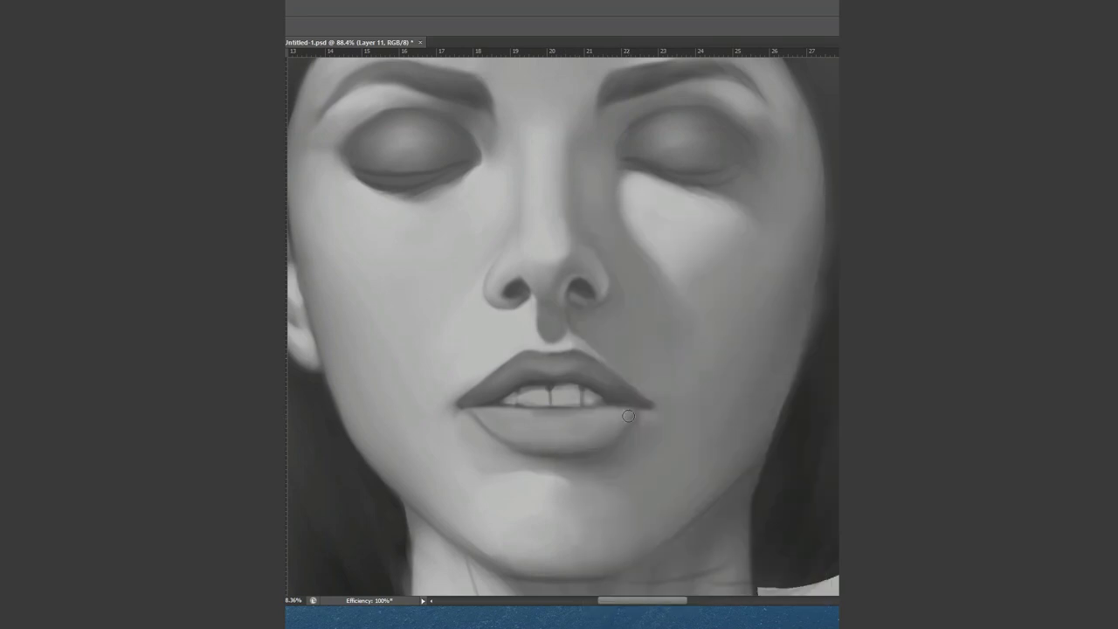
{"action": "right_click", "coordinate": [531, 410]}
{"action": "key", "text": "Escape"}
{"action": "key", "text": "m"}
{"action": "left_click_drag", "start_coordinate": [543, 222], "coordinate": [679, 428]}
{"action": "key", "text": "ctrl+j"}
- Shift the lower-lip region 0.125 in right, then paint over the seam on a fresh layer
{"action": "left_click_drag", "start_coordinate": [629, 458], "coordinate": [638, 465]}
{"action": "key", "text": "b"}
{"action": "key", "text": "ctrl+alt+shift+e"}
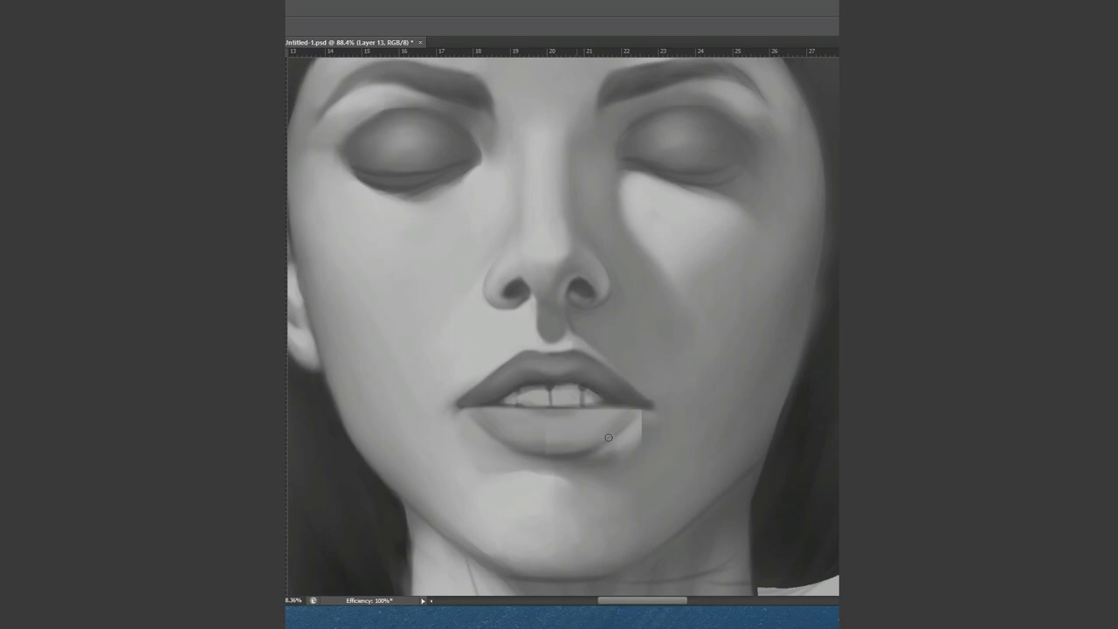
{"action": "left_click_drag", "start_coordinate": [611, 419], "coordinate": [638, 445]}
- Adjust the brush size and hardness several times, then sample the lower lip's tone
{"action": "right_click", "coordinate": [574, 389]}
{"action": "key", "text": "Escape"}
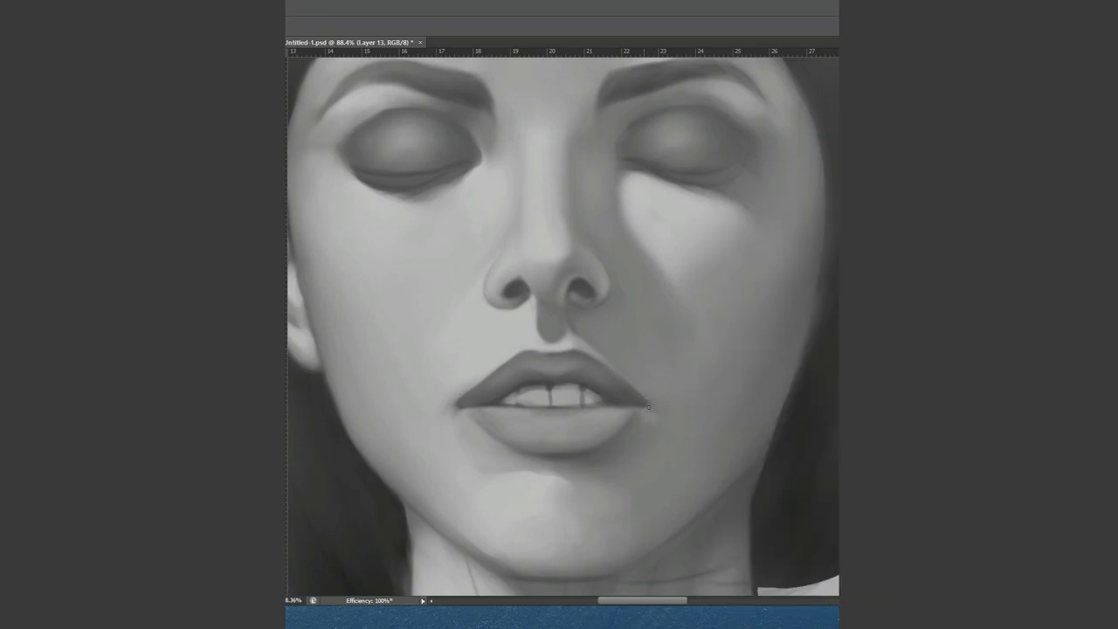
{"action": "right_click", "coordinate": [648, 406]}
{"action": "key", "text": "Escape"}
{"action": "right_click", "coordinate": [572, 394]}
{"action": "key", "text": "Escape"}
{"action": "right_click", "coordinate": [646, 417]}
{"action": "key", "text": "Escape"}
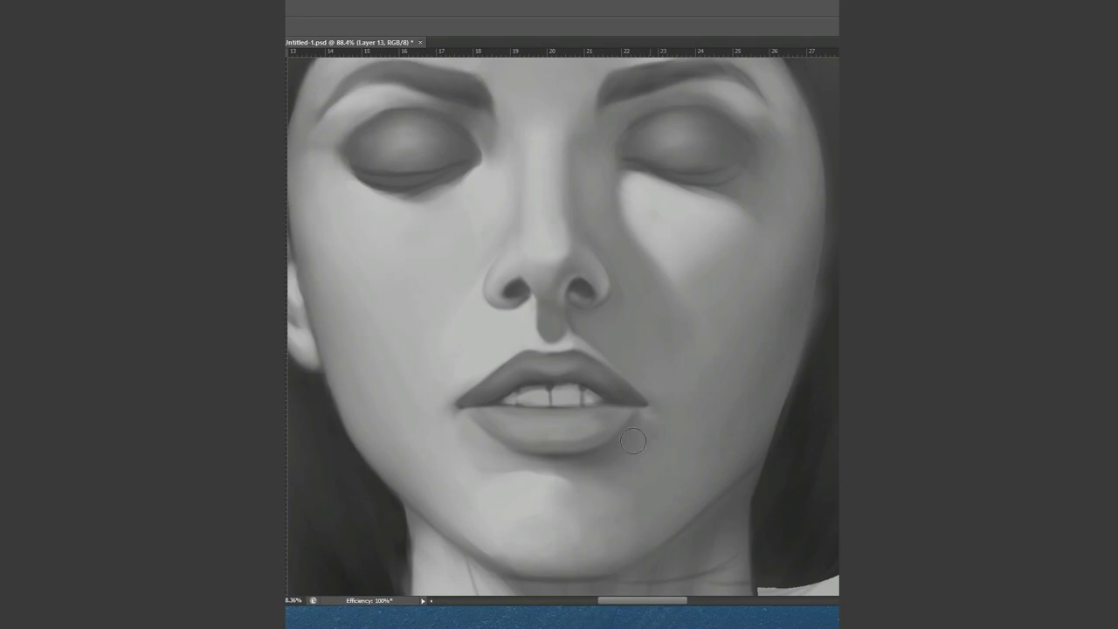
{"action": "right_click", "coordinate": [588, 428]}
{"action": "key", "text": "Escape"}
{"action": "right_click", "coordinate": [574, 405]}
{"action": "key", "text": "Escape"}
{"action": "left_click", "coordinate": [586, 452], "text": "alt"}
- Enlarge the brush and pan down to bring more of the neck into view
{"action": "right_click", "coordinate": [585, 467]}
{"action": "key", "text": "Escape"}
{"action": "right_click", "coordinate": [637, 422]}
{"action": "key", "text": "Escape"}
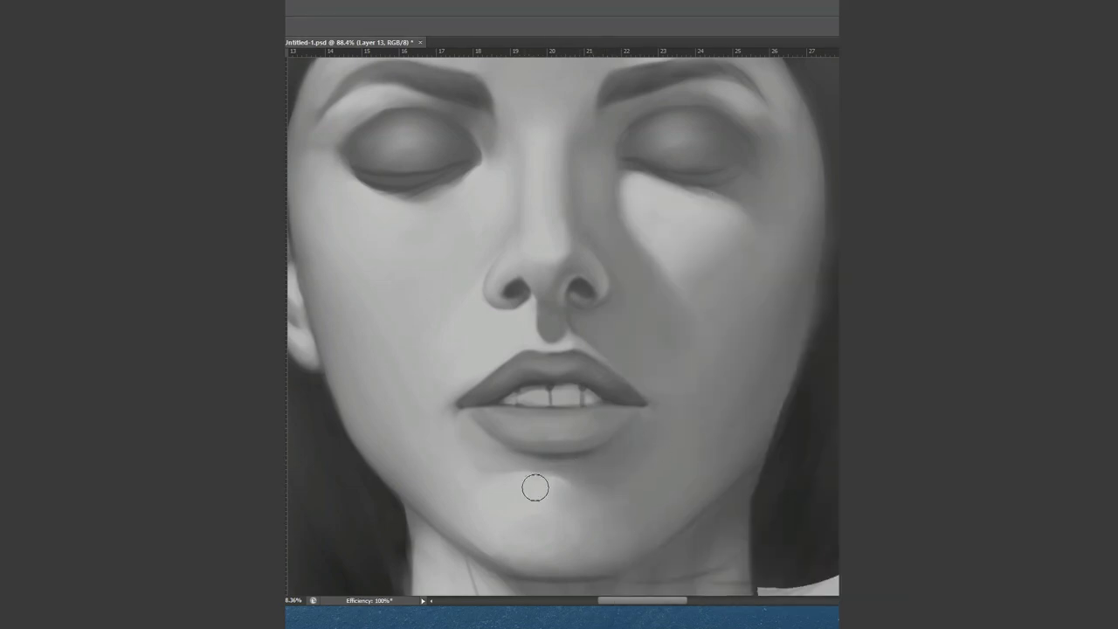
{"action": "left_click_drag", "start_coordinate": [510, 509], "coordinate": [481, 439]}
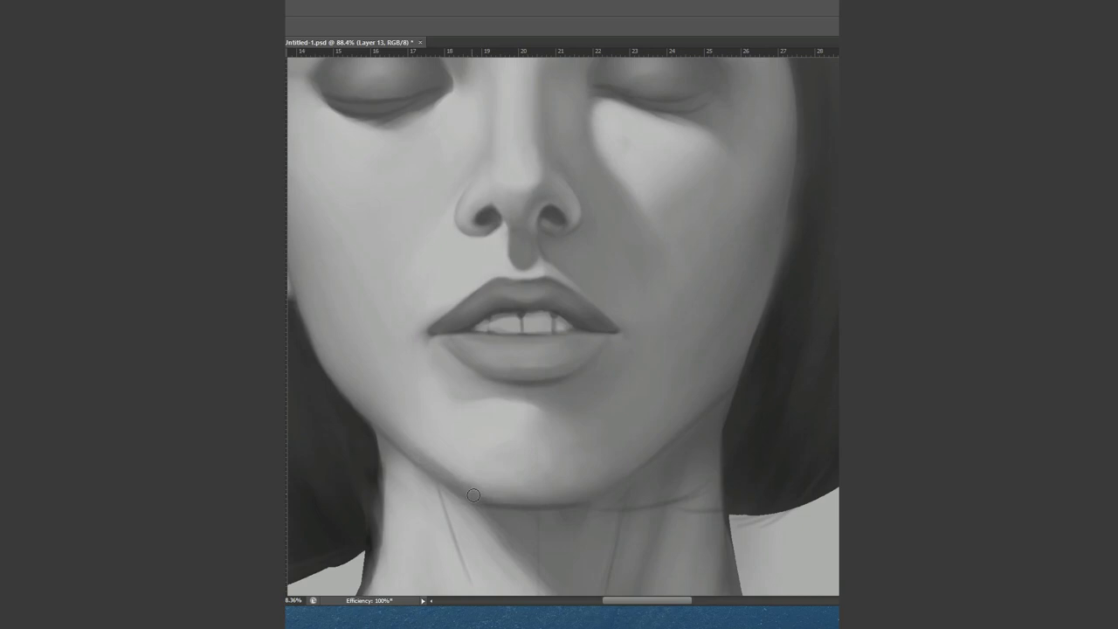
{"action": "right_click", "coordinate": [448, 450]}
{"action": "key", "text": "Escape"}
- Sample the chin's skin tones, fine-tune the brush, and save the painting
{"action": "left_click", "coordinate": [523, 446], "text": "alt"}
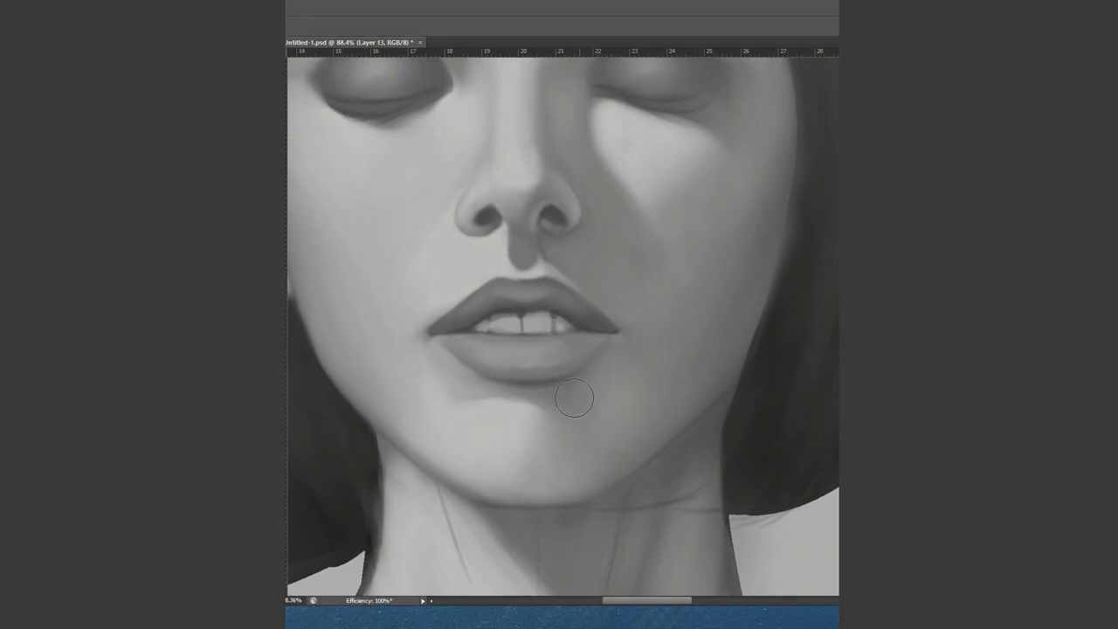
{"action": "left_click", "coordinate": [540, 430], "text": "alt"}
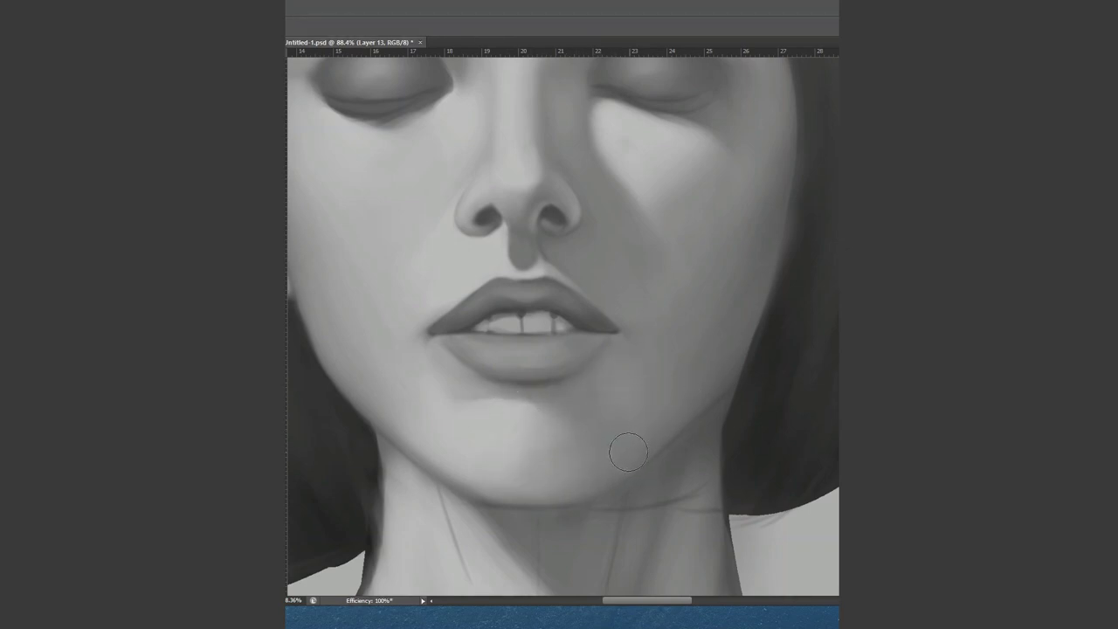
{"action": "left_click", "coordinate": [586, 428], "text": "alt"}
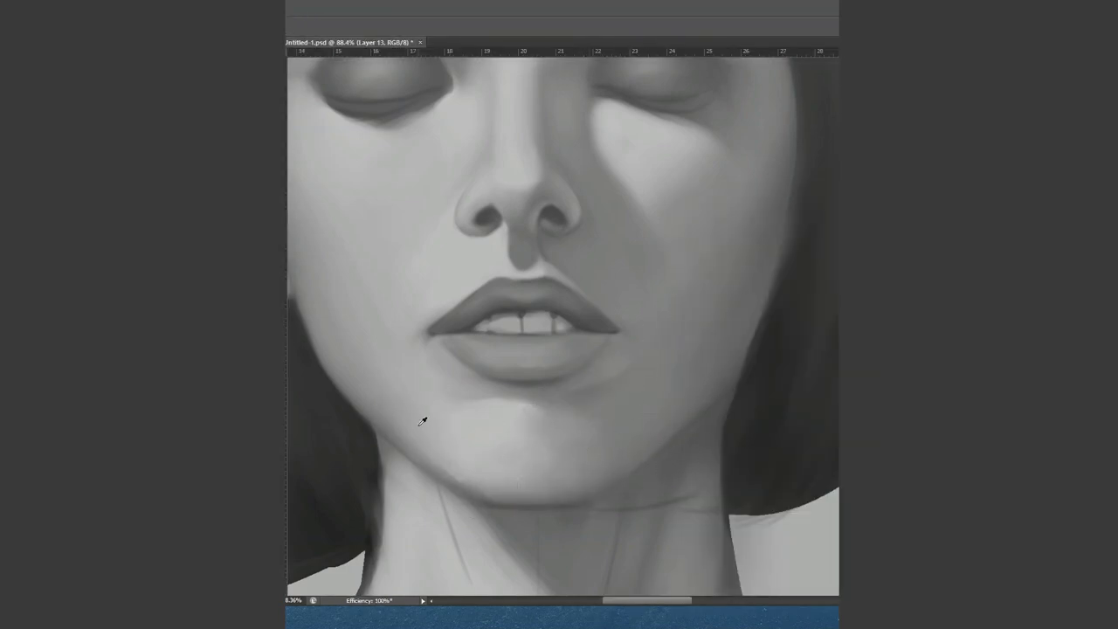
{"action": "right_click", "coordinate": [467, 441]}
{"action": "key", "text": "Escape"}
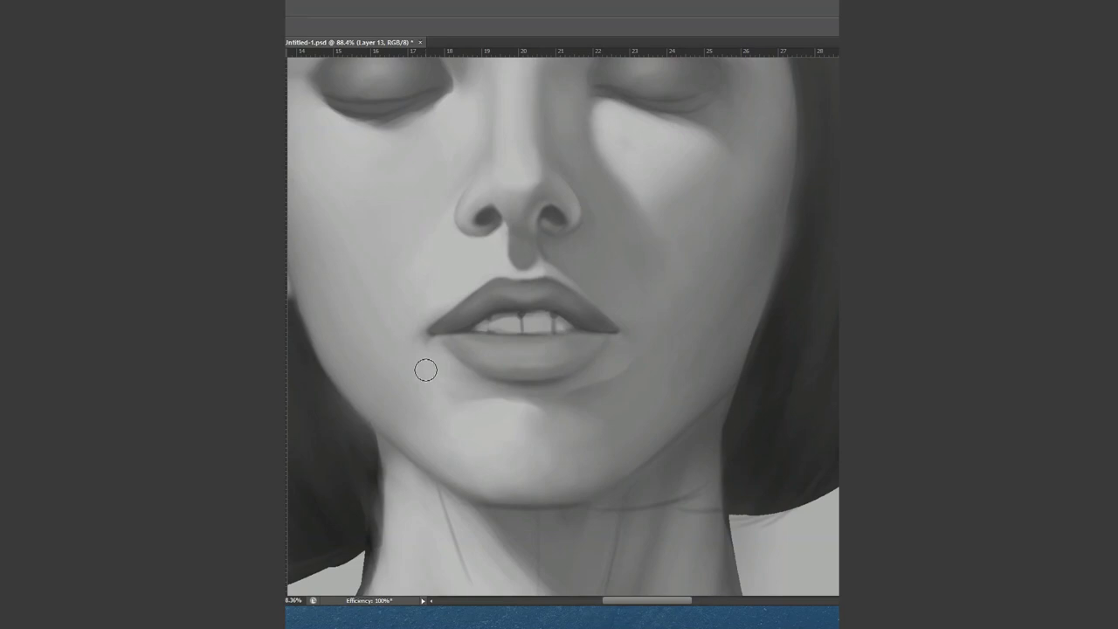
{"action": "right_click", "coordinate": [664, 315]}
{"action": "right_click", "coordinate": [657, 369]}
{"action": "key", "text": "Escape"}
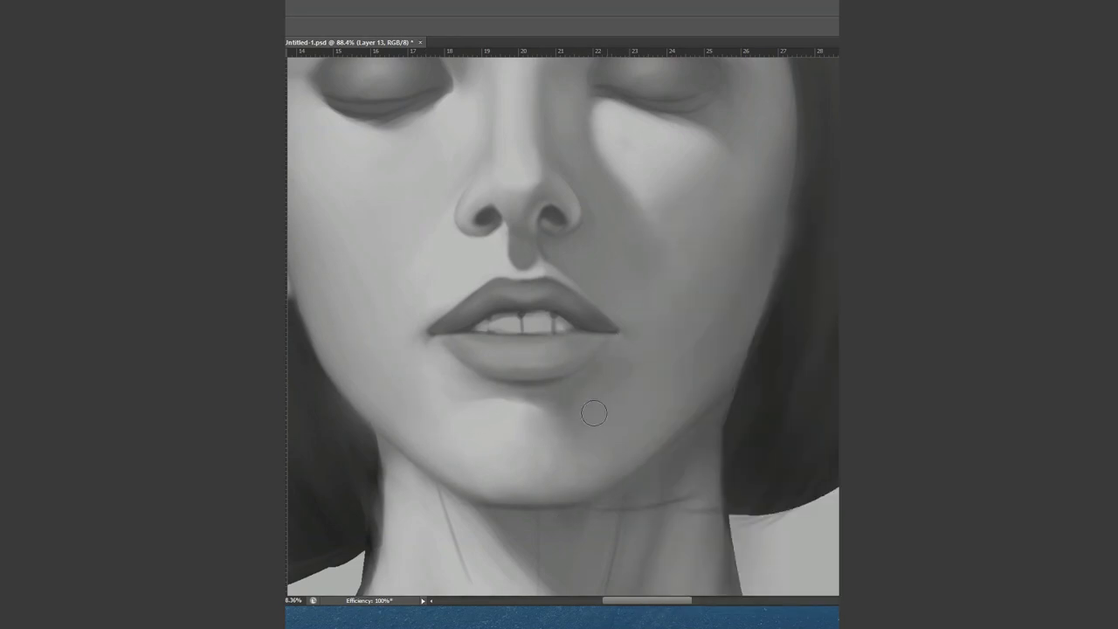
{"action": "key", "text": "ctrl+s"}
- Soften the chin shading and zoom out to see the whole portrait
{"action": "left_click_drag", "start_coordinate": [515, 471], "coordinate": [551, 457]}
{"action": "right_click", "coordinate": [549, 469]}
{"action": "key", "text": "Escape"}
{"action": "right_click", "coordinate": [587, 433]}
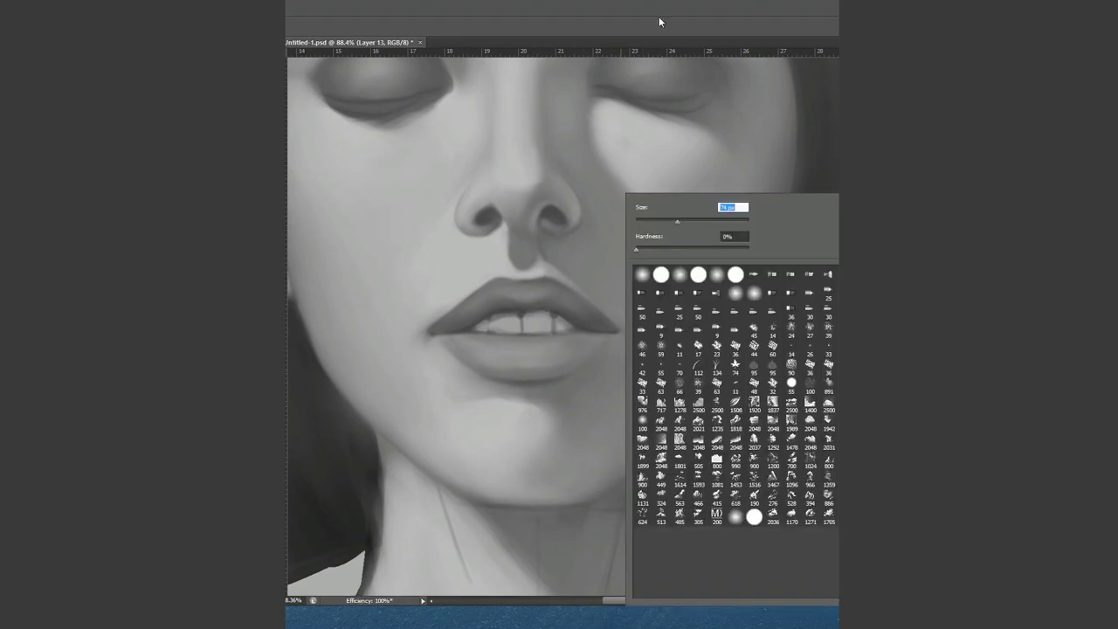
{"action": "key", "text": "ctrl+minus"}
{"action": "key", "text": "ctrl+minus"}
{"action": "key", "text": "ctrl+minus"}
{"action": "key", "text": "Escape"}
- Paint over the teeth between the lips on a new layer
{"action": "right_click", "coordinate": [651, 347]}
{"action": "key", "text": "Escape"}
{"action": "key", "text": "ctrl+shift+alt+n"}
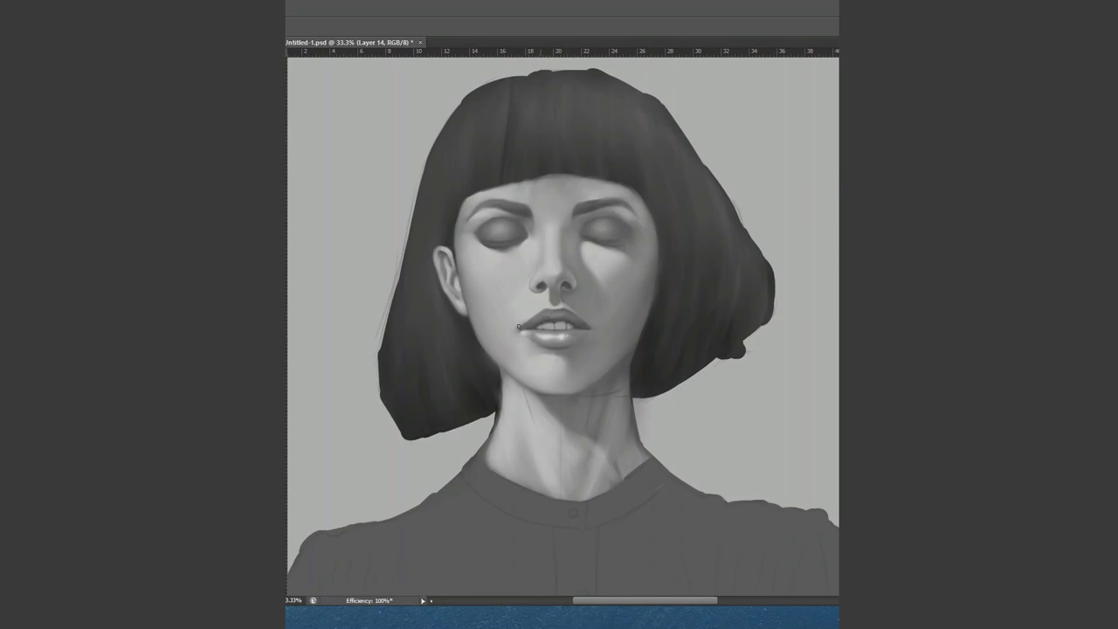
{"action": "left_click_drag", "start_coordinate": [537, 328], "coordinate": [572, 330]}
- Darken the teeth and their lower edge between the lips with soft strokes
{"action": "scroll", "coordinate": [554, 301], "scroll_direction": "up", "scroll_amount": 5}
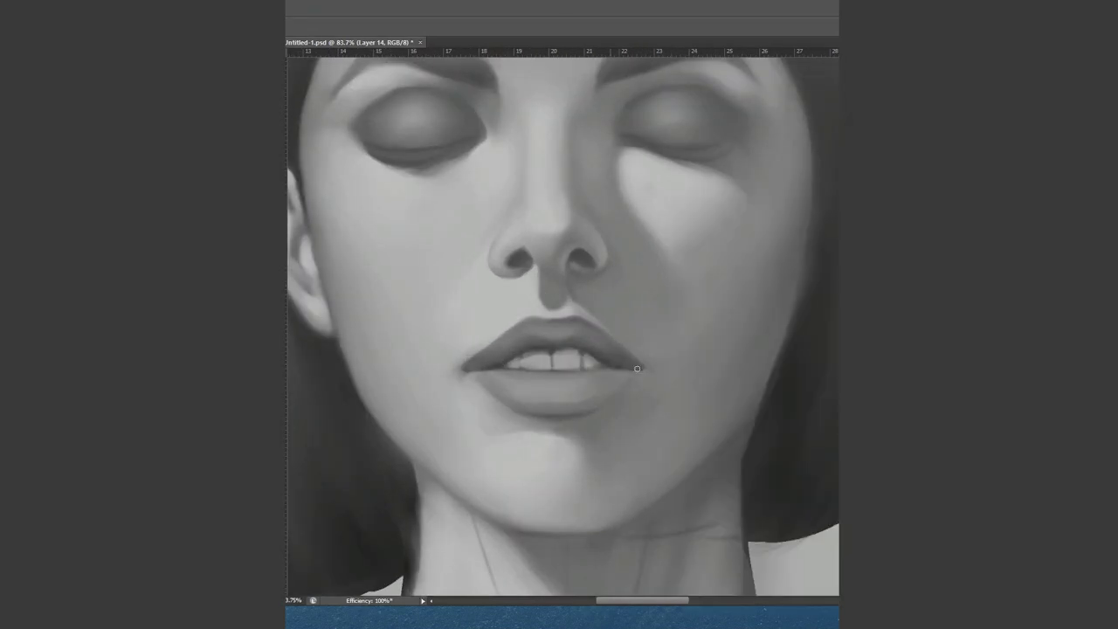
{"action": "left_click_drag", "start_coordinate": [503, 365], "coordinate": [583, 367]}
{"action": "left_click_drag", "start_coordinate": [521, 362], "coordinate": [567, 356]}
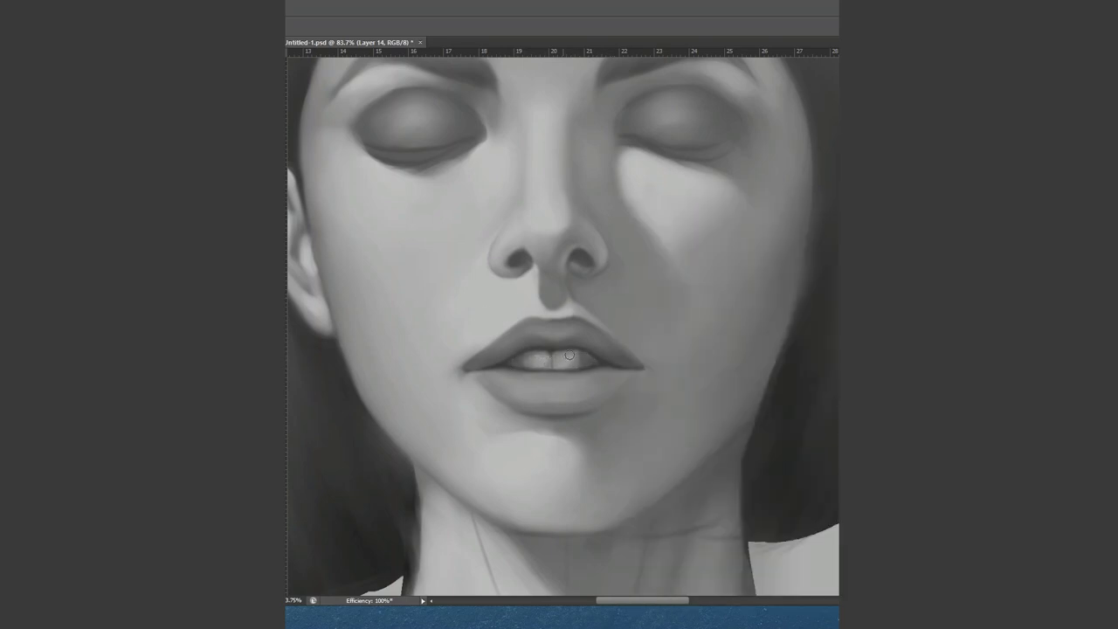
{"action": "right_click", "coordinate": [606, 347]}
{"action": "key", "text": "Return"}
- On a new layer, dab a bright highlight on the front teeth, then pick a smaller brush
{"action": "scroll", "coordinate": [650, 388], "scroll_direction": "down", "scroll_amount": 5}
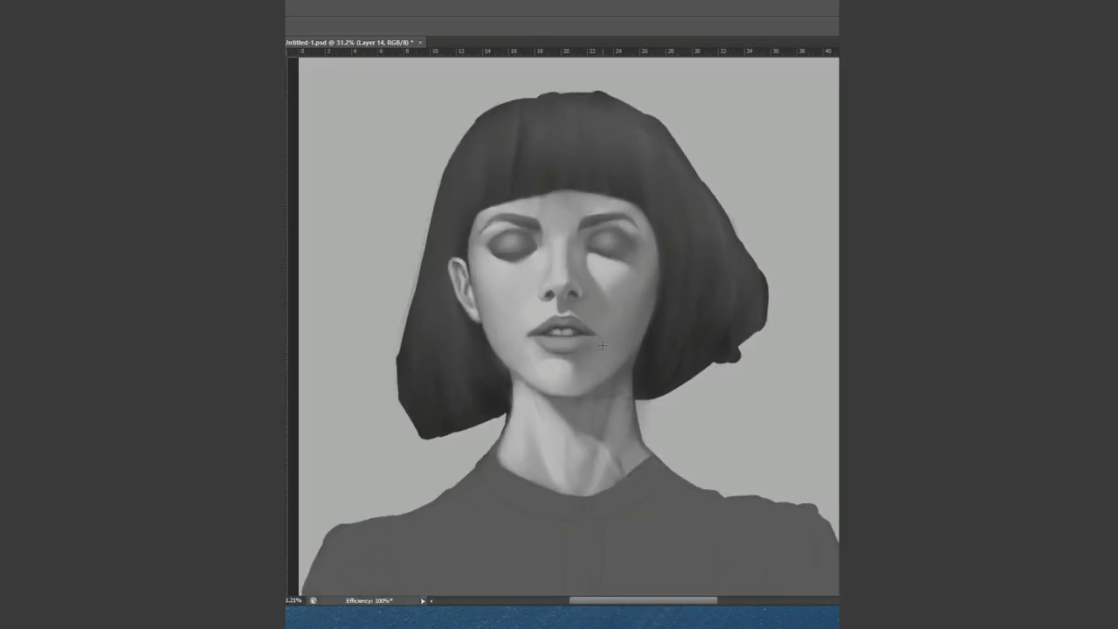
{"action": "right_click", "coordinate": [675, 224]}
{"action": "key", "text": "Return"}
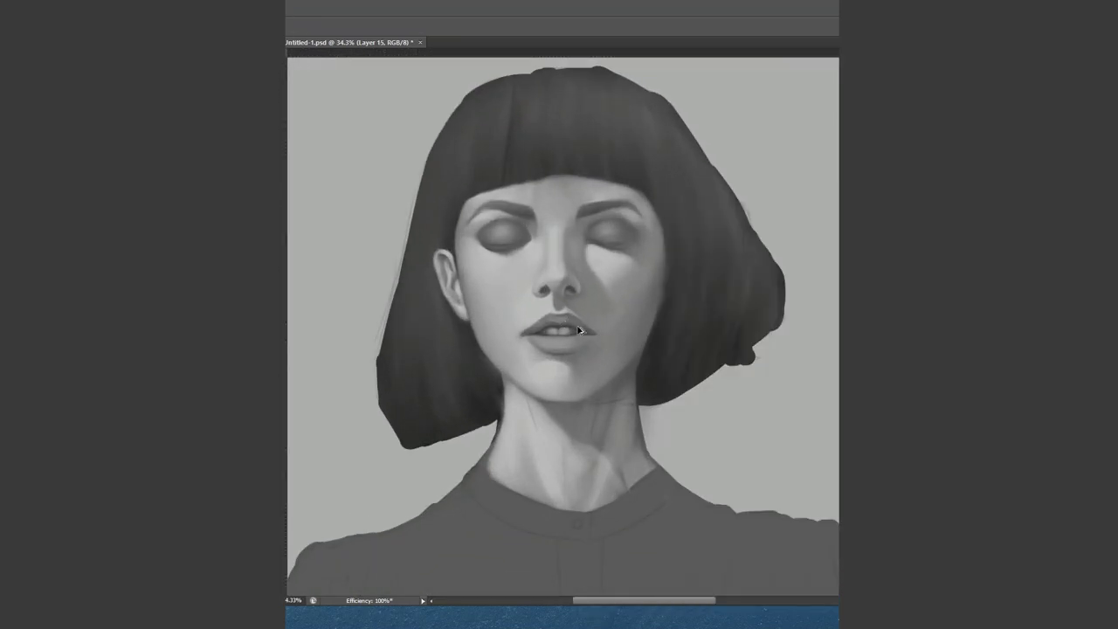
{"action": "key", "text": "ctrl+shift+alt+n"}
{"action": "scroll", "coordinate": [558, 343], "scroll_direction": "up", "scroll_amount": 3}
{"action": "right_click", "coordinate": [589, 194]}
{"action": "key", "text": "Return"}
{"action": "left_click", "coordinate": [525, 344]}
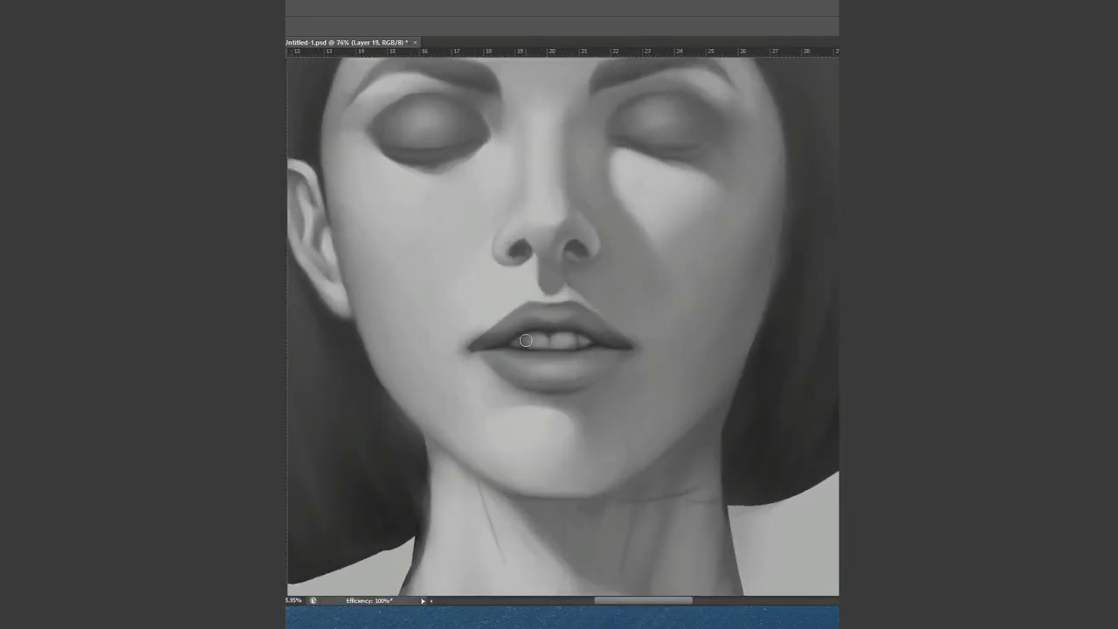
{"action": "right_click", "coordinate": [601, 338]}
{"action": "left_click", "coordinate": [579, 342]}
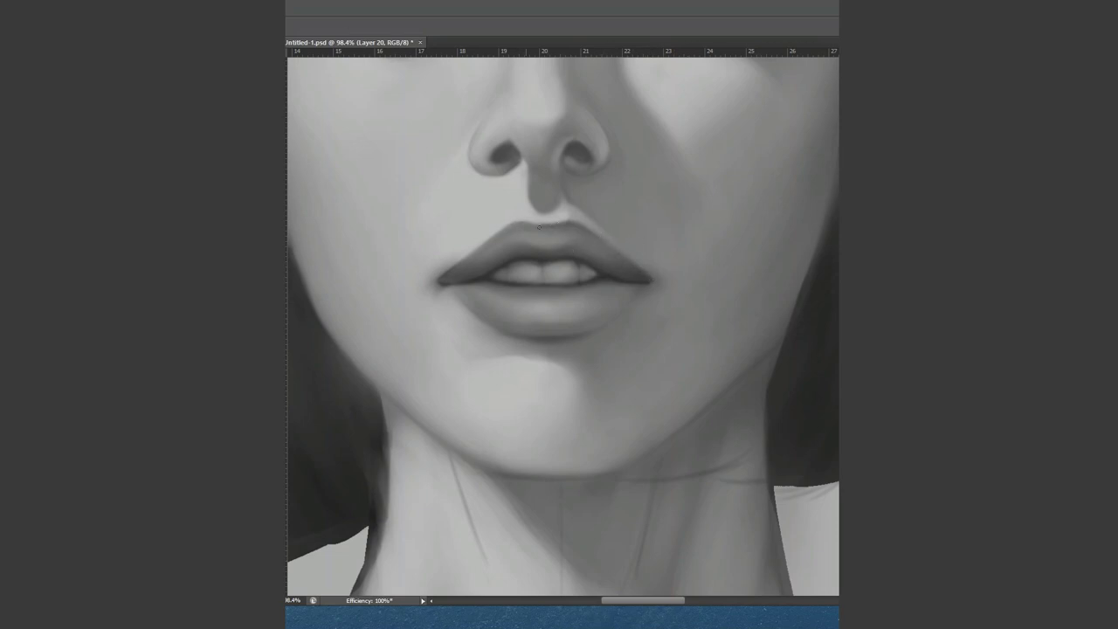
- Sample lip tones, paint lip touch-ups on a new layer, and merge them down
{"action": "left_click", "coordinate": [583, 219], "text": "alt"}
{"action": "left_click", "coordinate": [446, 285], "text": "alt"}
{"action": "right_click", "coordinate": [529, 249]}
{"action": "key", "text": "Escape"}
{"action": "key", "text": "ctrl+shift+alt+n"}
{"action": "key", "text": "ctrl+0"}
{"action": "key", "text": "ctrl+e"}
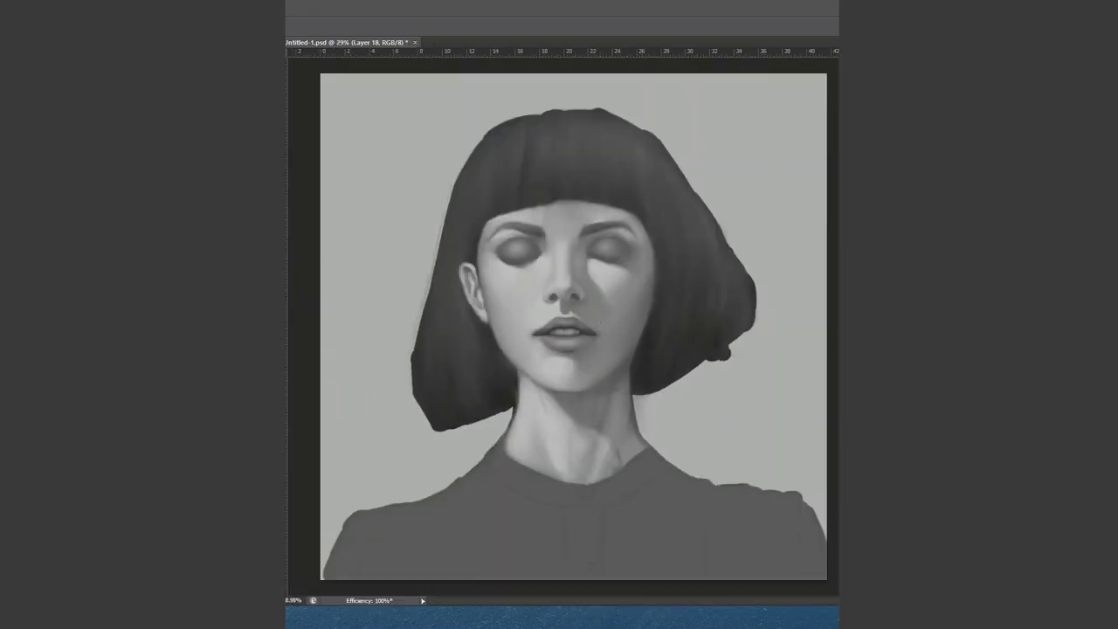
- Sample the left lip-corner tone and add fresh layers for the mouth-corner shading
{"action": "scroll", "coordinate": [549, 327], "scroll_direction": "up", "scroll_amount": 5}
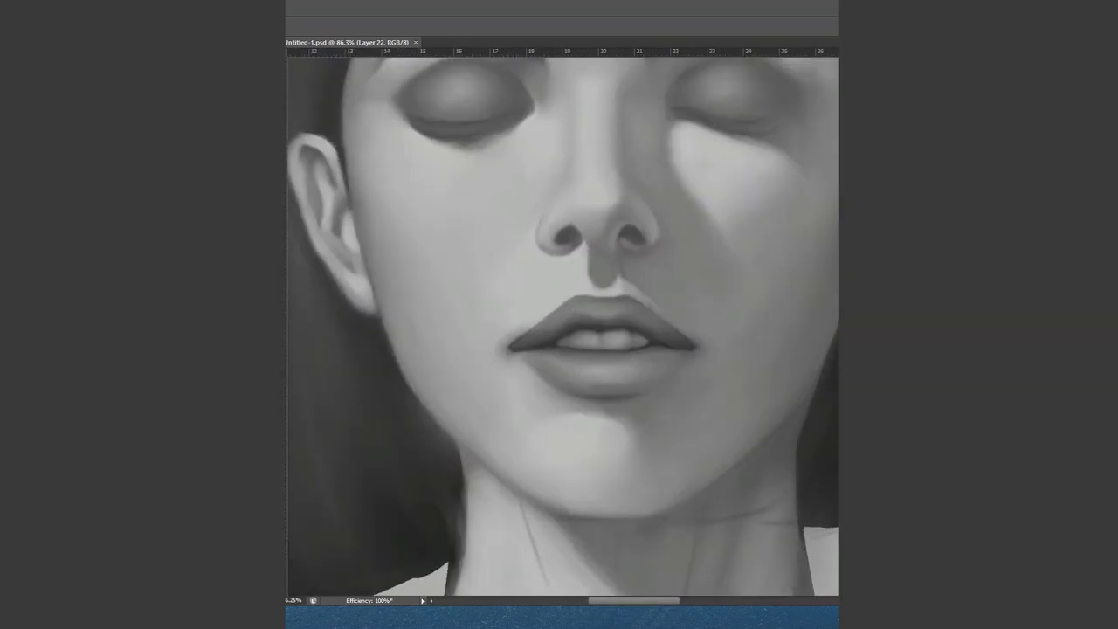
{"action": "scroll", "coordinate": [609, 262], "scroll_direction": "down", "scroll_amount": 4}
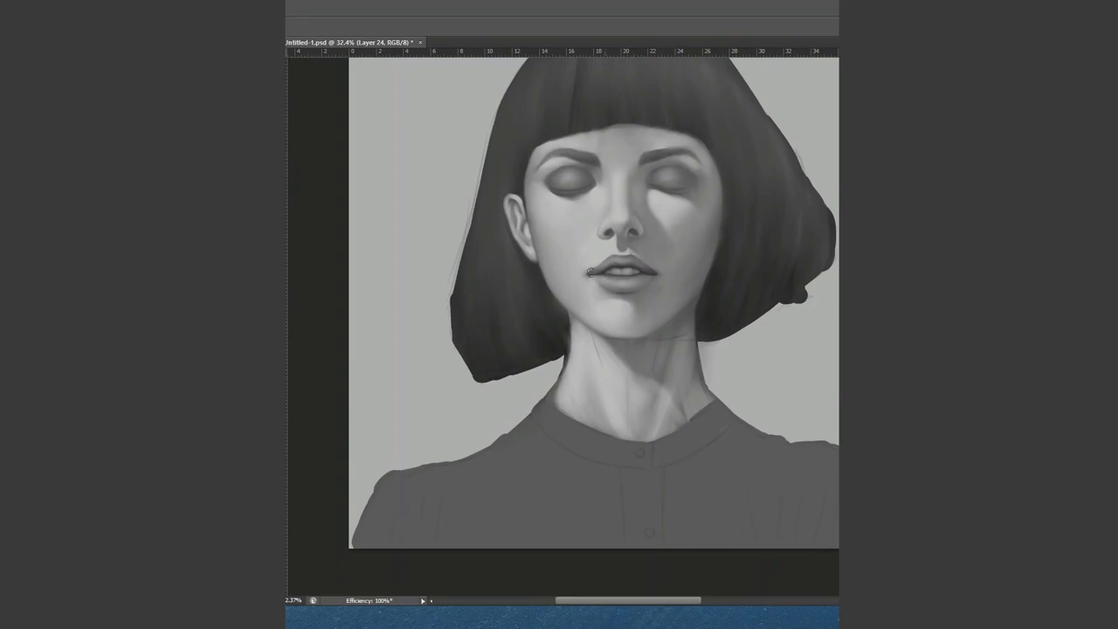
{"action": "key", "text": "ctrl+shift+alt+n"}
{"action": "scroll", "coordinate": [550, 281], "scroll_direction": "up", "scroll_amount": 5}
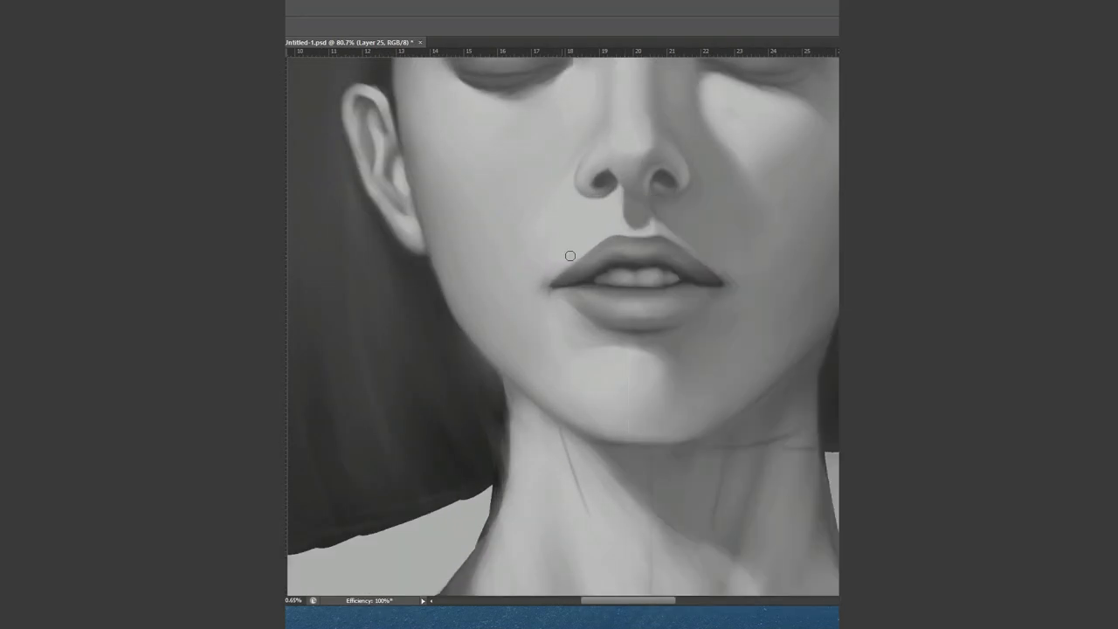
{"action": "left_click", "coordinate": [560, 285], "text": "alt"}
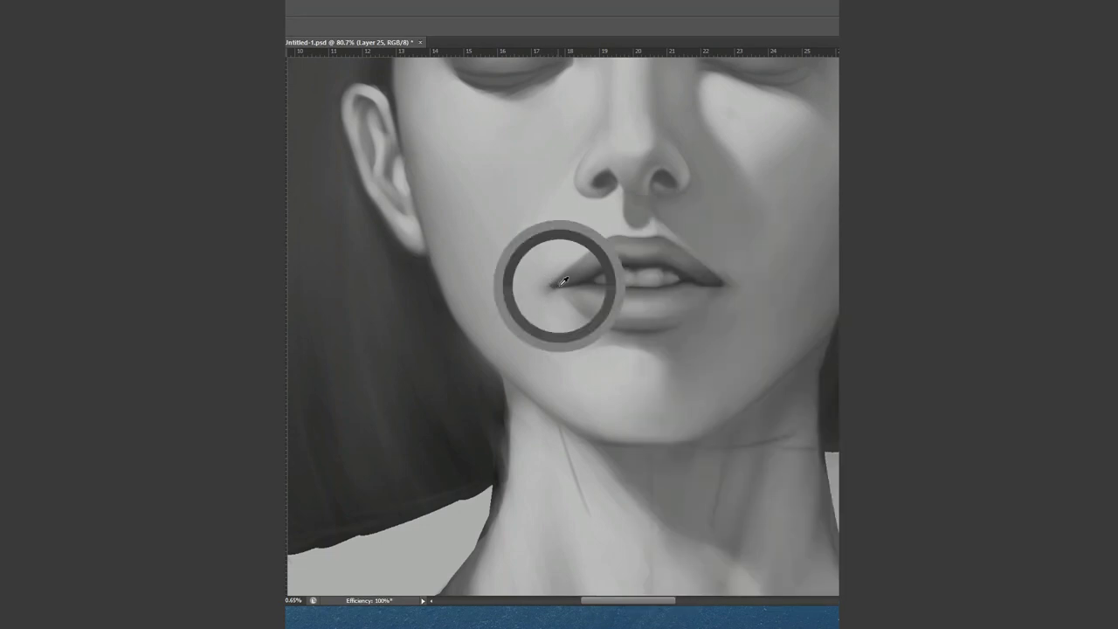
{"action": "key", "text": "ctrl+shift+alt+n"}
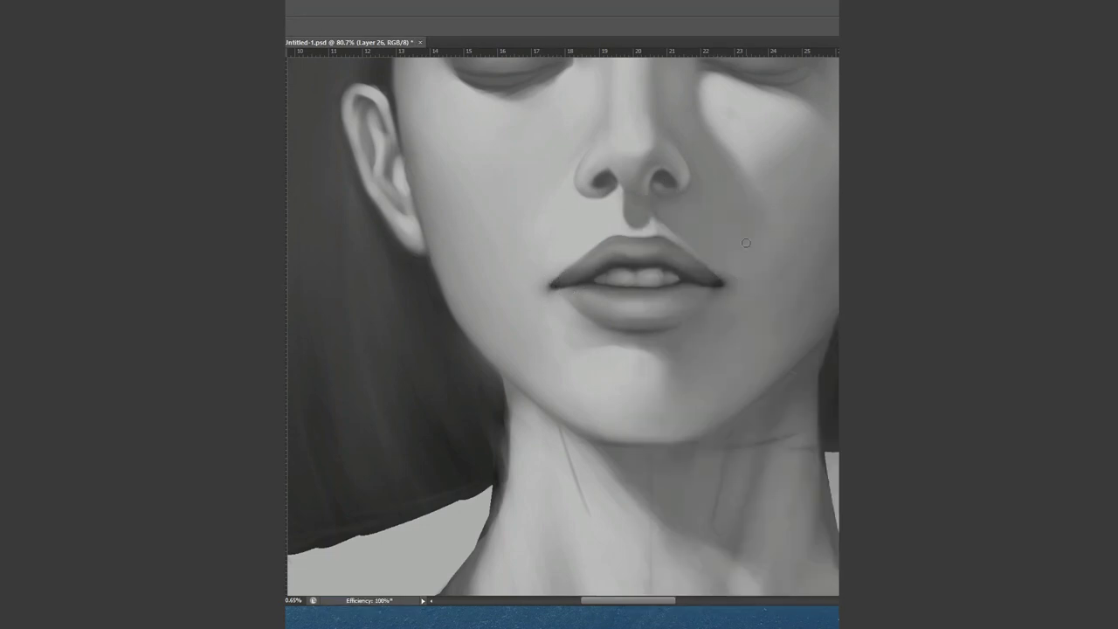
{"action": "key", "text": "ctrl+0"}
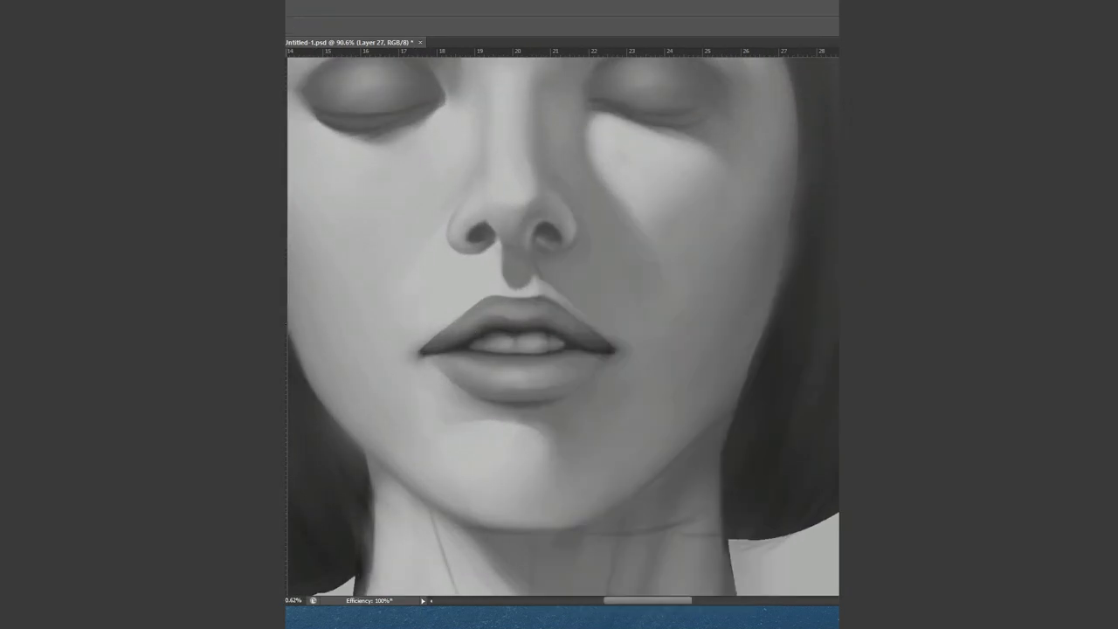
{"action": "key", "text": "Return"}
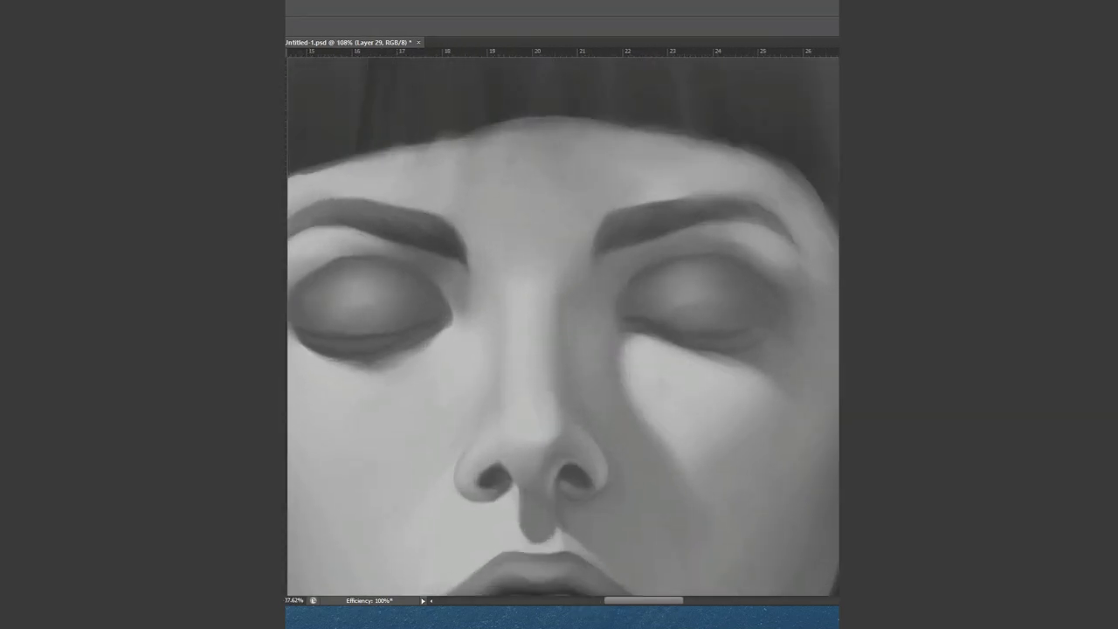
- Darken and strengthen the outer end of the eyebrow, saving along the way
{"action": "left_click_drag", "start_coordinate": [716, 219], "coordinate": [782, 234]}
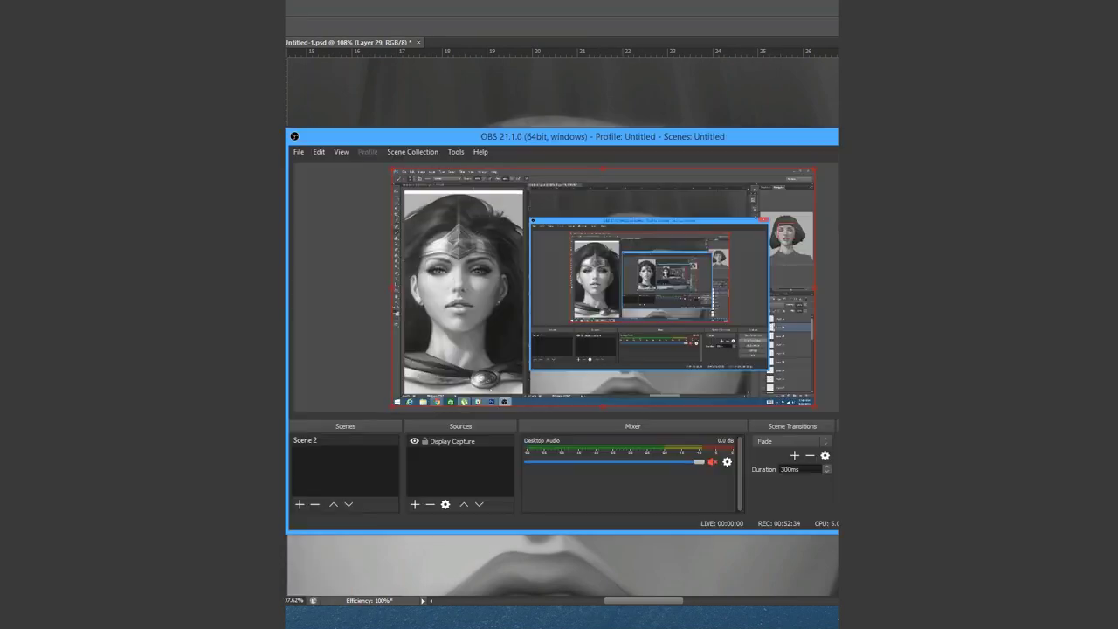
{"action": "key", "text": "ctrl+s"}
{"action": "mouse_move", "coordinate": [626, 210]}
{"action": "left_mouse_down"}
{"action": "mouse_move", "coordinate": [723, 195]}
{"action": "mouse_move", "coordinate": [786, 234]}
{"action": "left_mouse_up"}
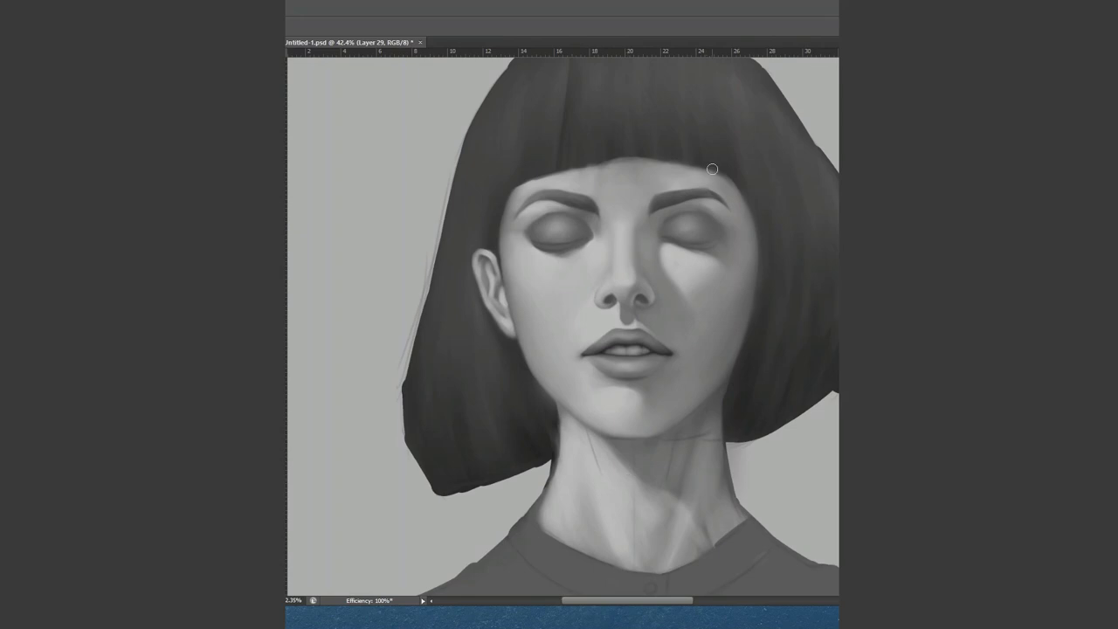
{"action": "scroll", "coordinate": [713, 169], "scroll_direction": "up", "scroll_amount": 1}
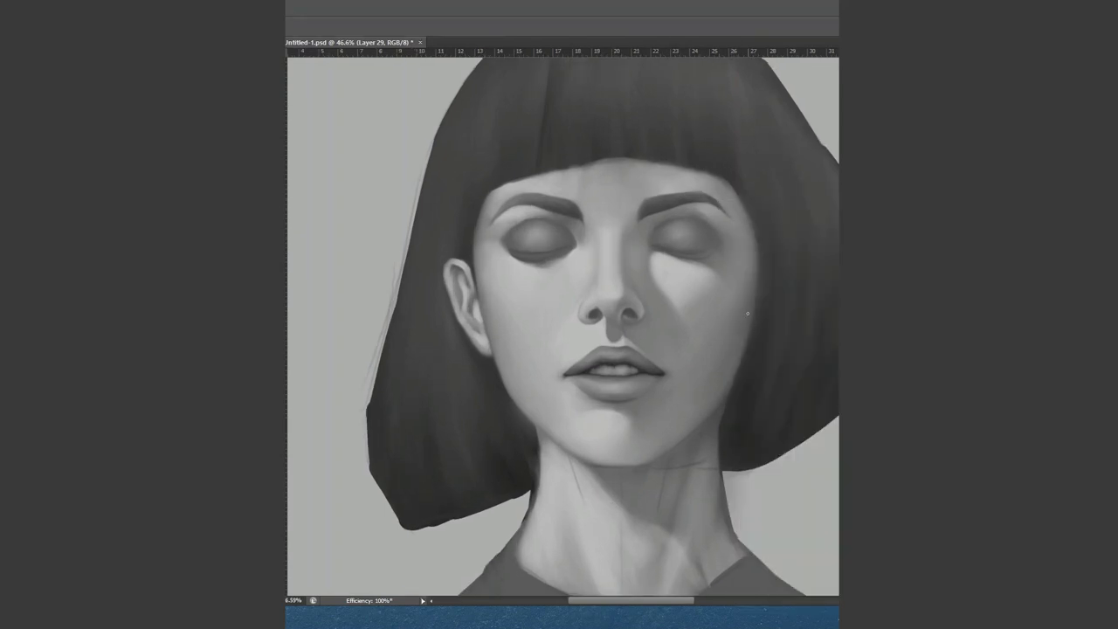
{"action": "right_click", "coordinate": [490, 224]}
{"action": "key", "text": "Escape"}
- Darken the left eye's lower lid on a new layer
{"action": "key", "text": "ctrl+shift+alt+n"}
{"action": "key", "text": "ctrl+s"}
{"action": "left_click", "coordinate": [511, 251]}
{"action": "left_click_drag", "start_coordinate": [512, 256], "coordinate": [538, 256]}
{"action": "right_click", "coordinate": [570, 255]}
{"action": "key", "text": "Escape"}
{"action": "scroll", "coordinate": [526, 262], "scroll_direction": "down", "scroll_amount": 5}
{"action": "scroll", "coordinate": [526, 228], "scroll_direction": "up", "scroll_amount": 7}
- Paint the left eye's dark lid line and outer-corner lashes, then undo the rough lashes
{"action": "key", "text": "ctrl+shift+alt+n"}
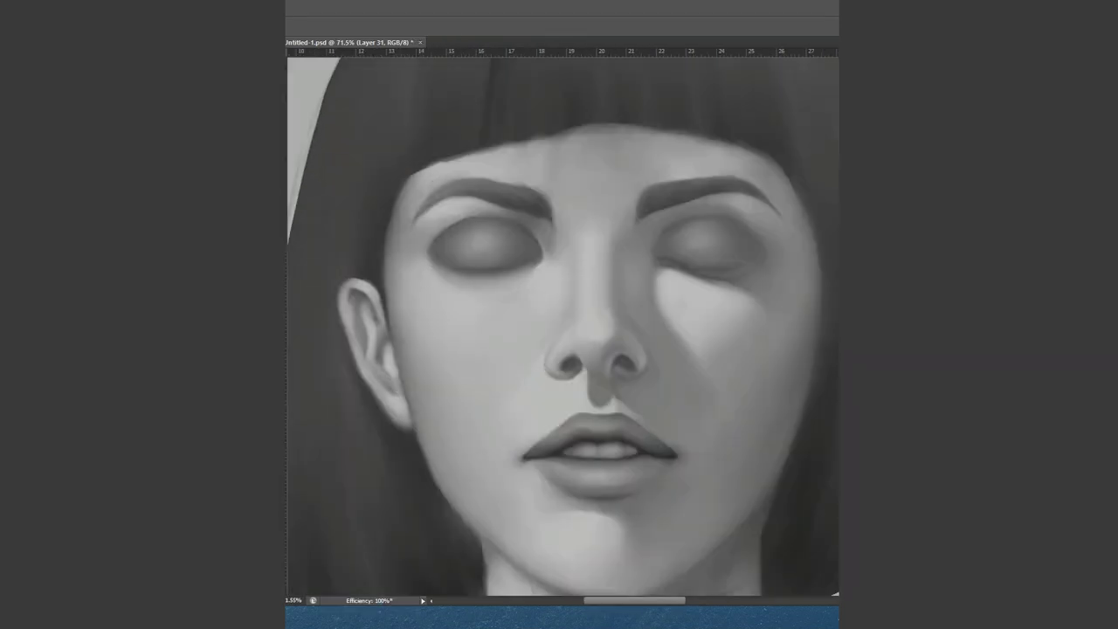
{"action": "left_click_drag", "start_coordinate": [446, 246], "coordinate": [468, 251]}
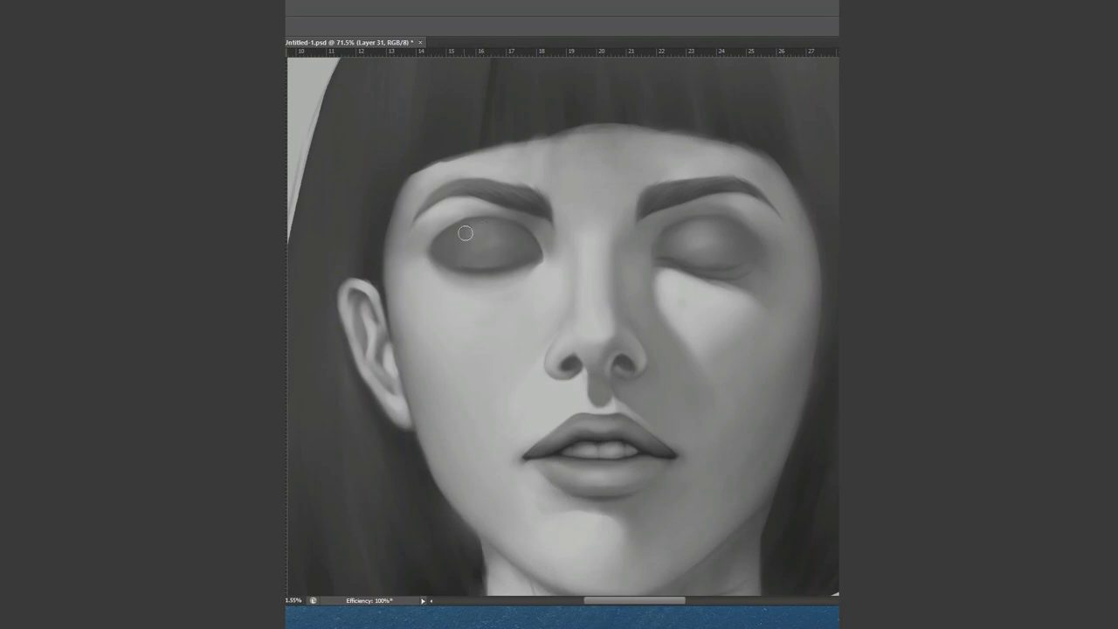
{"action": "right_click", "coordinate": [581, 271]}
{"action": "key", "text": "Return"}
{"action": "left_click_drag", "start_coordinate": [435, 256], "coordinate": [476, 270]}
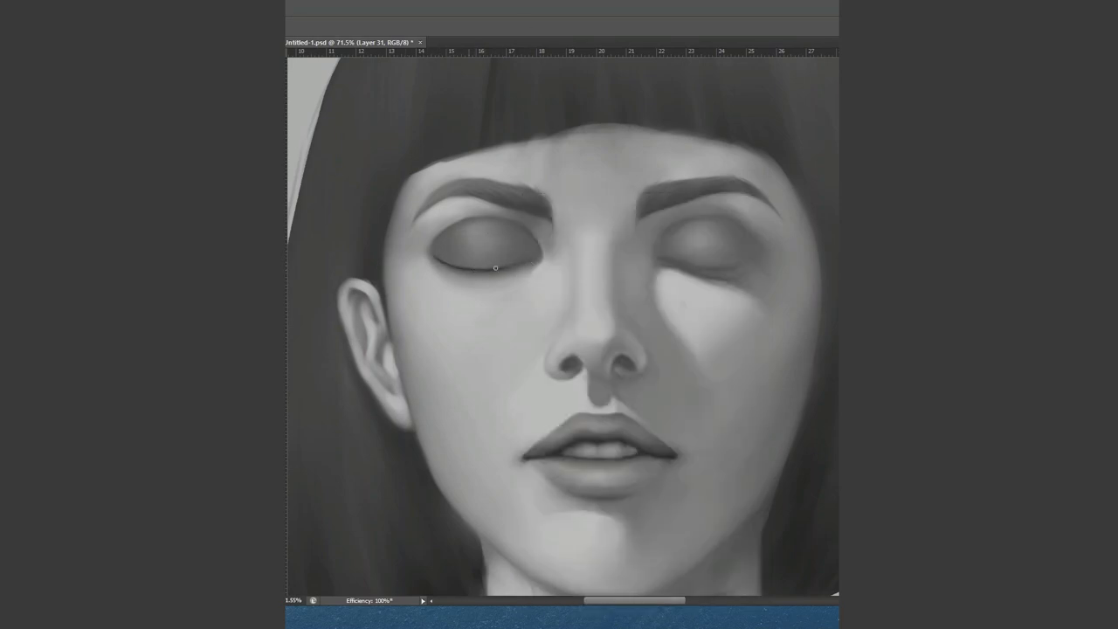
{"action": "left_click_drag", "start_coordinate": [431, 256], "coordinate": [437, 271]}
{"action": "key", "text": "ctrl+0"}
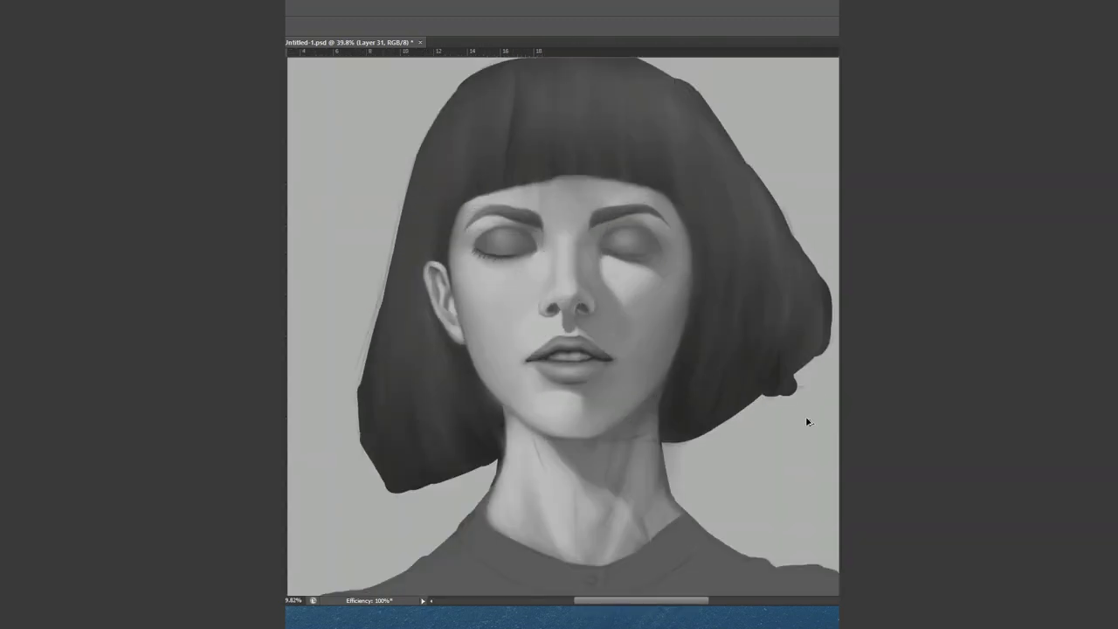
{"action": "key", "text": "ctrl+z"}
- Darken and extend the left upper eyelid line on a new layer with a small brush
{"action": "key", "text": "ctrl+shift+alt+n"}
{"action": "right_click", "coordinate": [576, 197]}
{"action": "key", "text": "Return"}
{"action": "mouse_move", "coordinate": [512, 254]}
{"action": "left_mouse_down"}
{"action": "mouse_move", "coordinate": [527, 252]}
{"action": "mouse_move", "coordinate": [470, 248]}
{"action": "mouse_move", "coordinate": [527, 253]}
{"action": "left_mouse_up"}
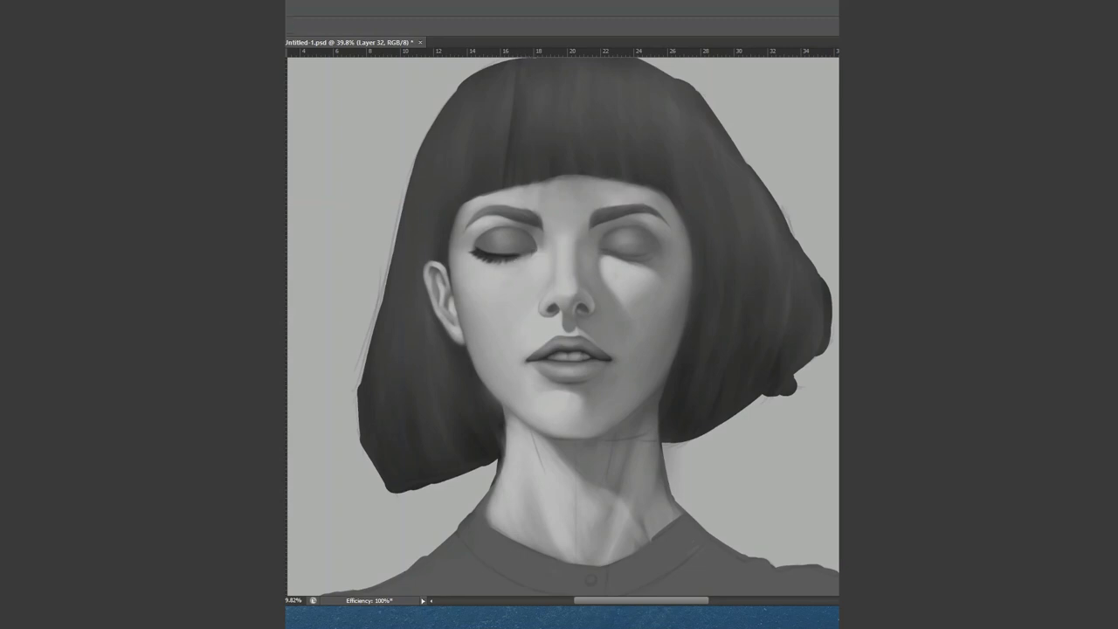
- Lighten the eyelid, merge down, soften the lash line, and save the painting
{"action": "key", "text": "ctrl+shift+alt+n"}
{"action": "left_click_drag", "start_coordinate": [486, 233], "coordinate": [478, 242]}
{"action": "key", "text": "ctrl+e"}
{"action": "left_click_drag", "start_coordinate": [472, 254], "coordinate": [527, 255]}
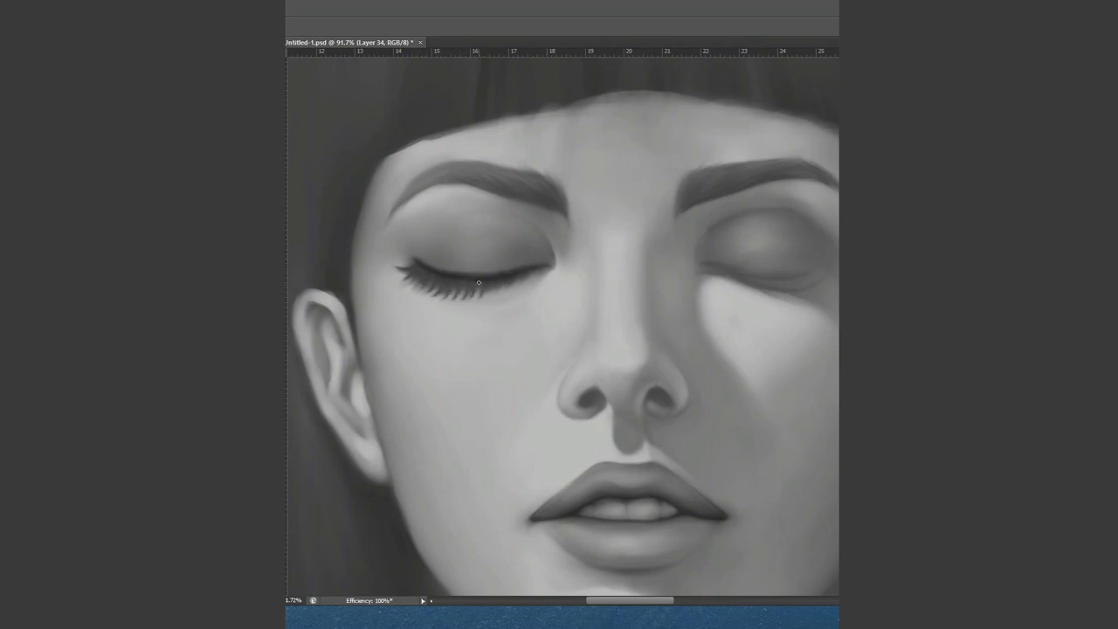
{"action": "scroll", "coordinate": [525, 360], "scroll_direction": "up", "scroll_amount": 1}
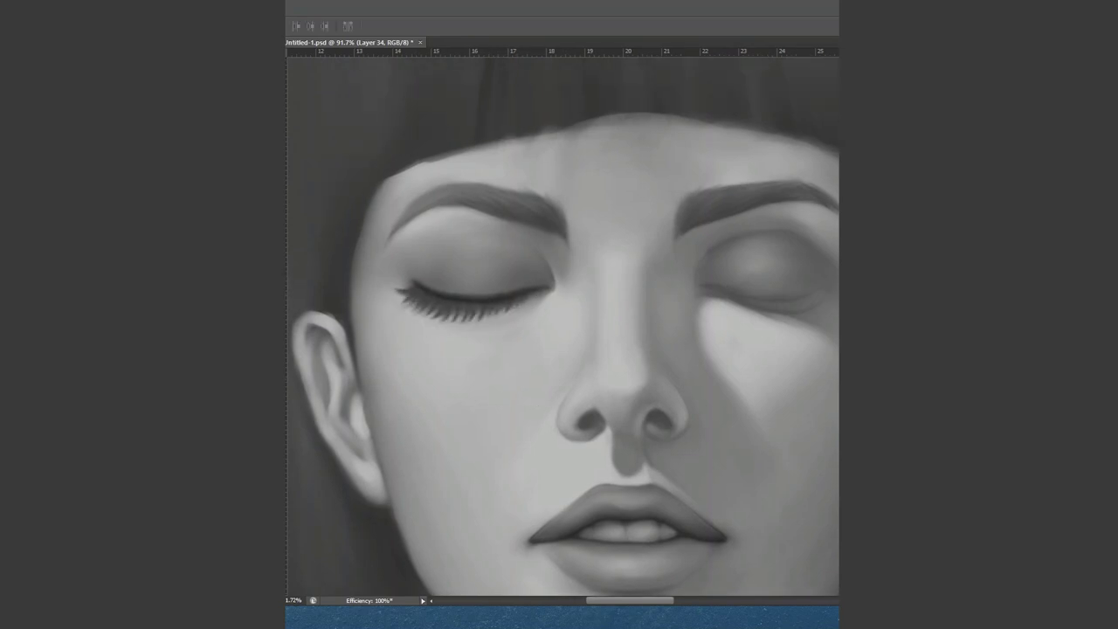
{"action": "key", "text": "ctrl+s"}
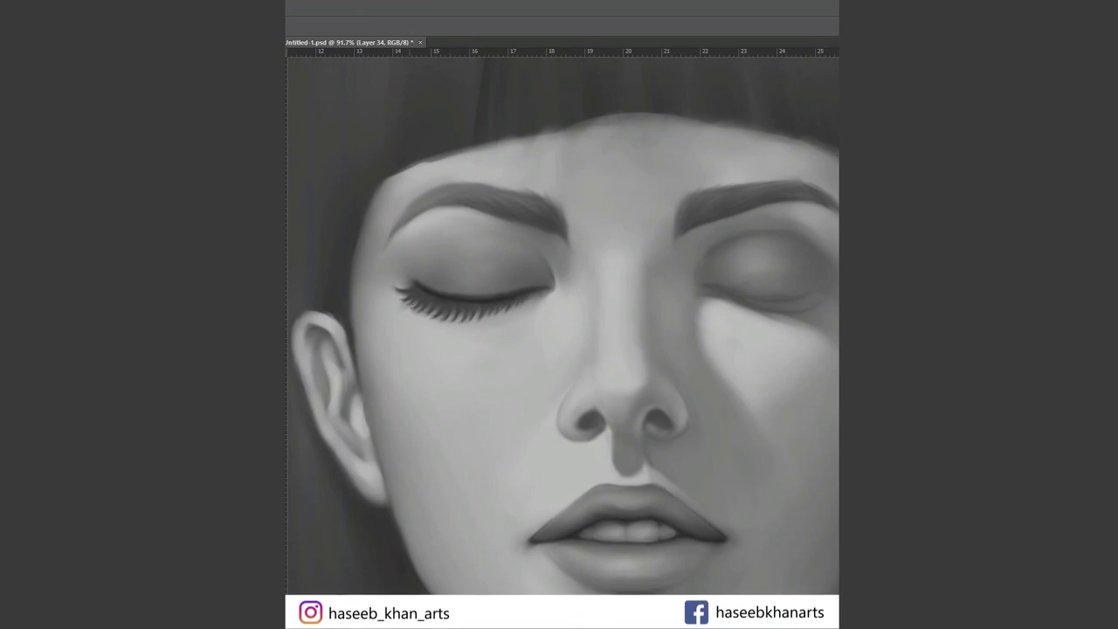
- Choose a small brush and paint eyelashes on a new layer, undoing the stray stroke
{"action": "key", "text": "ctrl+0"}
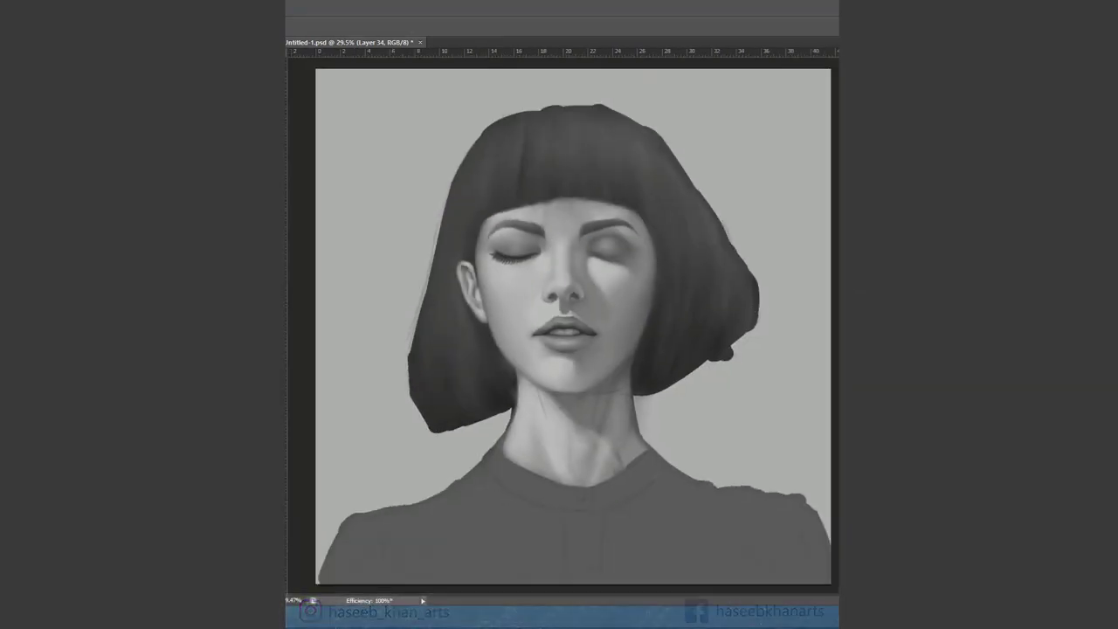
{"action": "scroll", "coordinate": [524, 236], "scroll_direction": "up", "scroll_amount": 5}
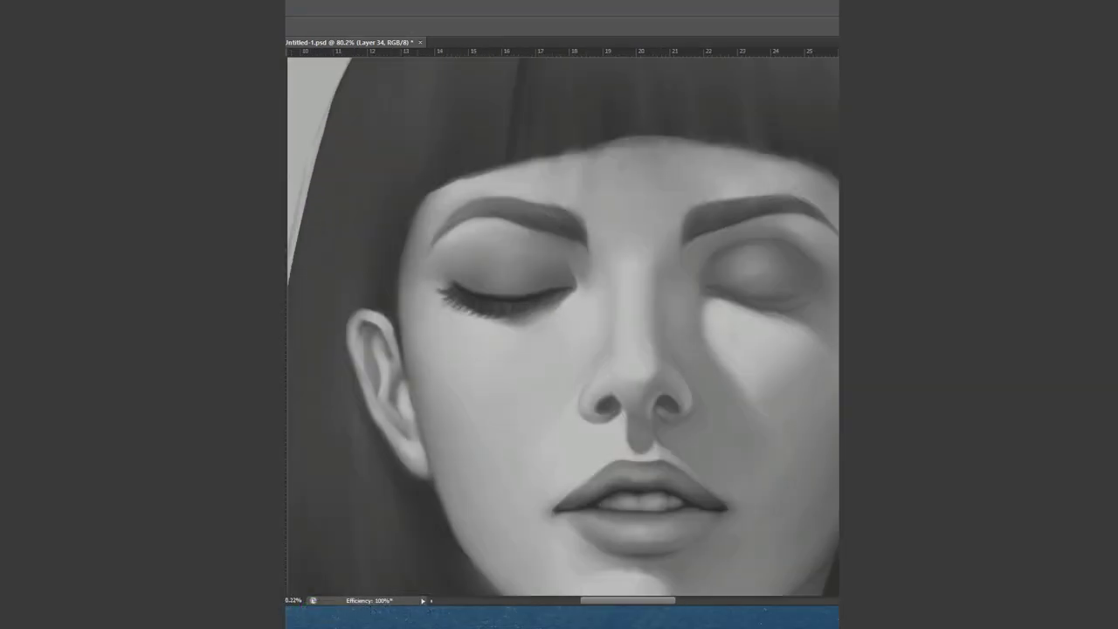
{"action": "key", "text": "ctrl+0"}
{"action": "scroll", "coordinate": [559, 323], "scroll_direction": "up", "scroll_amount": 2}
{"action": "scroll", "coordinate": [559, 323], "scroll_direction": "up", "scroll_amount": 3}
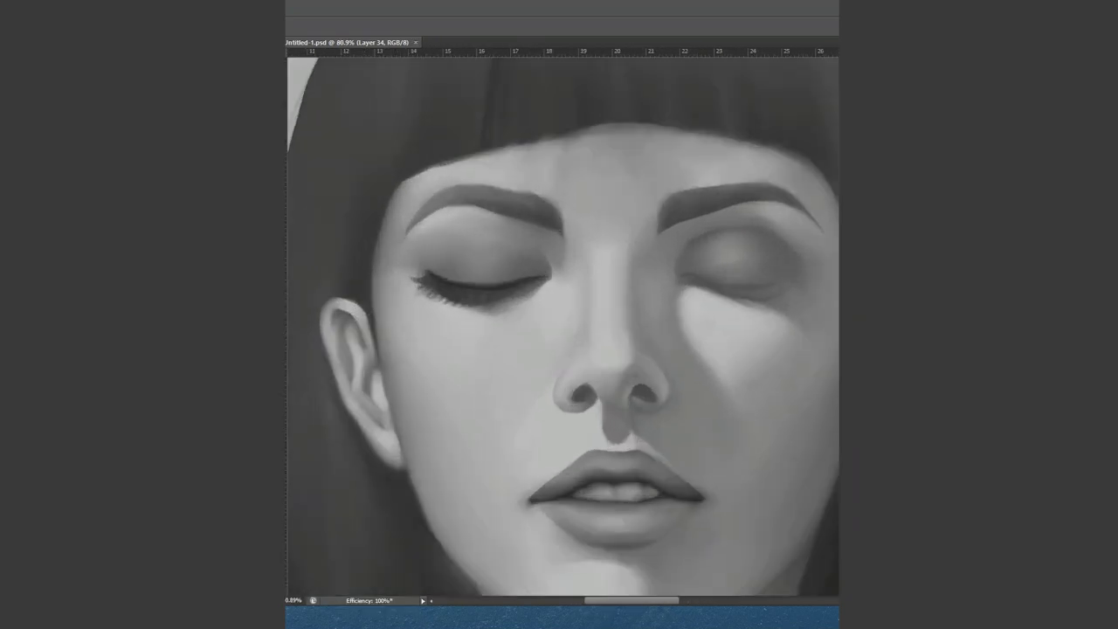
{"action": "right_click", "coordinate": [544, 276]}
{"action": "left_click", "coordinate": [459, 282]}
{"action": "key", "text": "ctrl+shift+alt+n"}
{"action": "right_click", "coordinate": [482, 190]}
{"action": "mouse_move", "coordinate": [428, 283]}
{"action": "left_mouse_down"}
{"action": "mouse_move", "coordinate": [520, 288]}
{"action": "mouse_move", "coordinate": [428, 288]}
{"action": "left_mouse_up"}
{"action": "key", "text": "ctrl+z"}
{"action": "key", "text": "ctrl+0"}
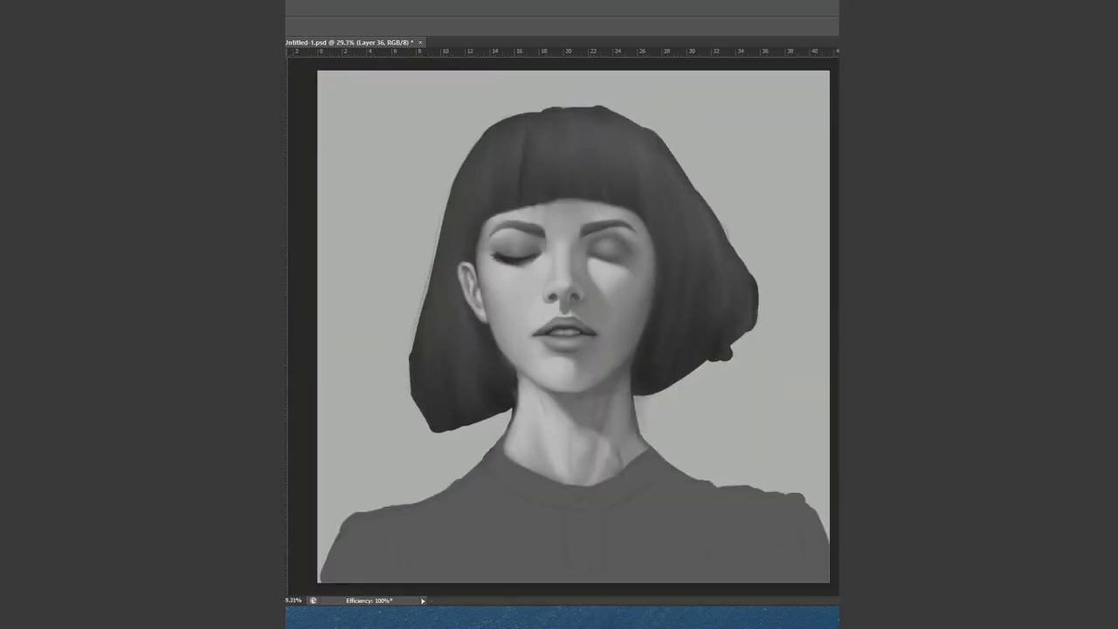
- Add new layers for more lashes and sample a tone from the eye
{"action": "key", "text": "ctrl+shift+alt+n"}
{"action": "scroll", "coordinate": [524, 262], "scroll_direction": "up", "scroll_amount": 4}
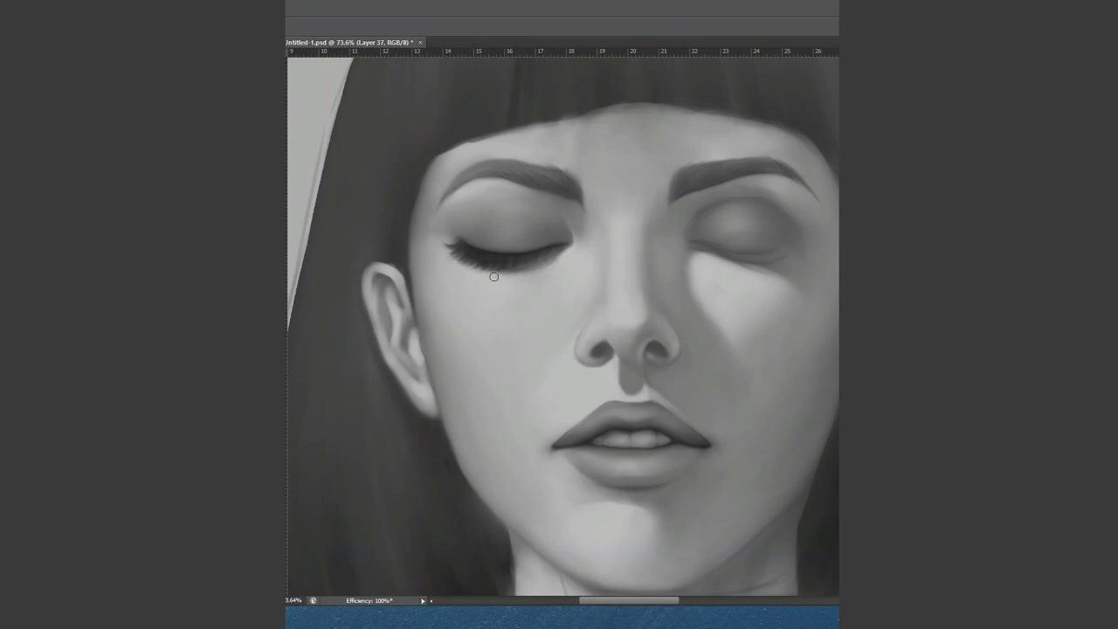
{"action": "key", "text": "ctrl+0"}
{"action": "scroll", "coordinate": [578, 270], "scroll_direction": "up", "scroll_amount": 4}
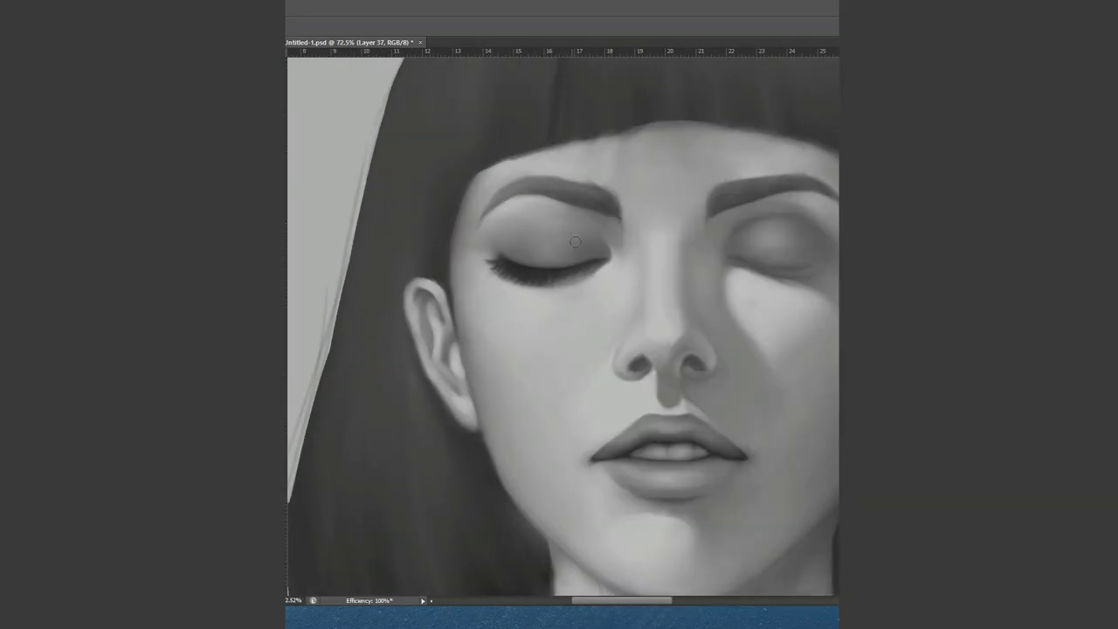
{"action": "scroll", "coordinate": [716, 292], "scroll_direction": "down", "scroll_amount": 3}
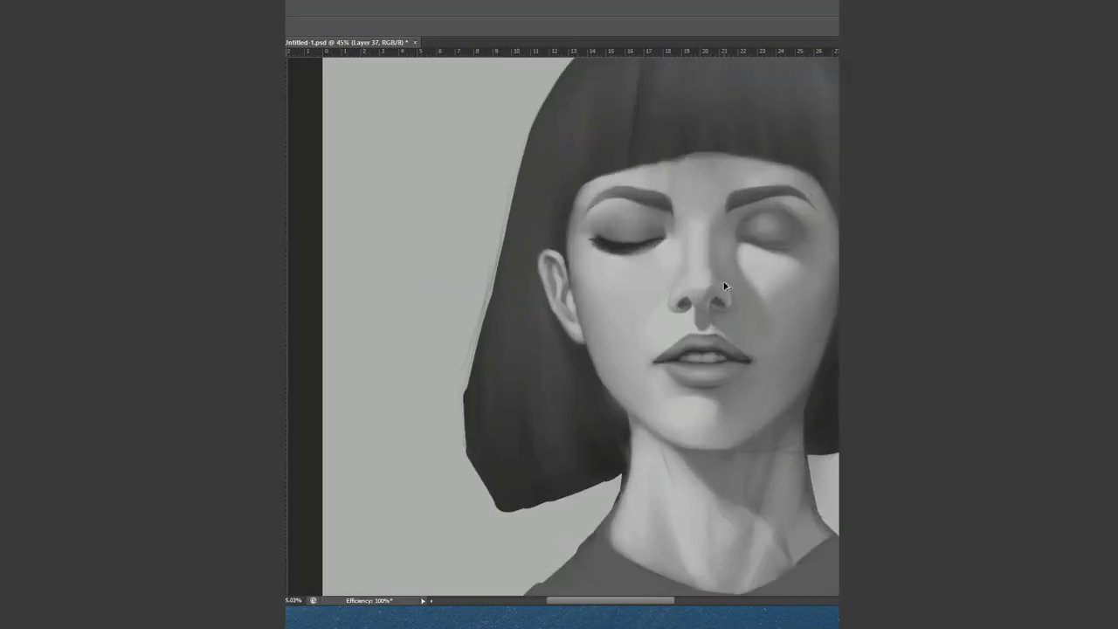
{"action": "scroll", "coordinate": [716, 292], "scroll_direction": "up", "scroll_amount": 2}
{"action": "left_click", "coordinate": [489, 276], "text": "alt"}
{"action": "key", "text": "ctrl+shift+alt+n"}
{"action": "key", "text": "ctrl+0"}
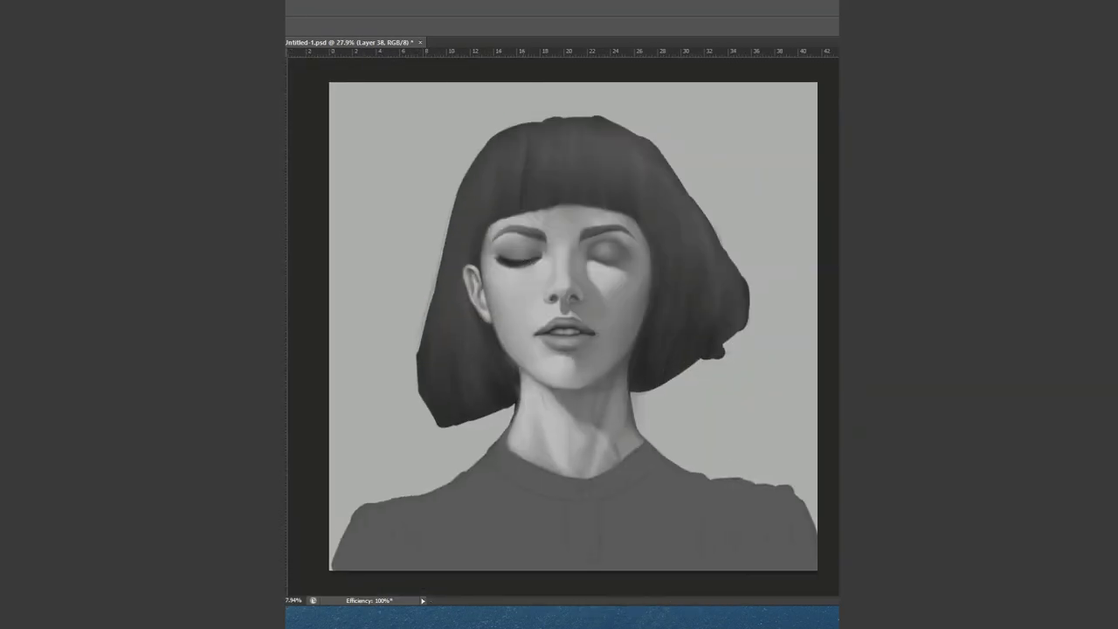
- Shade the outer corner of the eyelid on a new layer and save the painting
{"action": "scroll", "coordinate": [564, 259], "scroll_direction": "up", "scroll_amount": 1}
{"action": "scroll", "coordinate": [563, 259], "scroll_direction": "up", "scroll_amount": 10}
{"action": "right_click", "coordinate": [575, 306]}
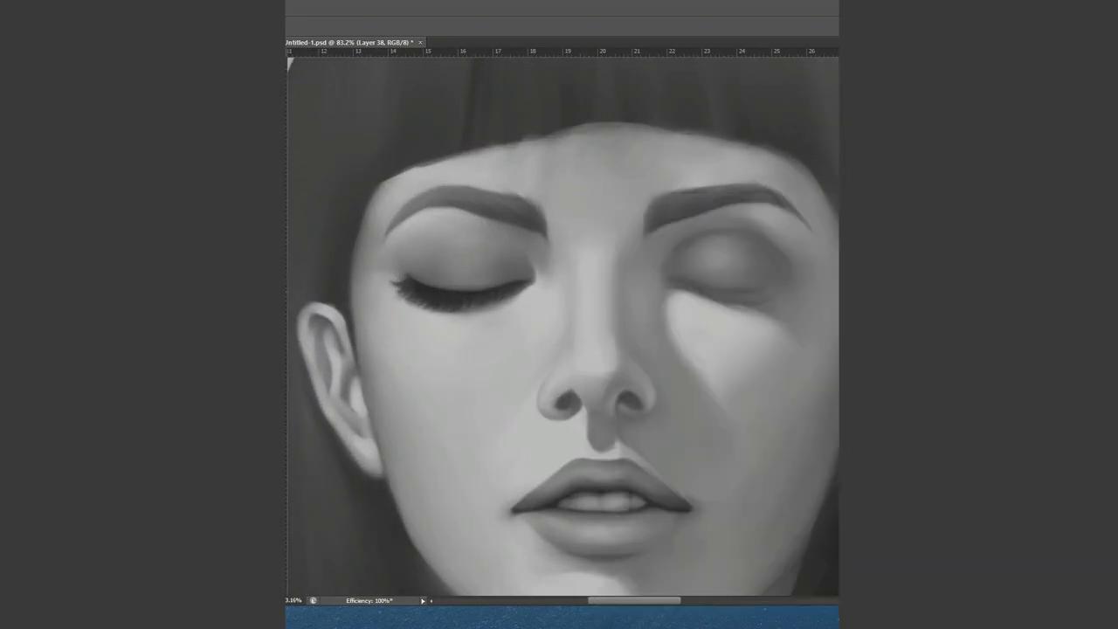
{"action": "key", "text": "ctrl+shift+alt+n"}
{"action": "left_click_drag", "start_coordinate": [410, 268], "coordinate": [403, 256]}
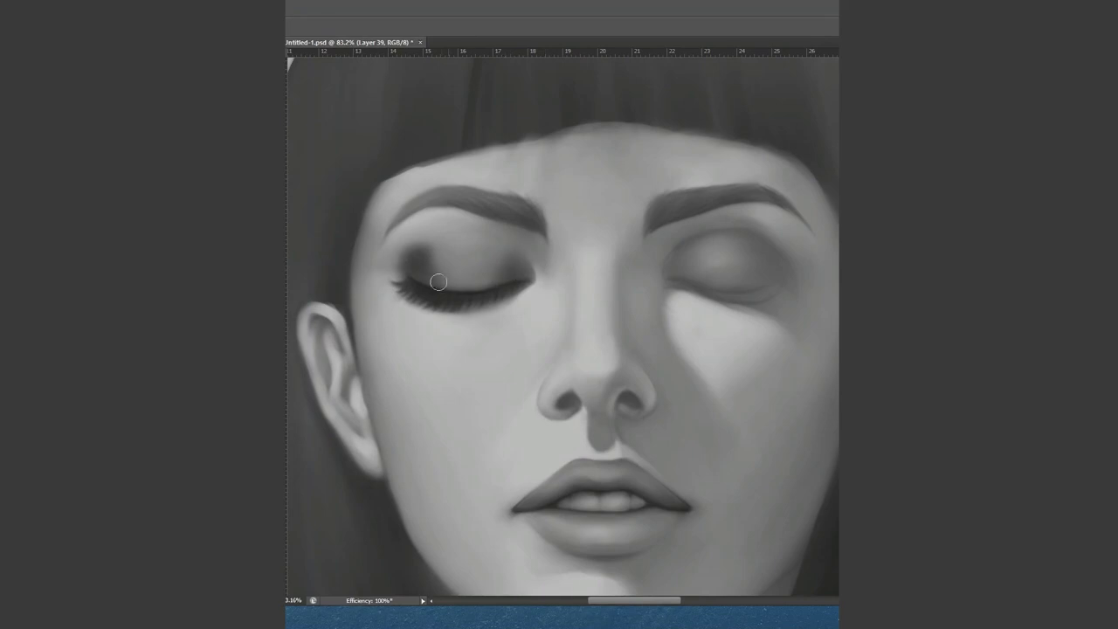
{"action": "scroll", "coordinate": [590, 295], "scroll_direction": "down", "scroll_amount": 8}
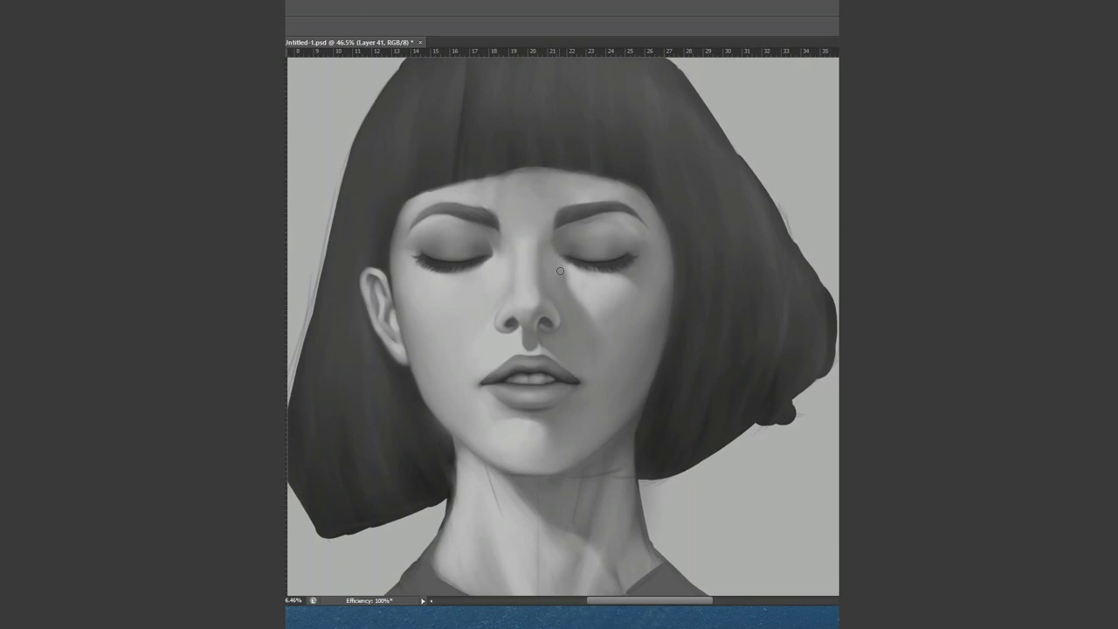
{"action": "key", "text": "ctrl+s"}
- Dab paint onto the right eyebrow and save the painting
{"action": "left_click", "coordinate": [594, 225]}
{"action": "right_click", "coordinate": [643, 230]}
{"action": "key", "text": "F5"}
{"action": "key", "text": "F5"}
{"action": "key", "text": "ctrl+s"}
- Sample a tone and add fresh layers with a slightly larger brush for eye shading
{"action": "key", "text": "alt"}
{"action": "key", "text": "ctrl+shift+alt+n"}
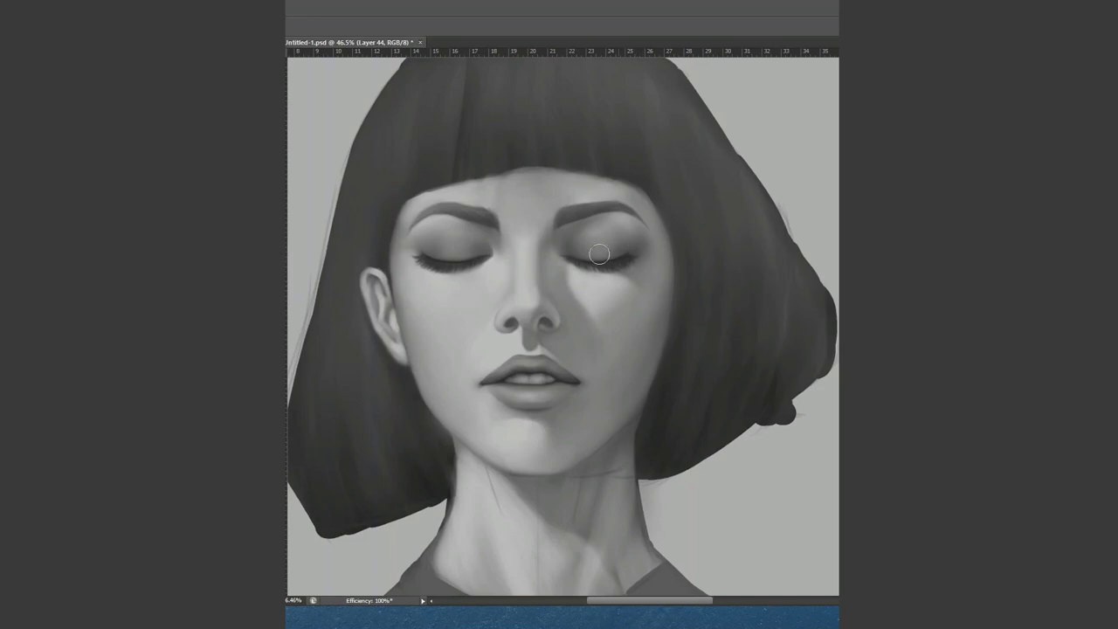
{"action": "key", "text": "ctrl+shift+alt+n"}
{"action": "right_click", "coordinate": [603, 237]}
{"action": "key", "text": "Return"}
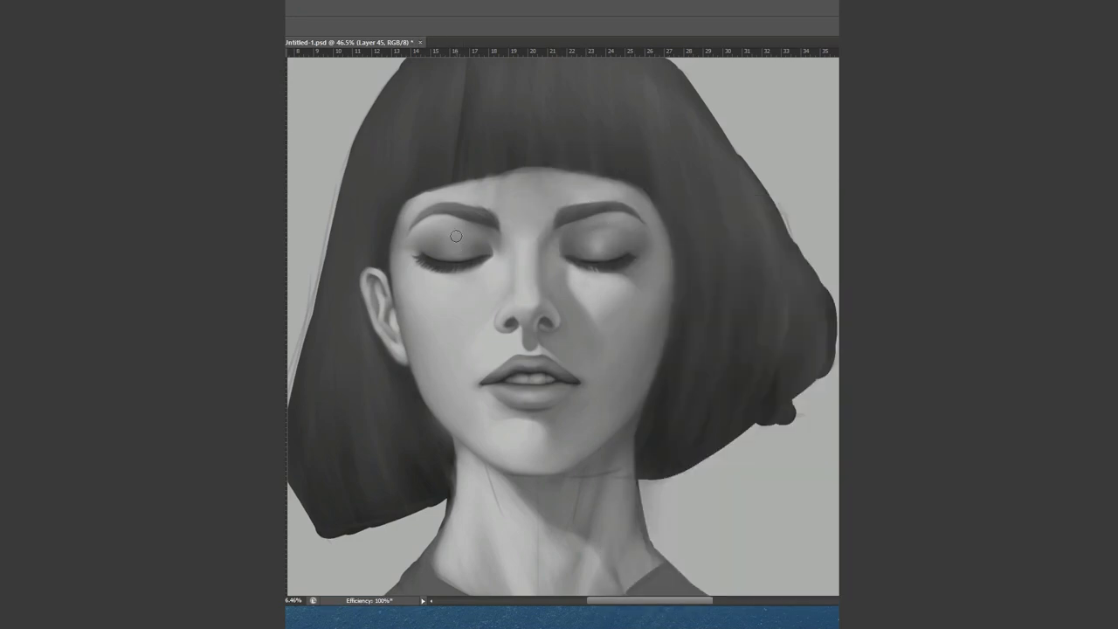
{"action": "scroll", "coordinate": [675, 313], "scroll_direction": "down", "scroll_amount": 3}
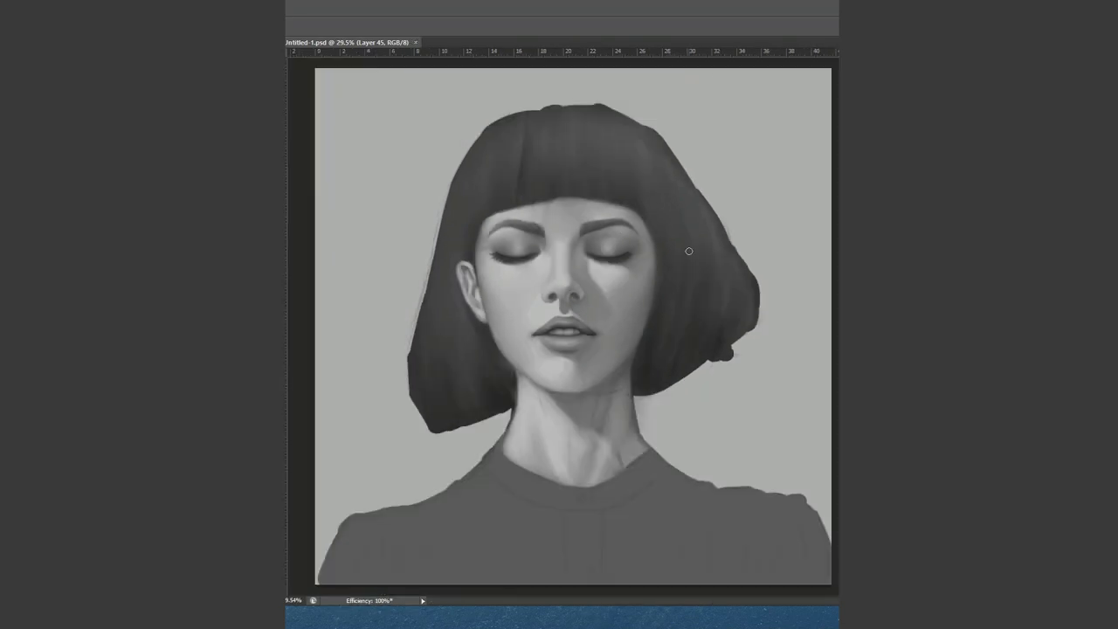
{"action": "scroll", "coordinate": [559, 366], "scroll_direction": "up", "scroll_amount": 2}
{"action": "key", "text": "ctrl+shift+alt+n"}
{"action": "scroll", "coordinate": [559, 349], "scroll_direction": "up", "scroll_amount": 2}
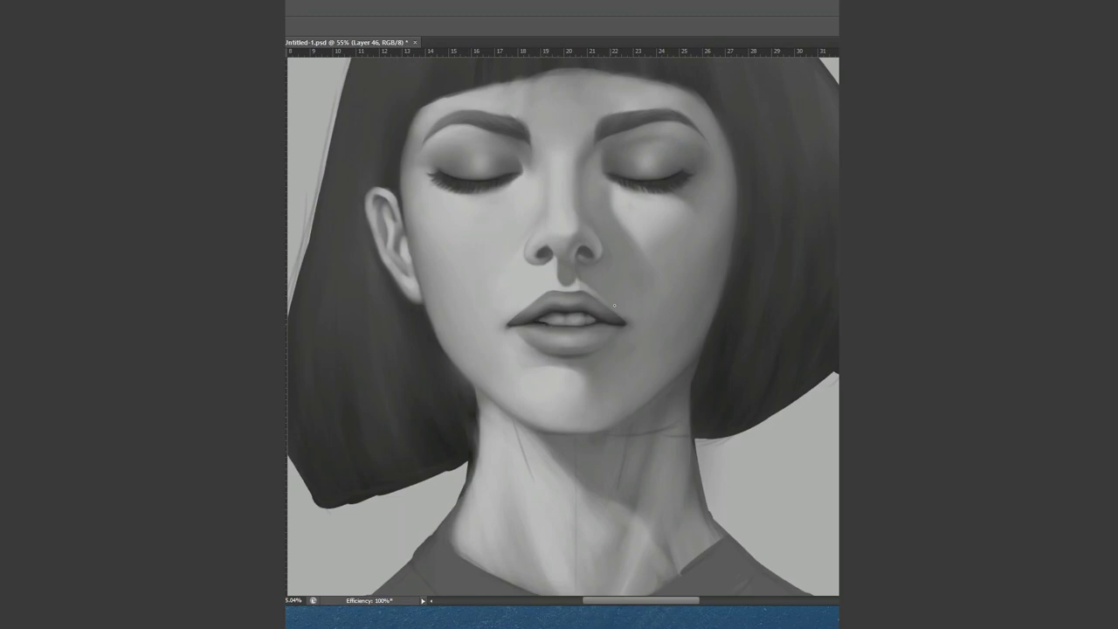
{"action": "scroll", "coordinate": [587, 324], "scroll_direction": "down", "scroll_amount": 3}
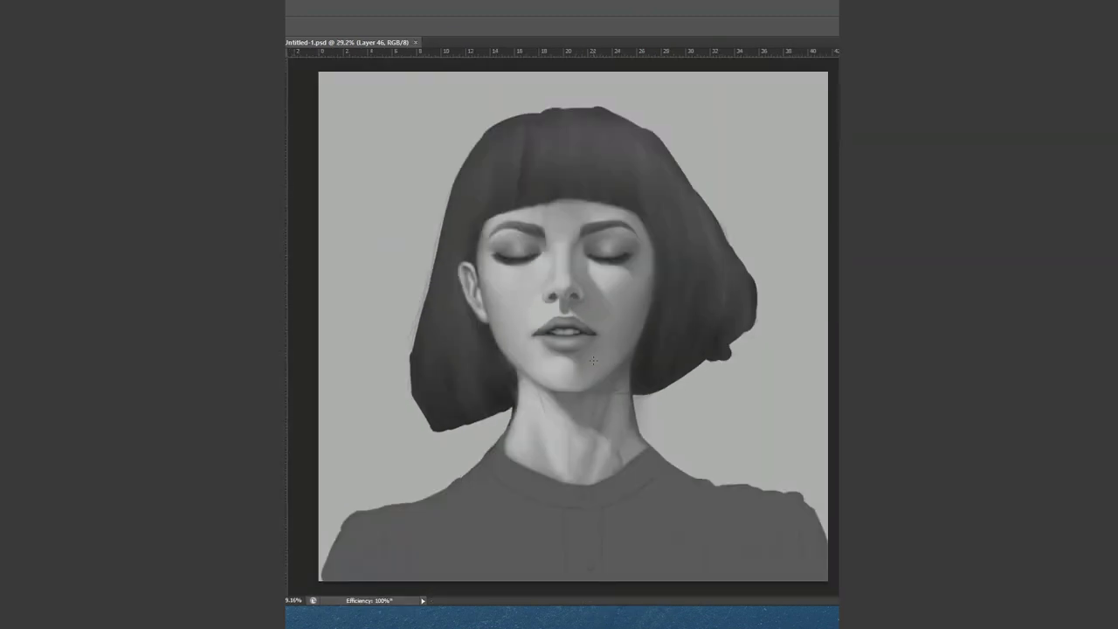
- Darken both sides of the jaw and neck, lightening the neck centre toward the collar
{"action": "left_click", "coordinate": [644, 203], "text": "alt"}
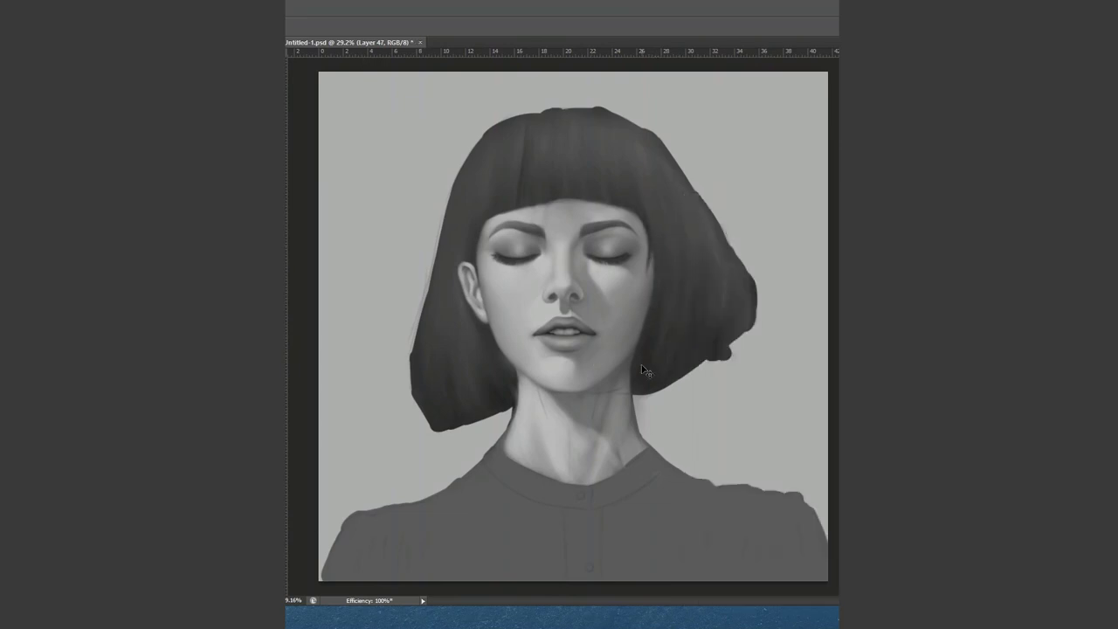
{"action": "left_click_drag", "start_coordinate": [517, 402], "coordinate": [508, 359]}
{"action": "right_click", "coordinate": [639, 240]}
{"action": "key", "text": "Escape"}
{"action": "left_click", "coordinate": [568, 402]}
{"action": "left_click_drag", "start_coordinate": [616, 417], "coordinate": [620, 371]}
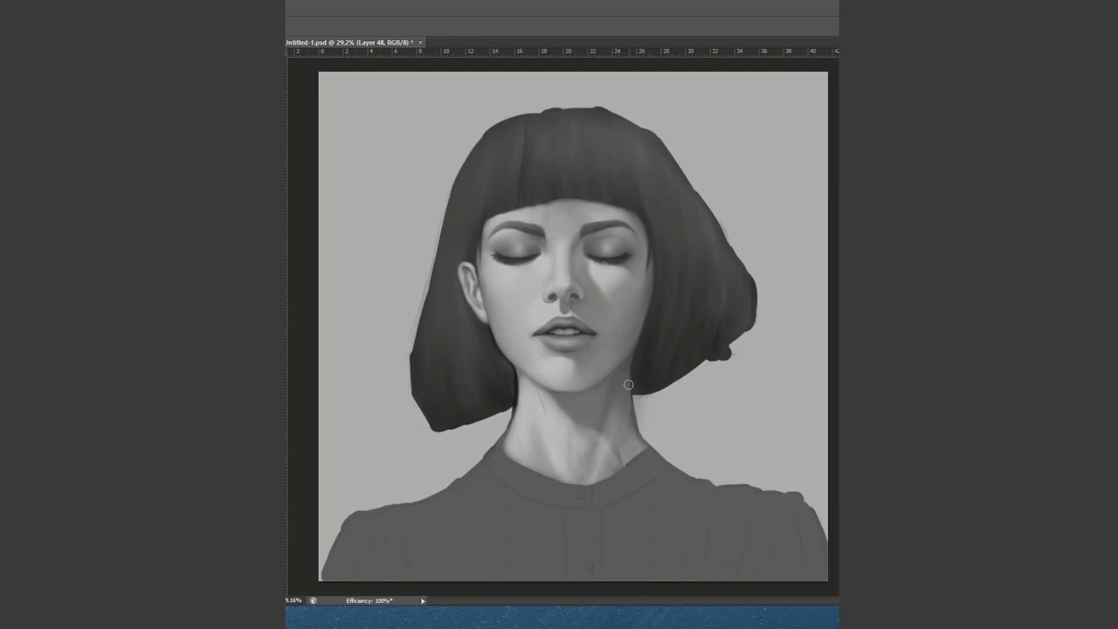
{"action": "left_click_drag", "start_coordinate": [600, 437], "coordinate": [588, 489]}
{"action": "left_click_drag", "start_coordinate": [624, 450], "coordinate": [608, 480]}
- Sample a neck tone, shrink the brush, and darken the shadow under the jaw
{"action": "left_click", "coordinate": [558, 425], "text": "alt"}
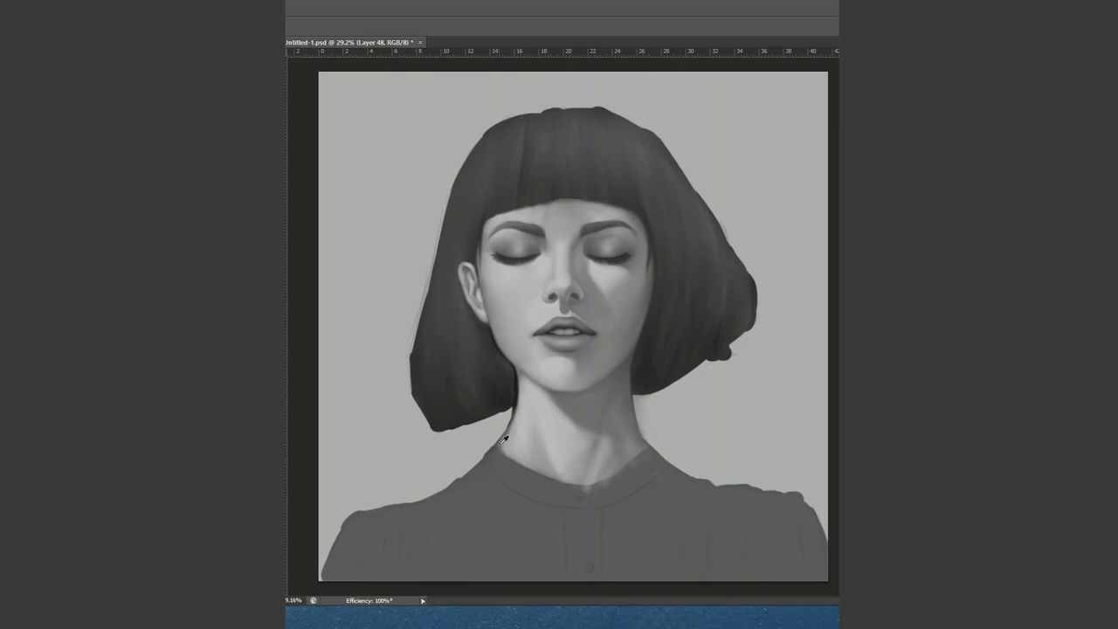
{"action": "right_click", "coordinate": [652, 345]}
{"action": "key", "text": "Return"}
{"action": "right_click", "coordinate": [591, 408]}
{"action": "key", "text": "Return"}
{"action": "right_click", "coordinate": [566, 472]}
{"action": "key", "text": "Return"}
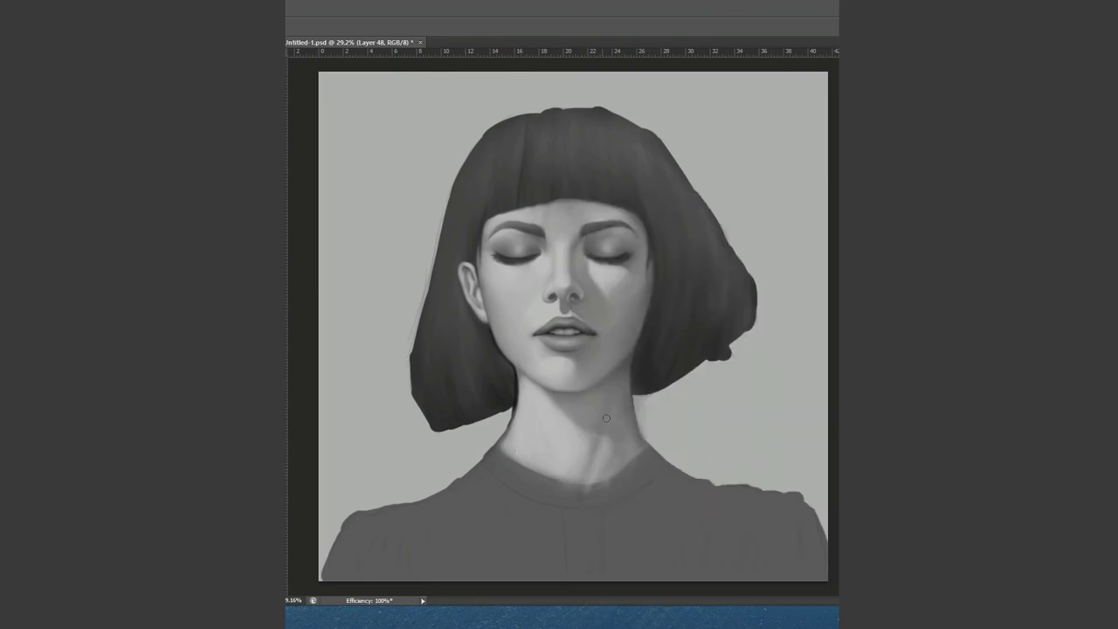
{"action": "right_click", "coordinate": [578, 473]}
{"action": "key", "text": "Return"}
{"action": "right_click", "coordinate": [533, 391]}
{"action": "key", "text": "Return"}
{"action": "mouse_move", "coordinate": [534, 391]}
{"action": "left_mouse_down"}
{"action": "mouse_move", "coordinate": [522, 384]}
{"action": "mouse_move", "coordinate": [541, 403]}
{"action": "left_mouse_up"}
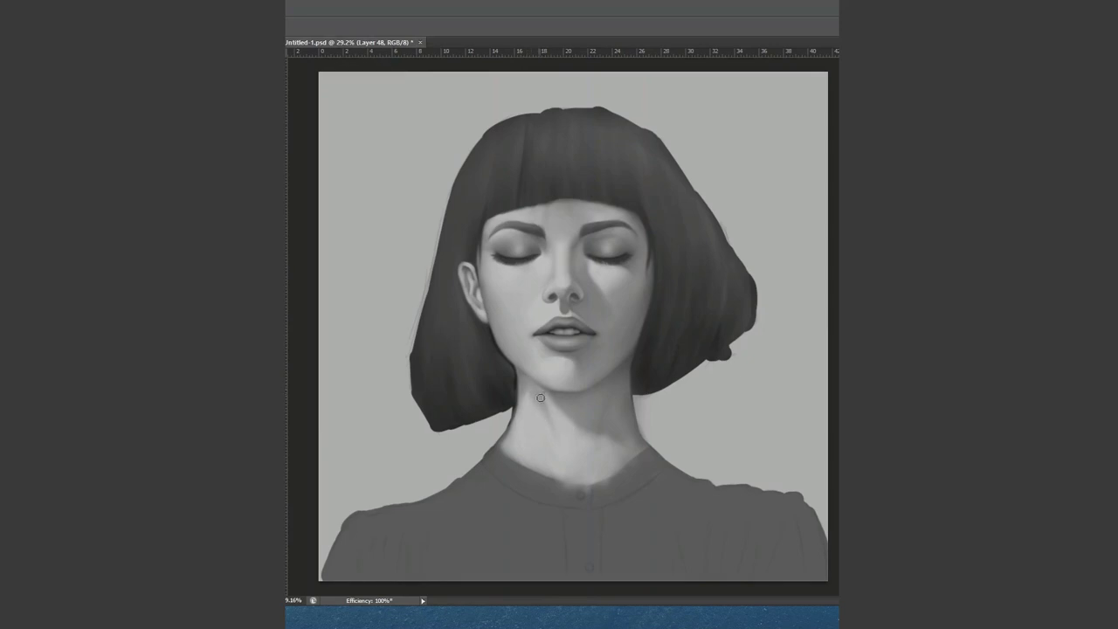
- Copy an area beside the neck onto a new layer and darken the neck's right side
{"action": "right_click", "coordinate": [577, 420]}
{"action": "key", "text": "Return"}
{"action": "right_click", "coordinate": [643, 428]}
{"action": "key", "text": "Return"}
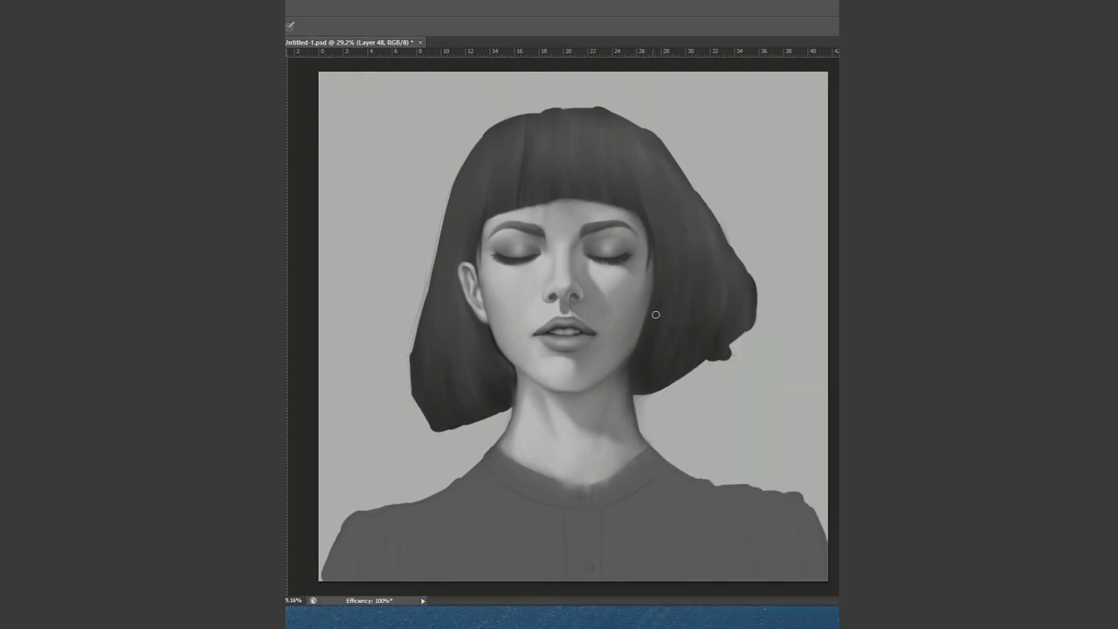
{"action": "left_click_drag", "start_coordinate": [662, 418], "coordinate": [646, 358]}
{"action": "key", "text": "ctrl+j"}
{"action": "key", "text": "b"}
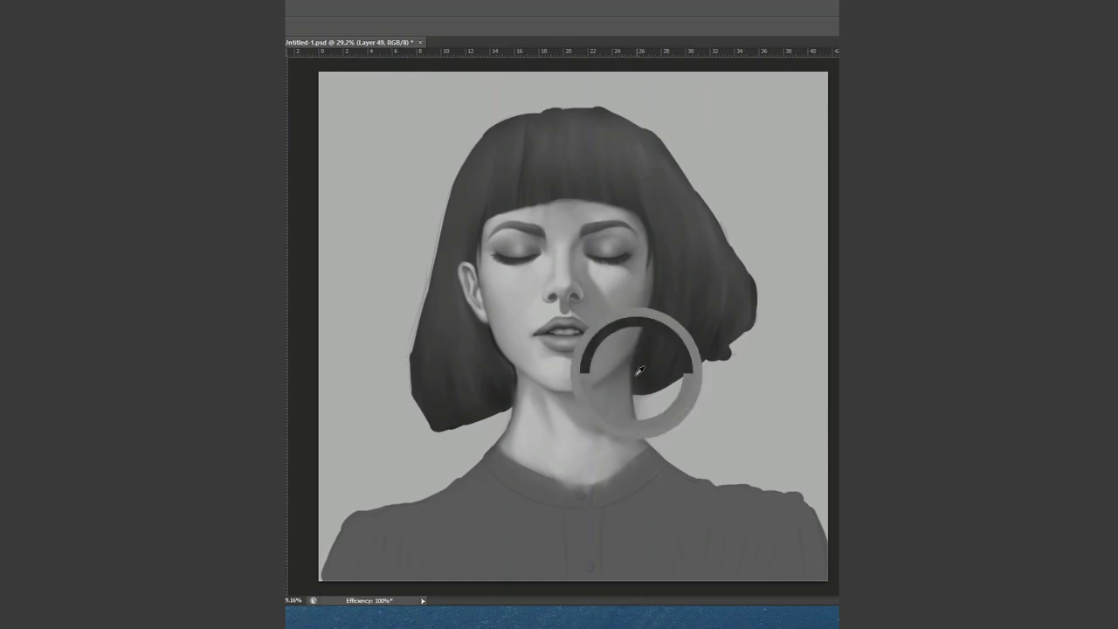
{"action": "mouse_move", "coordinate": [643, 399]}
{"action": "left_mouse_down"}
{"action": "mouse_move", "coordinate": [620, 434]}
{"action": "mouse_move", "coordinate": [606, 393]}
{"action": "left_mouse_up"}
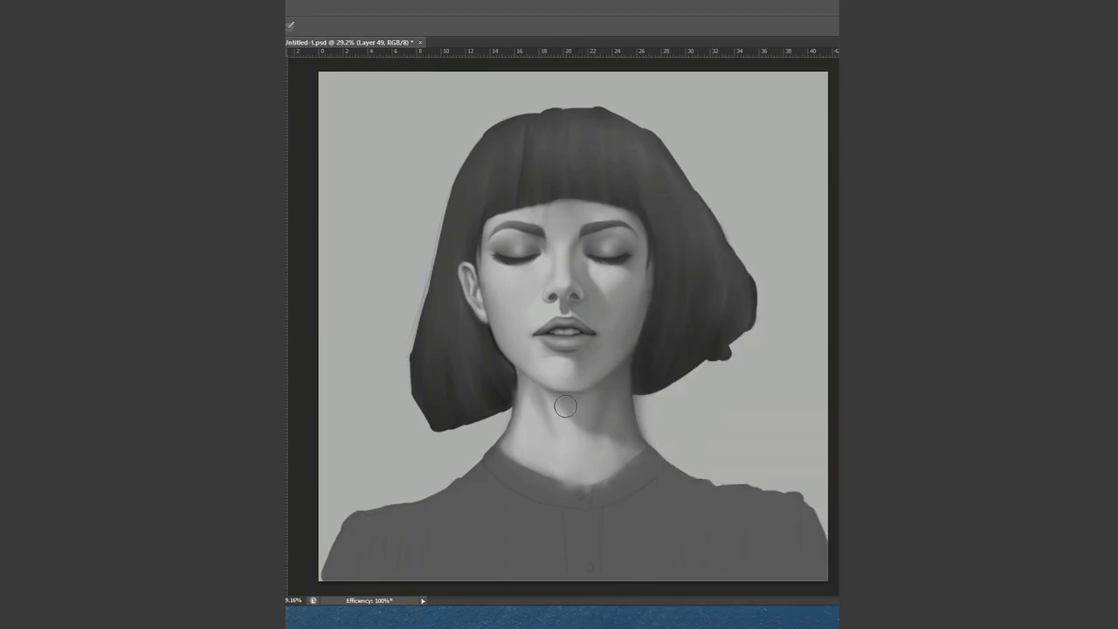
- Fit the painting in view on a new layer, undoing a stray dark collar stroke
{"action": "key", "text": "ctrl+minus"}
{"action": "scroll", "coordinate": [651, 424], "scroll_direction": "up", "scroll_amount": 5}
{"action": "scroll", "coordinate": [651, 425], "scroll_direction": "down", "scroll_amount": 2}
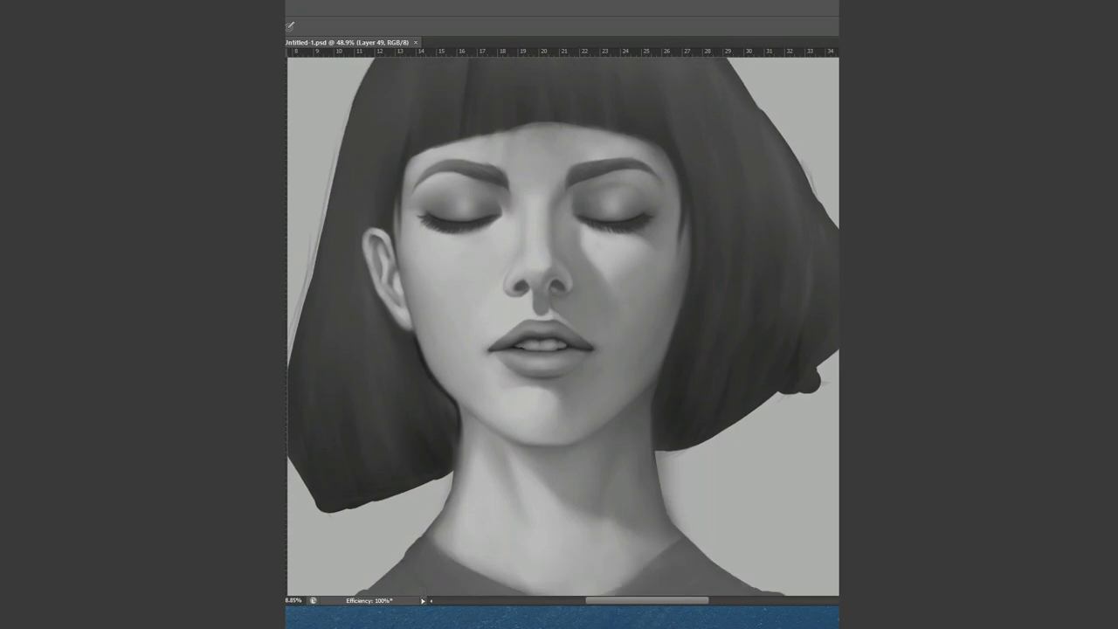
{"action": "scroll", "coordinate": [651, 425], "scroll_direction": "down", "scroll_amount": 4}
{"action": "key", "text": "ctrl+0"}
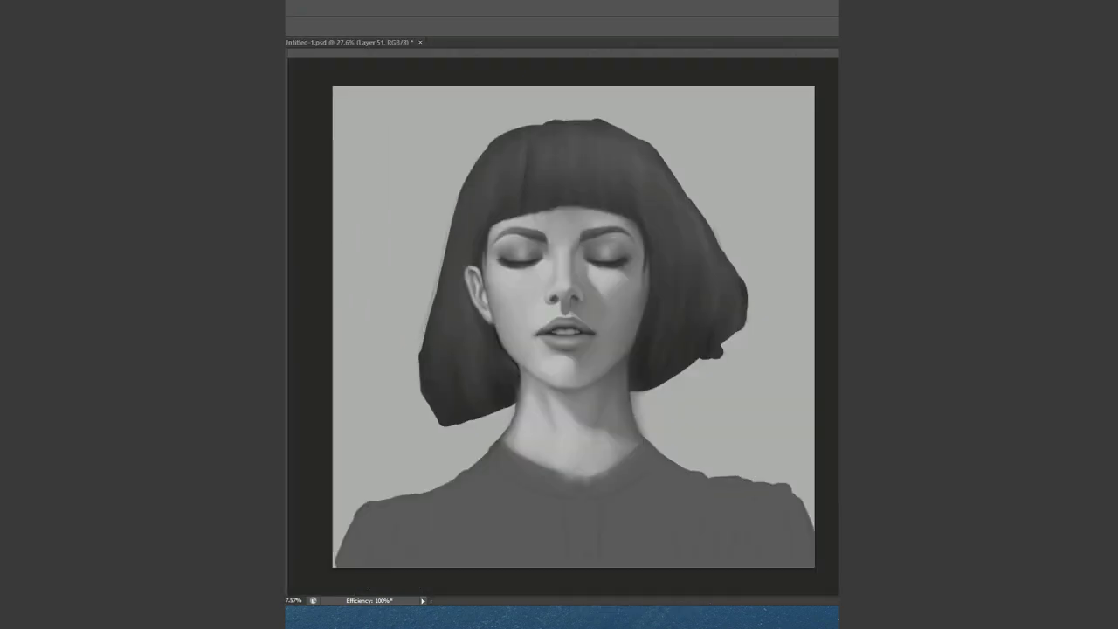
{"action": "key", "text": "ctrl+shift+alt+n"}
{"action": "right_click", "coordinate": [518, 476]}
{"action": "mouse_move", "coordinate": [501, 464]}
{"action": "left_mouse_down"}
{"action": "mouse_move", "coordinate": [533, 487]}
{"action": "mouse_move", "coordinate": [550, 476]}
{"action": "left_mouse_up"}
{"action": "right_click", "coordinate": [558, 479]}
{"action": "key", "text": "Escape"}
{"action": "key", "text": "ctrl+z"}
{"action": "scroll", "coordinate": [669, 252], "scroll_direction": "up", "scroll_amount": 4}
- Lighten the left part of the mouth opening with a light stroke
{"action": "right_click", "coordinate": [595, 355]}
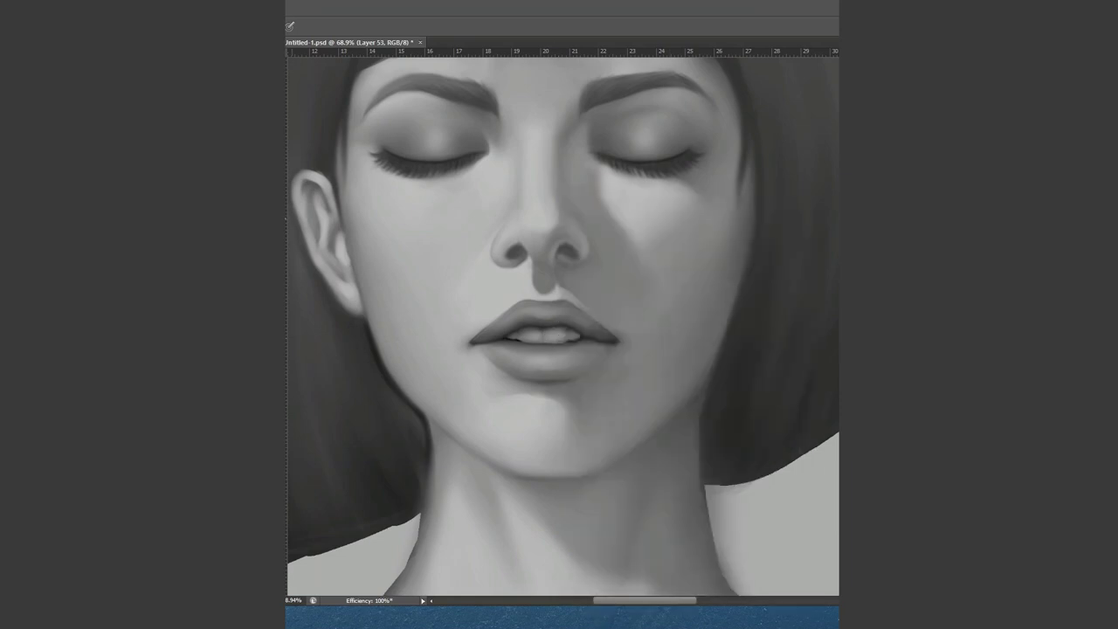
{"action": "key", "text": "Escape"}
{"action": "left_click_drag", "start_coordinate": [517, 334], "coordinate": [477, 339]}
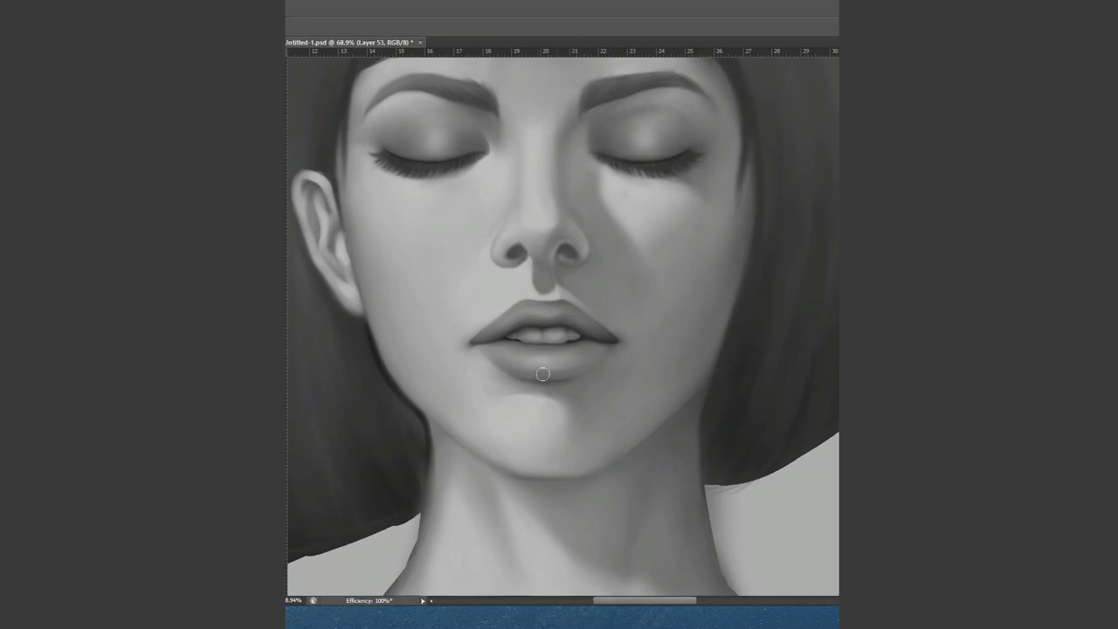
{"action": "right_click", "coordinate": [807, 273]}
{"action": "key", "text": "Escape"}
{"action": "right_click", "coordinate": [795, 290]}
{"action": "key", "text": "Escape"}
- Adjust the brush repeatedly while refining light tones in the parted lips and teeth
{"action": "right_click", "coordinate": [531, 334]}
{"action": "key", "text": "Escape"}
{"action": "right_click", "coordinate": [582, 336]}
{"action": "key", "text": "Escape"}
{"action": "scroll", "coordinate": [576, 340], "scroll_direction": "down", "scroll_amount": 5}
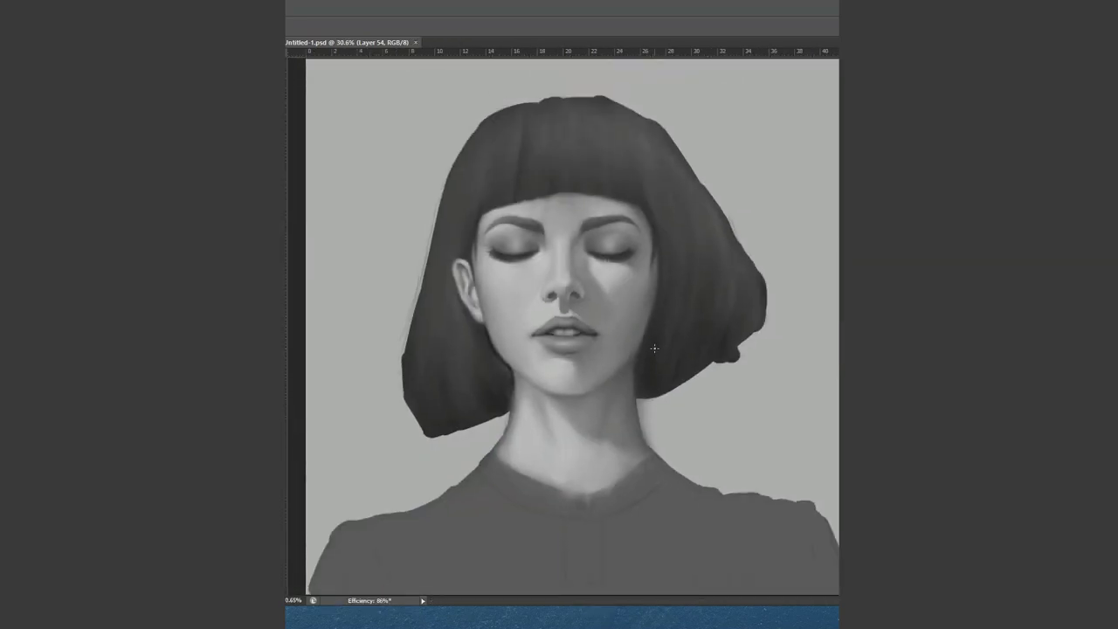
{"action": "scroll", "coordinate": [592, 361], "scroll_direction": "up", "scroll_amount": 3}
{"action": "right_click", "coordinate": [589, 349]}
{"action": "key", "text": "Escape"}
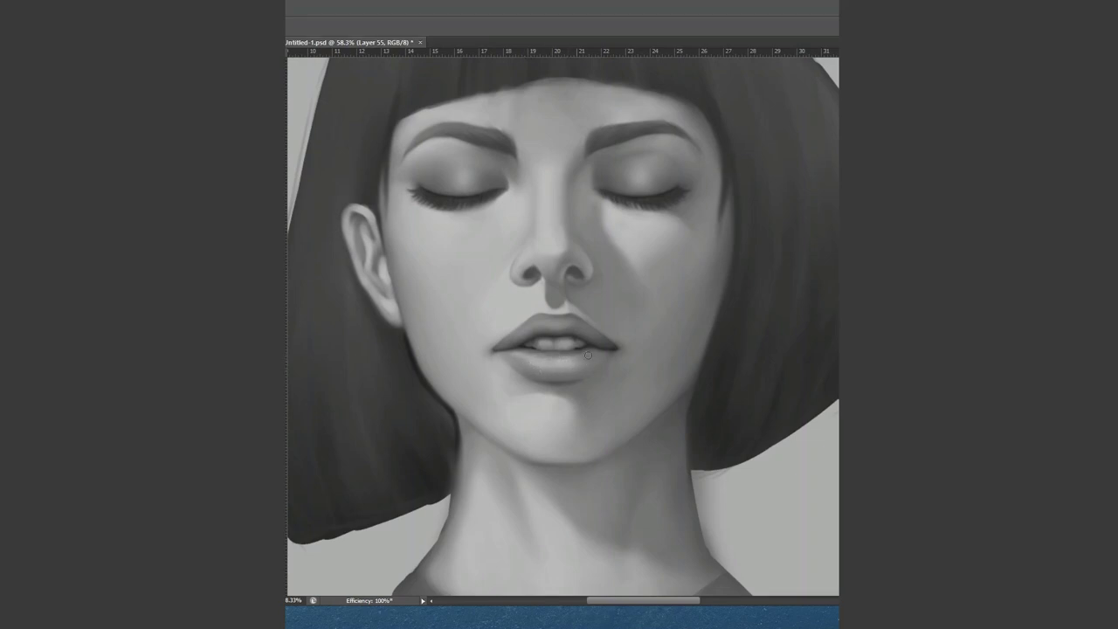
- On a new layer, shade near the left nostril and beside the philtrum
{"action": "scroll", "coordinate": [527, 336], "scroll_direction": "down", "scroll_amount": 3}
{"action": "key", "text": "ctrl+shift+alt+n"}
{"action": "scroll", "coordinate": [524, 312], "scroll_direction": "up", "scroll_amount": 5}
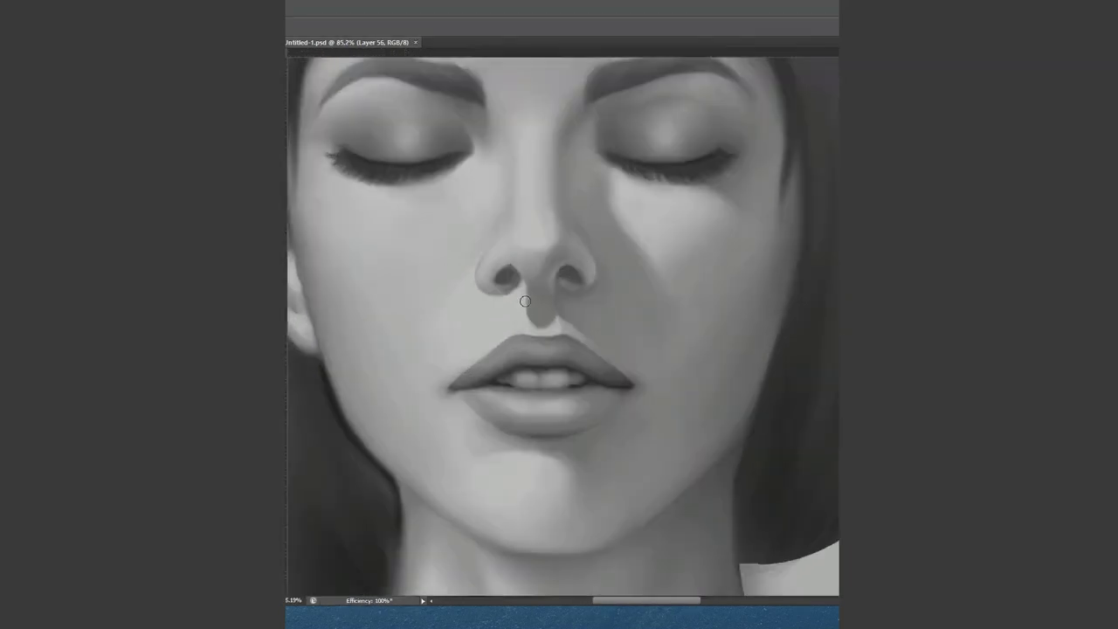
{"action": "right_click", "coordinate": [526, 192]}
{"action": "key", "text": "Escape"}
{"action": "left_click_drag", "start_coordinate": [474, 327], "coordinate": [463, 280]}
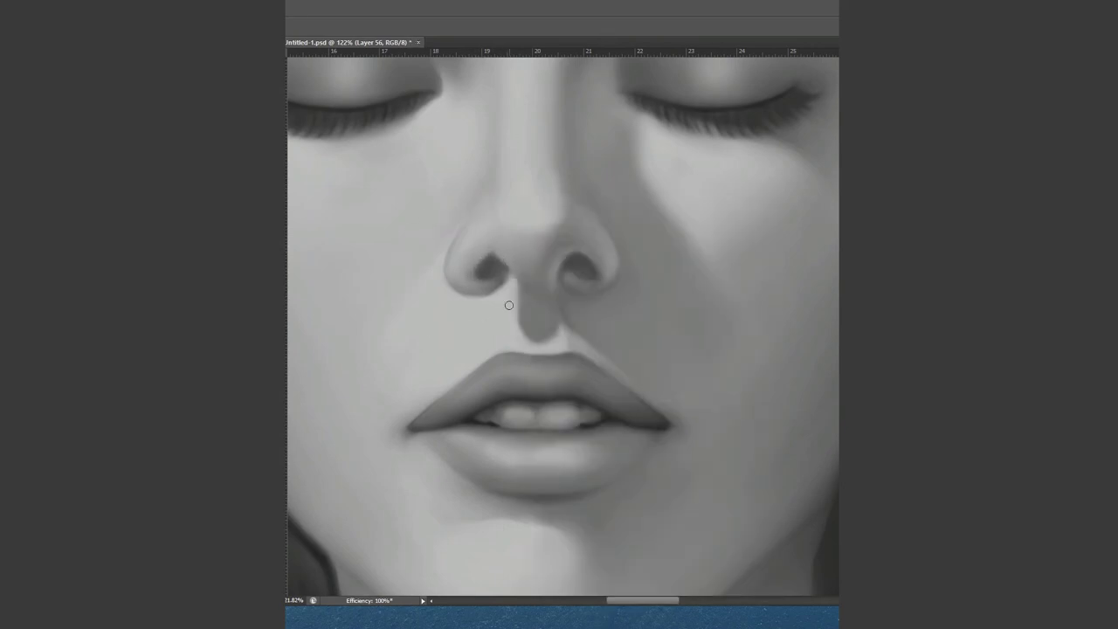
{"action": "left_click_drag", "start_coordinate": [554, 271], "coordinate": [548, 287]}
- Darken both nostrils
{"action": "right_click", "coordinate": [644, 193]}
{"action": "key", "text": "Escape"}
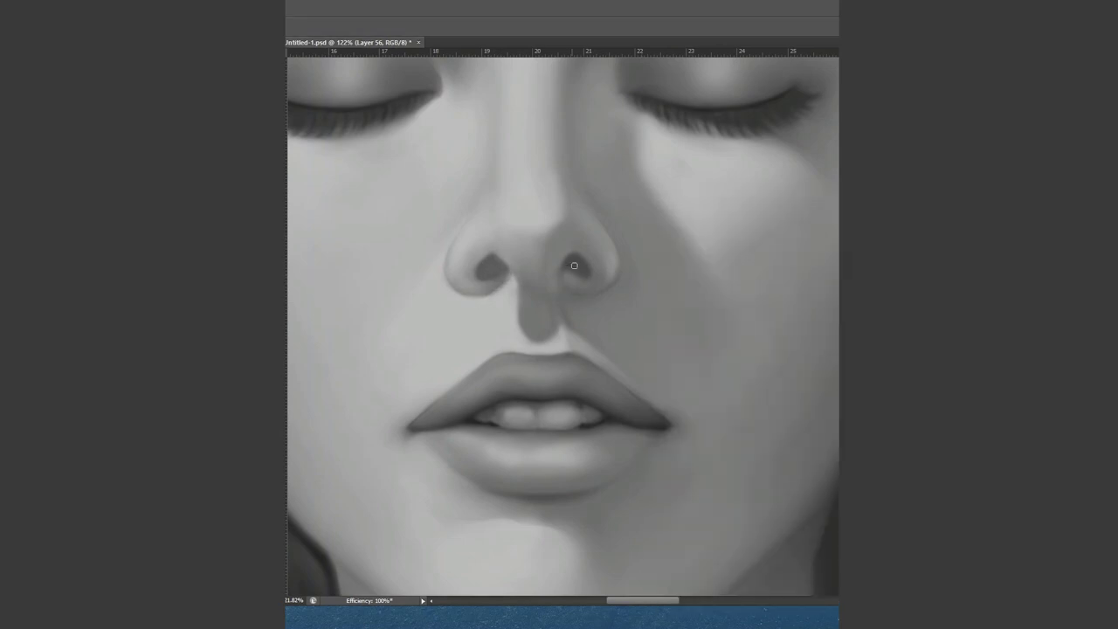
{"action": "scroll", "coordinate": [574, 264], "scroll_direction": "down", "scroll_amount": 3}
{"action": "right_click", "coordinate": [603, 193]}
{"action": "key", "text": "Escape"}
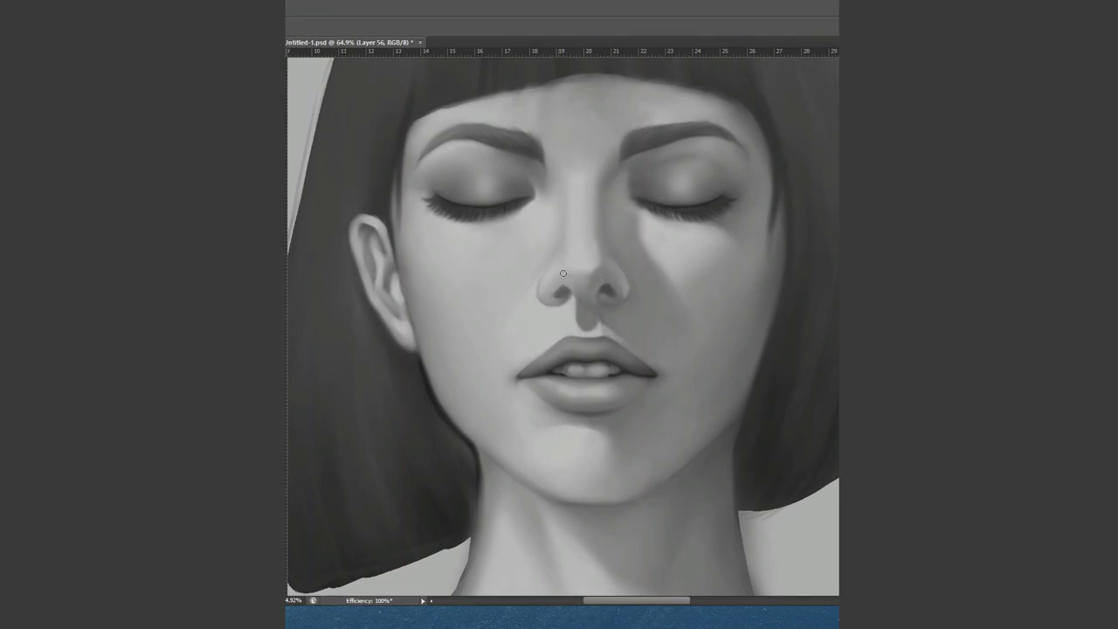
{"action": "right_click", "coordinate": [547, 307]}
{"action": "key", "text": "Escape"}
{"action": "scroll", "coordinate": [540, 258], "scroll_direction": "up", "scroll_amount": 2}
{"action": "left_click", "coordinate": [527, 335]}
{"action": "left_click_drag", "start_coordinate": [461, 337], "coordinate": [472, 333]}
- Draw a thin straight centre line from the neck down the shirt
{"action": "scroll", "coordinate": [539, 339], "scroll_direction": "down", "scroll_amount": 2}
{"action": "scroll", "coordinate": [543, 328], "scroll_direction": "up", "scroll_amount": 3}
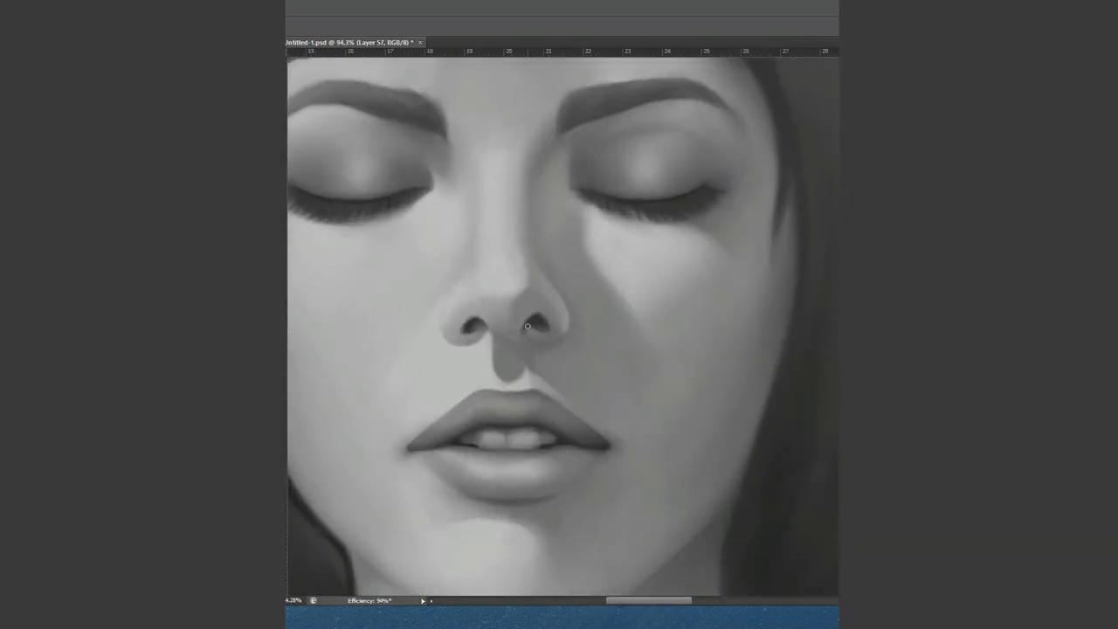
{"action": "scroll", "coordinate": [532, 311], "scroll_direction": "up", "scroll_amount": 1}
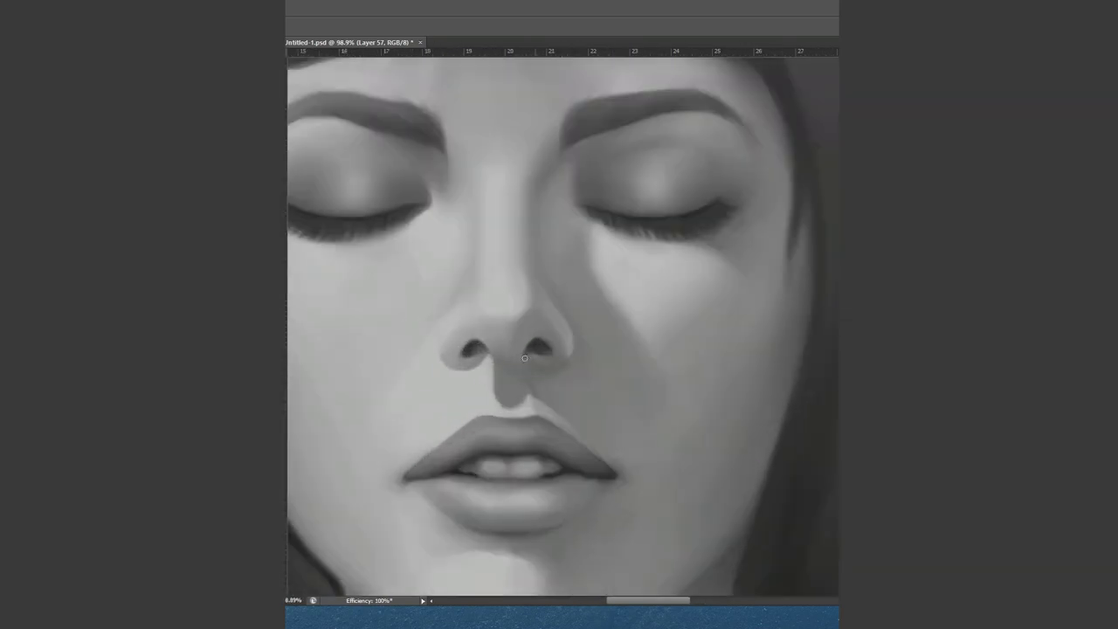
{"action": "scroll", "coordinate": [641, 391], "scroll_direction": "down", "scroll_amount": 2}
{"action": "scroll", "coordinate": [524, 284], "scroll_direction": "down", "scroll_amount": 3}
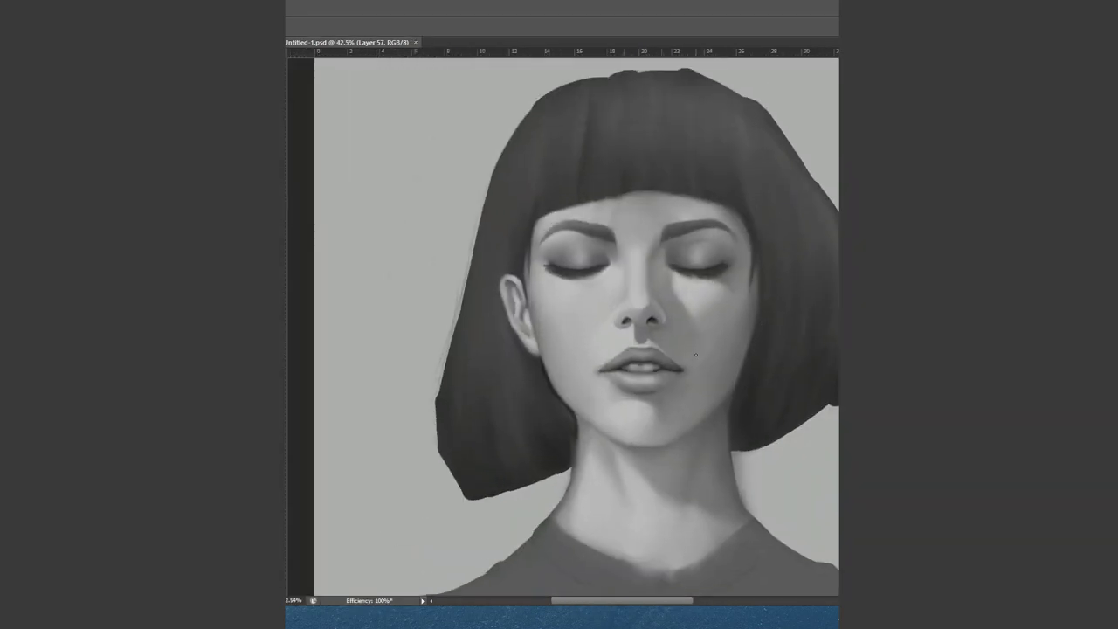
{"action": "scroll", "coordinate": [601, 279], "scroll_direction": "up", "scroll_amount": 4}
{"action": "scroll", "coordinate": [591, 286], "scroll_direction": "down", "scroll_amount": 4}
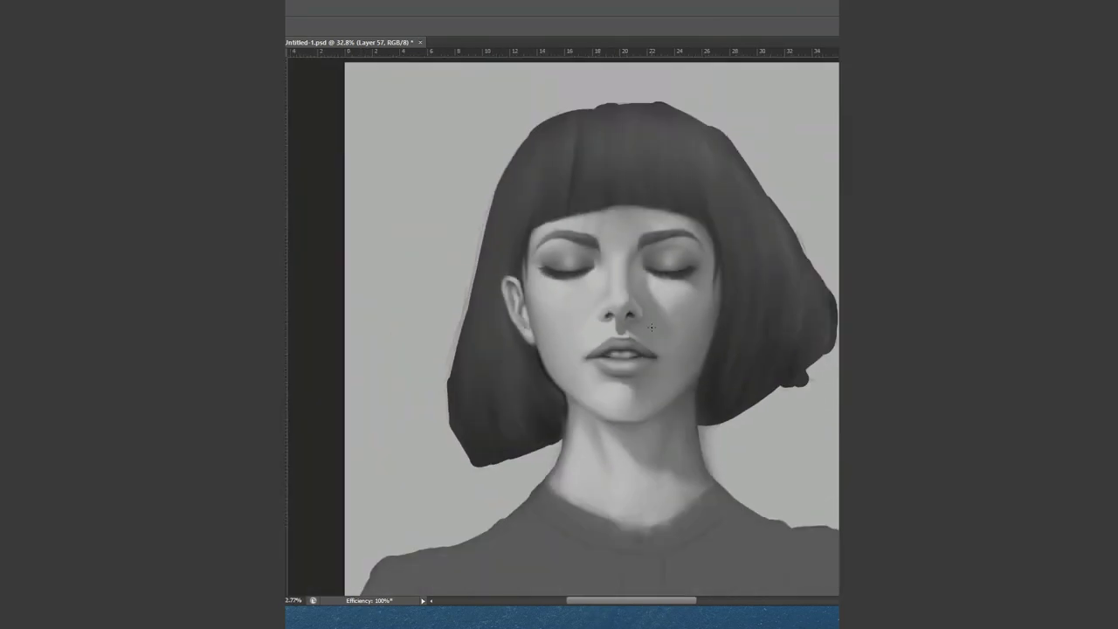
{"action": "scroll", "coordinate": [541, 367], "scroll_direction": "down", "scroll_amount": 2}
{"action": "left_click", "coordinate": [574, 544], "text": "shift"}
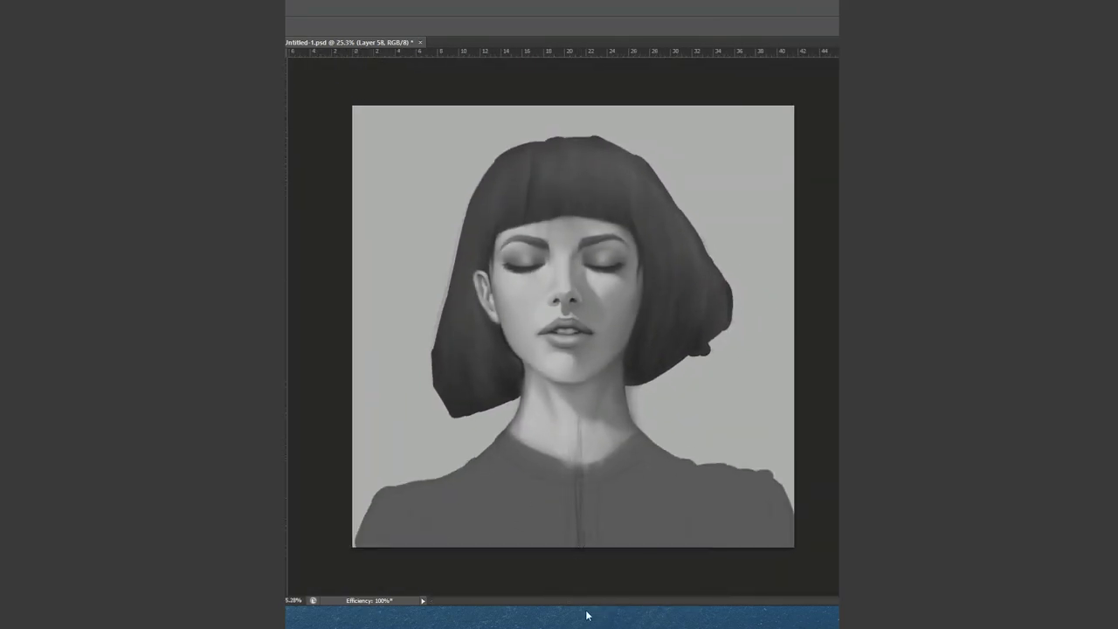
- Sketch the collar, the shoulder line across the shirt, and the neck sides
{"action": "left_click_drag", "start_coordinate": [599, 455], "coordinate": [576, 467]}
{"action": "left_click_drag", "start_coordinate": [394, 486], "coordinate": [476, 473]}
{"action": "mouse_move", "coordinate": [765, 476]}
{"action": "left_mouse_down"}
{"action": "mouse_move", "coordinate": [653, 480]}
{"action": "mouse_move", "coordinate": [578, 503]}
{"action": "left_mouse_up"}
{"action": "left_click_drag", "start_coordinate": [515, 424], "coordinate": [460, 469]}
{"action": "mouse_move", "coordinate": [524, 383]}
{"action": "left_mouse_down"}
{"action": "mouse_move", "coordinate": [501, 440]}
{"action": "mouse_move", "coordinate": [445, 473]}
{"action": "left_mouse_up"}
{"action": "mouse_move", "coordinate": [630, 414]}
{"action": "left_mouse_down"}
{"action": "mouse_move", "coordinate": [646, 442]}
{"action": "mouse_move", "coordinate": [697, 466]}
{"action": "left_mouse_up"}
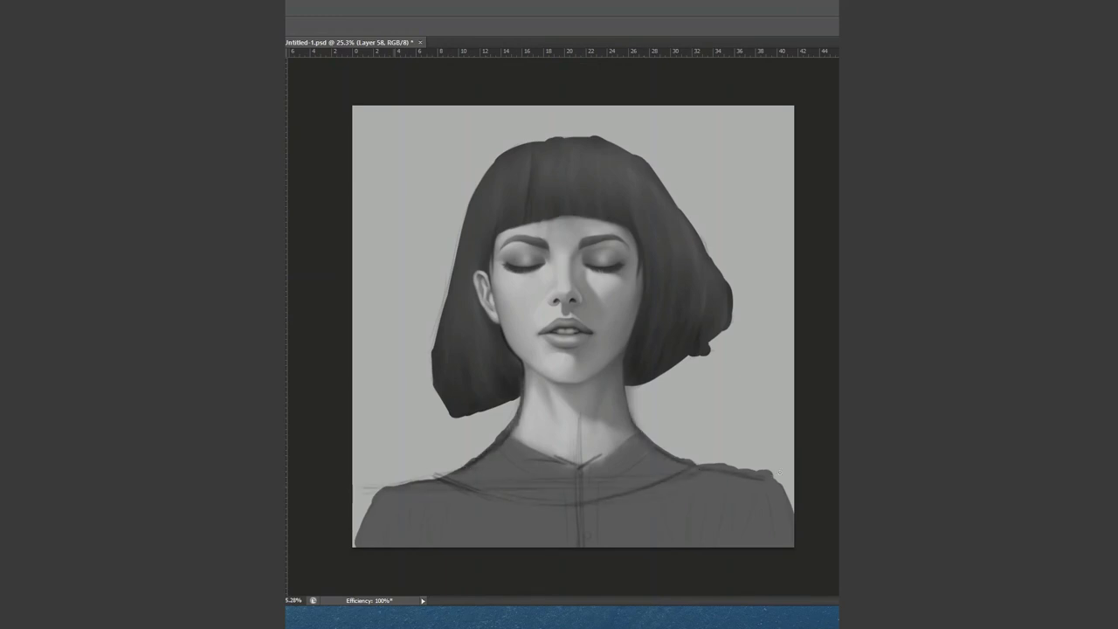
- Reinforce the collar, V-neckline and left shoulder curve, and outline the right shoulder
{"action": "left_click_drag", "start_coordinate": [440, 477], "coordinate": [551, 489]}
{"action": "left_click_drag", "start_coordinate": [676, 477], "coordinate": [583, 496]}
{"action": "left_click_drag", "start_coordinate": [608, 437], "coordinate": [565, 473]}
{"action": "left_click_drag", "start_coordinate": [535, 426], "coordinate": [580, 472]}
{"action": "left_click_drag", "start_coordinate": [456, 471], "coordinate": [381, 486]}
{"action": "mouse_move", "coordinate": [356, 543]}
{"action": "left_mouse_down"}
{"action": "mouse_move", "coordinate": [395, 485]}
{"action": "mouse_move", "coordinate": [444, 470]}
{"action": "left_mouse_up"}
{"action": "mouse_move", "coordinate": [657, 463]}
{"action": "left_mouse_down"}
{"action": "mouse_move", "coordinate": [735, 466]}
{"action": "mouse_move", "coordinate": [789, 524]}
{"action": "left_mouse_up"}
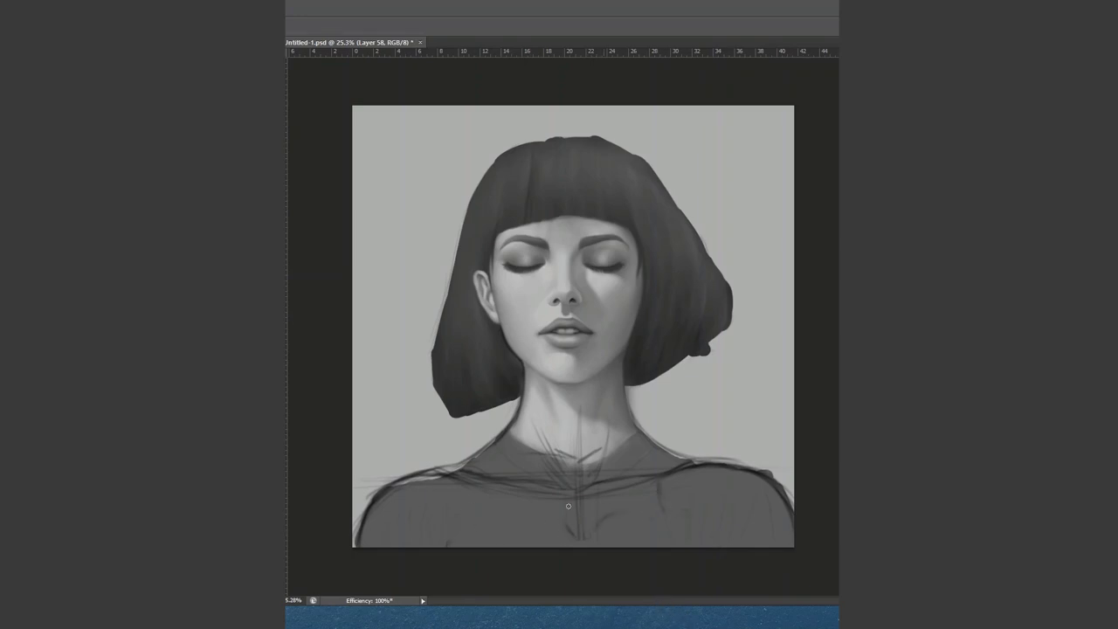
- Paint light grey around the collar and onto the left shoulder with a larger brush
{"action": "right_click", "coordinate": [592, 194]}
{"action": "left_click_drag", "start_coordinate": [504, 442], "coordinate": [550, 473]}
{"action": "mouse_move", "coordinate": [411, 500]}
{"action": "left_mouse_down"}
{"action": "mouse_move", "coordinate": [441, 511]}
{"action": "mouse_move", "coordinate": [433, 528]}
{"action": "mouse_move", "coordinate": [477, 502]}
{"action": "mouse_move", "coordinate": [432, 508]}
{"action": "left_mouse_up"}
{"action": "key", "text": "bracketright"}
- Blend light grey across the left shoulder, neck, upper chest and right shoulder
{"action": "mouse_move", "coordinate": [467, 544]}
{"action": "left_mouse_down"}
{"action": "mouse_move", "coordinate": [524, 524]}
{"action": "mouse_move", "coordinate": [427, 510]}
{"action": "mouse_move", "coordinate": [393, 533]}
{"action": "left_mouse_up"}
{"action": "mouse_move", "coordinate": [559, 537]}
{"action": "left_mouse_down"}
{"action": "mouse_move", "coordinate": [598, 515]}
{"action": "mouse_move", "coordinate": [534, 508]}
{"action": "left_mouse_up"}
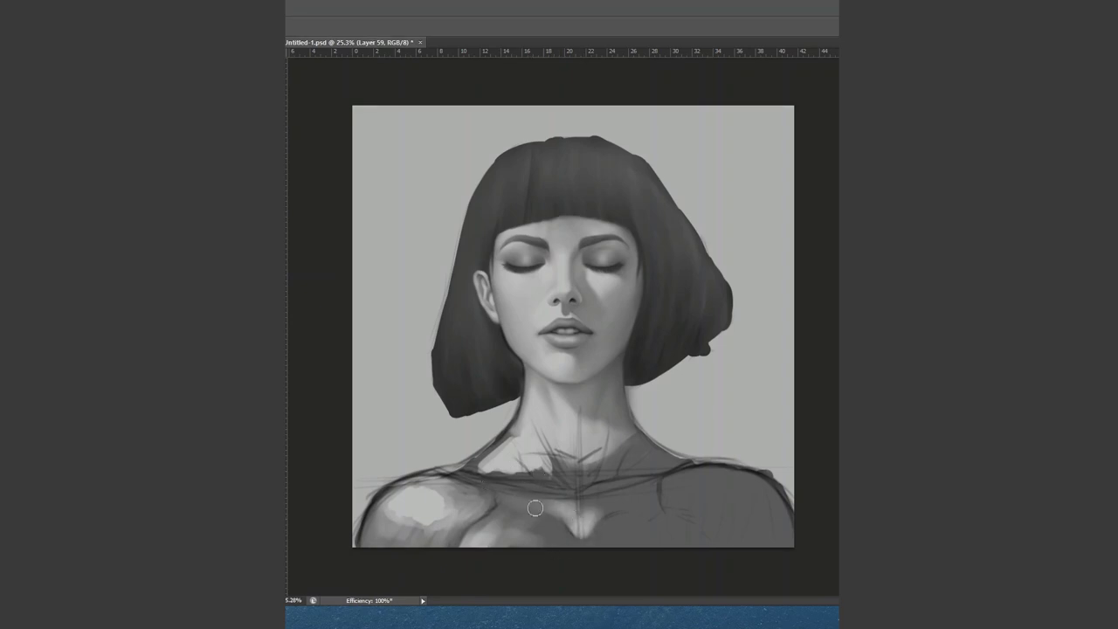
{"action": "left_click_drag", "start_coordinate": [622, 444], "coordinate": [599, 498]}
{"action": "mouse_move", "coordinate": [629, 455]}
{"action": "left_mouse_down"}
{"action": "mouse_move", "coordinate": [646, 463]}
{"action": "mouse_move", "coordinate": [566, 459]}
{"action": "mouse_move", "coordinate": [472, 479]}
{"action": "mouse_move", "coordinate": [637, 502]}
{"action": "mouse_move", "coordinate": [515, 493]}
{"action": "left_mouse_up"}
{"action": "left_click_drag", "start_coordinate": [603, 524], "coordinate": [652, 543]}
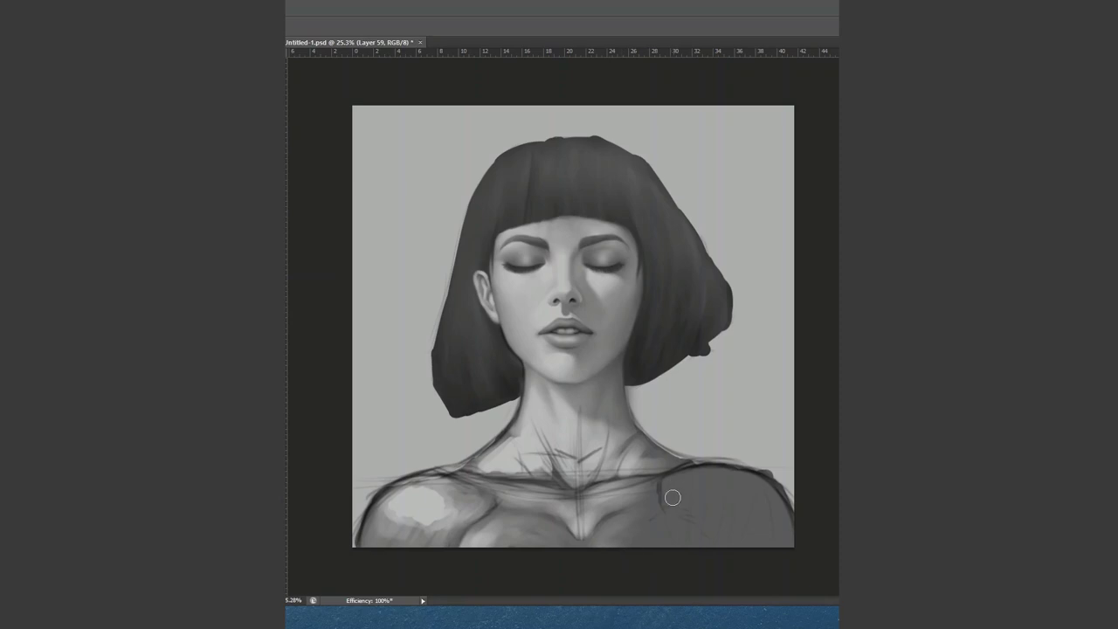
{"action": "right_click", "coordinate": [691, 489]}
{"action": "mouse_move", "coordinate": [734, 532]}
{"action": "left_mouse_down"}
{"action": "mouse_move", "coordinate": [768, 489]}
{"action": "mouse_move", "coordinate": [611, 532]}
{"action": "left_mouse_up"}
- On a new layer, shade the left shoulder and collarbone and soften the neck lines
{"action": "key", "text": "ctrl+shift+alt+n"}
{"action": "mouse_move", "coordinate": [384, 520]}
{"action": "left_mouse_down"}
{"action": "mouse_move", "coordinate": [444, 503]}
{"action": "mouse_move", "coordinate": [485, 537]}
{"action": "left_mouse_up"}
{"action": "left_click_drag", "start_coordinate": [388, 503], "coordinate": [419, 533]}
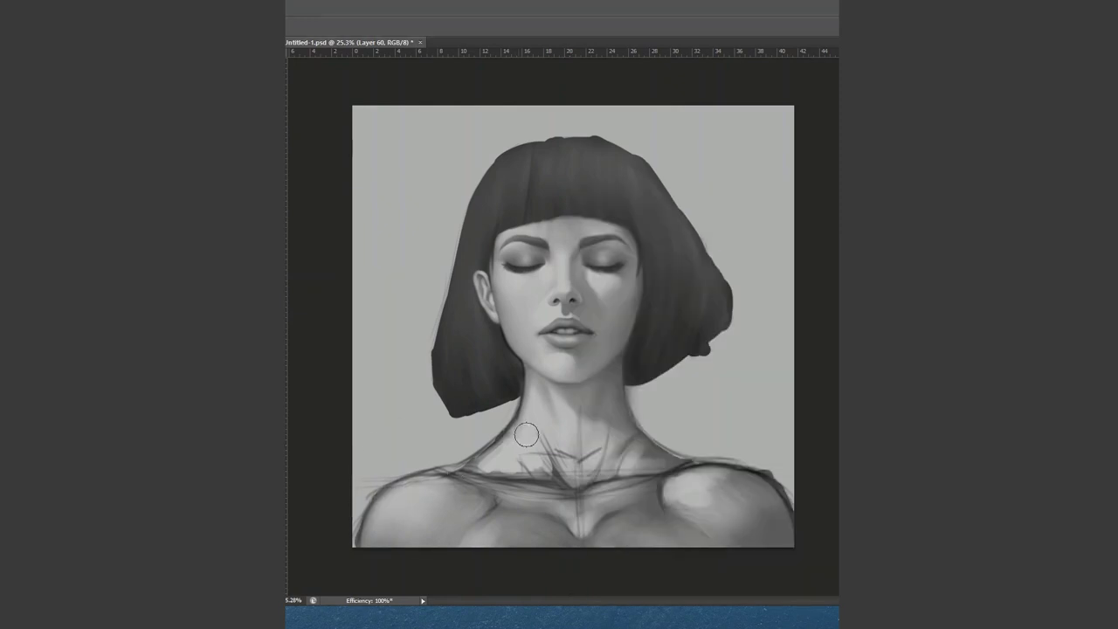
{"action": "mouse_move", "coordinate": [367, 489]}
{"action": "left_mouse_down"}
{"action": "mouse_move", "coordinate": [474, 464]}
{"action": "mouse_move", "coordinate": [513, 525]}
{"action": "mouse_move", "coordinate": [499, 462]}
{"action": "mouse_move", "coordinate": [612, 415]}
{"action": "left_mouse_up"}
{"action": "right_click", "coordinate": [619, 417]}
{"action": "mouse_move", "coordinate": [534, 420]}
{"action": "left_mouse_down"}
{"action": "mouse_move", "coordinate": [550, 476]}
{"action": "mouse_move", "coordinate": [425, 479]}
{"action": "mouse_move", "coordinate": [465, 475]}
{"action": "left_mouse_up"}
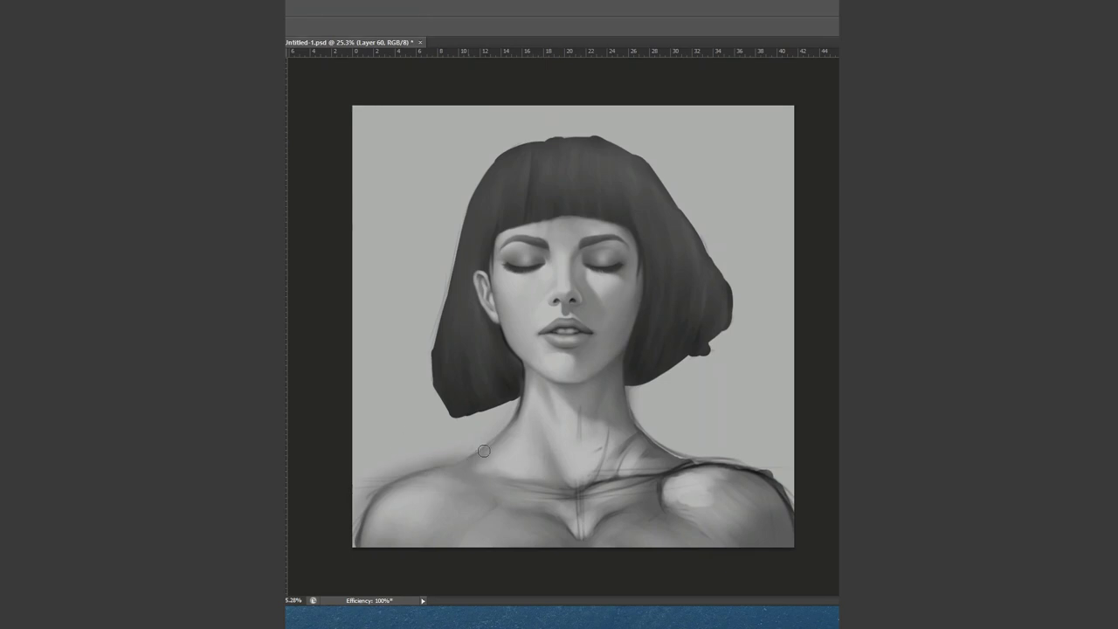
{"action": "mouse_move", "coordinate": [603, 439]}
{"action": "left_mouse_down"}
{"action": "mouse_move", "coordinate": [597, 463]}
{"action": "mouse_move", "coordinate": [622, 479]}
{"action": "mouse_move", "coordinate": [623, 428]}
{"action": "left_mouse_up"}
{"action": "left_click_drag", "start_coordinate": [652, 465], "coordinate": [628, 452]}
- Save, then darken the right collarbone line, brighten the left one, and sample skin tones
{"action": "left_click", "coordinate": [620, 456], "text": "ctrl"}
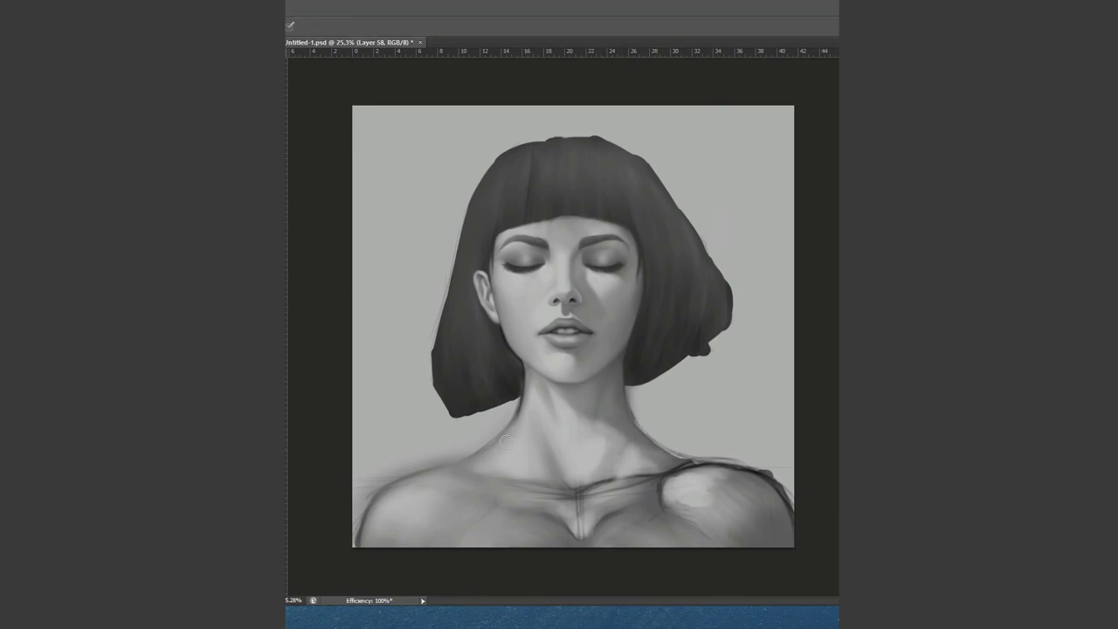
{"action": "left_click", "coordinate": [680, 489], "text": "ctrl"}
{"action": "key", "text": "ctrl+s"}
{"action": "right_click", "coordinate": [679, 489]}
{"action": "left_click", "coordinate": [548, 515]}
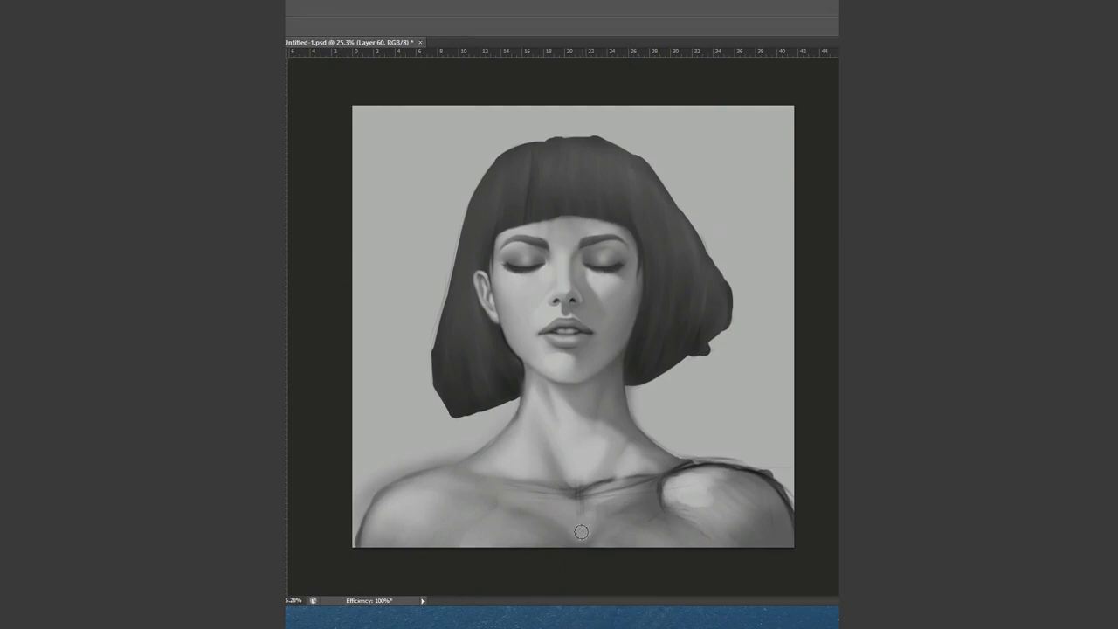
{"action": "right_click", "coordinate": [583, 492]}
{"action": "mouse_move", "coordinate": [616, 489]}
{"action": "left_mouse_down"}
{"action": "mouse_move", "coordinate": [533, 499]}
{"action": "mouse_move", "coordinate": [674, 470]}
{"action": "left_mouse_up"}
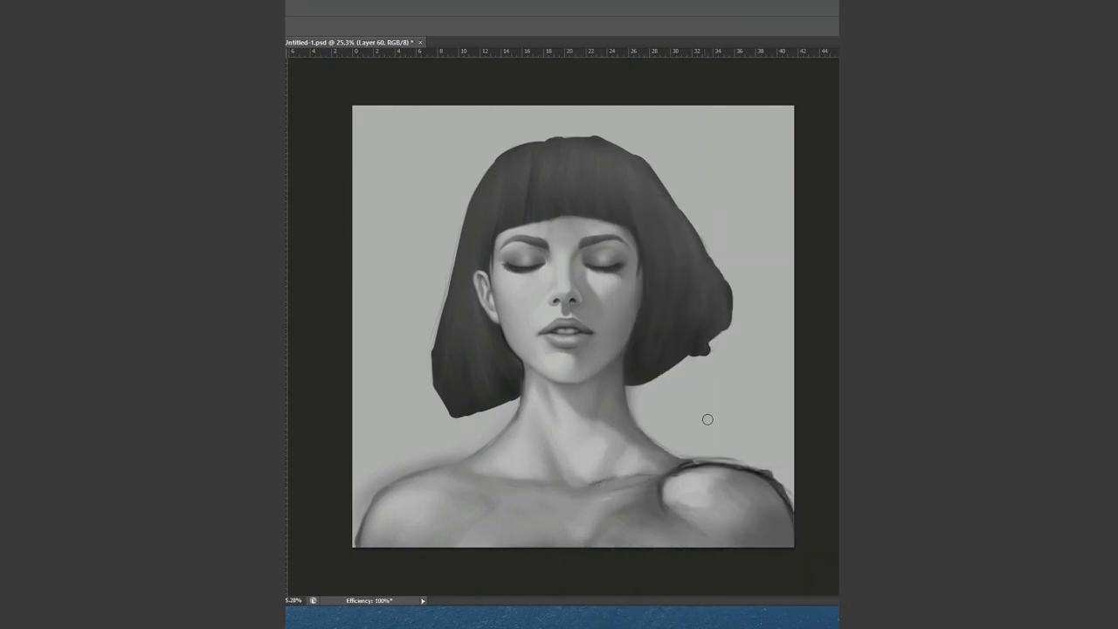
{"action": "left_click_drag", "start_coordinate": [448, 476], "coordinate": [542, 491]}
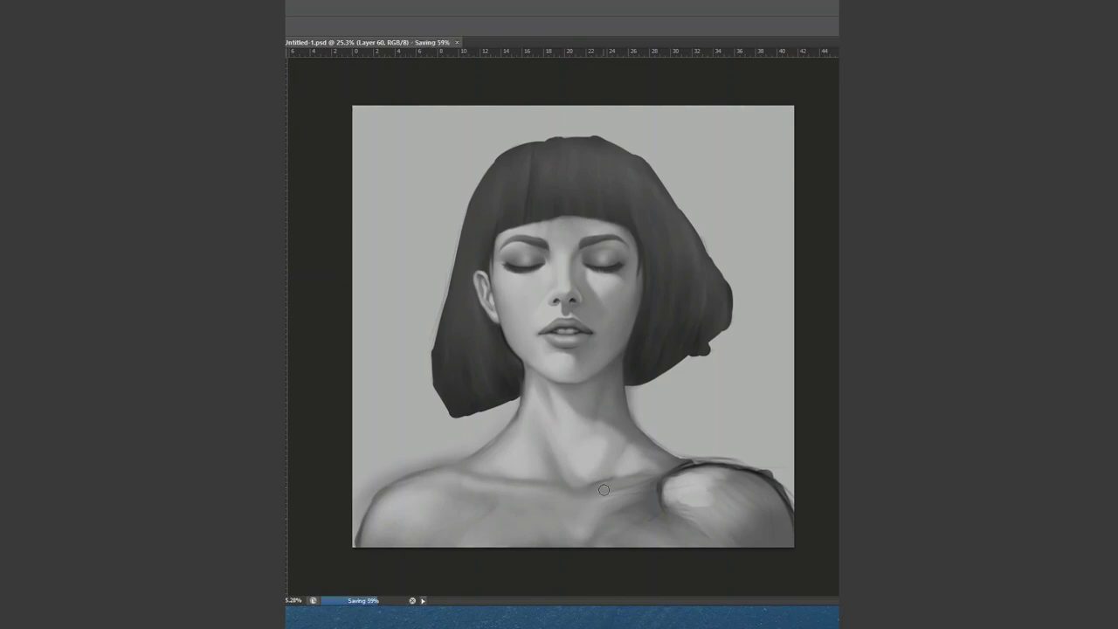
{"action": "left_click", "coordinate": [611, 442], "text": "alt"}
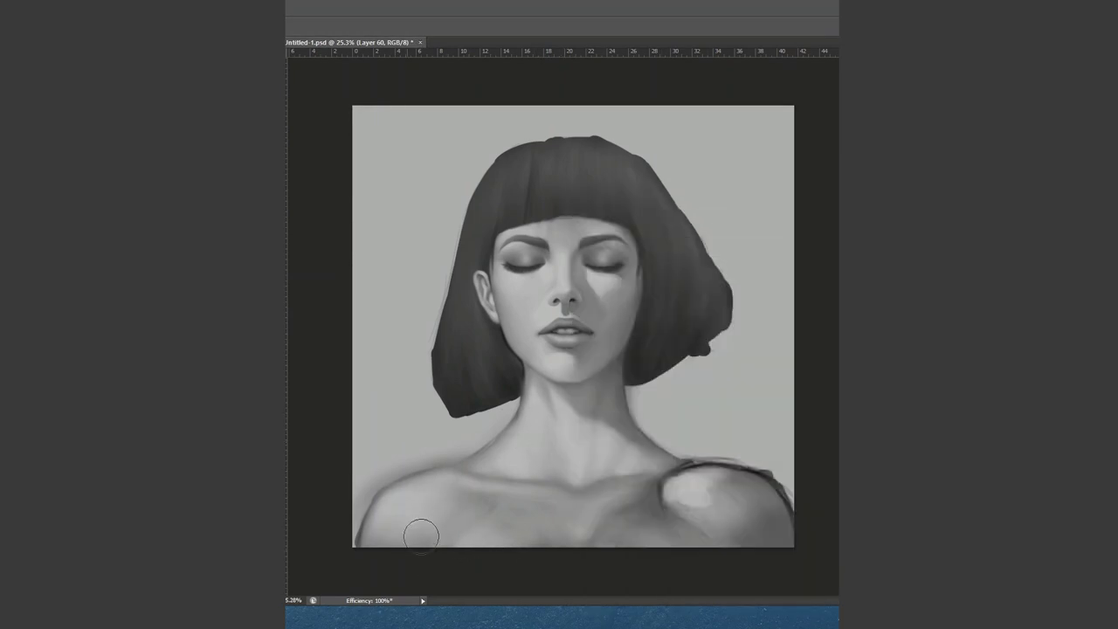
{"action": "left_click", "coordinate": [650, 496], "text": "alt"}
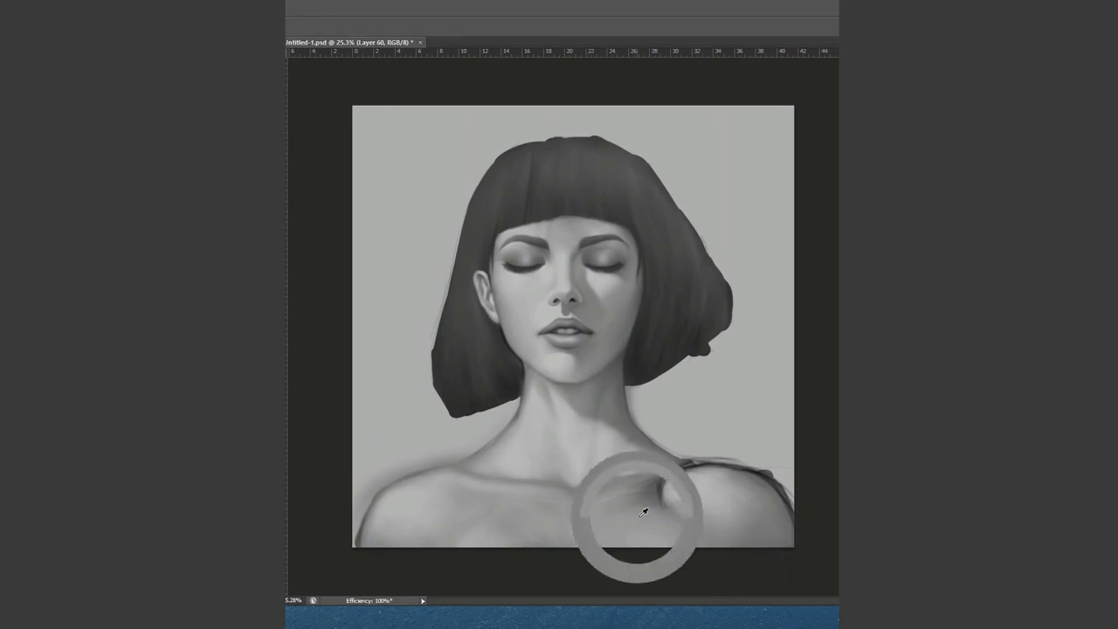
- Lighten the collarbone shadow, neck-to-shoulder edge and left shoulder with a soft brush
{"action": "mouse_move", "coordinate": [637, 494]}
{"action": "left_mouse_down"}
{"action": "mouse_move", "coordinate": [731, 463]}
{"action": "mouse_move", "coordinate": [786, 511]}
{"action": "left_mouse_up"}
{"action": "left_click_drag", "start_coordinate": [654, 447], "coordinate": [682, 468]}
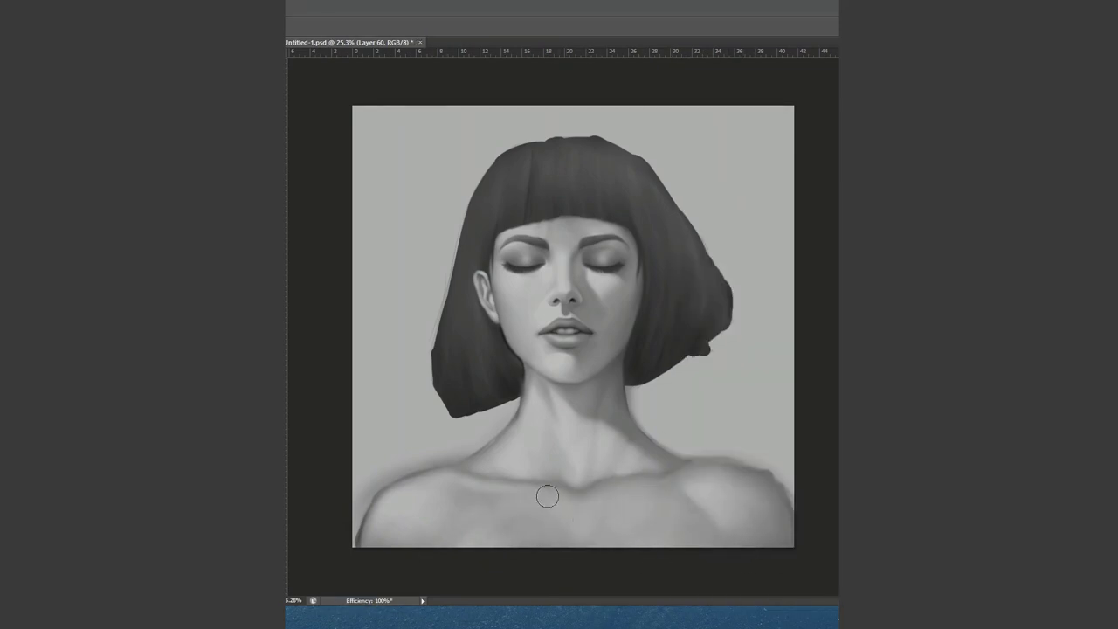
{"action": "right_click", "coordinate": [688, 495]}
{"action": "key", "text": "Escape"}
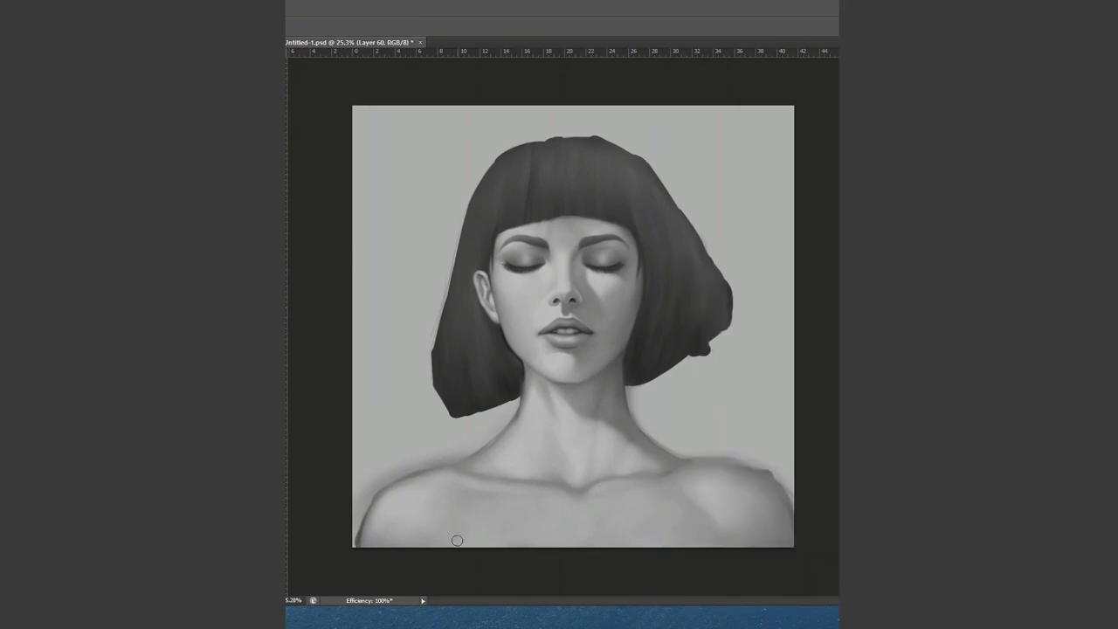
{"action": "right_click", "coordinate": [470, 512]}
{"action": "key", "text": "Escape"}
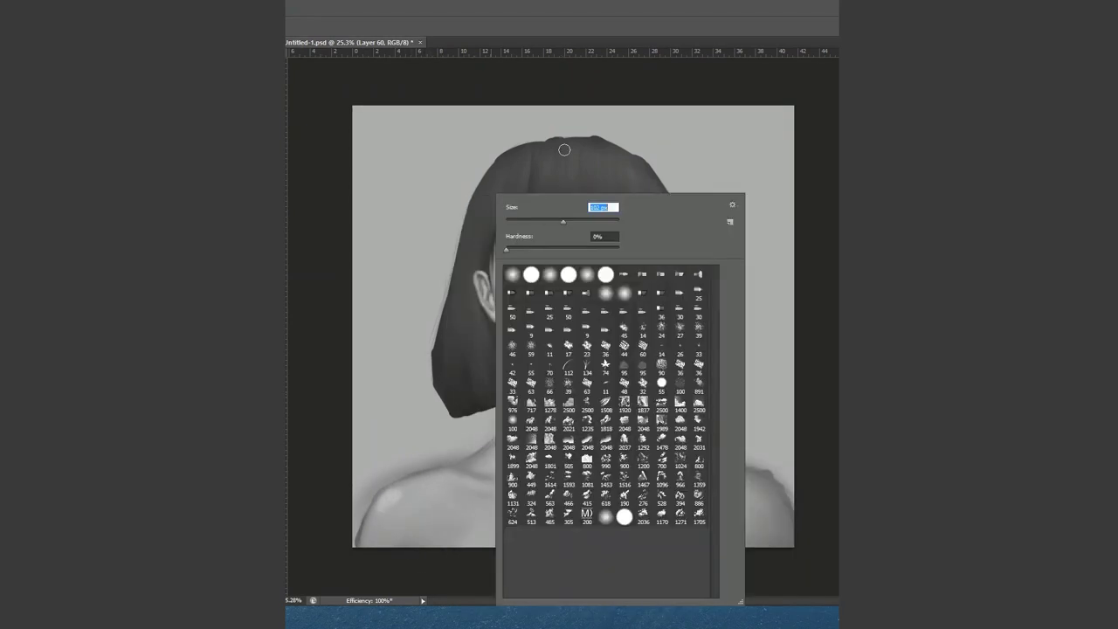
{"action": "left_click_drag", "start_coordinate": [412, 493], "coordinate": [435, 490]}
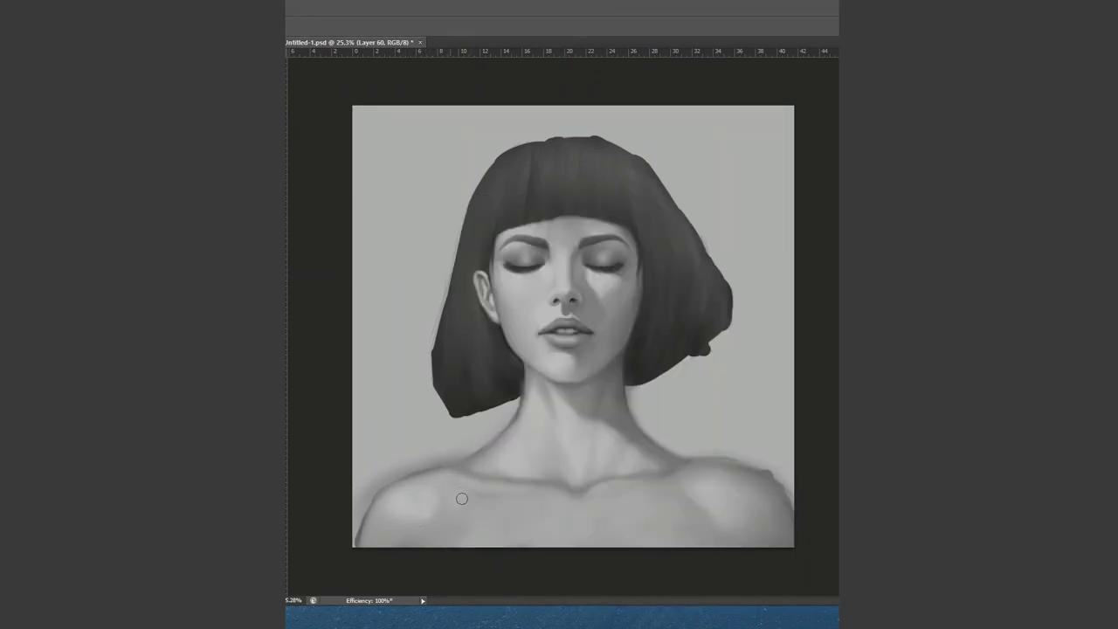
{"action": "key", "text": "bracketright"}
{"action": "key", "text": "bracketright"}
{"action": "left_click_drag", "start_coordinate": [401, 496], "coordinate": [367, 528]}
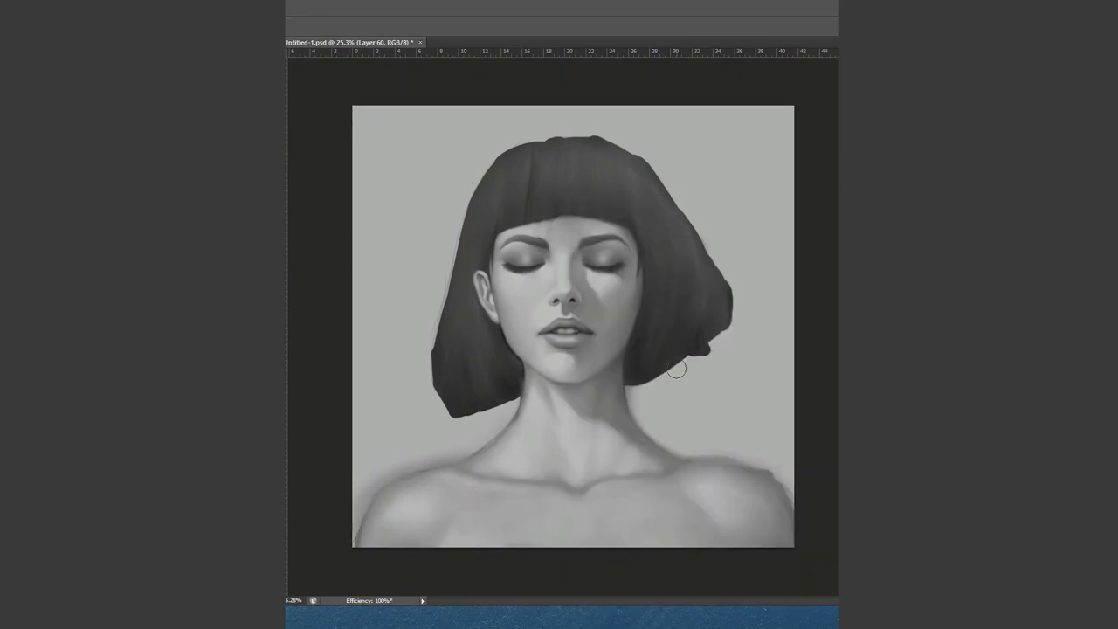
- On the previous shading layer, repaint the neck shading with a new brush and save
{"action": "key", "text": "alt+bracketleft"}
{"action": "right_click", "coordinate": [373, 463]}
{"action": "double_click", "coordinate": [449, 275]}
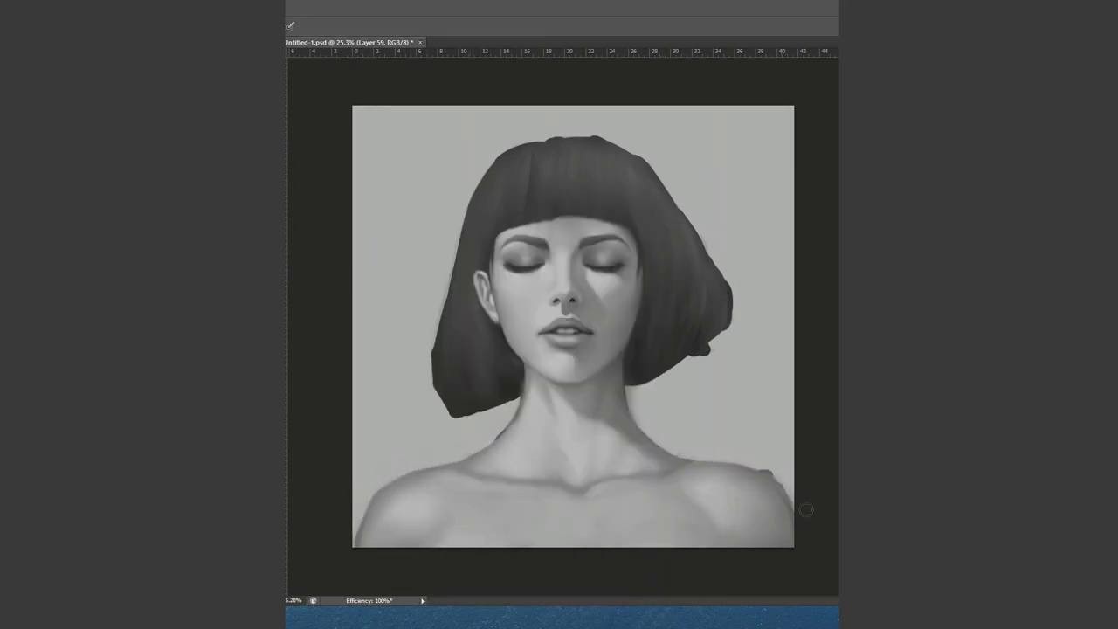
{"action": "key", "text": "ctrl+minus"}
{"action": "key", "text": "ctrl+0"}
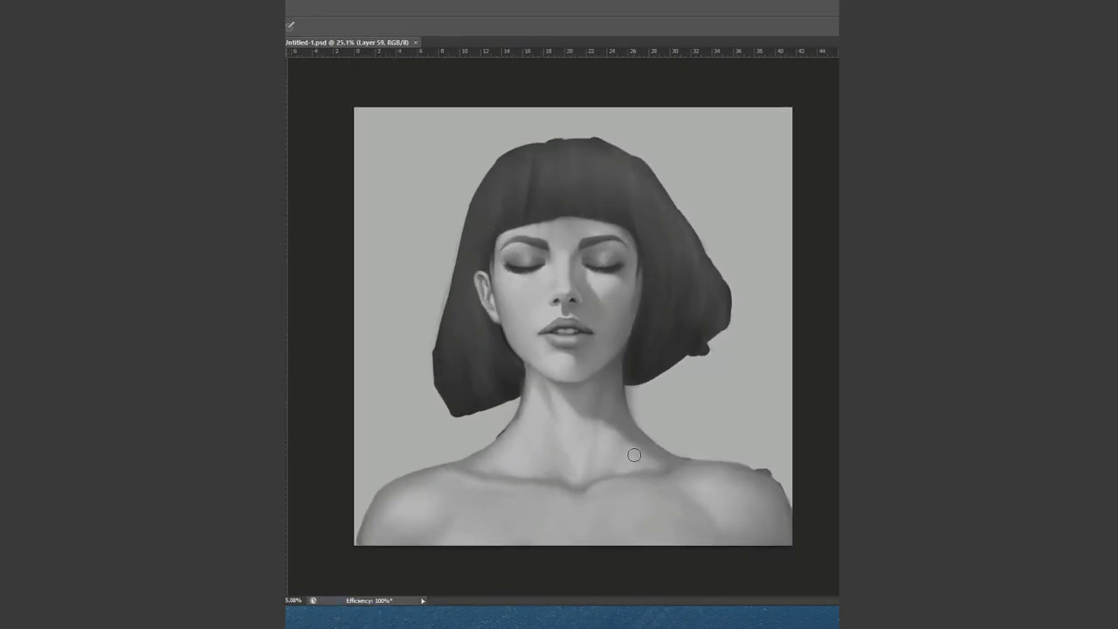
{"action": "left_click_drag", "start_coordinate": [487, 431], "coordinate": [643, 425]}
{"action": "key", "text": "ctrl+s"}
- Try dark outlines along both shoulder edges, then undo them
{"action": "mouse_move", "coordinate": [357, 543]}
{"action": "left_mouse_down"}
{"action": "mouse_move", "coordinate": [372, 501]}
{"action": "mouse_move", "coordinate": [505, 428]}
{"action": "left_mouse_up"}
{"action": "mouse_move", "coordinate": [660, 446]}
{"action": "left_mouse_down"}
{"action": "mouse_move", "coordinate": [744, 463]}
{"action": "mouse_move", "coordinate": [790, 511]}
{"action": "left_mouse_up"}
{"action": "left_click_drag", "start_coordinate": [381, 490], "coordinate": [515, 395]}
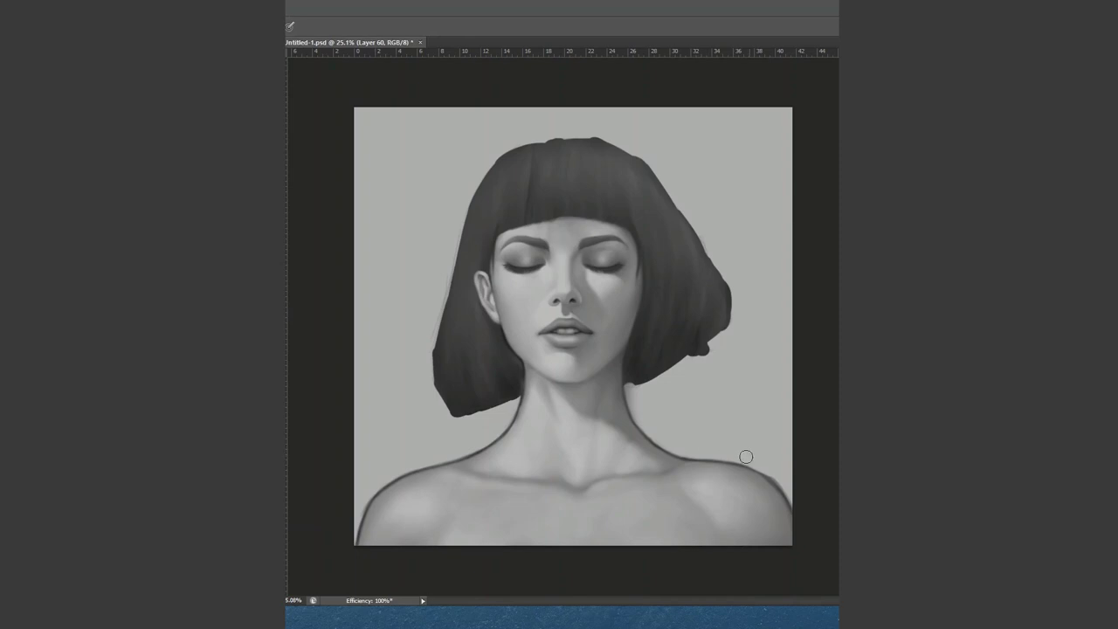
{"action": "key", "text": "ctrl+alt+z"}
{"action": "key", "text": "ctrl+alt+z"}
- On a new layer, draw the top's diagonal edge from the lower-left chest to the right shoulder
{"action": "key", "text": "ctrl+shift+alt+n"}
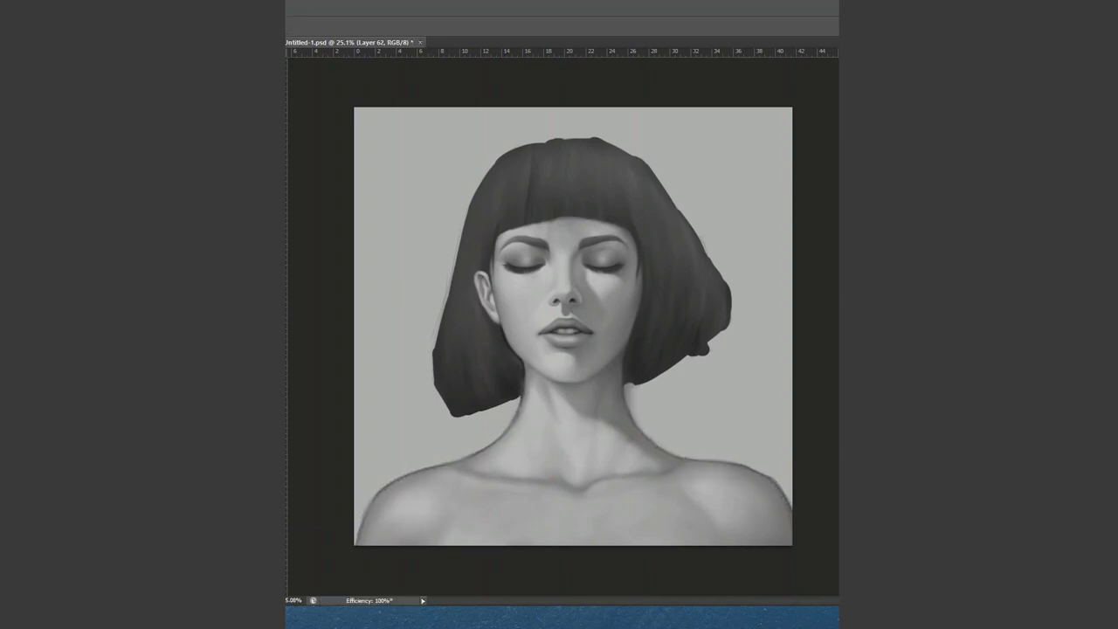
{"action": "left_click_drag", "start_coordinate": [693, 469], "coordinate": [477, 543]}
{"action": "mouse_move", "coordinate": [628, 491]}
{"action": "left_mouse_down"}
{"action": "mouse_move", "coordinate": [467, 545]}
{"action": "mouse_move", "coordinate": [708, 458]}
{"action": "mouse_move", "coordinate": [791, 500]}
{"action": "left_mouse_up"}
{"action": "left_click_drag", "start_coordinate": [555, 518], "coordinate": [472, 545]}
- Warp the neckline strokes into a curve with Free Transform
{"action": "key", "text": "ctrl+t"}
{"action": "right_click", "coordinate": [623, 489]}
{"action": "left_click", "coordinate": [664, 486]}
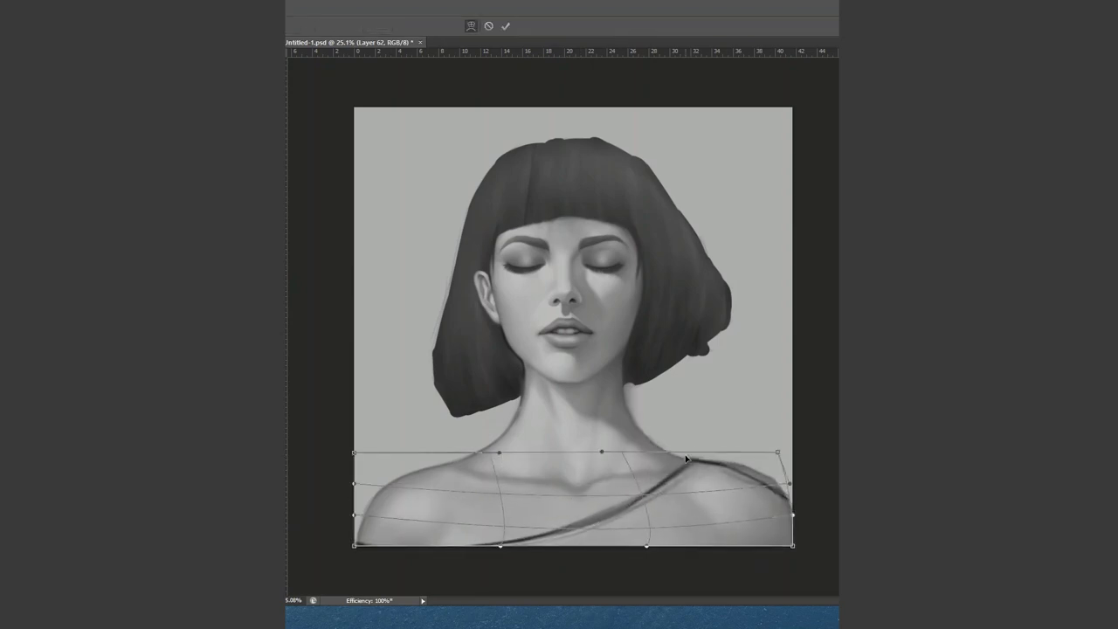
{"action": "left_click_drag", "start_coordinate": [655, 489], "coordinate": [636, 516]}
{"action": "key", "text": "Return"}
- Paint thin strap strokes, a shoulder fold line and the vertical strap, then merge them
{"action": "mouse_move", "coordinate": [697, 470]}
{"action": "left_mouse_down"}
{"action": "mouse_move", "coordinate": [623, 524]}
{"action": "mouse_move", "coordinate": [535, 545]}
{"action": "left_mouse_up"}
{"action": "left_click_drag", "start_coordinate": [680, 515], "coordinate": [641, 545]}
{"action": "left_click_drag", "start_coordinate": [690, 489], "coordinate": [662, 526]}
{"action": "mouse_move", "coordinate": [697, 479]}
{"action": "left_mouse_down"}
{"action": "mouse_move", "coordinate": [635, 545]}
{"action": "mouse_move", "coordinate": [665, 547]}
{"action": "left_mouse_up"}
{"action": "left_click_drag", "start_coordinate": [714, 494], "coordinate": [740, 545]}
{"action": "mouse_move", "coordinate": [478, 545]}
{"action": "left_mouse_down"}
{"action": "mouse_move", "coordinate": [472, 453]}
{"action": "mouse_move", "coordinate": [481, 545]}
{"action": "left_mouse_up"}
{"action": "key", "text": "ctrl+e"}
- Outline the top's shape with the Pen tool and fill it dark
{"action": "key", "text": "p"}
{"action": "left_click", "coordinate": [462, 546]}
{"action": "left_click_drag", "start_coordinate": [795, 515], "coordinate": [802, 540]}
{"action": "left_click", "coordinate": [462, 546]}
{"action": "left_click", "coordinate": [780, 146]}
- Rasterize the top's shape and add a new layer above it, undoing some attempts
{"action": "key", "text": "v"}
{"action": "key", "text": "ctrl+shift+alt+n"}
{"action": "key", "text": "ctrl+alt+z"}
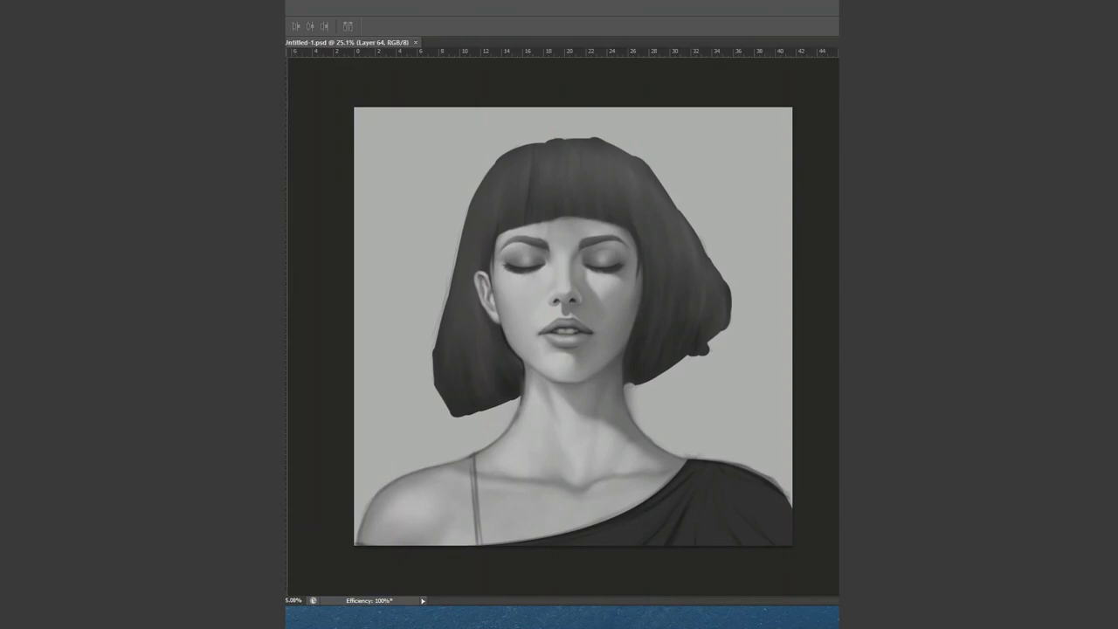
{"action": "key", "text": "ctrl+alt+z"}
{"action": "key", "text": "ctrl+alt+z"}
{"action": "key", "text": "ctrl+alt+z"}
{"action": "key", "text": "v"}
{"action": "key", "text": "ctrl+shift+alt+n"}
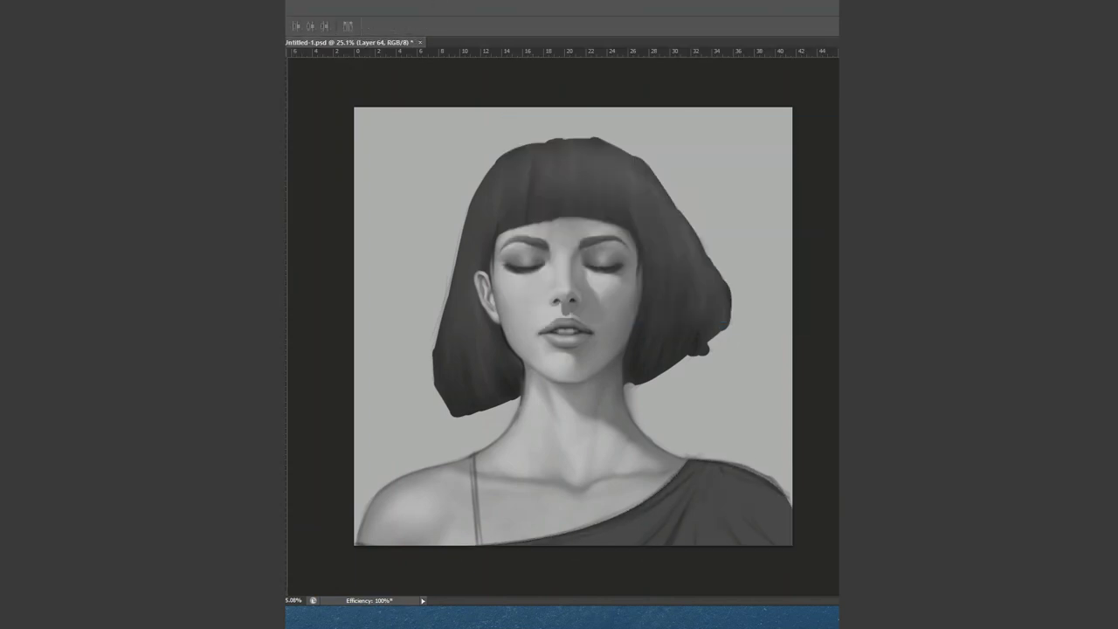
{"action": "key", "text": "ctrl+alt+z"}
{"action": "key", "text": "ctrl+alt+z"}
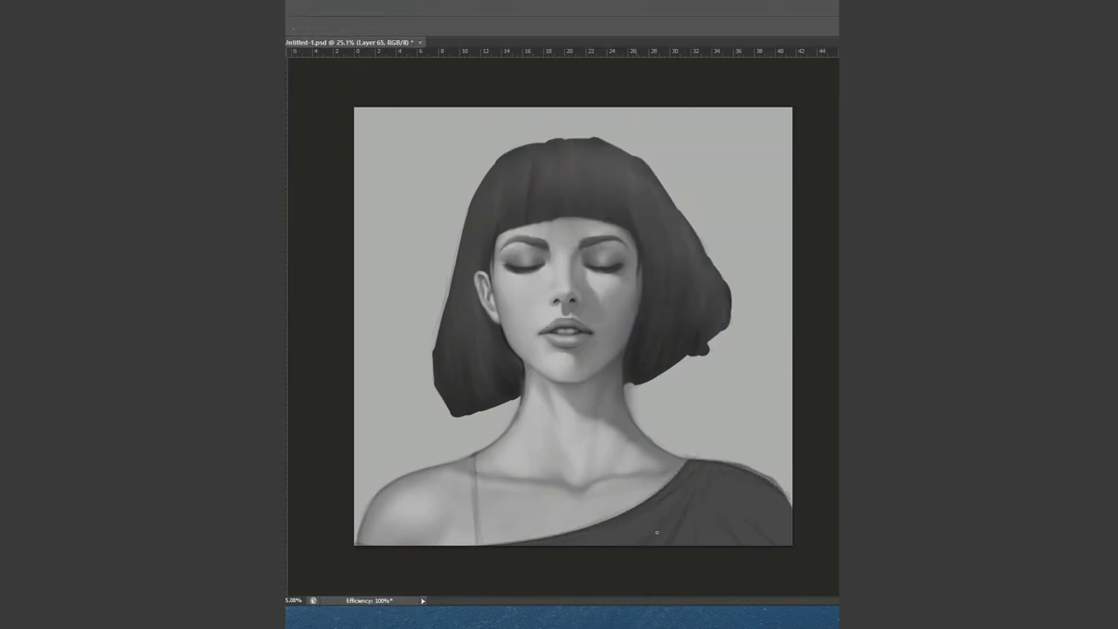
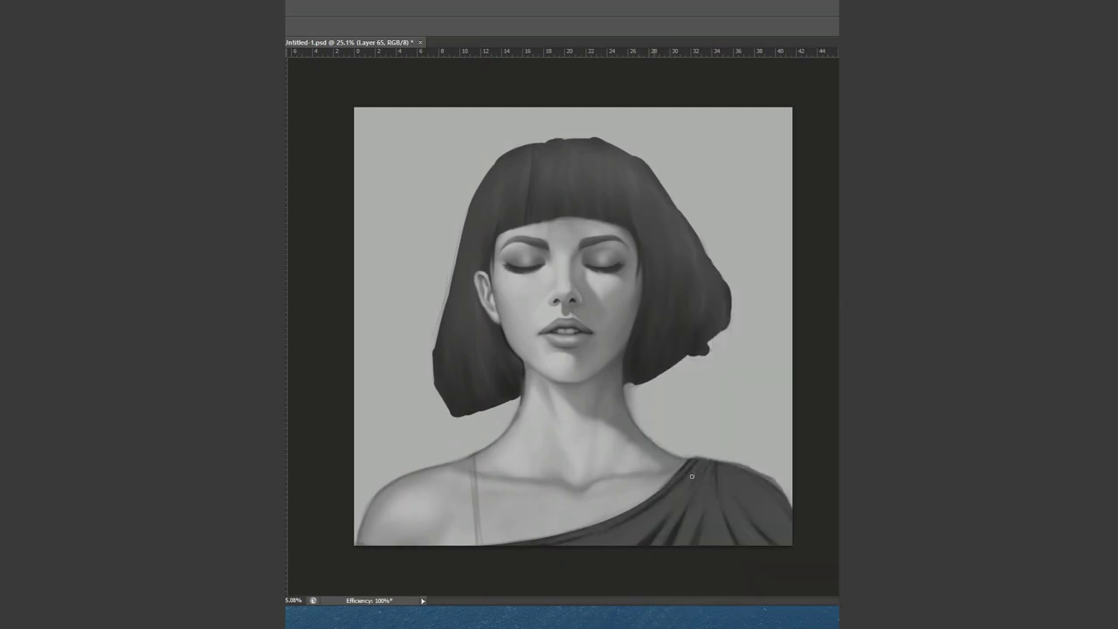
- Choose a soft round brush from the preset picker for shading the drapery
{"action": "scroll", "coordinate": [692, 476], "scroll_direction": "up", "scroll_amount": 2}
{"action": "right_click", "coordinate": [641, 426]}
{"action": "left_click", "coordinate": [665, 422]}
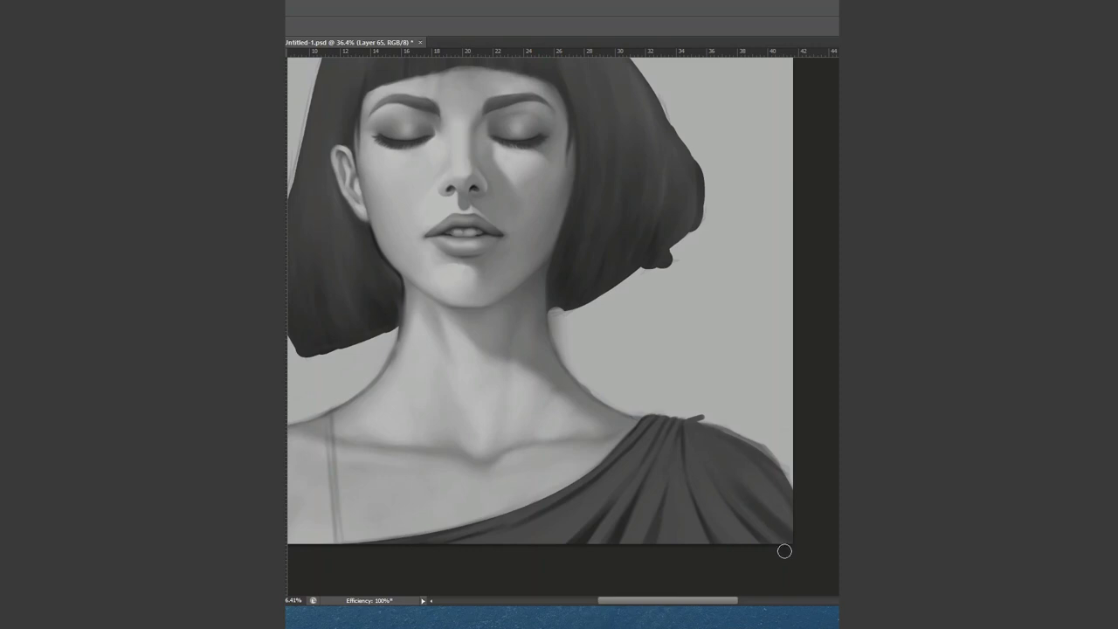
{"action": "right_click", "coordinate": [706, 341]}
{"action": "left_click", "coordinate": [797, 277]}
{"action": "key", "text": "Return"}
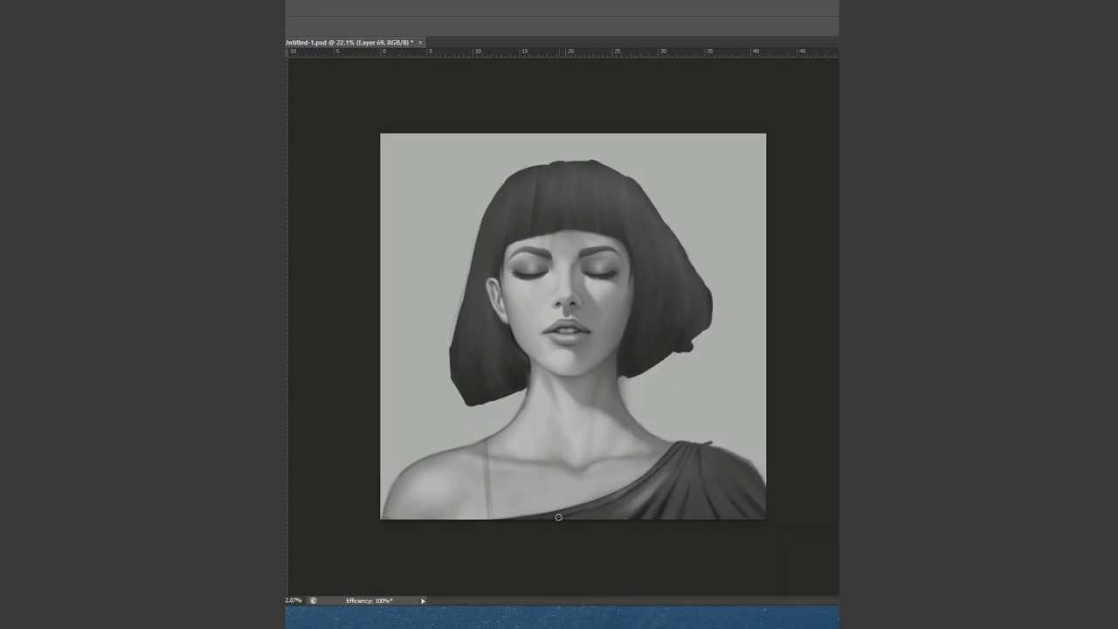
- Paint on the drapery, undo the dark shading, and place the strap outline's first pen point
{"action": "left_click_drag", "start_coordinate": [621, 508], "coordinate": [598, 518]}
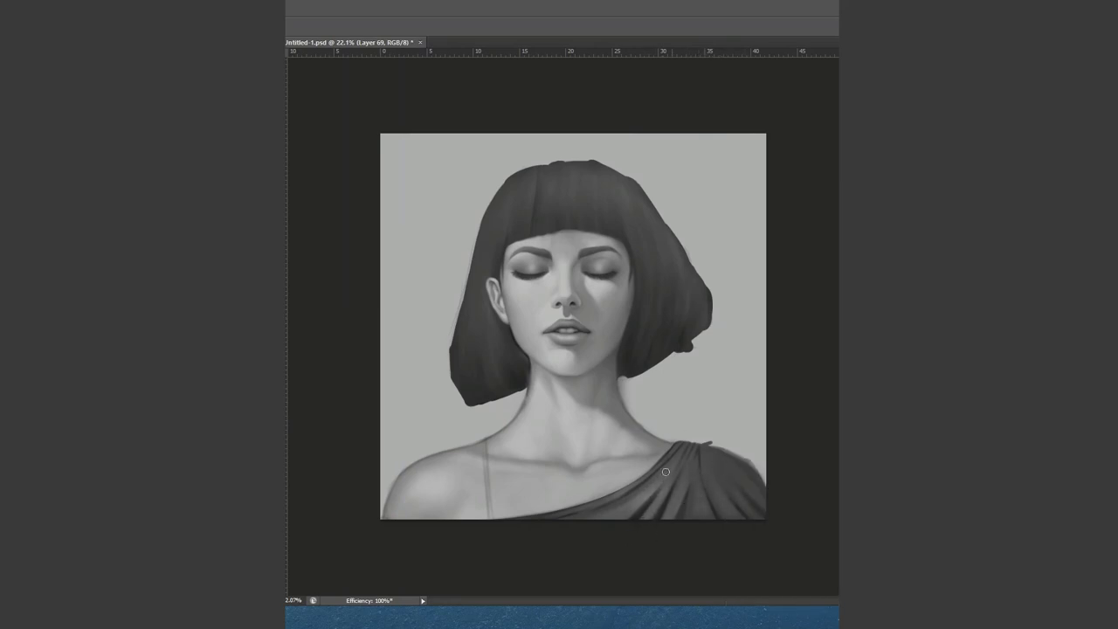
{"action": "scroll", "coordinate": [696, 408], "scroll_direction": "up", "scroll_amount": 1}
{"action": "key", "text": "ctrl+z"}
{"action": "key", "text": "ctrl+z"}
{"action": "key", "text": "ctrl+z"}
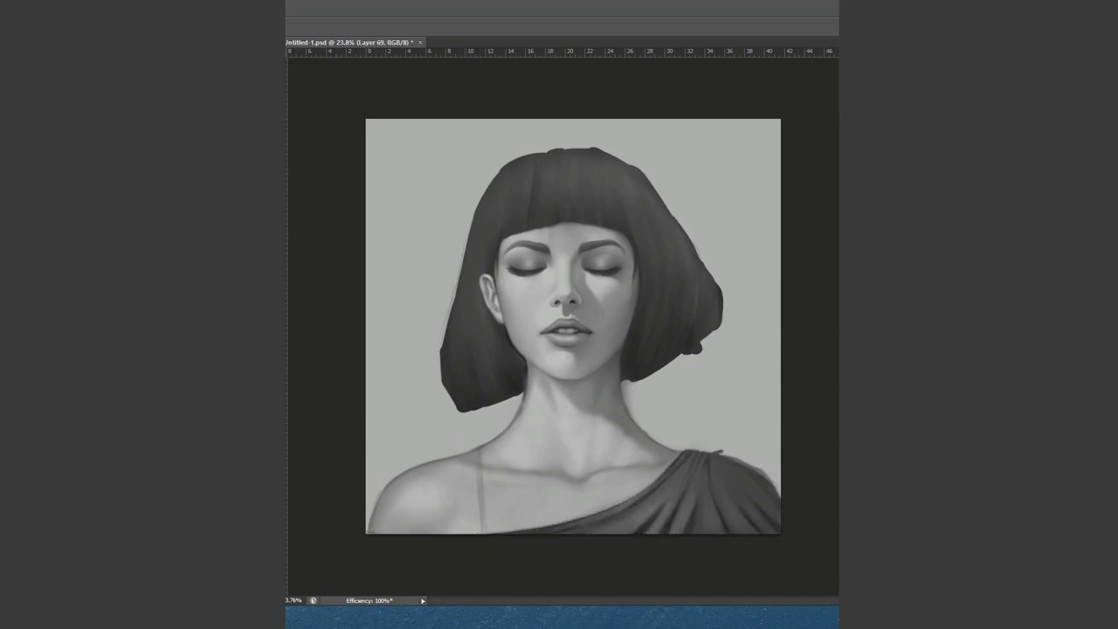
{"action": "key", "text": "p"}
{"action": "left_click", "coordinate": [483, 536]}
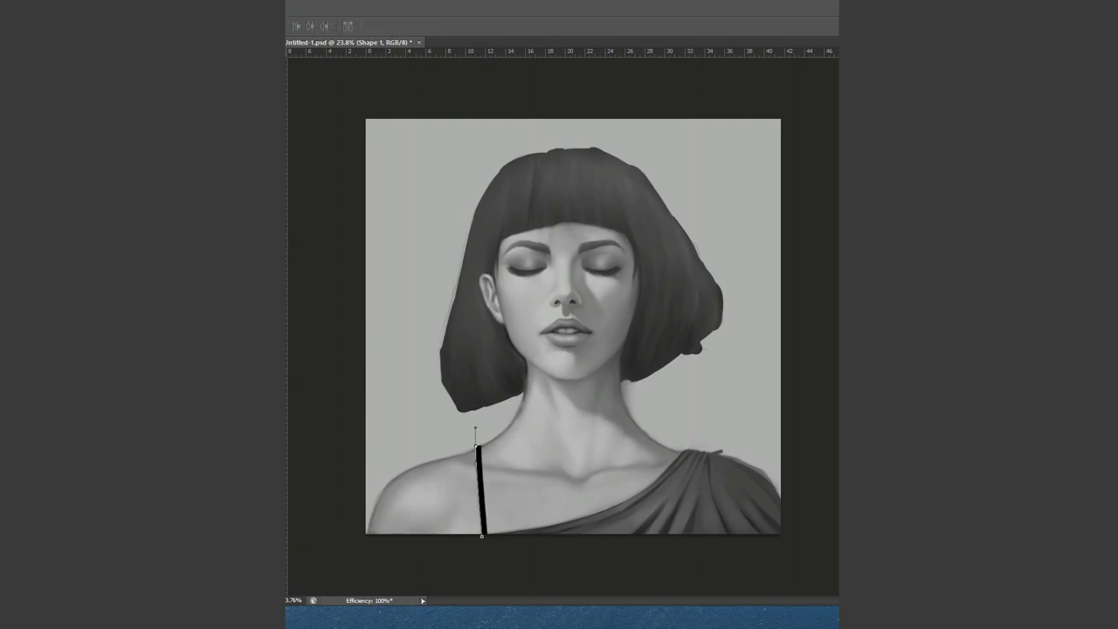
- Fill the strap shape with black and add a layer for strap shading
{"action": "left_click", "coordinate": [783, 156]}
{"action": "key", "text": "b"}
{"action": "key", "text": "ctrl+e"}
{"action": "right_click", "coordinate": [452, 361]}
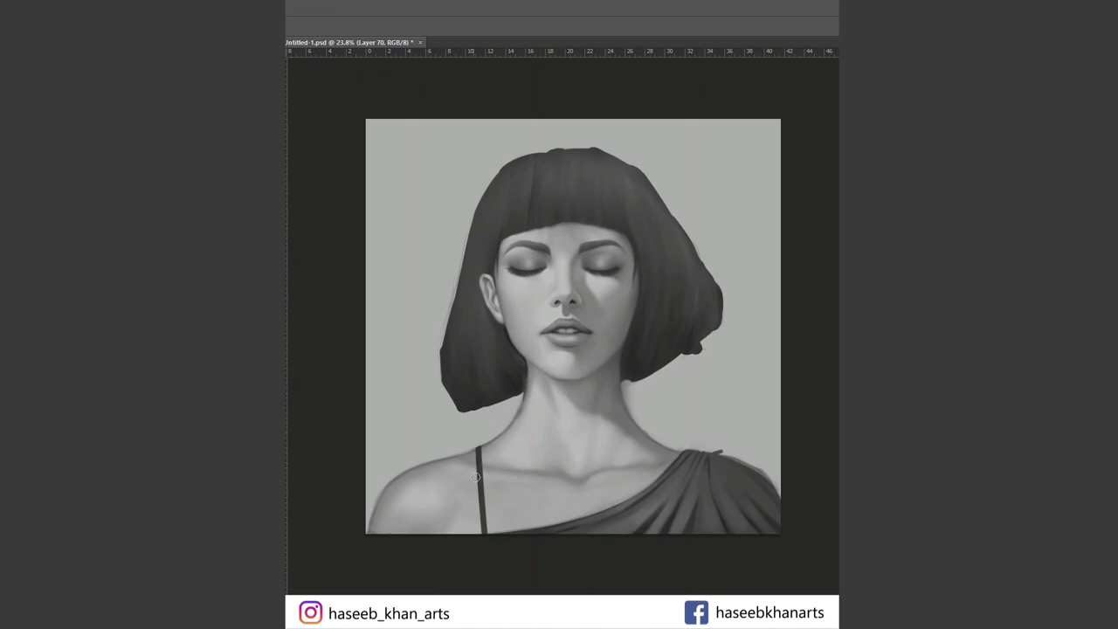
{"action": "right_click", "coordinate": [512, 194]}
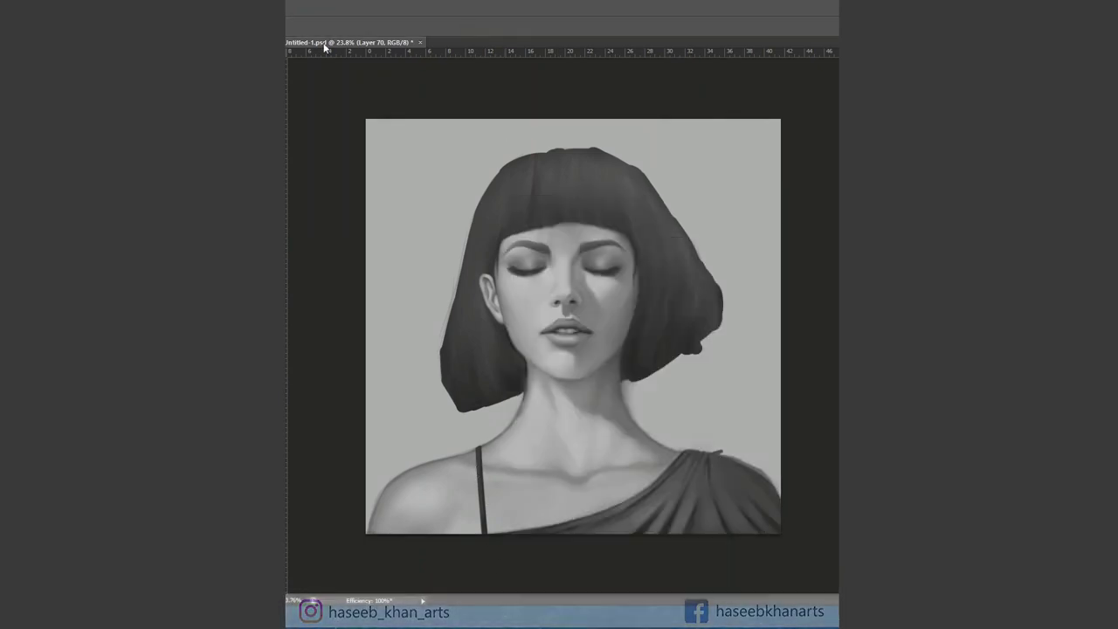
{"action": "scroll", "coordinate": [483, 530], "scroll_direction": "up", "scroll_amount": 4}
- Paint highlights and shadows along the strap, undo the dark strokes, and fit the portrait in view
{"action": "left_click_drag", "start_coordinate": [441, 359], "coordinate": [453, 489]}
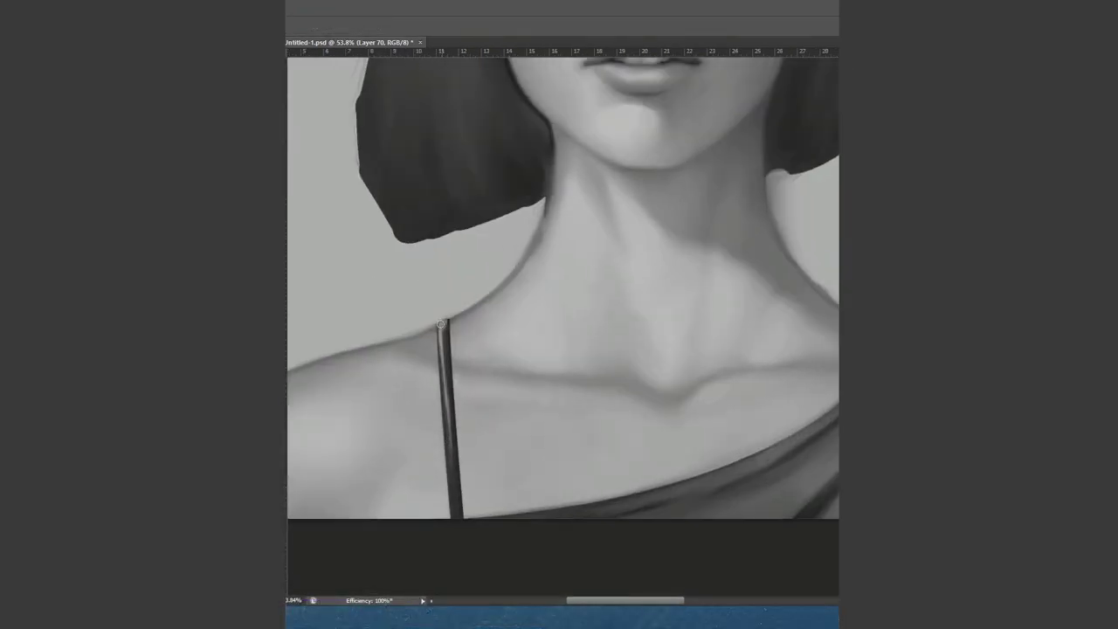
{"action": "mouse_move", "coordinate": [447, 428]}
{"action": "left_mouse_down"}
{"action": "mouse_move", "coordinate": [453, 475]}
{"action": "mouse_move", "coordinate": [442, 349]}
{"action": "left_mouse_up"}
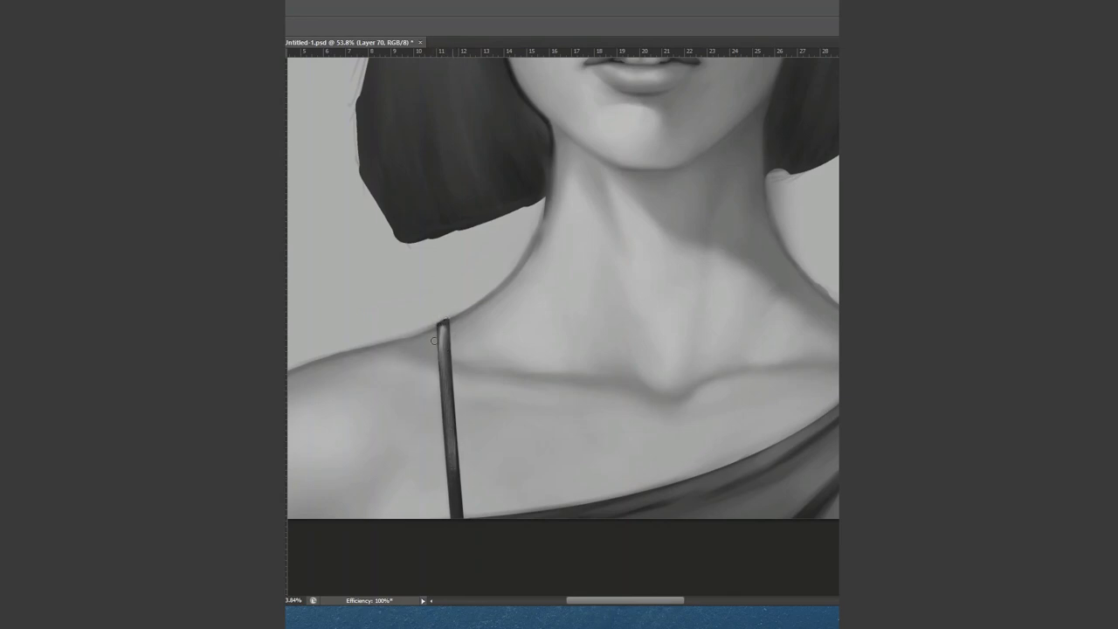
{"action": "left_click_drag", "start_coordinate": [457, 476], "coordinate": [459, 444]}
{"action": "scroll", "coordinate": [459, 329], "scroll_direction": "down", "scroll_amount": 1}
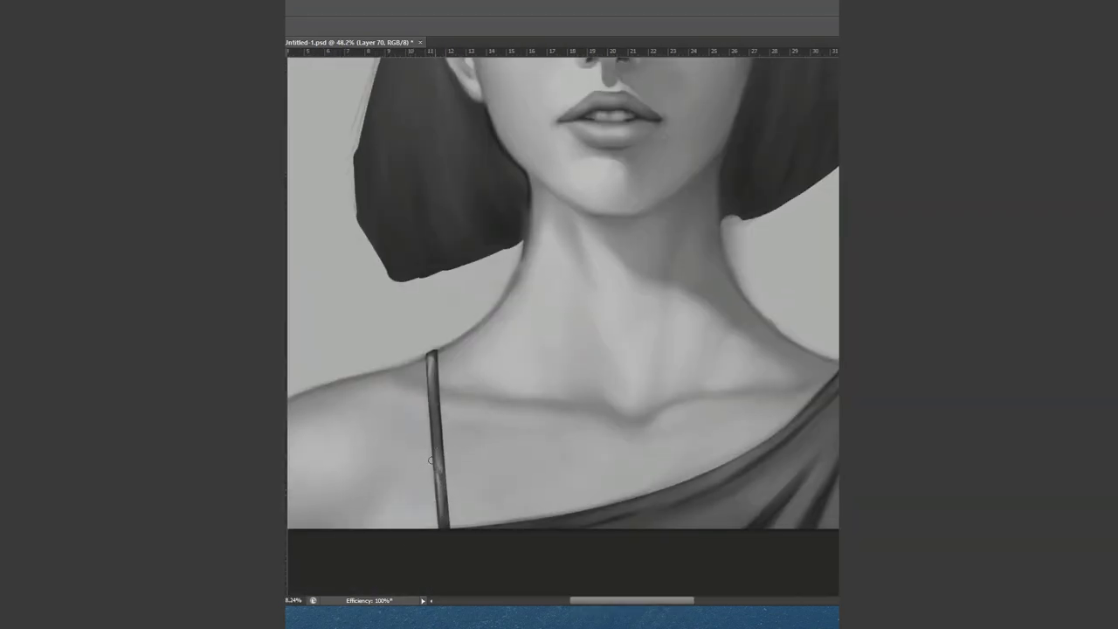
{"action": "key", "text": "ctrl+shift+alt+n"}
{"action": "mouse_move", "coordinate": [448, 524]}
{"action": "left_mouse_down"}
{"action": "mouse_move", "coordinate": [441, 358]}
{"action": "mouse_move", "coordinate": [439, 531]}
{"action": "left_mouse_up"}
{"action": "key", "text": "ctrl+alt+z"}
{"action": "key", "text": "ctrl+alt+z"}
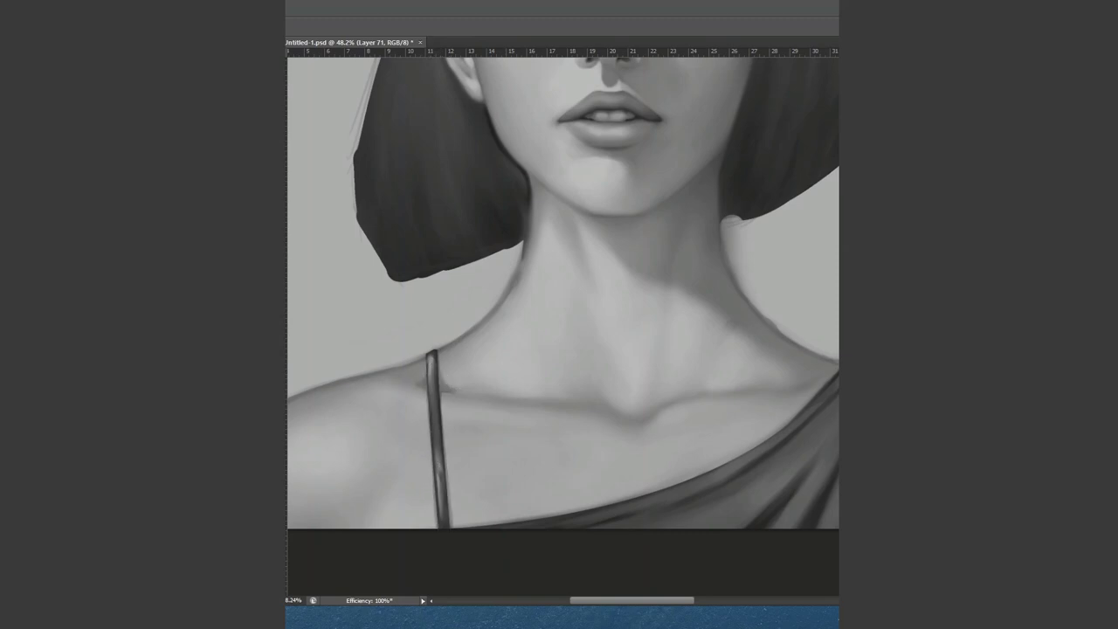
{"action": "key", "text": "ctrl+0"}
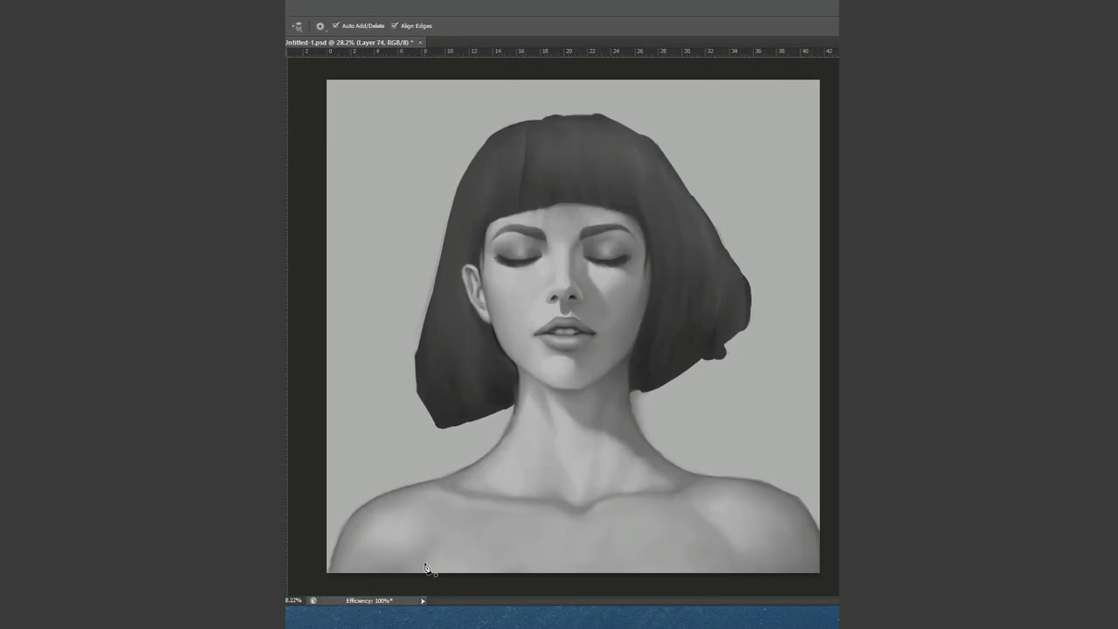
- Draw and close a dark curved neckline shape across the shoulders with the Pen tool
{"action": "left_click_drag", "start_coordinate": [776, 491], "coordinate": [781, 500]}
{"action": "left_click", "coordinate": [828, 583]}
{"action": "left_click", "coordinate": [328, 580]}
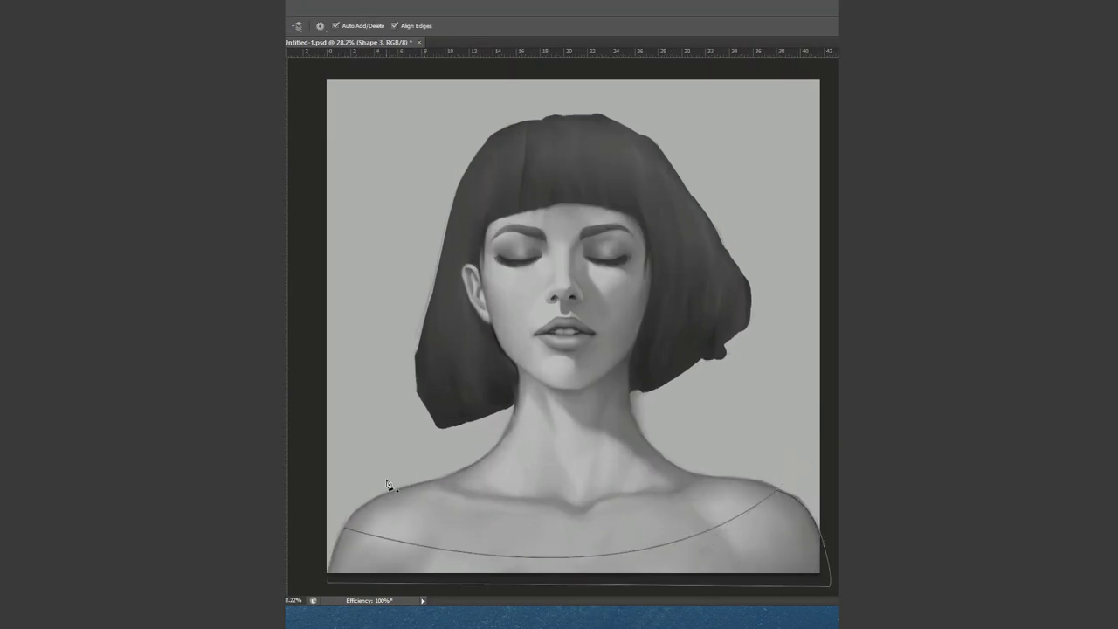
{"action": "left_click", "coordinate": [345, 528]}
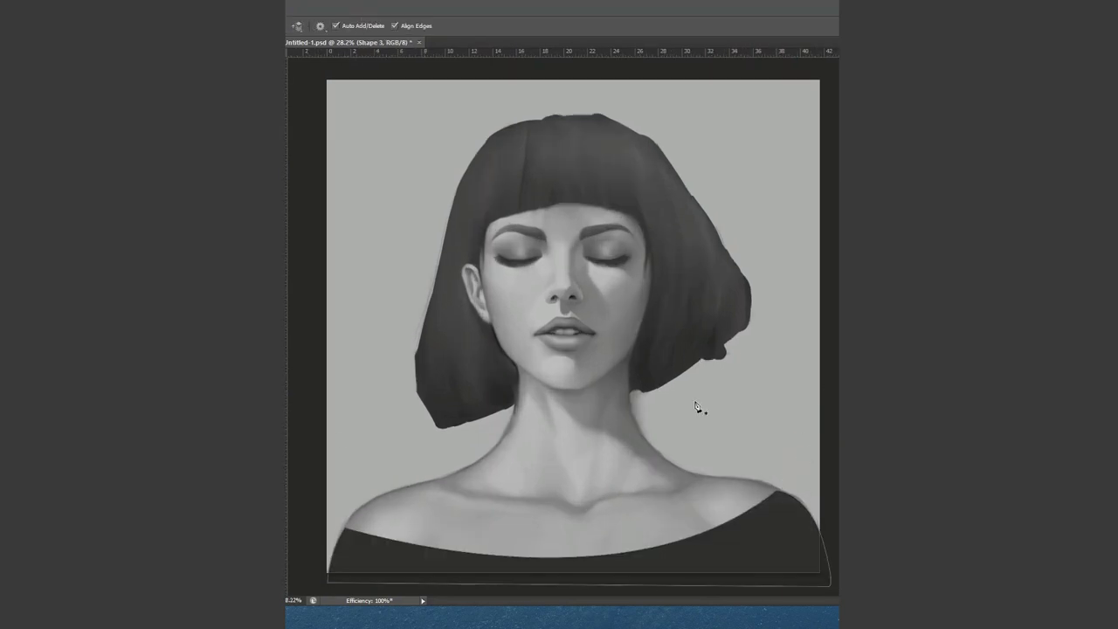
- On a new layer, brush thin straps over the left and right shoulders
{"action": "key", "text": "ctrl+shift+alt+n"}
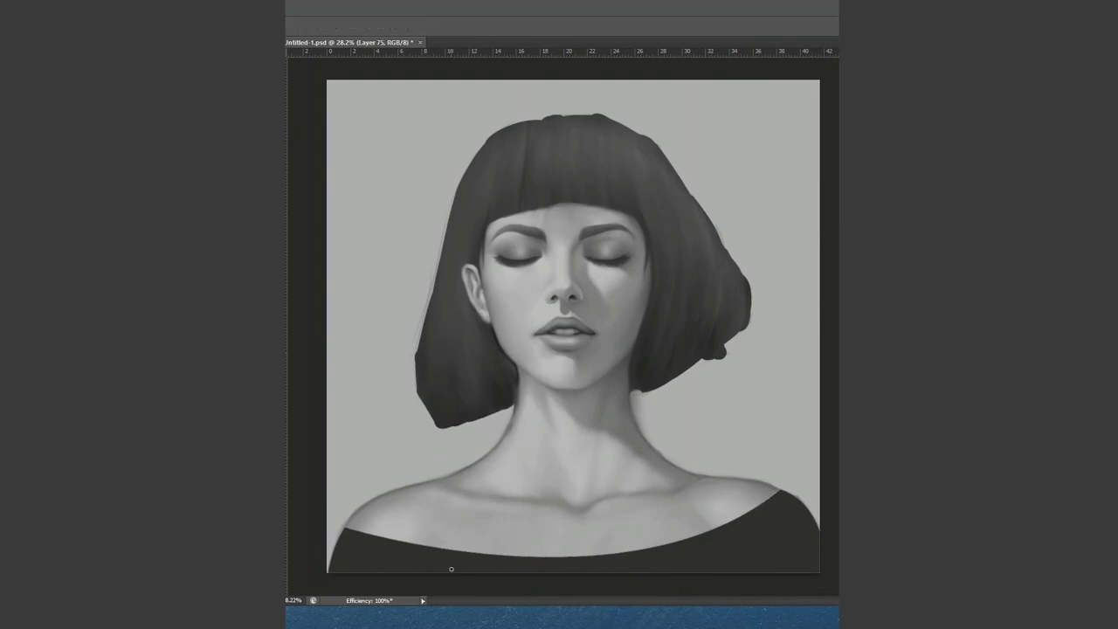
{"action": "left_click_drag", "start_coordinate": [437, 482], "coordinate": [449, 550]}
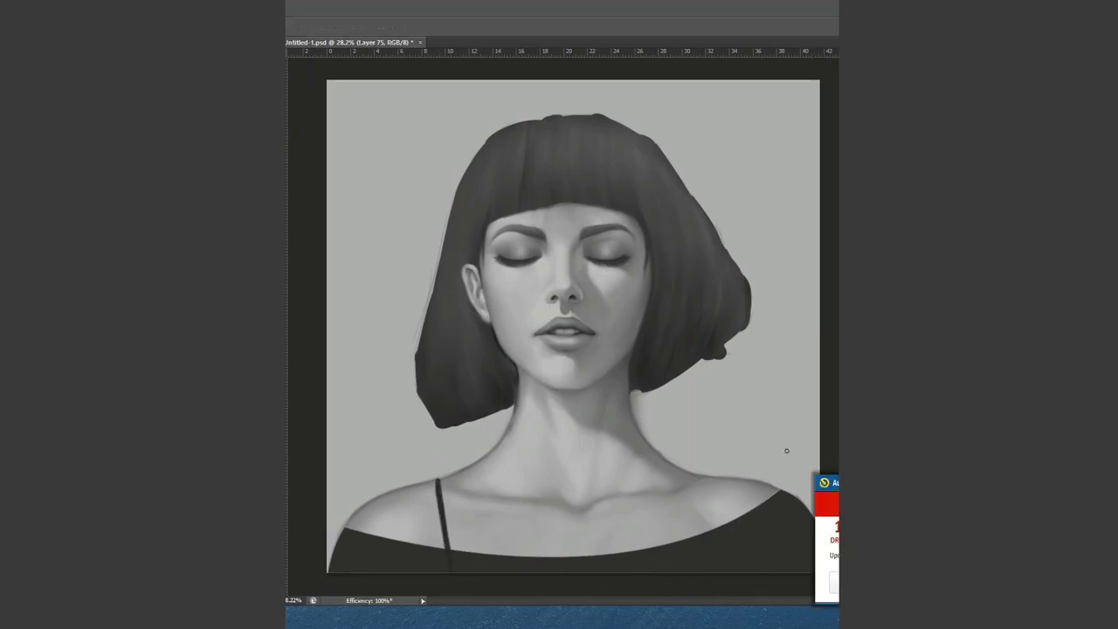
{"action": "left_click_drag", "start_coordinate": [696, 483], "coordinate": [697, 545]}
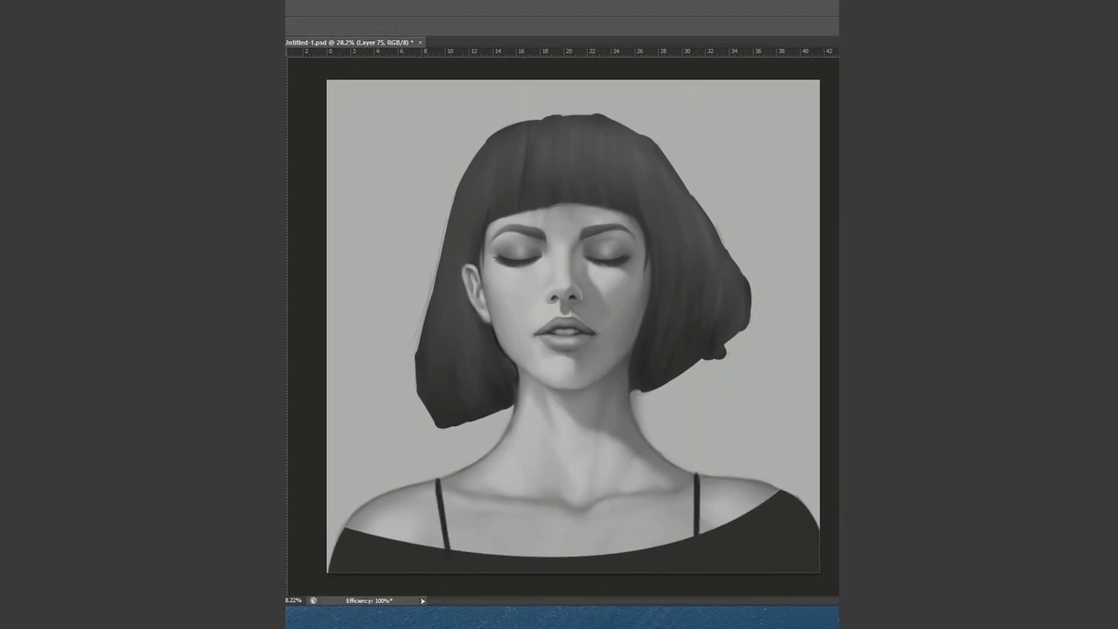
{"action": "right_click", "coordinate": [489, 196]}
{"action": "key", "text": "Escape"}
{"action": "key", "text": "ctrl+shift+alt+n"}
- Test a gradient on new layers, then discard the gradient test layers
{"action": "key", "text": "g"}
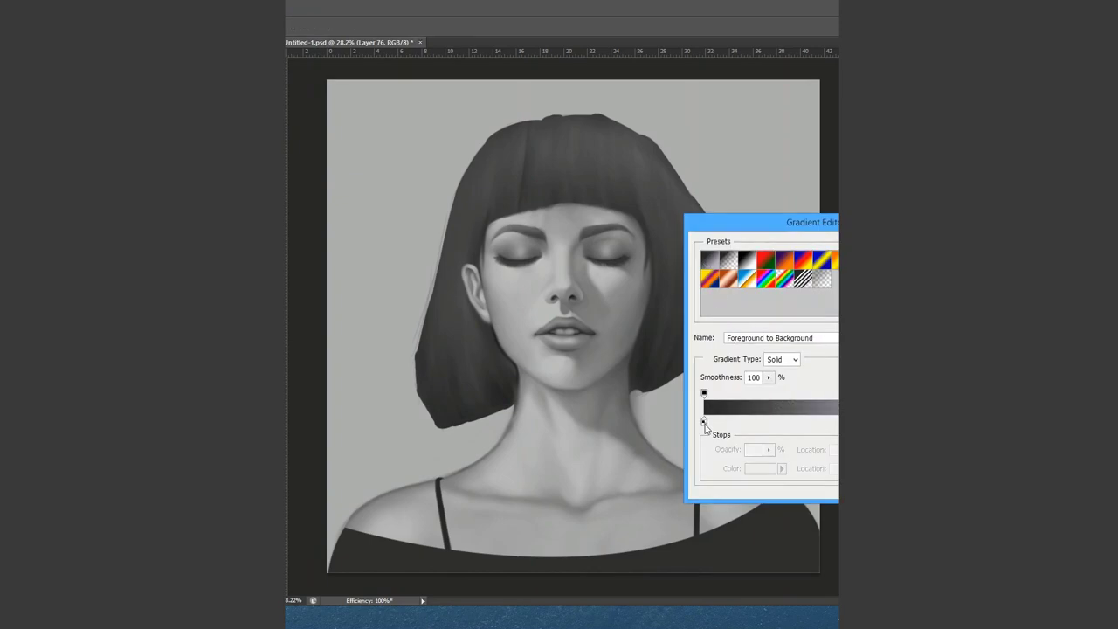
{"action": "key", "text": "Return"}
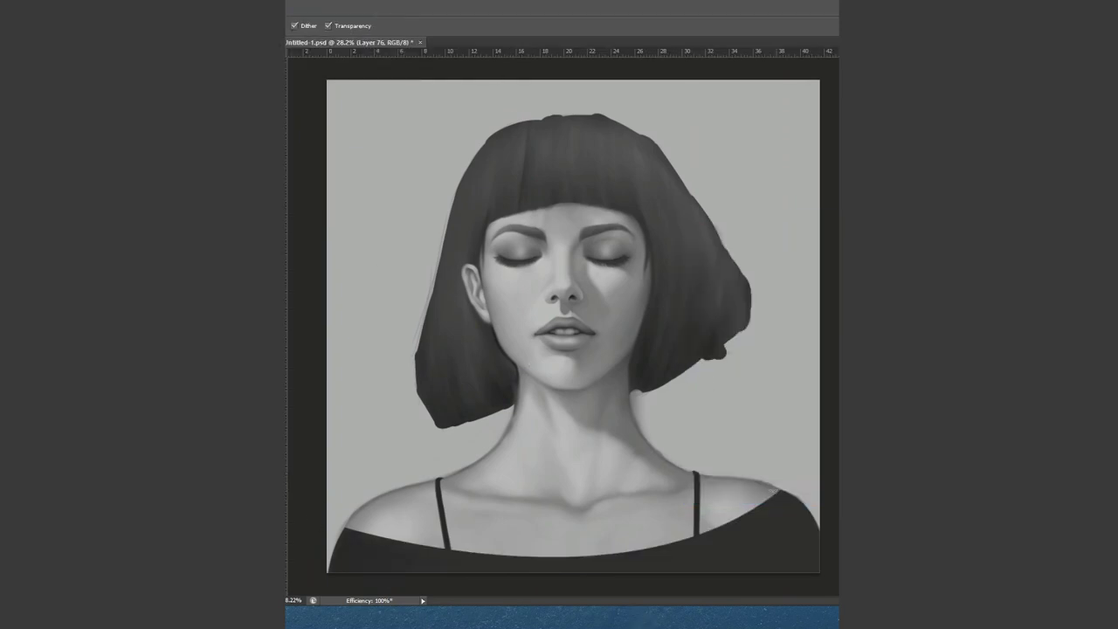
{"action": "key", "text": "ctrl+shift+alt+n"}
{"action": "key", "text": "ctrl+shift+alt+n"}
{"action": "key", "text": "ctrl+alt+z"}
{"action": "key", "text": "ctrl+alt+z"}
{"action": "key", "text": "ctrl+alt+z"}
{"action": "key", "text": "b"}
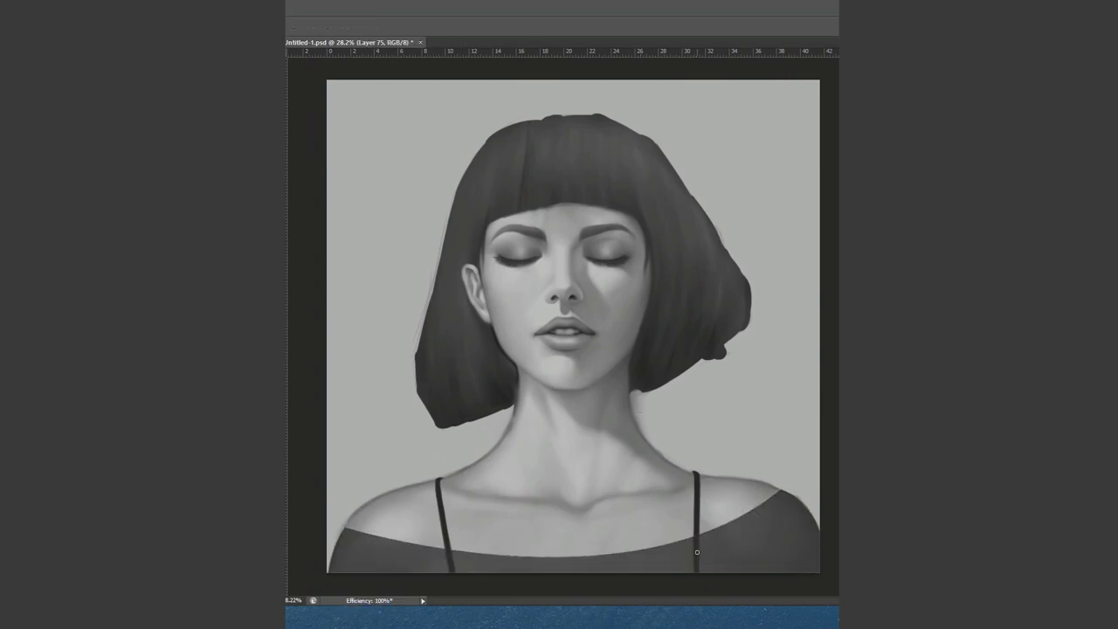
{"action": "key", "text": "ctrl+alt+z"}
{"action": "key", "text": "ctrl+alt+z"}
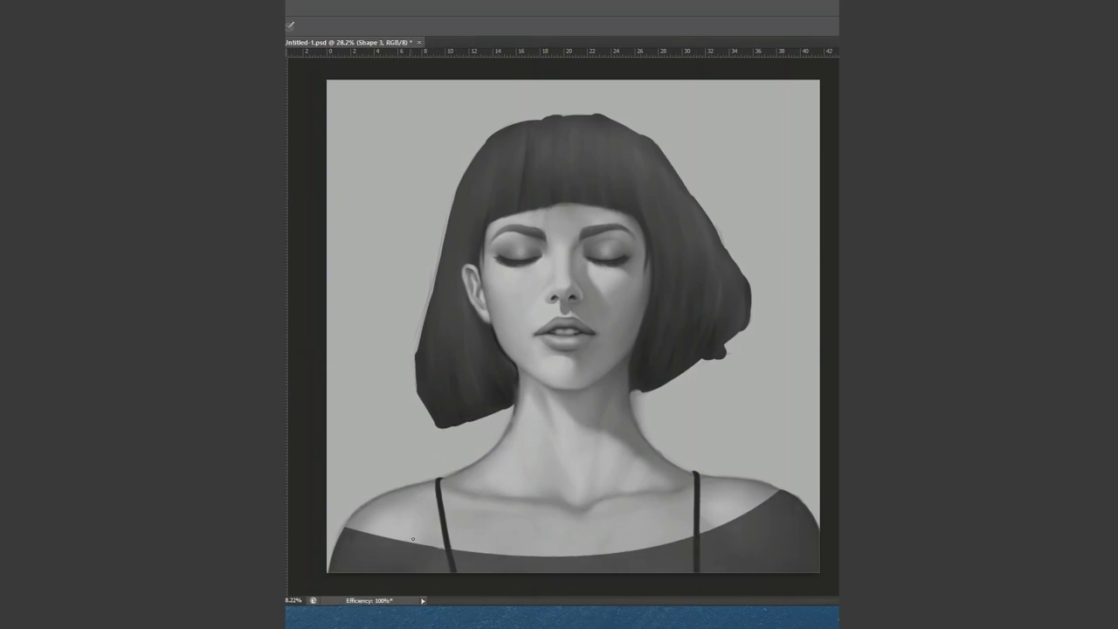
- Darken the top's left-shoulder edge, save, and make the Shape 3 top semi-transparent
{"action": "right_click", "coordinate": [367, 534]}
{"action": "key", "text": "Escape"}
{"action": "left_click_drag", "start_coordinate": [340, 533], "coordinate": [398, 537]}
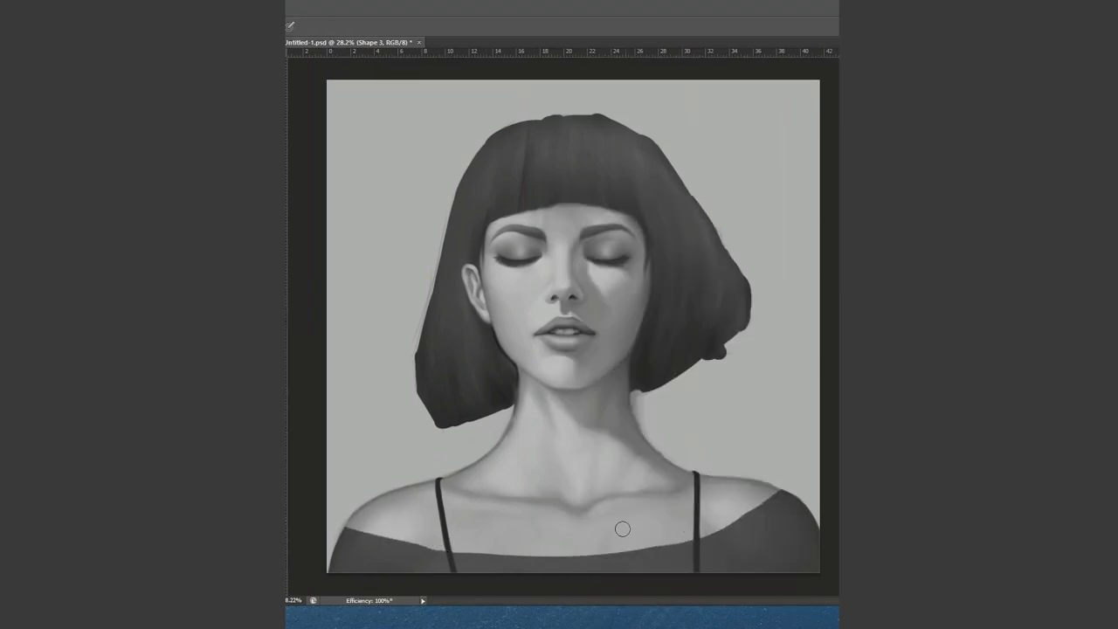
{"action": "key", "text": "ctrl+s"}
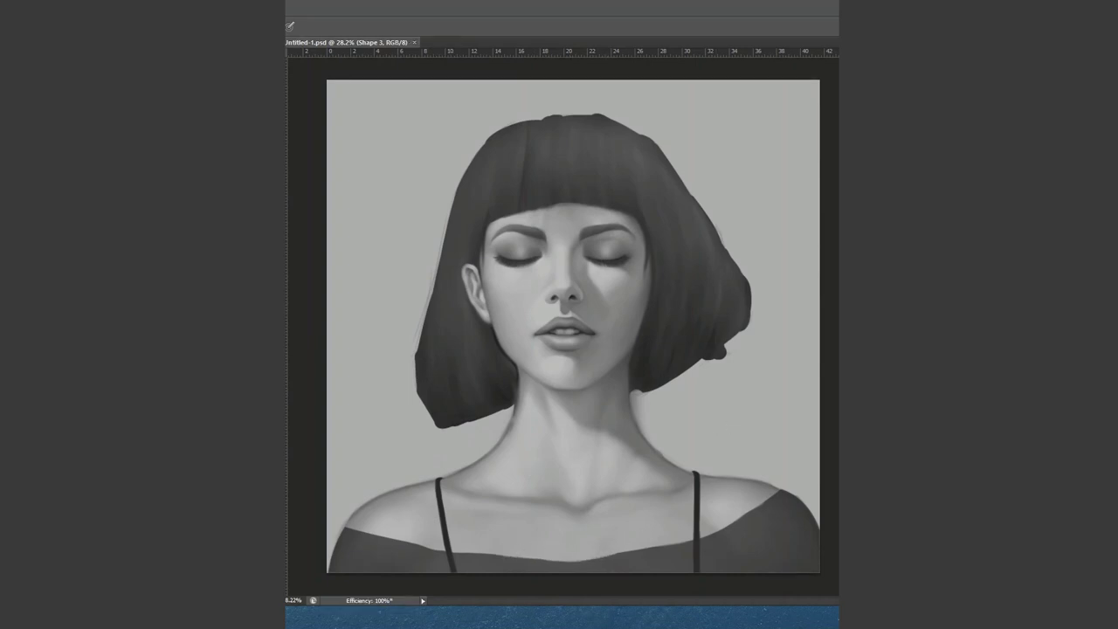
{"action": "key", "text": "0"}
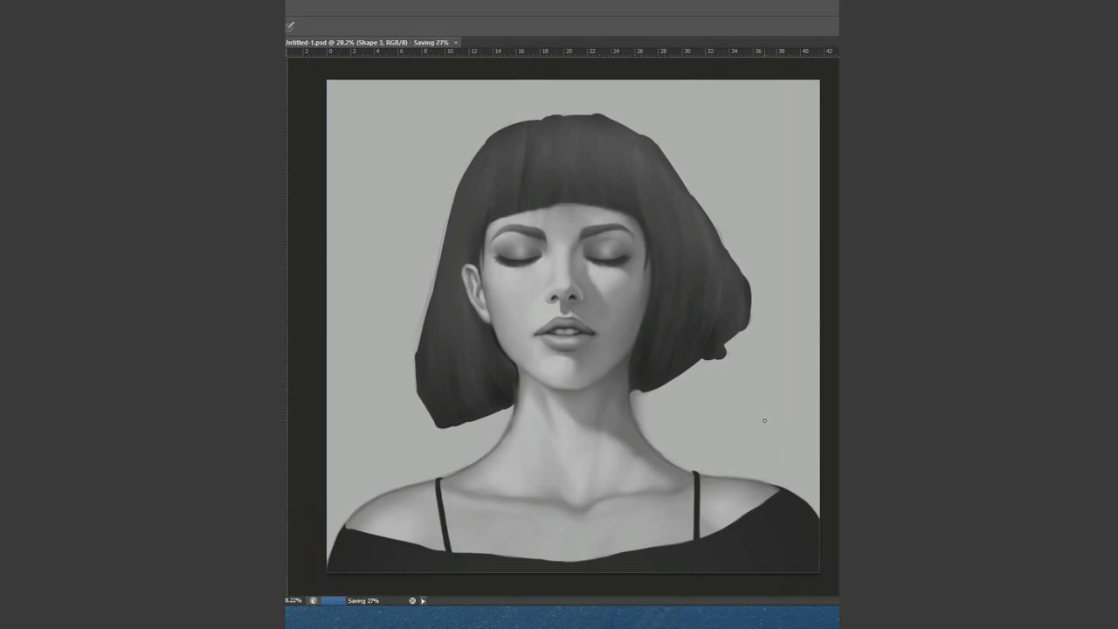
{"action": "key", "text": "5"}
- Merge the top's shape down and darken the hair's left outer edge and lower tip
{"action": "key", "text": "ctrl+e"}
{"action": "scroll", "coordinate": [508, 353], "scroll_direction": "down", "scroll_amount": 1}
{"action": "mouse_move", "coordinate": [447, 417]}
{"action": "left_mouse_down"}
{"action": "mouse_move", "coordinate": [433, 366]}
{"action": "mouse_move", "coordinate": [475, 171]}
{"action": "left_mouse_up"}
{"action": "mouse_move", "coordinate": [433, 381]}
{"action": "left_mouse_down"}
{"action": "mouse_move", "coordinate": [463, 417]}
{"action": "mouse_move", "coordinate": [435, 327]}
{"action": "left_mouse_up"}
{"action": "left_click_drag", "start_coordinate": [483, 411], "coordinate": [500, 403]}
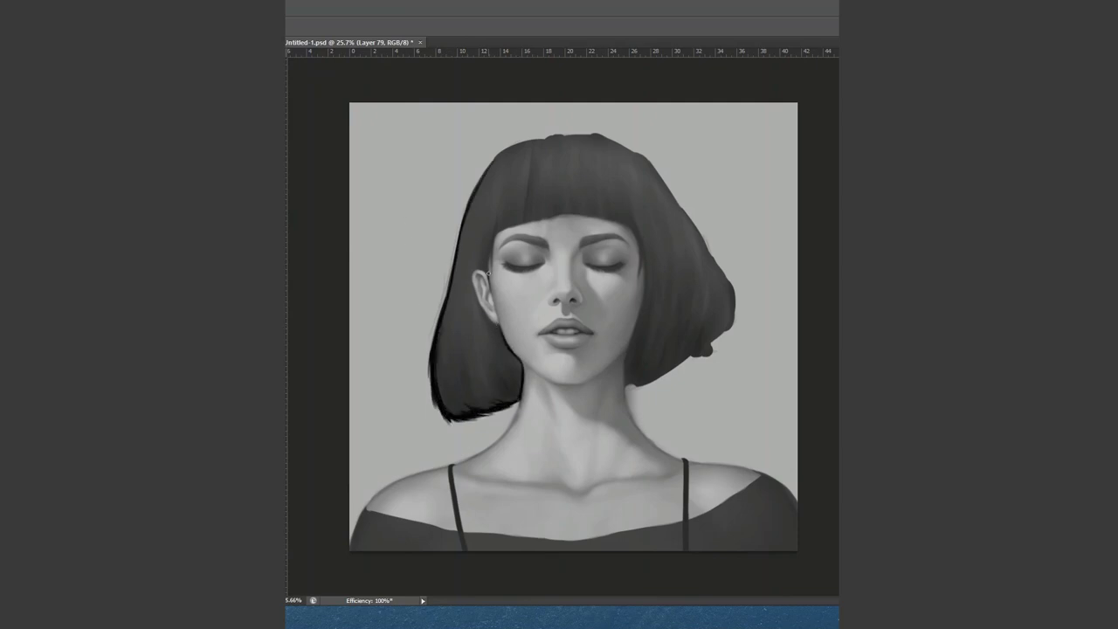
- Paint loose strands across the right cheek and outline the hair's right and top edges
{"action": "mouse_move", "coordinate": [640, 266]}
{"action": "left_mouse_down"}
{"action": "mouse_move", "coordinate": [587, 335]}
{"action": "mouse_move", "coordinate": [620, 304]}
{"action": "left_mouse_up"}
{"action": "left_click_drag", "start_coordinate": [646, 241], "coordinate": [580, 366]}
{"action": "left_click_drag", "start_coordinate": [642, 262], "coordinate": [594, 360]}
{"action": "left_click_drag", "start_coordinate": [640, 281], "coordinate": [593, 380]}
{"action": "mouse_move", "coordinate": [638, 325]}
{"action": "left_mouse_down"}
{"action": "mouse_move", "coordinate": [613, 374]}
{"action": "mouse_move", "coordinate": [638, 384]}
{"action": "mouse_move", "coordinate": [674, 372]}
{"action": "mouse_move", "coordinate": [734, 299]}
{"action": "left_mouse_up"}
{"action": "mouse_move", "coordinate": [712, 350]}
{"action": "left_mouse_down"}
{"action": "mouse_move", "coordinate": [735, 282]}
{"action": "mouse_move", "coordinate": [603, 135]}
{"action": "mouse_move", "coordinate": [548, 137]}
{"action": "mouse_move", "coordinate": [504, 157]}
{"action": "left_mouse_up"}
{"action": "left_click_drag", "start_coordinate": [500, 207], "coordinate": [489, 256]}
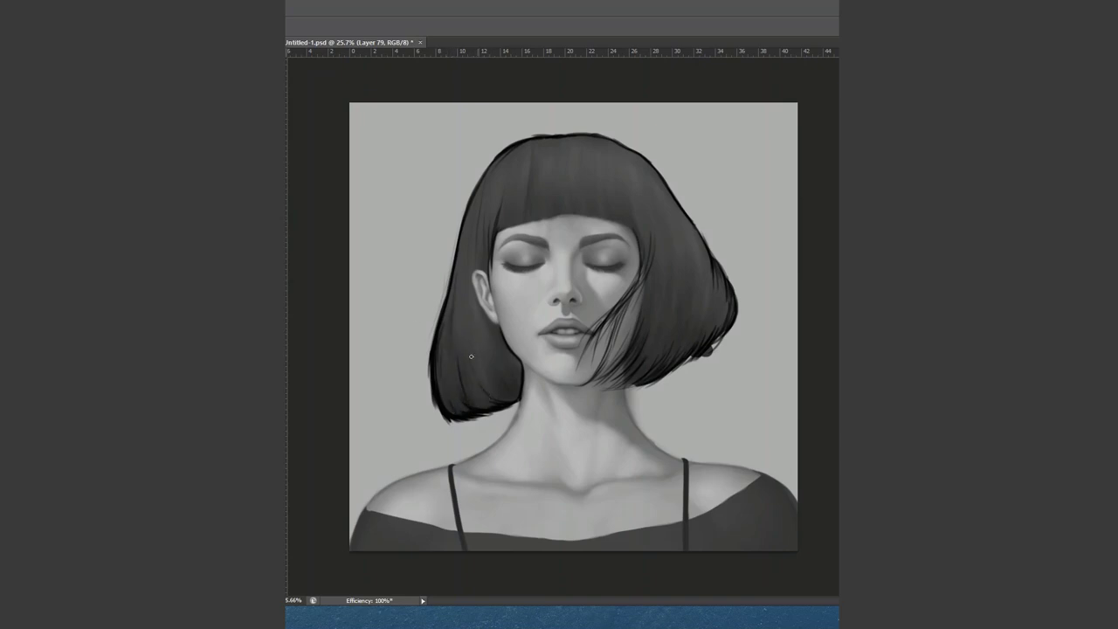
- Paint thin strands on the hair's right side, upper fringe, and the fringe's lower edge
{"action": "left_click_drag", "start_coordinate": [646, 283], "coordinate": [613, 362]}
{"action": "left_click_drag", "start_coordinate": [669, 248], "coordinate": [662, 313]}
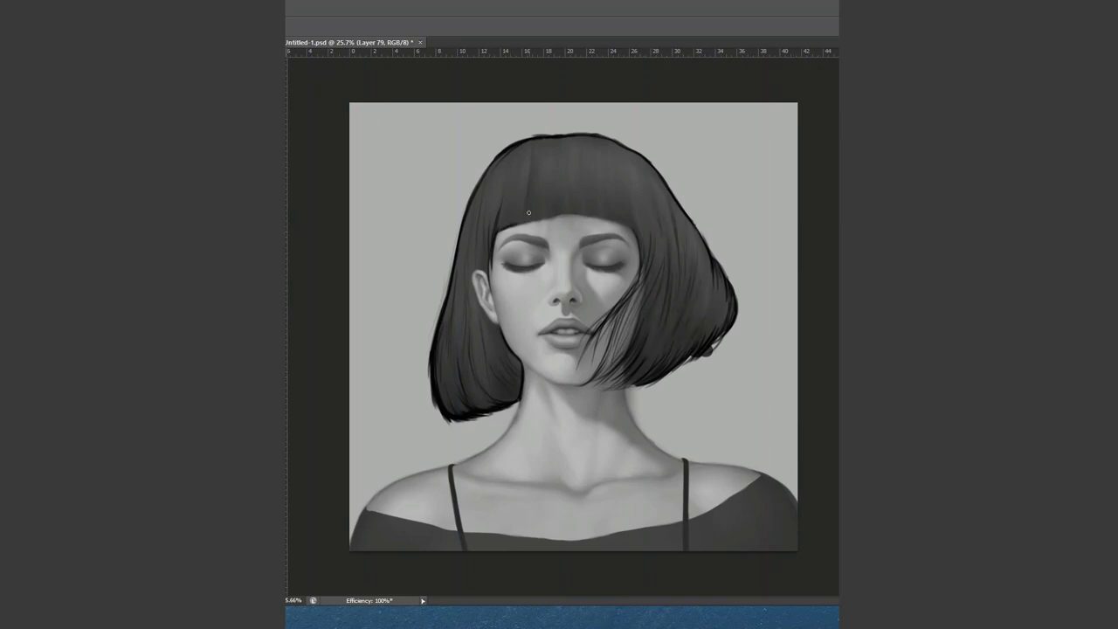
{"action": "mouse_move", "coordinate": [583, 202]}
{"action": "left_mouse_down"}
{"action": "mouse_move", "coordinate": [576, 160]}
{"action": "mouse_move", "coordinate": [630, 227]}
{"action": "left_mouse_up"}
{"action": "left_click_drag", "start_coordinate": [645, 157], "coordinate": [635, 199]}
{"action": "left_click_drag", "start_coordinate": [585, 145], "coordinate": [603, 165]}
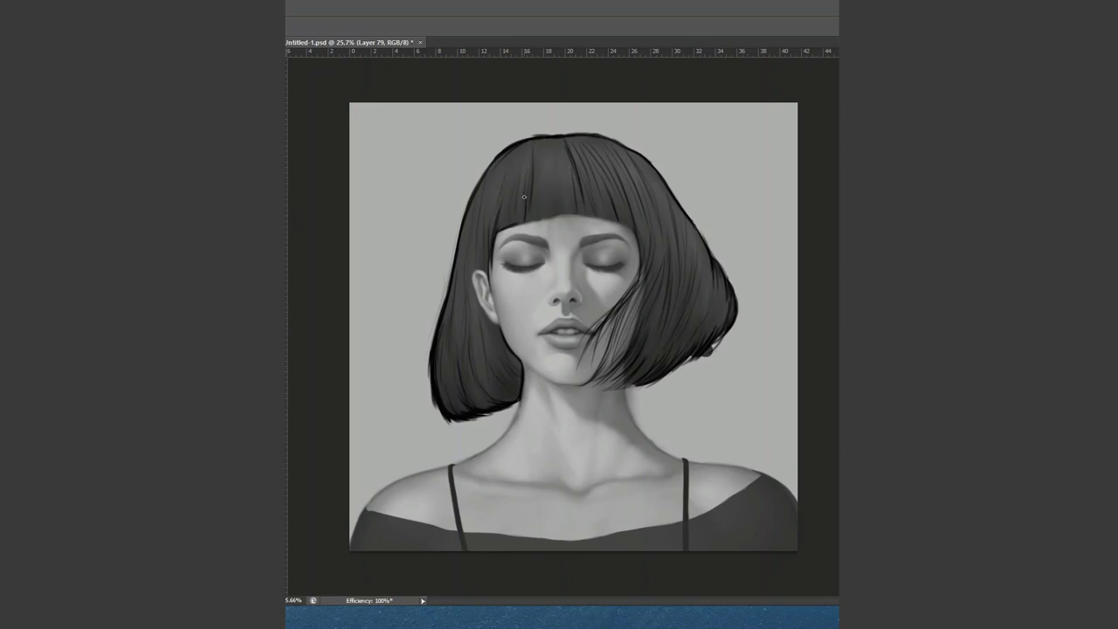
{"action": "left_click_drag", "start_coordinate": [559, 205], "coordinate": [555, 157]}
{"action": "left_click_drag", "start_coordinate": [525, 217], "coordinate": [623, 218]}
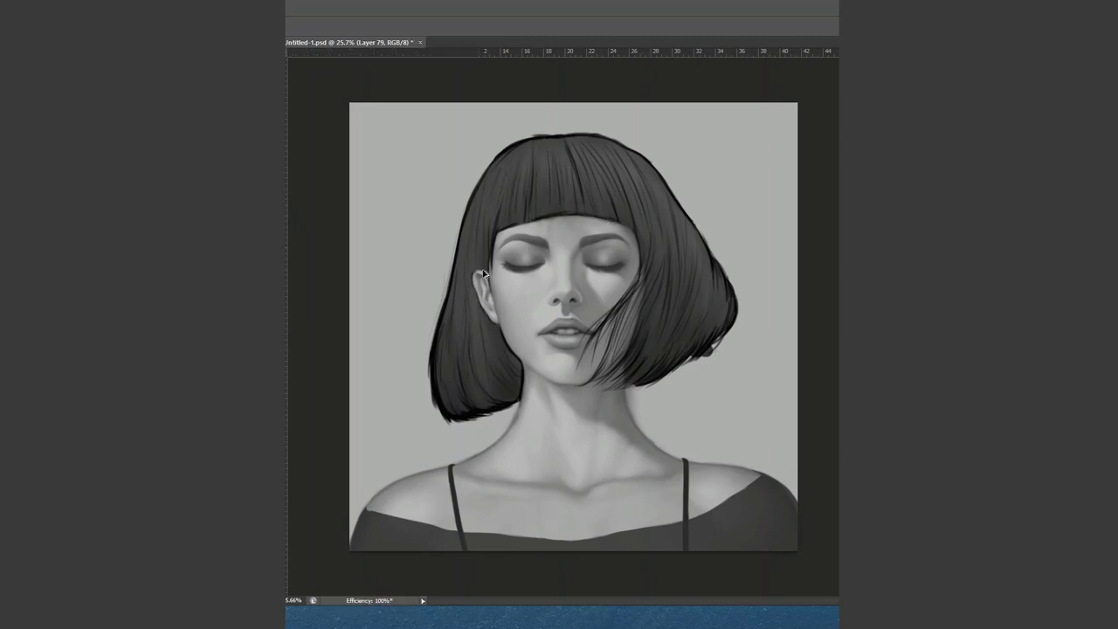
- On a new layer, darken the left, right, and top of the hair with a larger brush
{"action": "right_click", "coordinate": [592, 320]}
{"action": "key", "text": "Escape"}
{"action": "scroll", "coordinate": [592, 319], "scroll_direction": "up", "scroll_amount": 2}
{"action": "key", "text": "ctrl+shift+alt+n"}
{"action": "right_click", "coordinate": [511, 416]}
{"action": "key", "text": "Escape"}
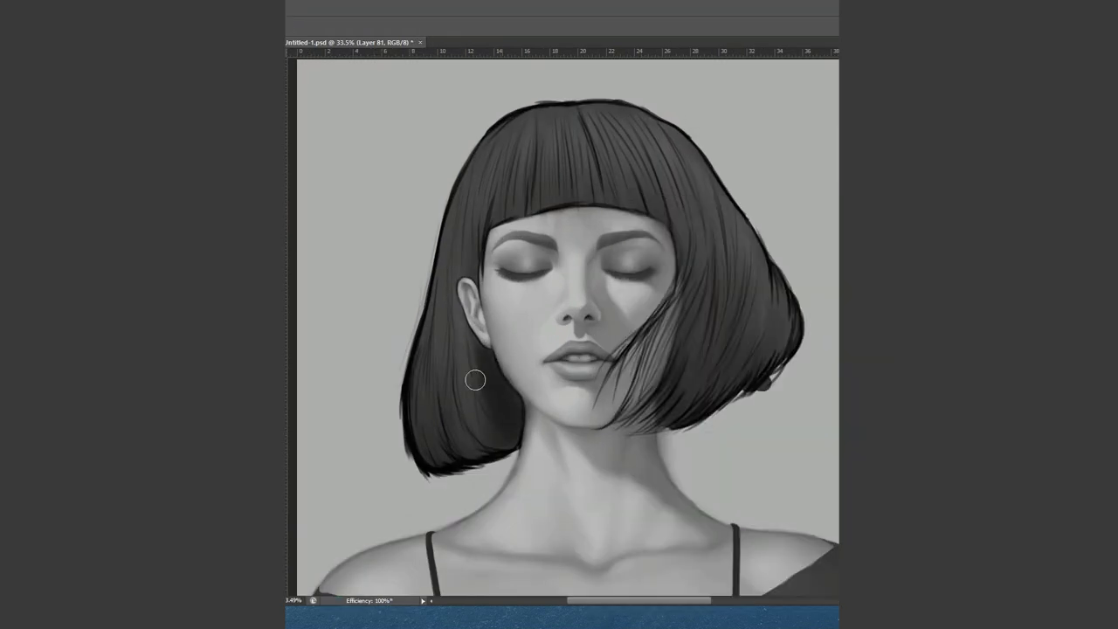
{"action": "right_click", "coordinate": [498, 394]}
{"action": "key", "text": "Escape"}
{"action": "left_click_drag", "start_coordinate": [436, 262], "coordinate": [459, 452]}
{"action": "mouse_move", "coordinate": [655, 306]}
{"action": "left_mouse_down"}
{"action": "mouse_move", "coordinate": [640, 426]}
{"action": "mouse_move", "coordinate": [669, 200]}
{"action": "left_mouse_up"}
{"action": "right_click", "coordinate": [669, 200]}
{"action": "key", "text": "Escape"}
{"action": "mouse_move", "coordinate": [519, 125]}
{"action": "left_mouse_down"}
{"action": "mouse_move", "coordinate": [619, 169]}
{"action": "mouse_move", "coordinate": [694, 145]}
{"action": "mouse_move", "coordinate": [547, 180]}
{"action": "mouse_move", "coordinate": [546, 204]}
{"action": "mouse_move", "coordinate": [452, 351]}
{"action": "mouse_move", "coordinate": [671, 220]}
{"action": "left_mouse_up"}
- Erase the dark halo around the hair, clean the face edges, and save
{"action": "key", "text": "e"}
{"action": "mouse_move", "coordinate": [414, 184]}
{"action": "left_mouse_down"}
{"action": "mouse_move", "coordinate": [414, 282]}
{"action": "mouse_move", "coordinate": [498, 480]}
{"action": "mouse_move", "coordinate": [819, 341]}
{"action": "mouse_move", "coordinate": [716, 157]}
{"action": "mouse_move", "coordinate": [559, 90]}
{"action": "mouse_move", "coordinate": [463, 183]}
{"action": "left_mouse_up"}
{"action": "mouse_move", "coordinate": [497, 315]}
{"action": "left_mouse_down"}
{"action": "mouse_move", "coordinate": [542, 248]}
{"action": "mouse_move", "coordinate": [650, 288]}
{"action": "mouse_move", "coordinate": [646, 336]}
{"action": "left_mouse_up"}
{"action": "mouse_move", "coordinate": [531, 322]}
{"action": "left_mouse_down"}
{"action": "mouse_move", "coordinate": [507, 393]}
{"action": "mouse_move", "coordinate": [534, 437]}
{"action": "left_mouse_up"}
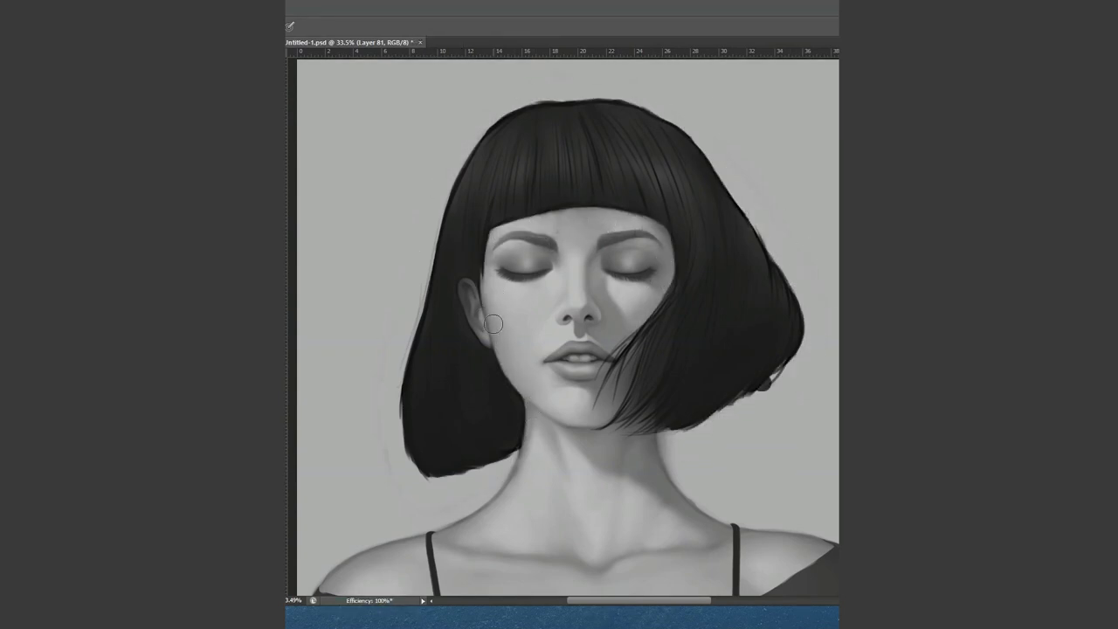
{"action": "left_click_drag", "start_coordinate": [493, 324], "coordinate": [469, 292]}
{"action": "key", "text": "ctrl+s"}
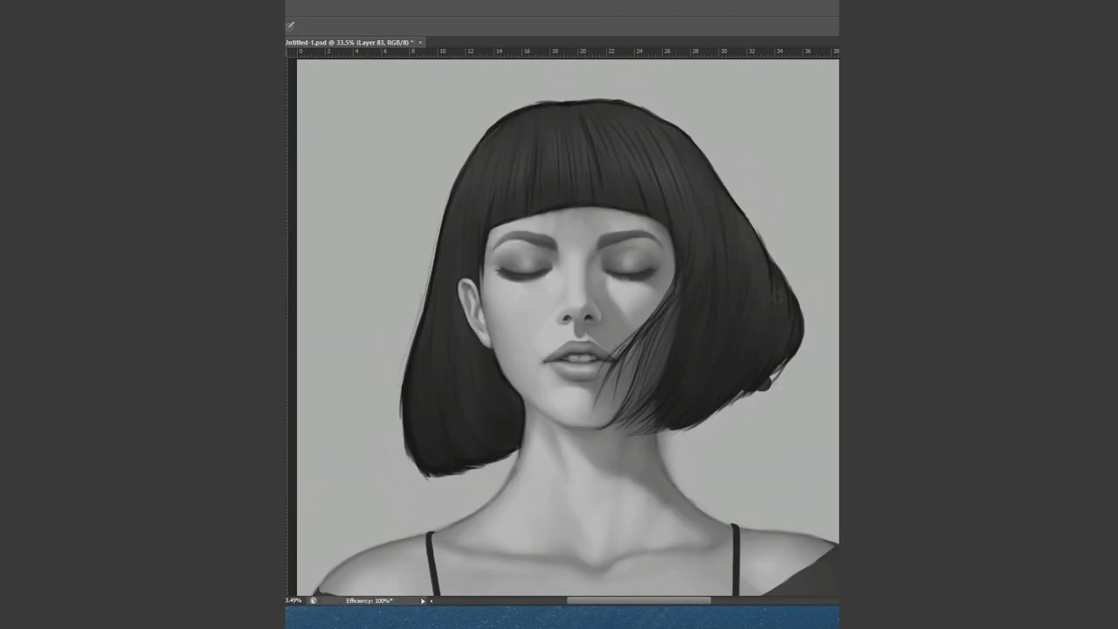
- Repaint and darken the left outer hair edge, its bottom, and strands near the ear
{"action": "right_click", "coordinate": [450, 179]}
{"action": "left_click_drag", "start_coordinate": [463, 166], "coordinate": [429, 305]}
{"action": "left_click_drag", "start_coordinate": [431, 265], "coordinate": [409, 396]}
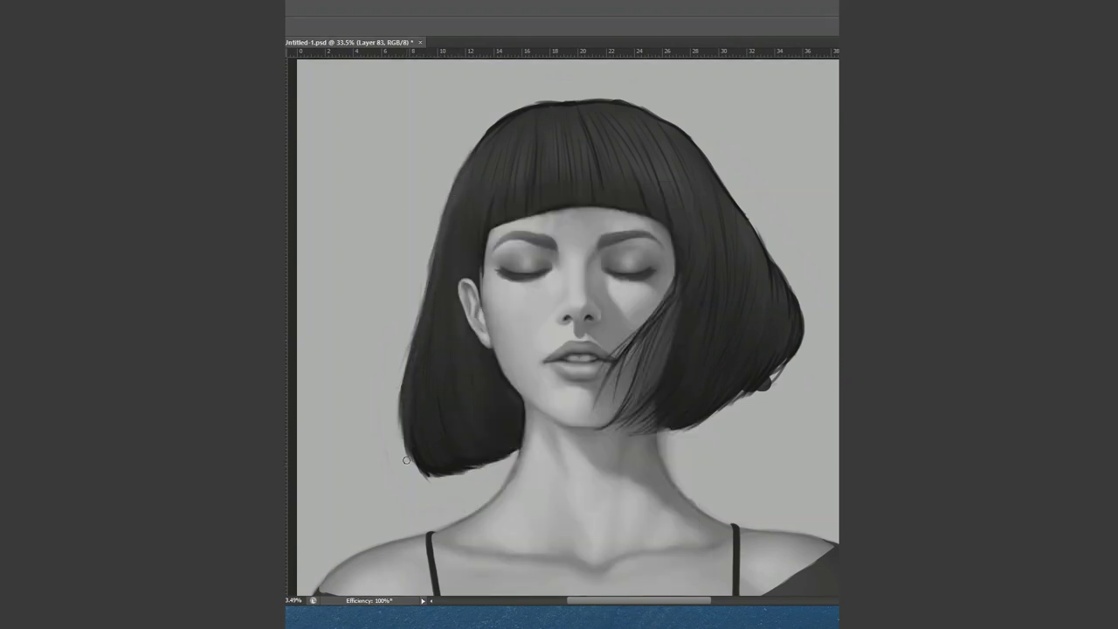
{"action": "mouse_move", "coordinate": [435, 478]}
{"action": "left_mouse_down"}
{"action": "mouse_move", "coordinate": [403, 437]}
{"action": "mouse_move", "coordinate": [429, 467]}
{"action": "mouse_move", "coordinate": [505, 450]}
{"action": "left_mouse_up"}
{"action": "right_click", "coordinate": [505, 450]}
{"action": "key", "text": "Escape"}
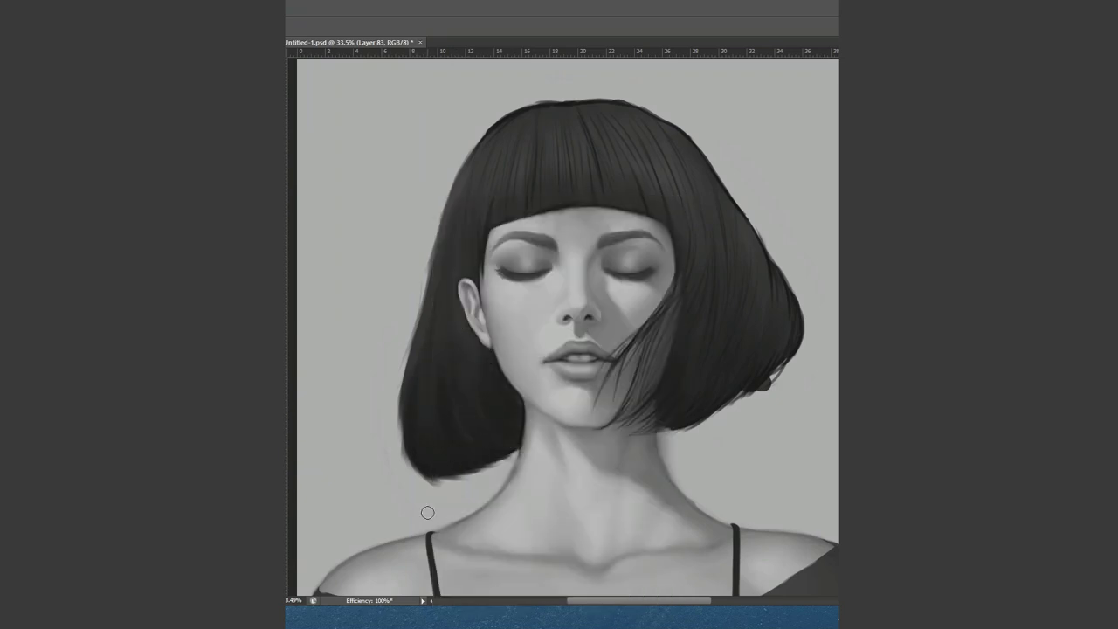
{"action": "mouse_move", "coordinate": [409, 384]}
{"action": "left_mouse_down"}
{"action": "mouse_move", "coordinate": [430, 261]}
{"action": "mouse_move", "coordinate": [446, 250]}
{"action": "mouse_move", "coordinate": [466, 390]}
{"action": "mouse_move", "coordinate": [448, 273]}
{"action": "mouse_move", "coordinate": [471, 332]}
{"action": "left_mouse_up"}
{"action": "left_click_drag", "start_coordinate": [445, 223], "coordinate": [415, 331]}
- On a new layer, darken the crown, paint bang tips, and fill in the lower fringe
{"action": "key", "text": "ctrl+shift+alt+n"}
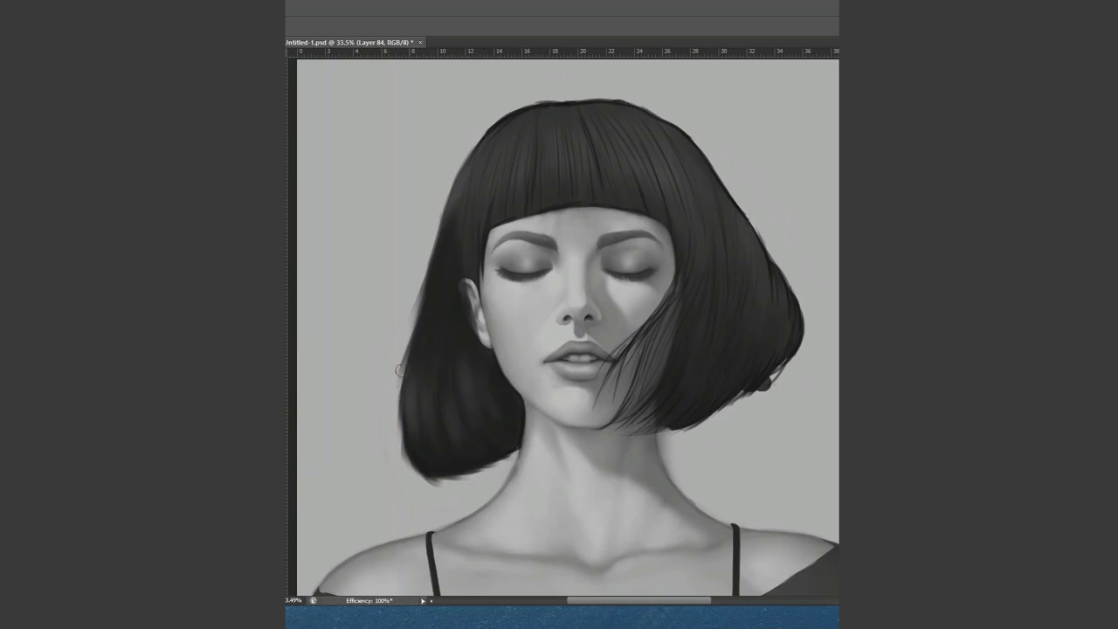
{"action": "right_click", "coordinate": [452, 310]}
{"action": "key", "text": "Return"}
{"action": "key", "text": "bracketright"}
{"action": "key", "text": "bracketright"}
{"action": "key", "text": "bracketright"}
{"action": "left_click_drag", "start_coordinate": [449, 225], "coordinate": [463, 153]}
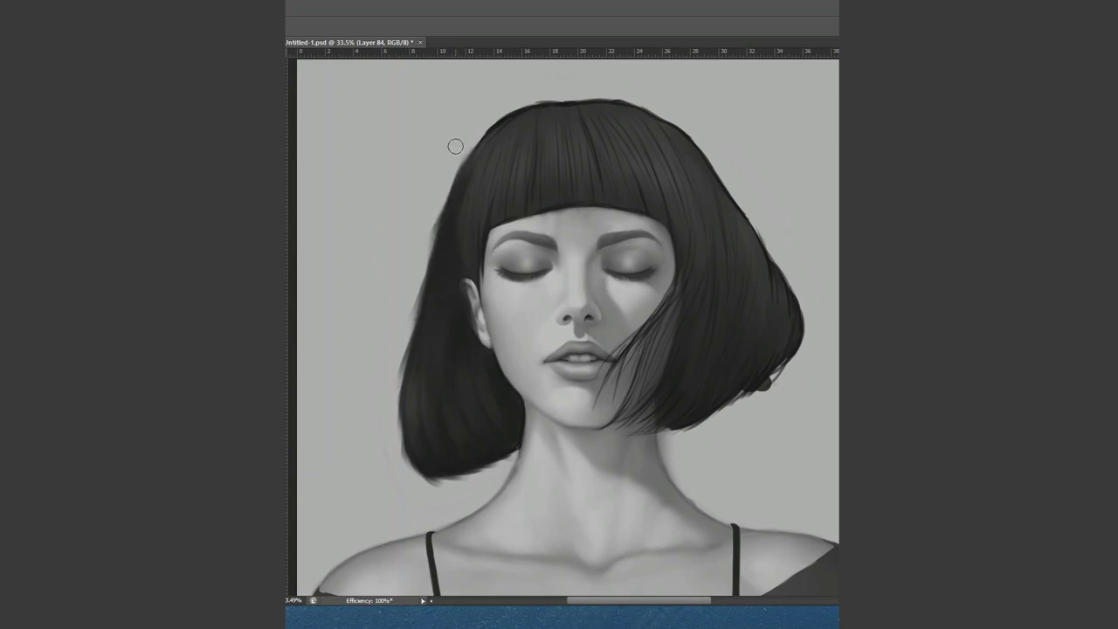
{"action": "mouse_move", "coordinate": [530, 109]}
{"action": "left_mouse_down"}
{"action": "mouse_move", "coordinate": [489, 188]}
{"action": "mouse_move", "coordinate": [579, 112]}
{"action": "mouse_move", "coordinate": [658, 154]}
{"action": "mouse_move", "coordinate": [641, 119]}
{"action": "mouse_move", "coordinate": [665, 149]}
{"action": "left_mouse_up"}
{"action": "mouse_move", "coordinate": [484, 159]}
{"action": "left_mouse_down"}
{"action": "mouse_move", "coordinate": [497, 209]}
{"action": "mouse_move", "coordinate": [598, 218]}
{"action": "left_mouse_up"}
{"action": "left_click_drag", "start_coordinate": [600, 175], "coordinate": [632, 225]}
{"action": "left_click_drag", "start_coordinate": [524, 212], "coordinate": [532, 229]}
{"action": "left_click_drag", "start_coordinate": [646, 219], "coordinate": [662, 248]}
{"action": "left_click_drag", "start_coordinate": [637, 187], "coordinate": [668, 252]}
{"action": "left_click_drag", "start_coordinate": [478, 253], "coordinate": [489, 305]}
- Fill gaps in the lower-right hair, extend ends near the neck, and soften the left edge
{"action": "left_click_drag", "start_coordinate": [672, 288], "coordinate": [654, 324]}
{"action": "mouse_move", "coordinate": [681, 219]}
{"action": "left_mouse_down"}
{"action": "mouse_move", "coordinate": [674, 205]}
{"action": "mouse_move", "coordinate": [629, 411]}
{"action": "left_mouse_up"}
{"action": "left_click_drag", "start_coordinate": [668, 349], "coordinate": [620, 424]}
{"action": "left_click_drag", "start_coordinate": [535, 400], "coordinate": [511, 464]}
{"action": "left_click_drag", "start_coordinate": [407, 354], "coordinate": [418, 467]}
{"action": "left_click_drag", "start_coordinate": [414, 384], "coordinate": [441, 487]}
{"action": "left_click_drag", "start_coordinate": [713, 418], "coordinate": [654, 438]}
{"action": "left_click_drag", "start_coordinate": [786, 337], "coordinate": [769, 384]}
{"action": "mouse_move", "coordinate": [768, 367]}
{"action": "left_mouse_down"}
{"action": "mouse_move", "coordinate": [709, 408]}
{"action": "mouse_move", "coordinate": [771, 357]}
{"action": "mouse_move", "coordinate": [751, 376]}
{"action": "mouse_move", "coordinate": [759, 327]}
{"action": "mouse_move", "coordinate": [773, 349]}
{"action": "left_mouse_up"}
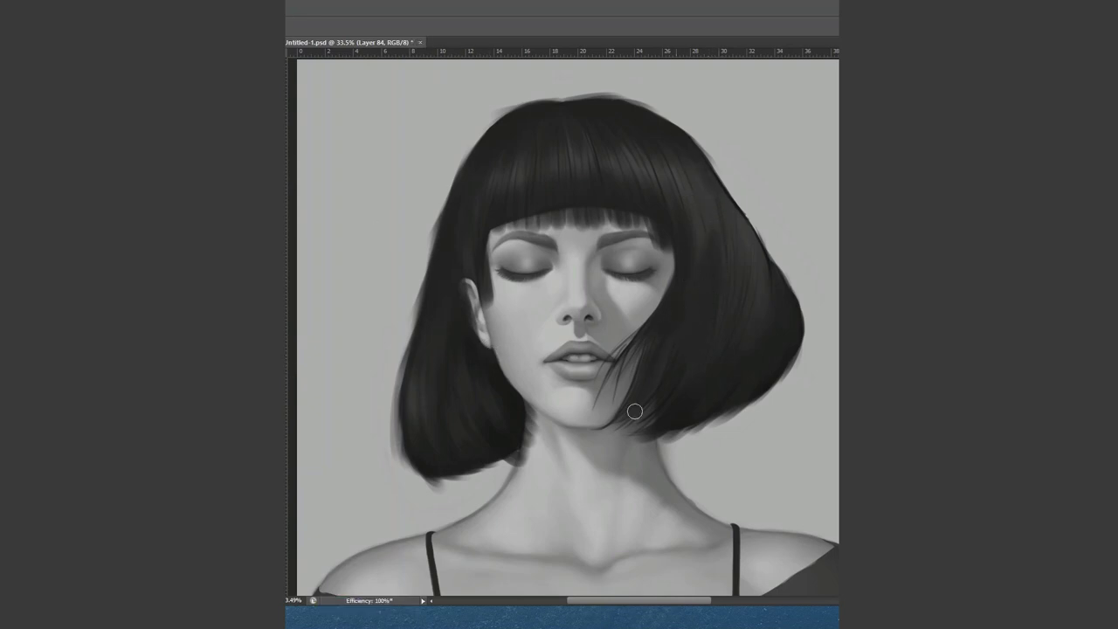
- Add a thin strand and feather the right hair outline, then save
{"action": "left_click_drag", "start_coordinate": [706, 236], "coordinate": [706, 189]}
{"action": "mouse_move", "coordinate": [728, 254]}
{"action": "left_mouse_down"}
{"action": "mouse_move", "coordinate": [739, 249]}
{"action": "mouse_move", "coordinate": [711, 257]}
{"action": "left_mouse_up"}
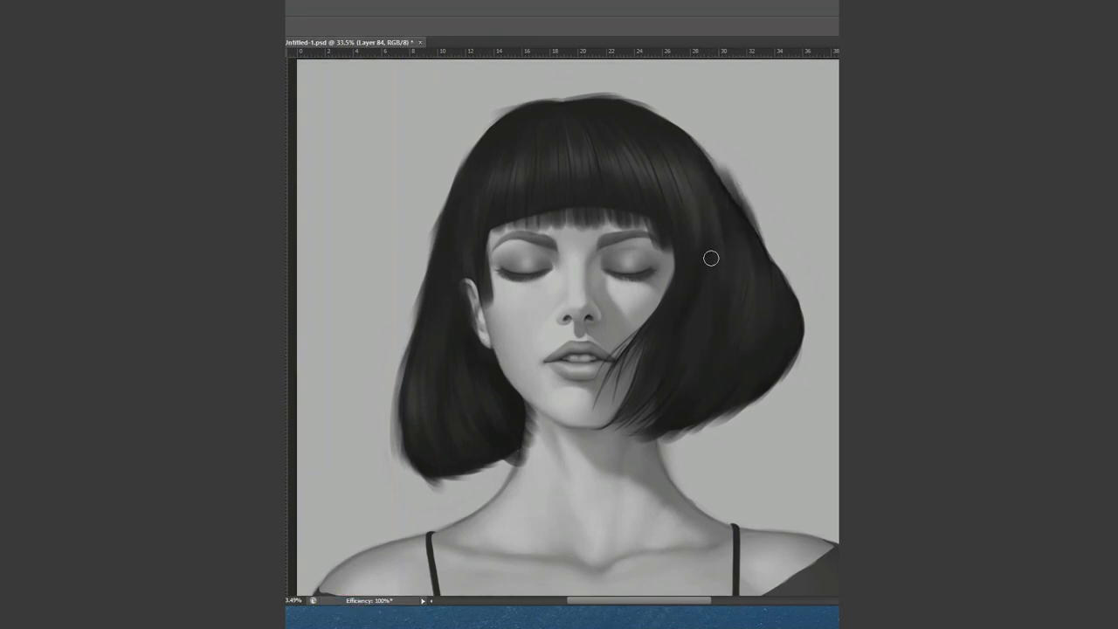
{"action": "left_click_drag", "start_coordinate": [667, 132], "coordinate": [688, 176]}
{"action": "key", "text": "ctrl+s"}
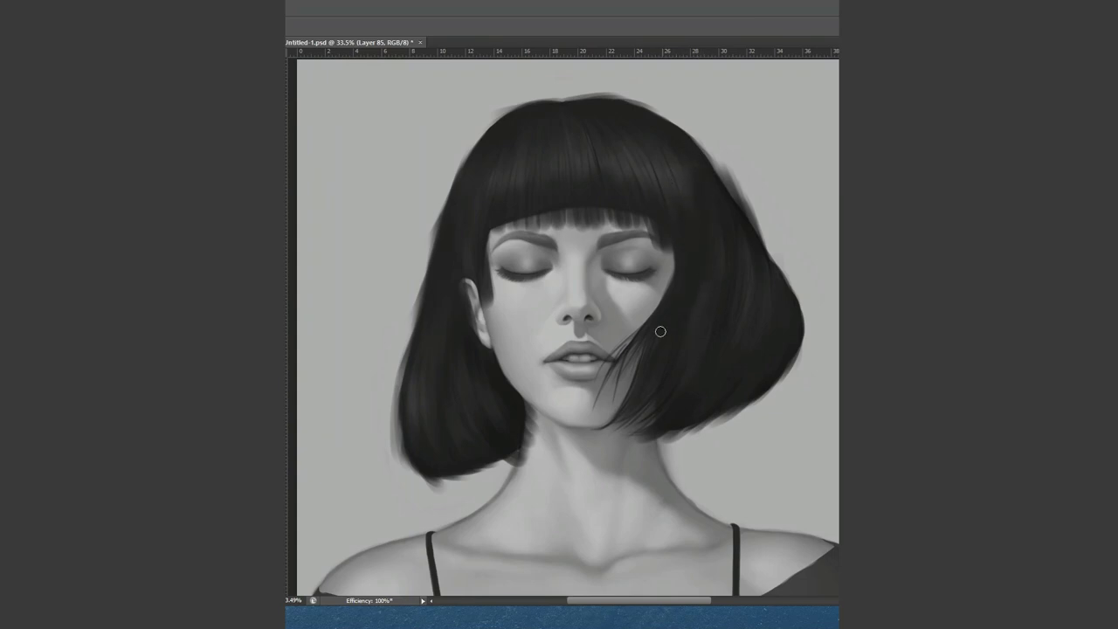
- Switch to a smaller brush and paint highlights across the top of the hair
{"action": "right_click", "coordinate": [750, 253]}
{"action": "key", "text": "Return"}
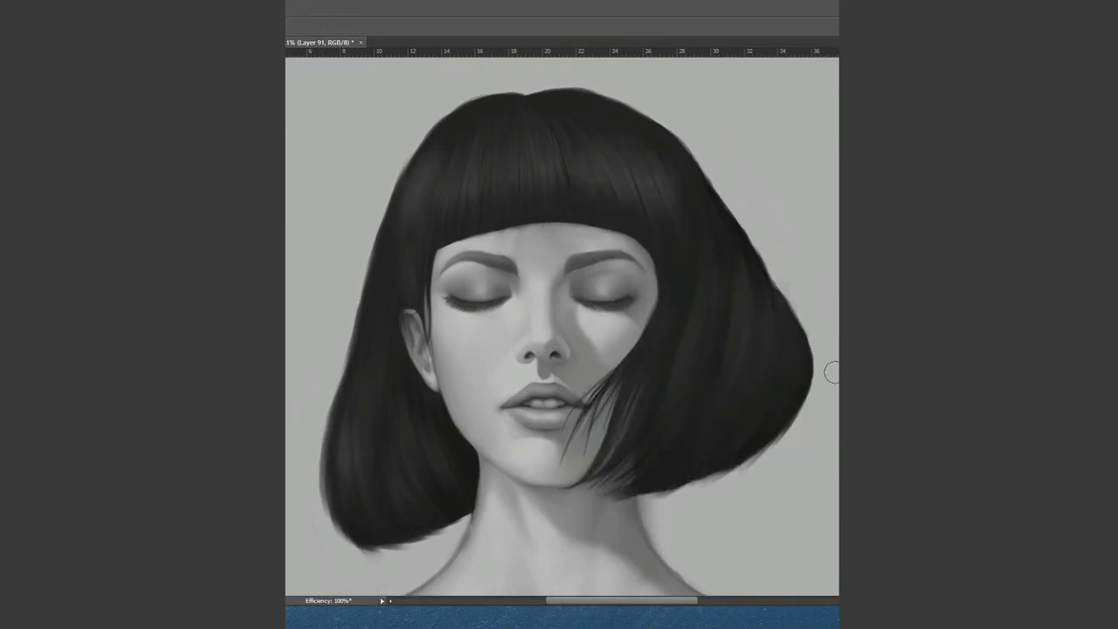
{"action": "mouse_move", "coordinate": [456, 147]}
{"action": "left_mouse_down"}
{"action": "mouse_move", "coordinate": [487, 145]}
{"action": "mouse_move", "coordinate": [514, 205]}
{"action": "mouse_move", "coordinate": [554, 143]}
{"action": "mouse_move", "coordinate": [656, 171]}
{"action": "left_mouse_up"}
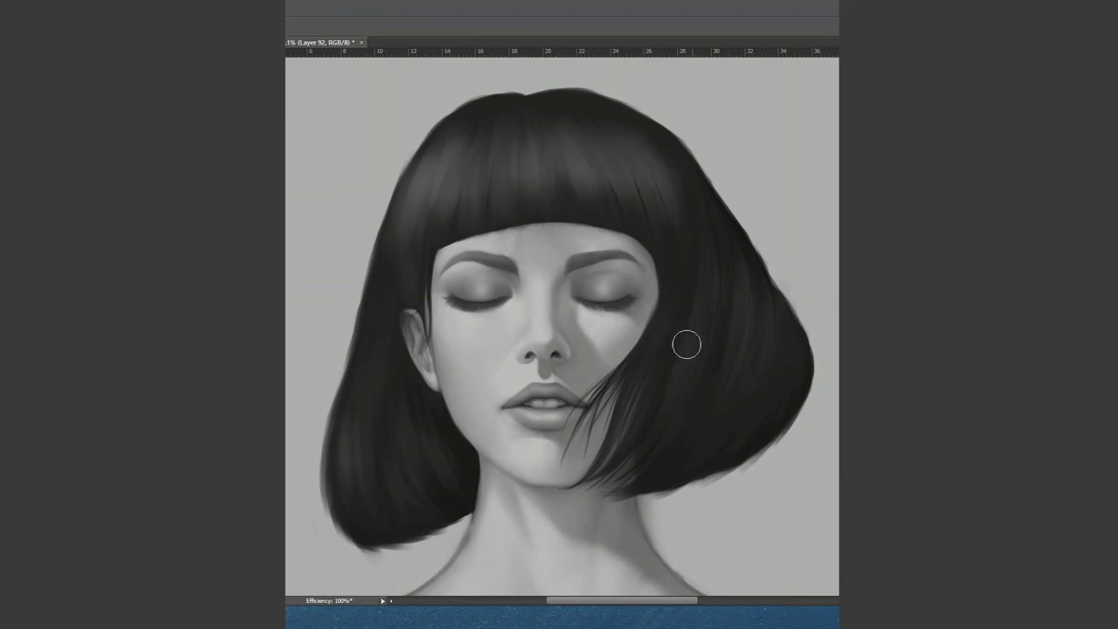
- Brush soft highlights onto the right and lower-left hair masses and darken the fringe strands
{"action": "left_click_drag", "start_coordinate": [687, 342], "coordinate": [654, 412]}
{"action": "mouse_move", "coordinate": [365, 372]}
{"action": "left_mouse_down"}
{"action": "mouse_move", "coordinate": [401, 463]}
{"action": "mouse_move", "coordinate": [401, 446]}
{"action": "left_mouse_up"}
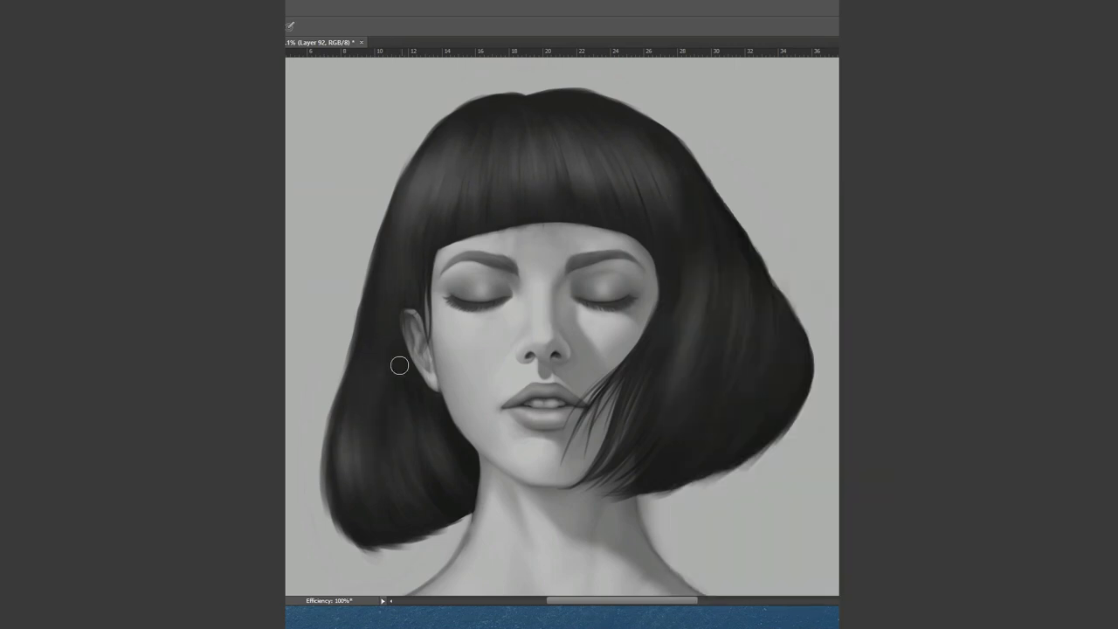
{"action": "left_click_drag", "start_coordinate": [458, 135], "coordinate": [411, 228]}
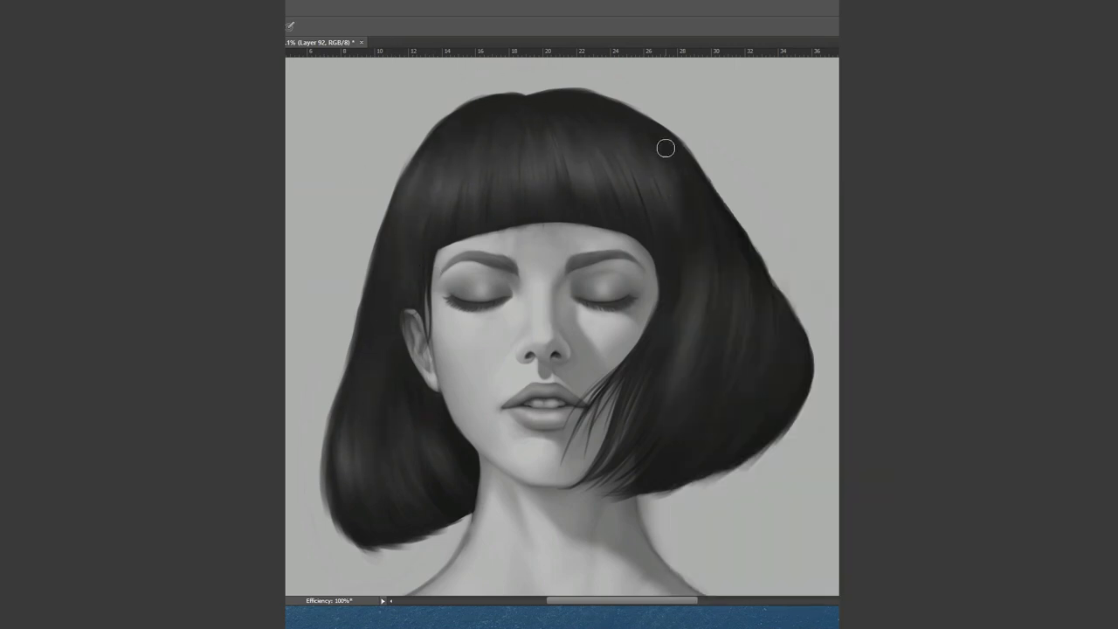
- On a new layer, sample the hair colour and paint flyaway strands along the left, right and top edges
{"action": "key", "text": "ctrl+shift+alt+n"}
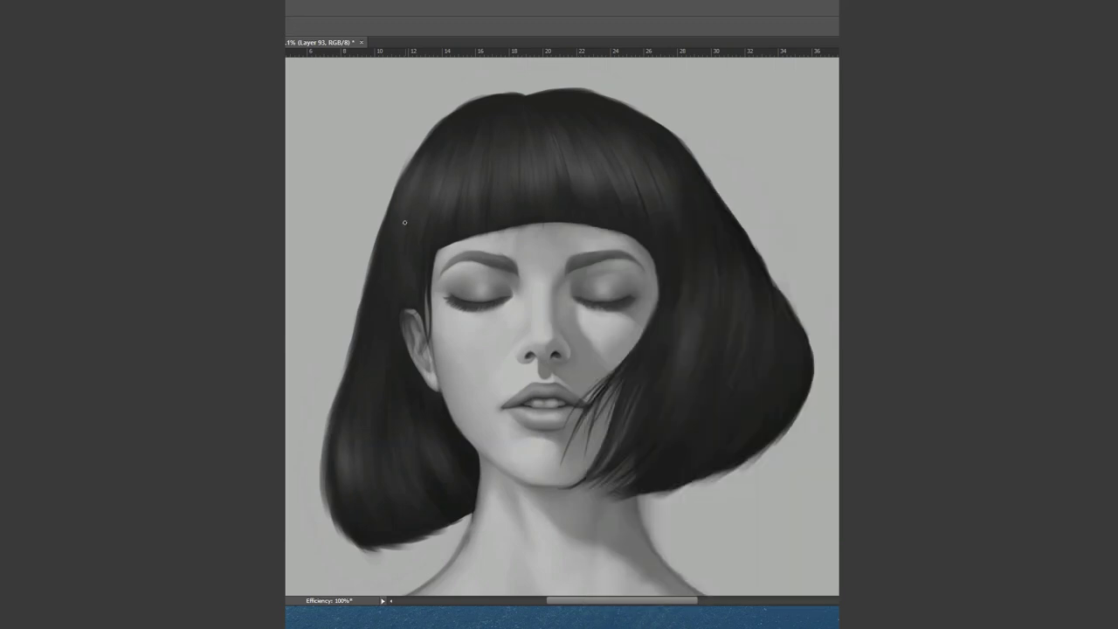
{"action": "left_click_drag", "start_coordinate": [351, 346], "coordinate": [337, 381]}
{"action": "left_click", "coordinate": [706, 173], "text": "alt"}
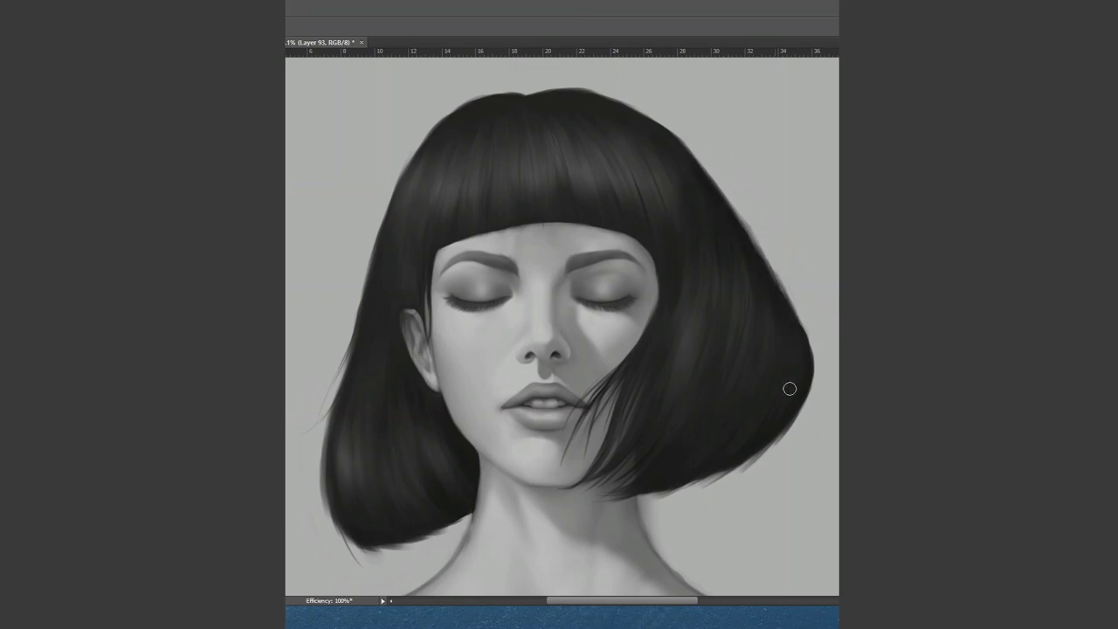
{"action": "left_click", "coordinate": [736, 219], "text": "alt"}
{"action": "left_click_drag", "start_coordinate": [791, 289], "coordinate": [760, 258]}
{"action": "left_click_drag", "start_coordinate": [786, 431], "coordinate": [755, 476]}
{"action": "left_click_drag", "start_coordinate": [602, 95], "coordinate": [650, 123]}
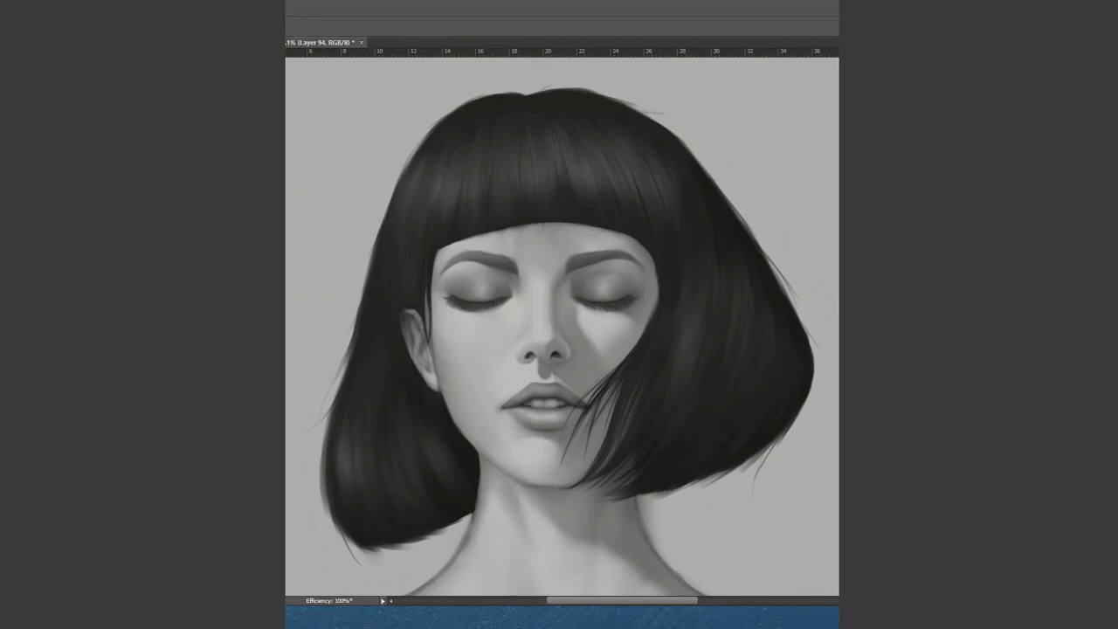
- Soften the left, lower-left and lower-right hair edges with loose stray strands
{"action": "left_click_drag", "start_coordinate": [375, 236], "coordinate": [367, 289]}
{"action": "left_click_drag", "start_coordinate": [324, 428], "coordinate": [330, 515]}
{"action": "left_click_drag", "start_coordinate": [316, 404], "coordinate": [335, 542]}
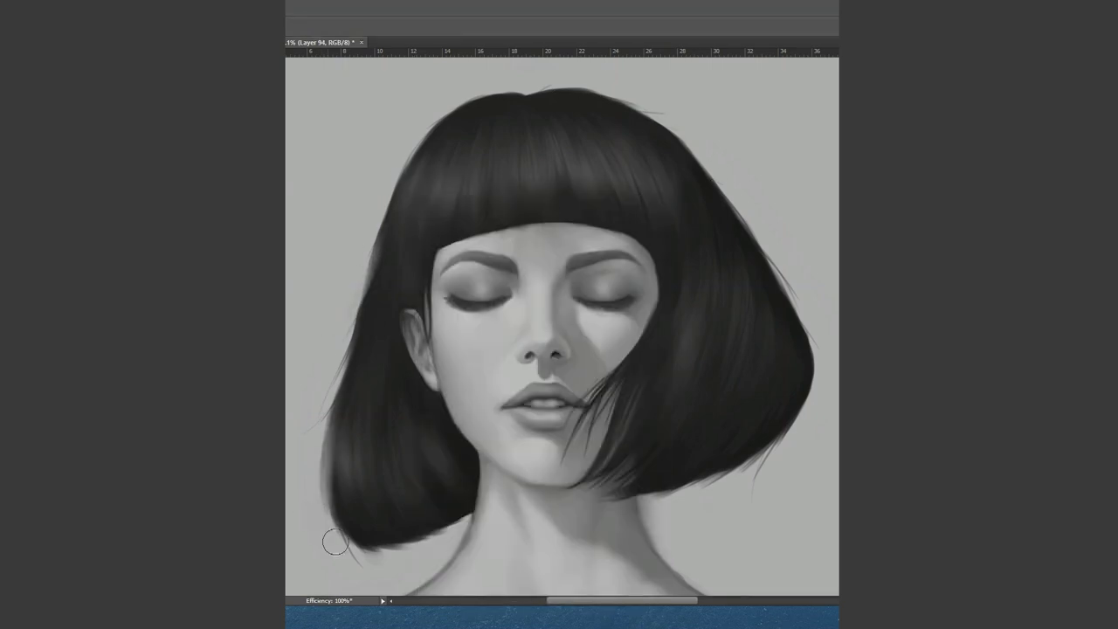
{"action": "left_click_drag", "start_coordinate": [325, 476], "coordinate": [349, 546]}
{"action": "left_click_drag", "start_coordinate": [332, 427], "coordinate": [367, 310]}
{"action": "left_click_drag", "start_coordinate": [380, 270], "coordinate": [354, 349]}
{"action": "left_click_drag", "start_coordinate": [350, 507], "coordinate": [393, 548]}
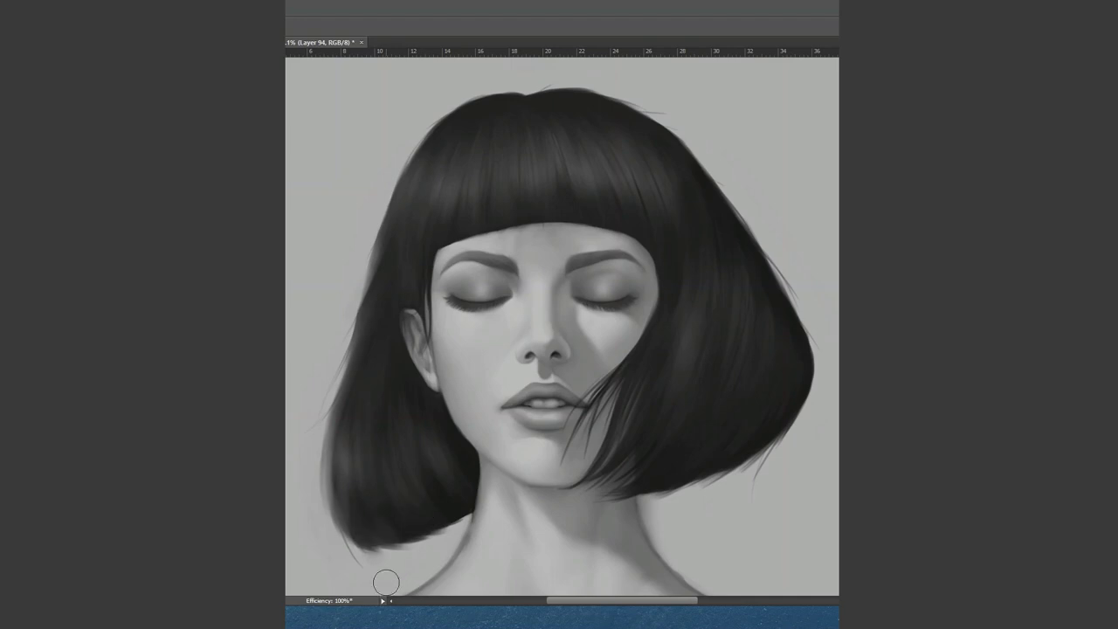
{"action": "left_click_drag", "start_coordinate": [741, 242], "coordinate": [684, 231]}
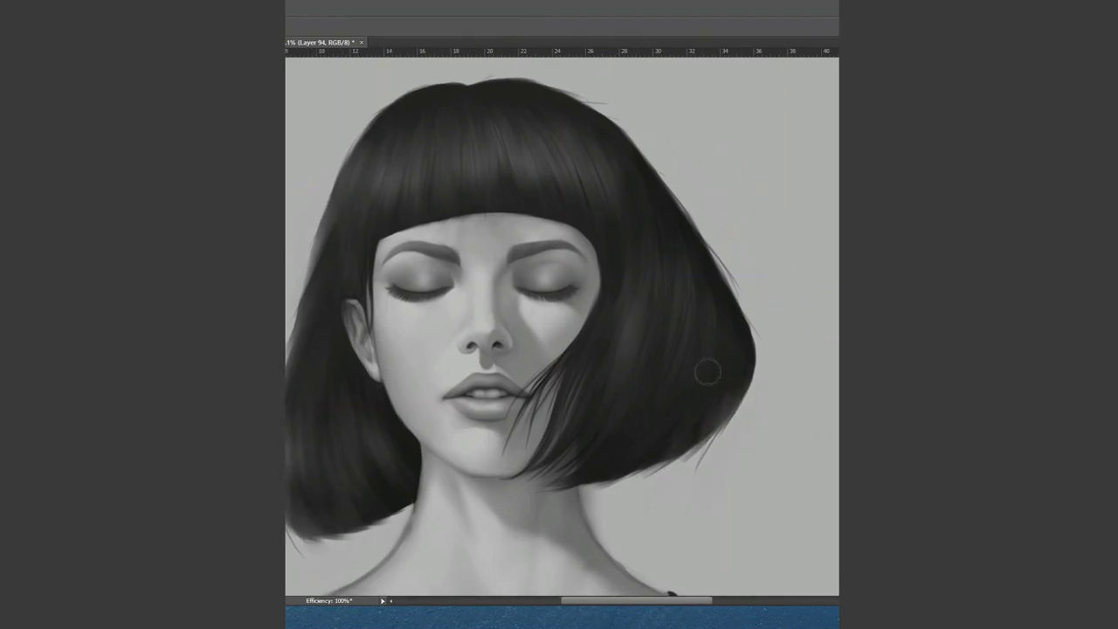
{"action": "left_click_drag", "start_coordinate": [669, 494], "coordinate": [735, 399]}
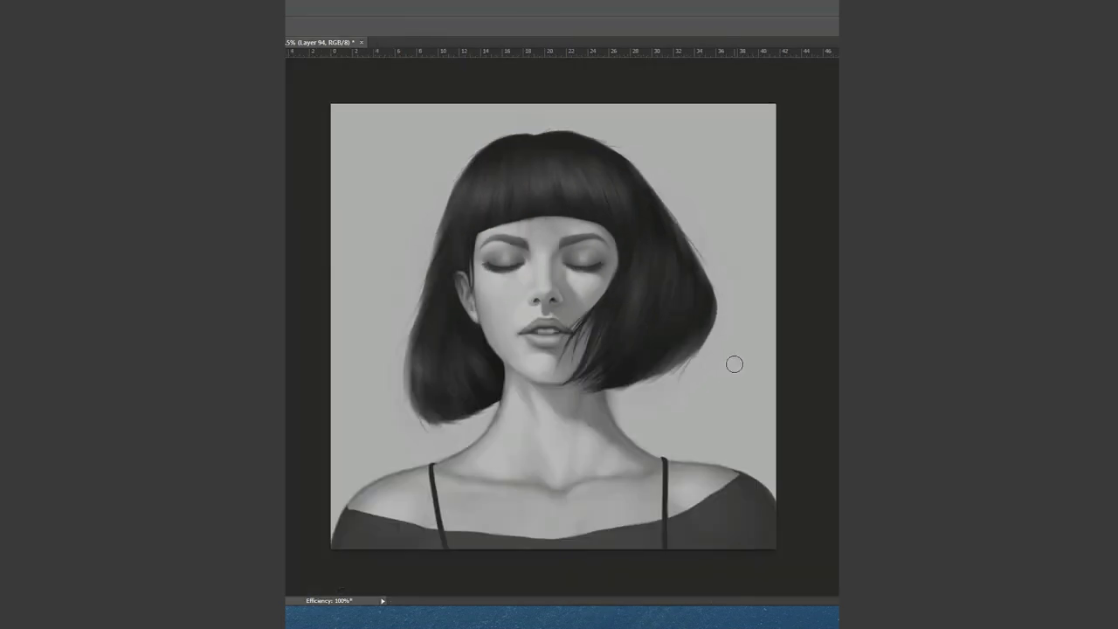
{"action": "right_click", "coordinate": [769, 201]}
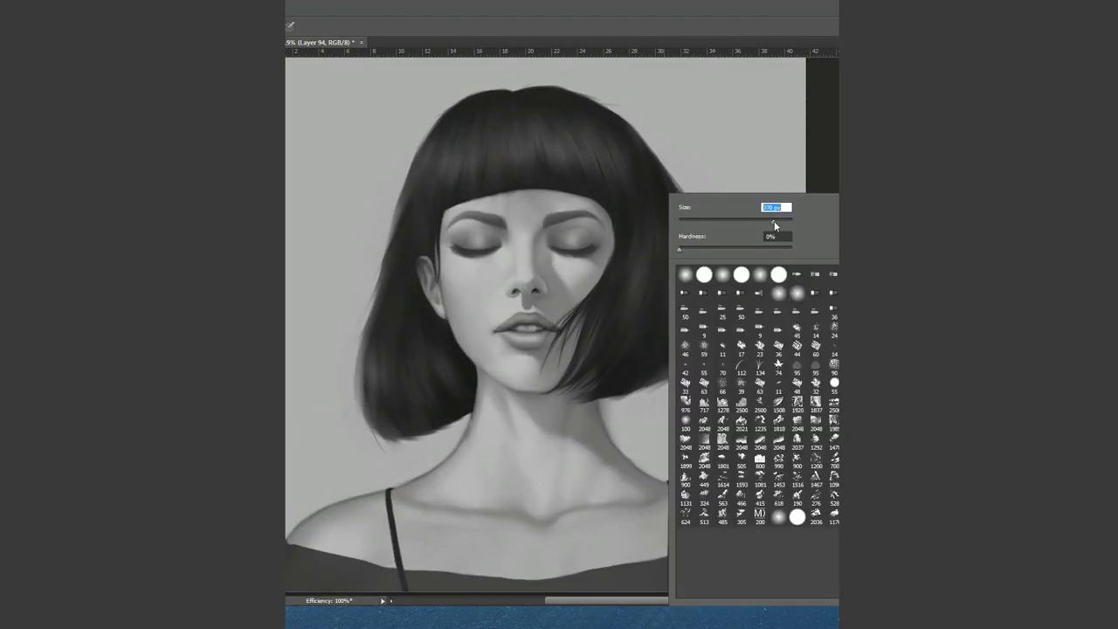
- With a much smaller brush, adjust the hair tone beside the ear
{"action": "key", "text": "Return"}
{"action": "right_click", "coordinate": [566, 198]}
{"action": "key", "text": "Return"}
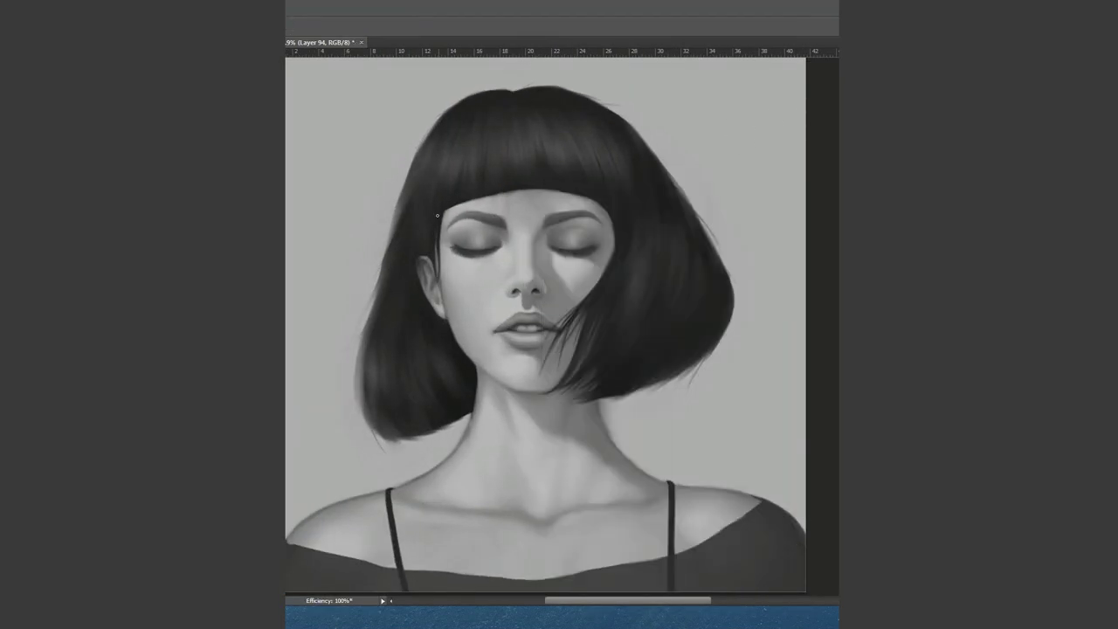
{"action": "left_click_drag", "start_coordinate": [438, 215], "coordinate": [442, 276]}
- On a new layer, paint a highlight on the right shoulder
{"action": "key", "text": "ctrl+shift+alt+n"}
{"action": "key", "text": "ctrl+plus"}
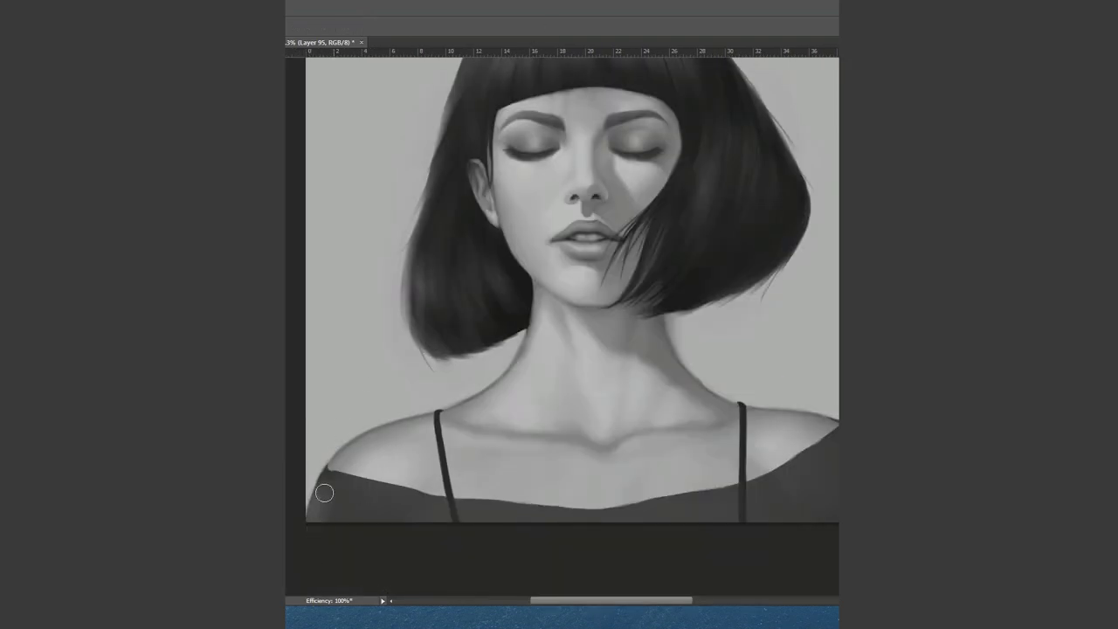
{"action": "mouse_move", "coordinate": [825, 457]}
{"action": "left_mouse_down"}
{"action": "mouse_move", "coordinate": [790, 504]}
{"action": "mouse_move", "coordinate": [760, 498]}
{"action": "mouse_move", "coordinate": [824, 475]}
{"action": "left_mouse_up"}
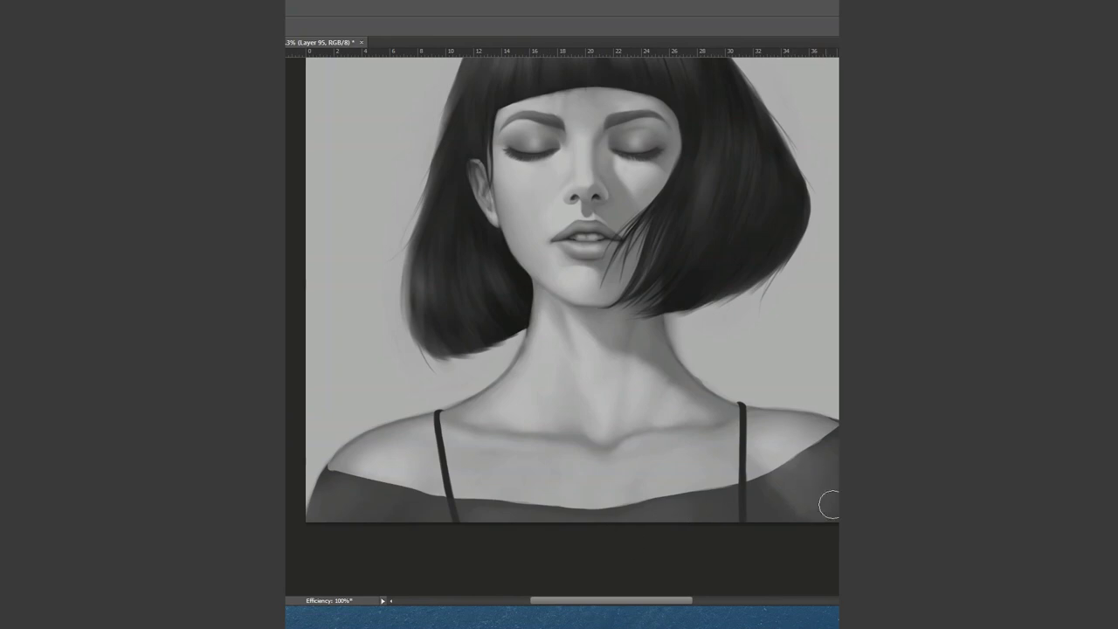
{"action": "scroll", "coordinate": [798, 474], "scroll_direction": "right", "scroll_amount": 2}
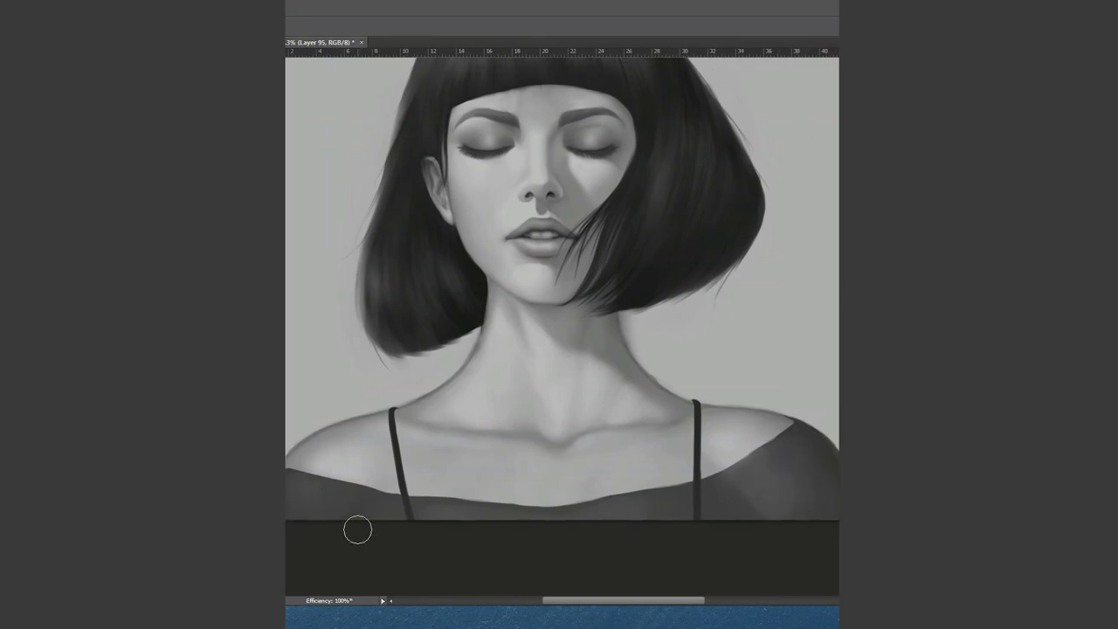
- Save the painting, then try a dark neckline stroke on a new layer and undo it
{"action": "key", "text": "ctrl+s"}
{"action": "key", "text": "ctrl+shift+alt+n"}
{"action": "mouse_move", "coordinate": [288, 469]}
{"action": "left_mouse_down"}
{"action": "mouse_move", "coordinate": [704, 477]}
{"action": "mouse_move", "coordinate": [791, 425]}
{"action": "mouse_move", "coordinate": [398, 493]}
{"action": "left_mouse_up"}
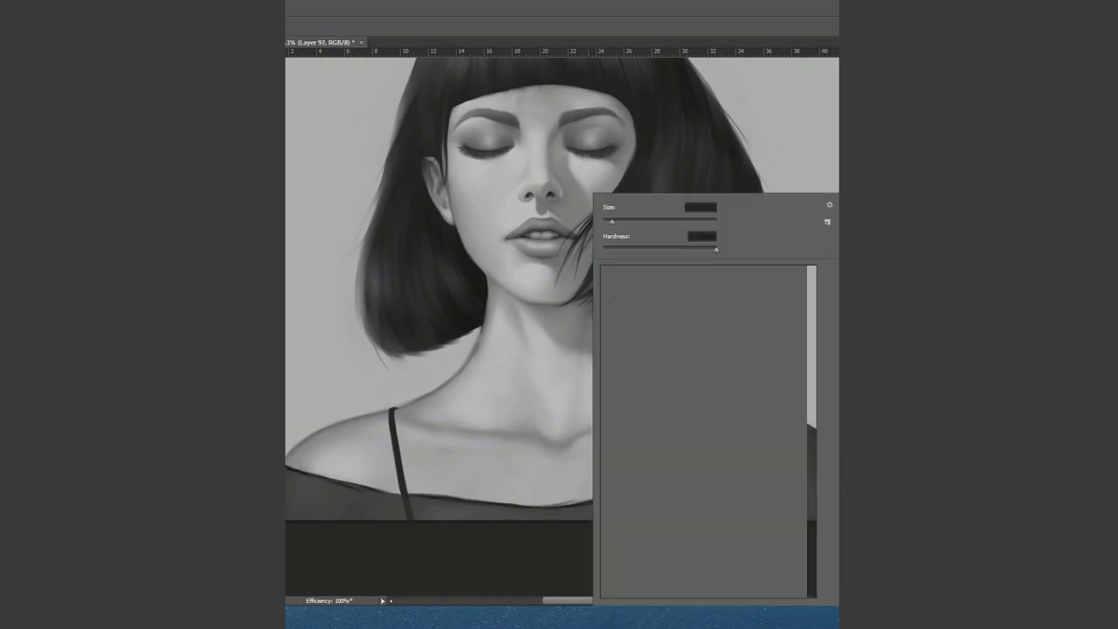
{"action": "mouse_move", "coordinate": [312, 487]}
{"action": "left_mouse_down"}
{"action": "mouse_move", "coordinate": [730, 469]}
{"action": "mouse_move", "coordinate": [524, 503]}
{"action": "mouse_move", "coordinate": [288, 478]}
{"action": "left_mouse_up"}
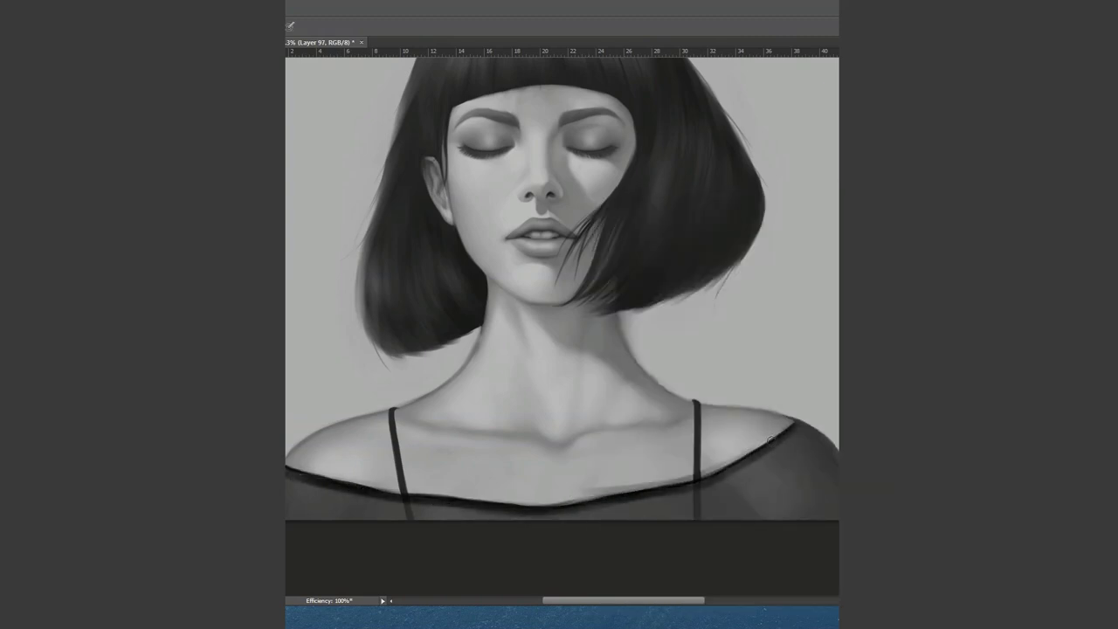
{"action": "left_click_drag", "start_coordinate": [599, 481], "coordinate": [721, 457]}
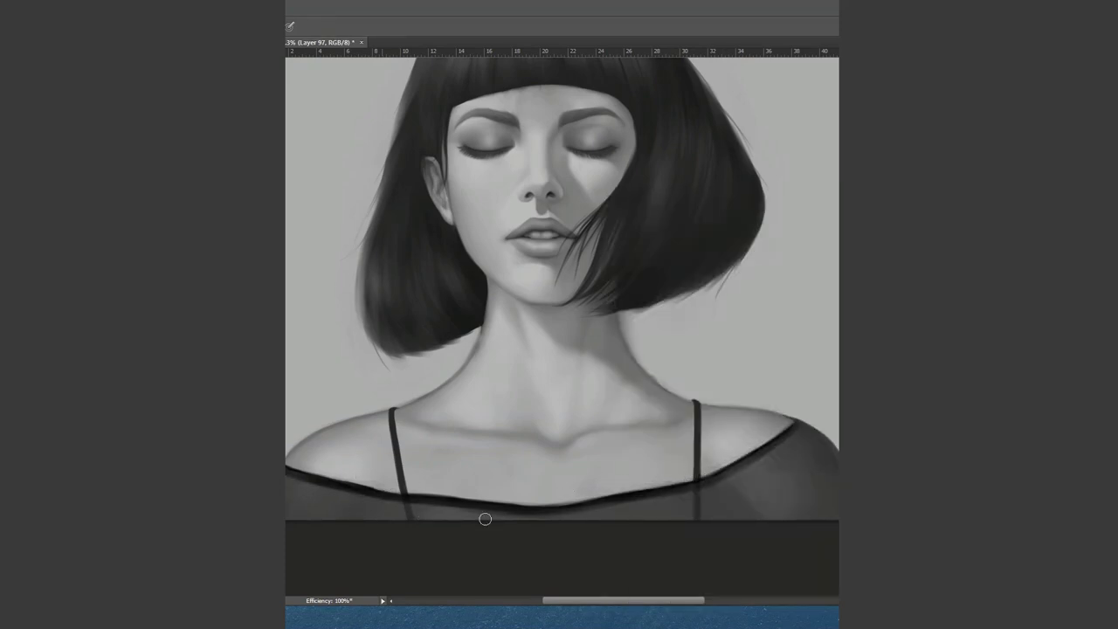
{"action": "key", "text": "ctrl+alt+z"}
{"action": "key", "text": "ctrl+alt+z"}
- On another new layer, repaint the top's dark edge higher along the right shoulder
{"action": "key", "text": "ctrl+shift+alt+n"}
{"action": "right_click", "coordinate": [694, 471]}
{"action": "key", "text": "Escape"}
{"action": "left_click", "coordinate": [683, 483], "text": "alt"}
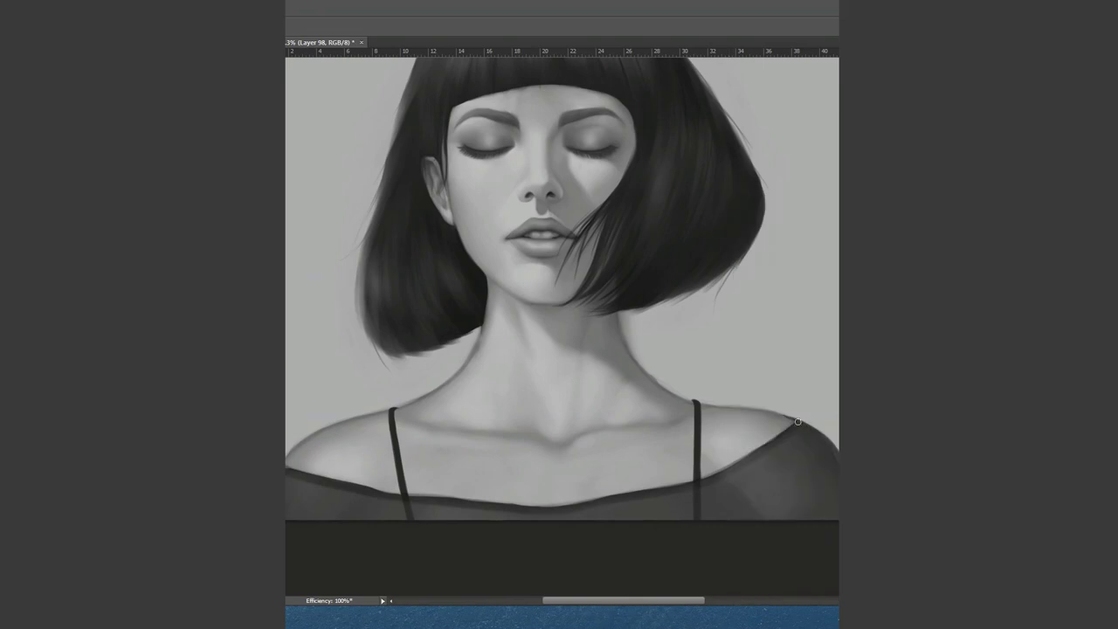
{"action": "left_click_drag", "start_coordinate": [785, 411], "coordinate": [834, 445]}
- Paint the fuzzy right hair edge solid black
{"action": "key", "text": "ctrl+0"}
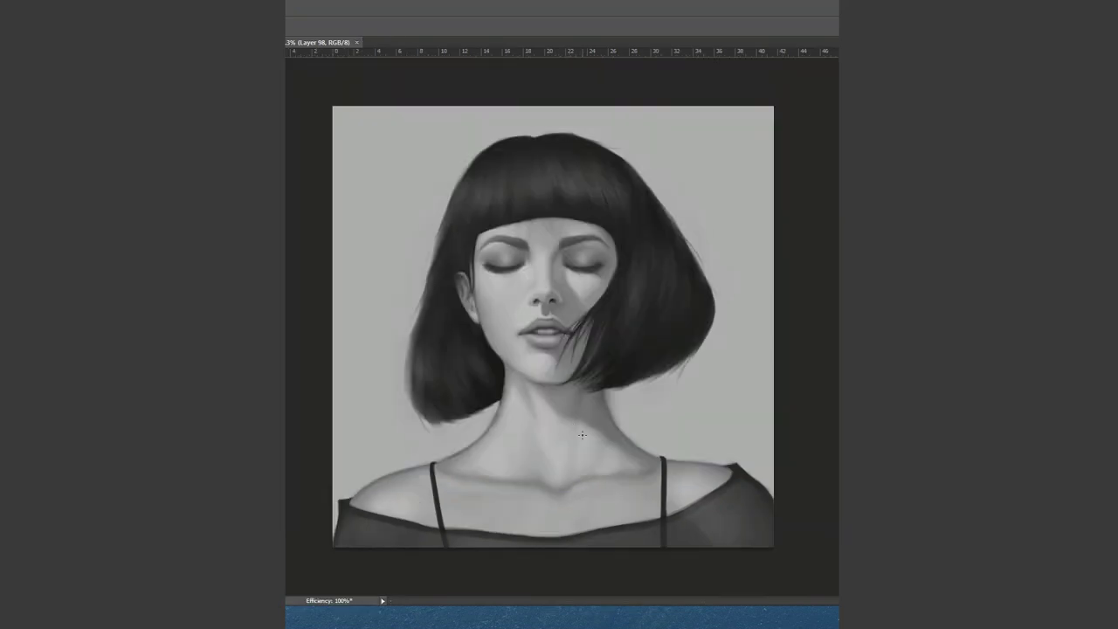
{"action": "key", "text": "ctrl+plus"}
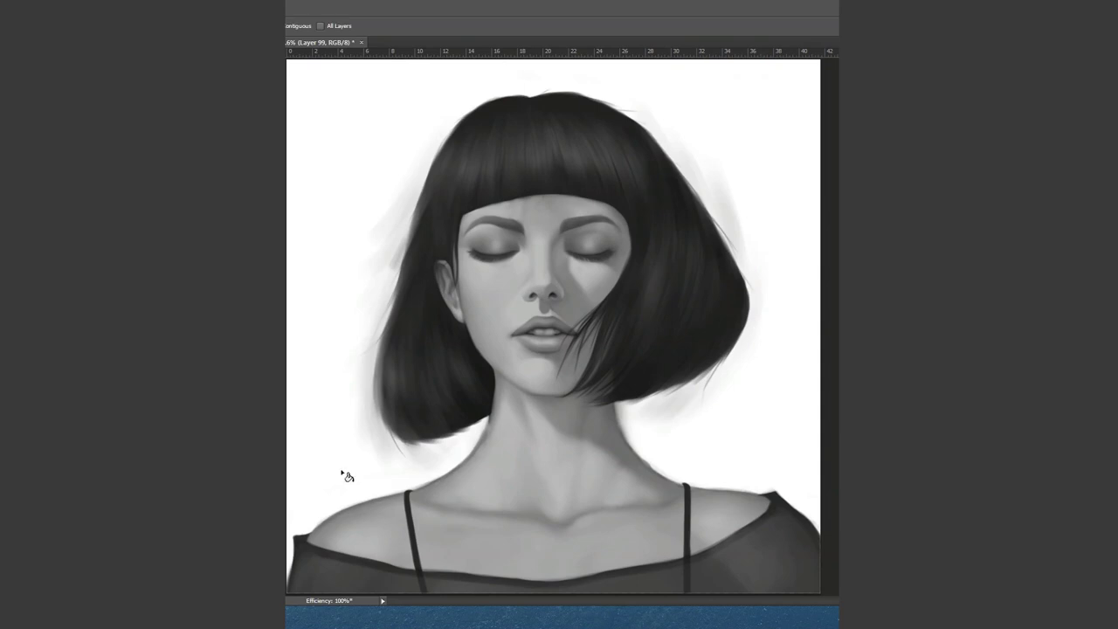
{"action": "key", "text": "b"}
{"action": "mouse_move", "coordinate": [681, 137]}
{"action": "left_mouse_down"}
{"action": "mouse_move", "coordinate": [763, 267]}
{"action": "mouse_move", "coordinate": [769, 331]}
{"action": "left_mouse_up"}
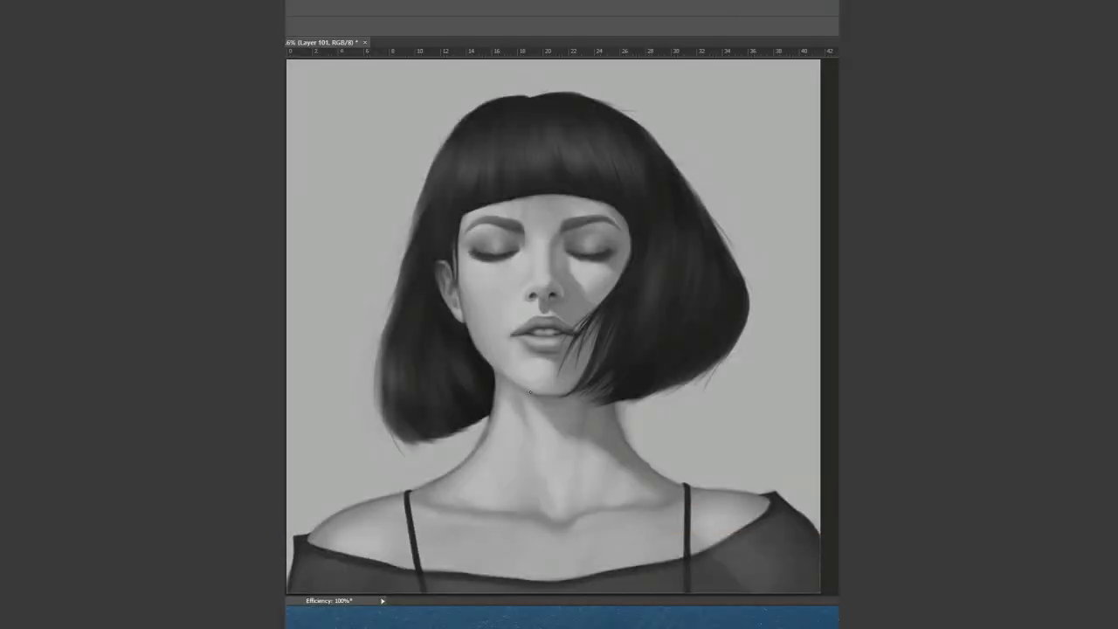
- With a much larger brush, paint soft shadows beside the neck and on the right cheek
{"action": "right_click", "coordinate": [681, 192]}
{"action": "key", "text": "Escape"}
{"action": "key", "text": "bracketright"}
{"action": "key", "text": "bracketright"}
{"action": "key", "text": "bracketright"}
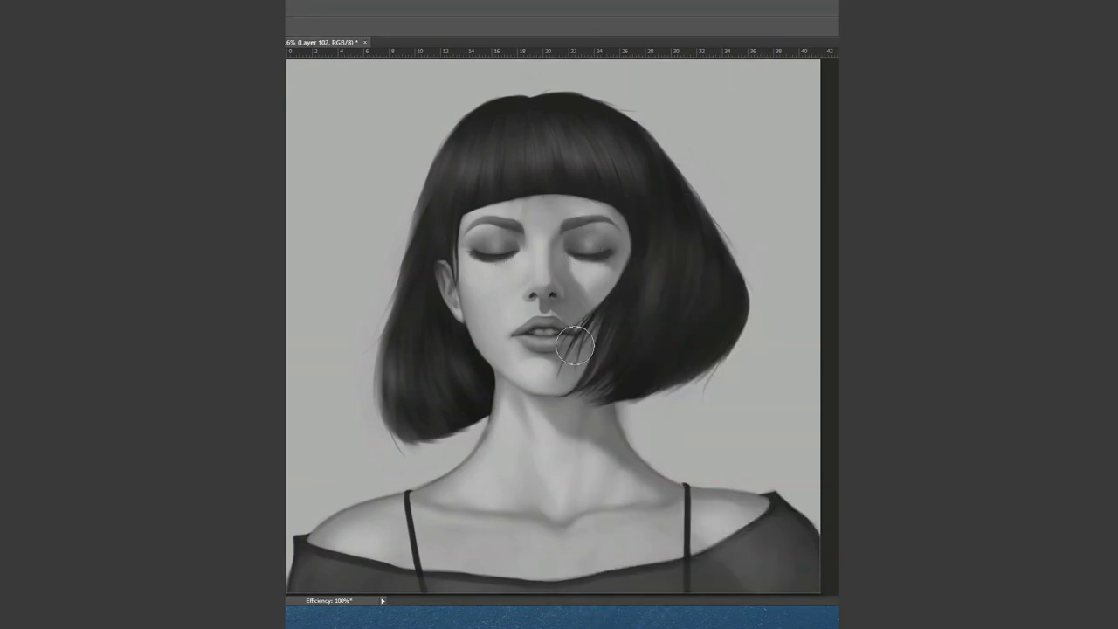
{"action": "left_click_drag", "start_coordinate": [751, 455], "coordinate": [594, 410]}
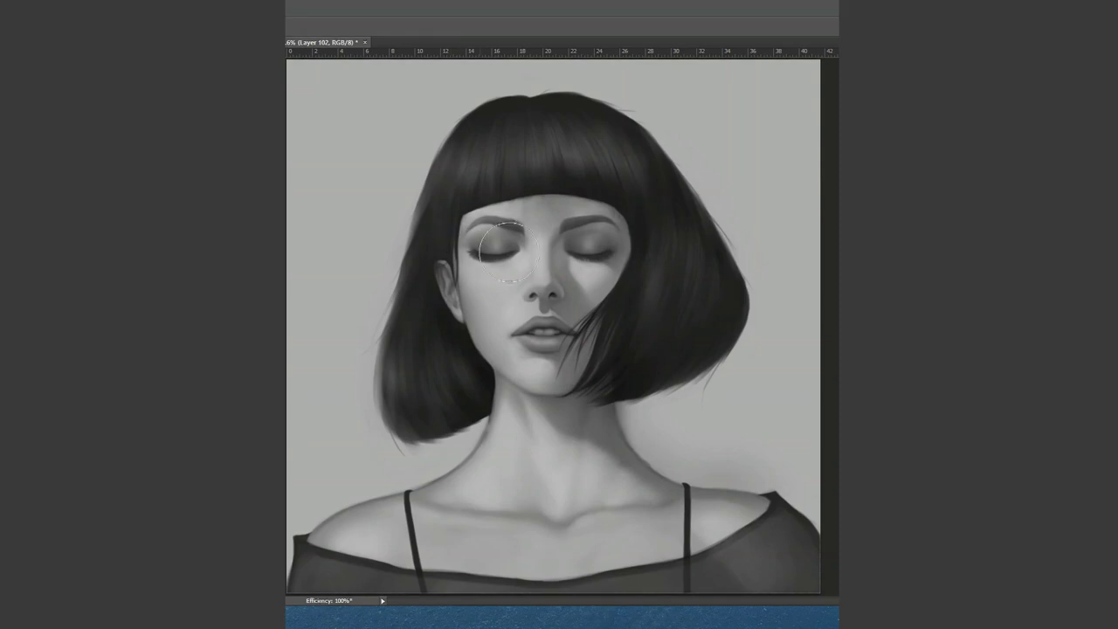
{"action": "left_click_drag", "start_coordinate": [626, 254], "coordinate": [626, 306]}
- Pick a brush preset and add a new layer, keeping the Brush tool active
{"action": "right_click", "coordinate": [552, 165]}
{"action": "left_click", "coordinate": [606, 149]}
{"action": "key", "text": "ctrl+shift+alt+n"}
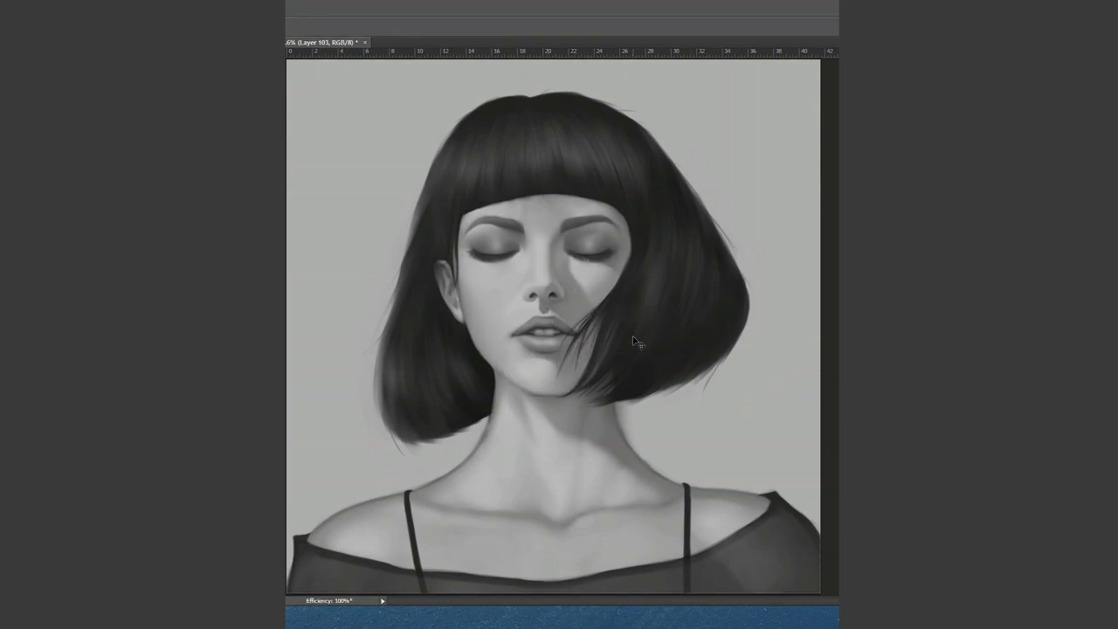
{"action": "key", "text": "v"}
{"action": "key", "text": "b"}
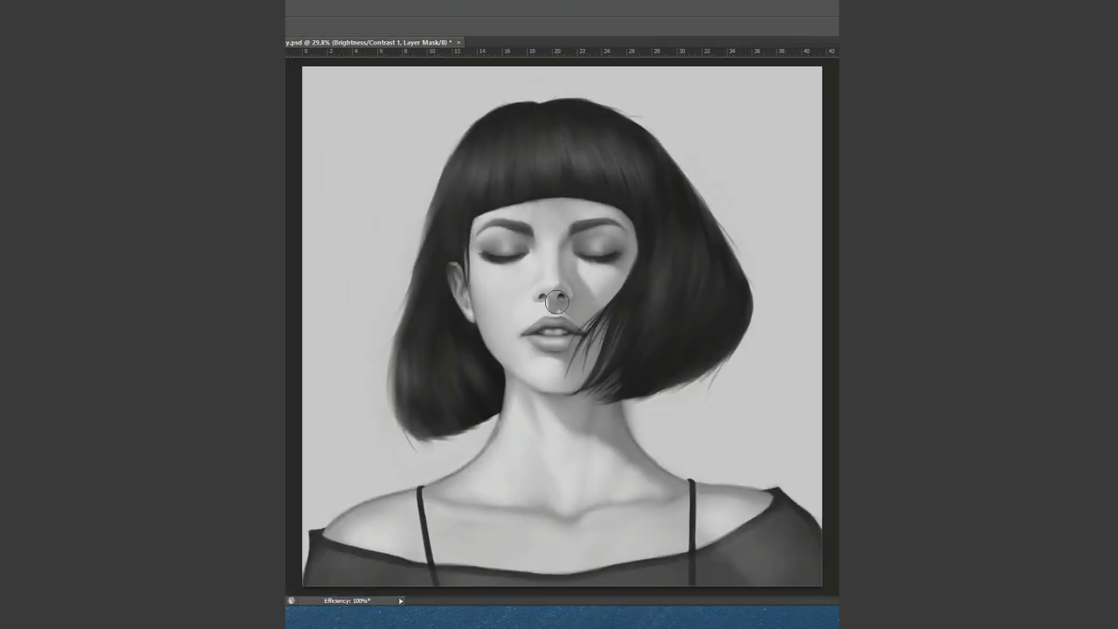
- Lighten the right side of the neck with a soft stroke and save the painting
{"action": "key", "text": "ctrl+z"}
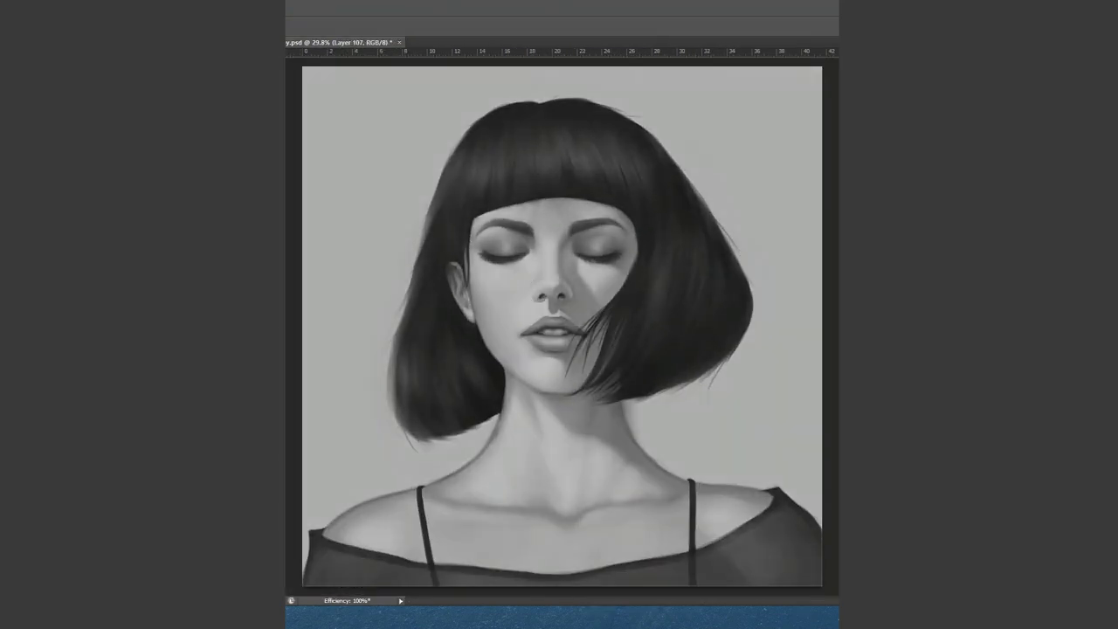
{"action": "right_click", "coordinate": [552, 195]}
{"action": "key", "text": "Escape"}
{"action": "left_click_drag", "start_coordinate": [627, 407], "coordinate": [632, 443]}
{"action": "key", "text": "ctrl+s"}
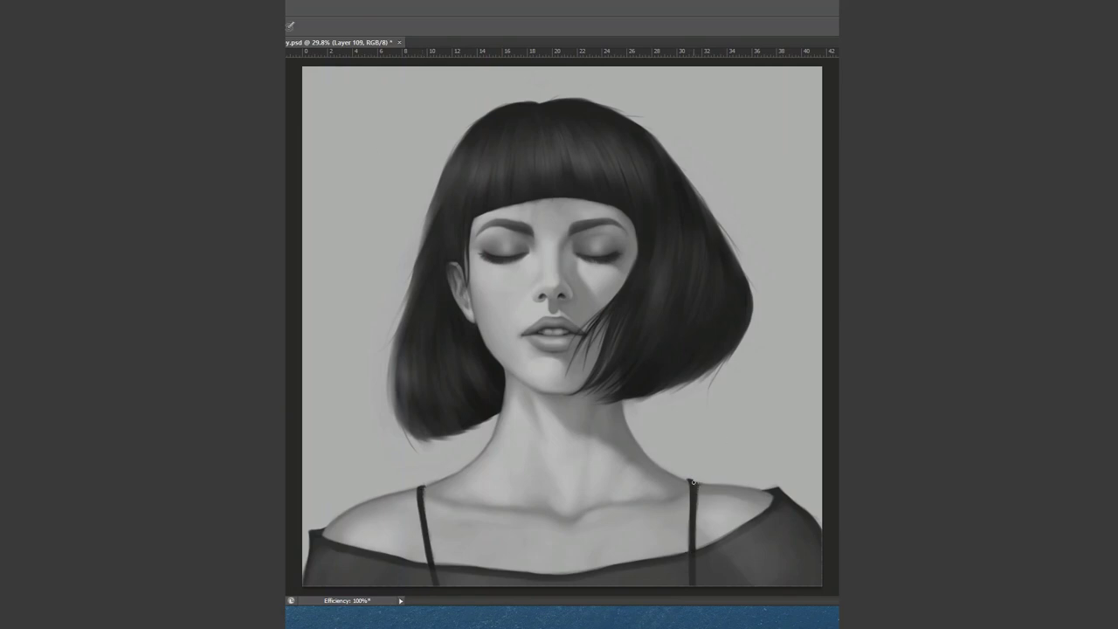
- On a new layer, choose a large soft brush and zoom out to the whole canvas
{"action": "key", "text": "ctrl+shift+alt+n"}
{"action": "right_click", "coordinate": [410, 533]}
{"action": "right_click", "coordinate": [336, 537]}
{"action": "right_click", "coordinate": [580, 194]}
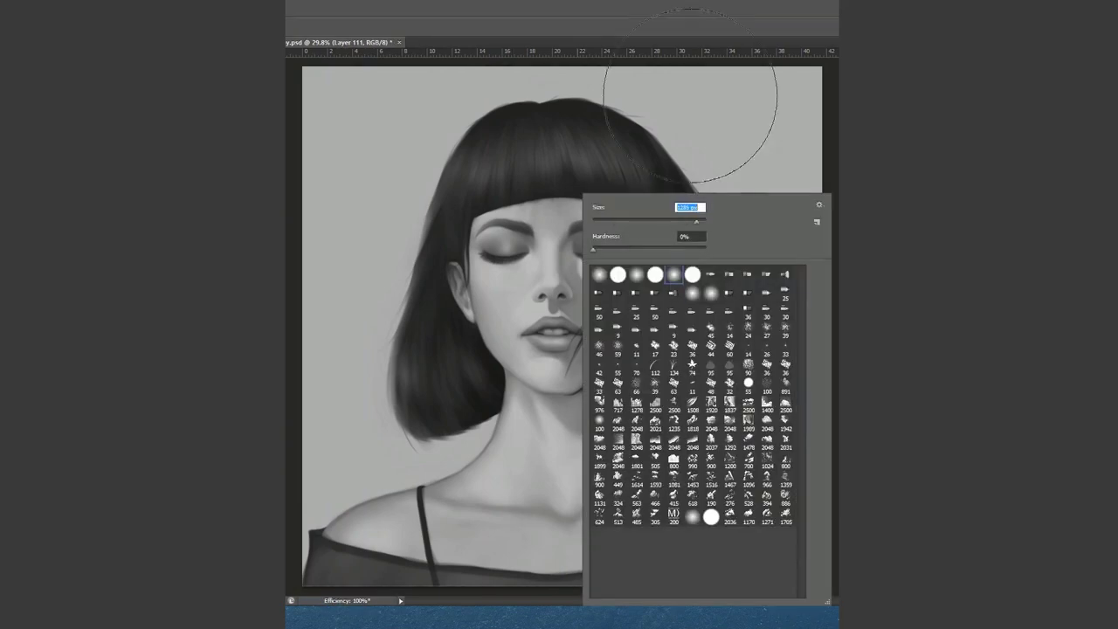
{"action": "key", "text": "ctrl+minus"}
{"action": "key", "text": "ctrl+minus"}
{"action": "scroll", "coordinate": [673, 300], "scroll_direction": "up", "scroll_amount": 3}
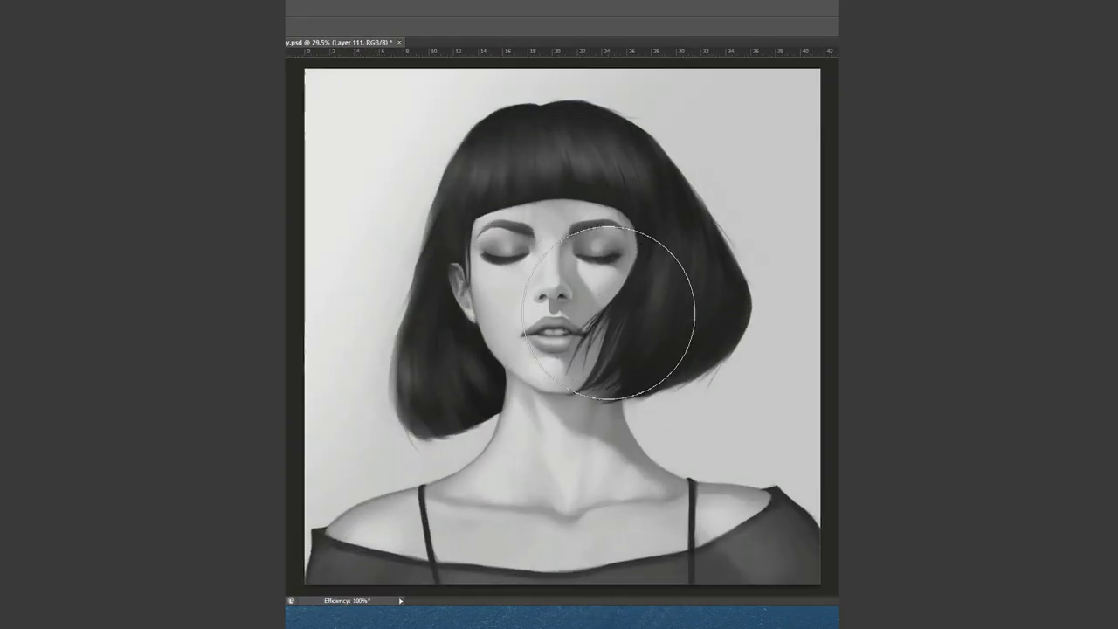
- Try a dark gradient across the canvas bottom on a new layer, then undo it
{"action": "key", "text": "ctrl+shift+alt+n"}
{"action": "key", "text": "g"}
{"action": "left_click_drag", "start_coordinate": [573, 576], "coordinate": [573, 349]}
{"action": "key", "text": "ctrl+z"}
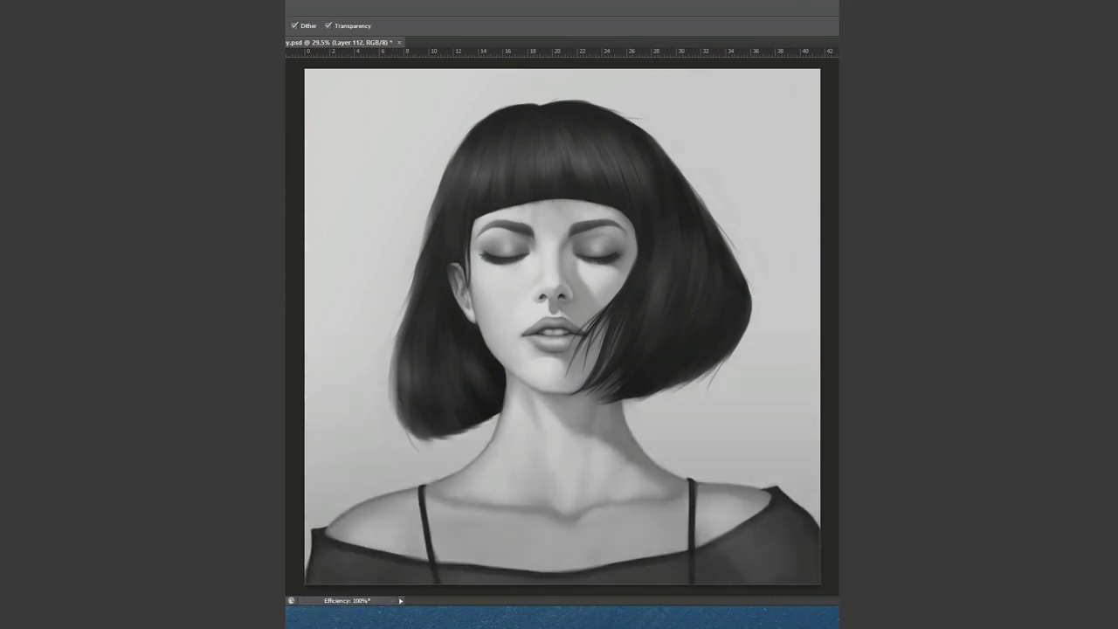
{"action": "scroll", "coordinate": [611, 349], "scroll_direction": "down", "scroll_amount": 2}
{"action": "key", "text": "b"}
{"action": "scroll", "coordinate": [823, 187], "scroll_direction": "up", "scroll_amount": 1}
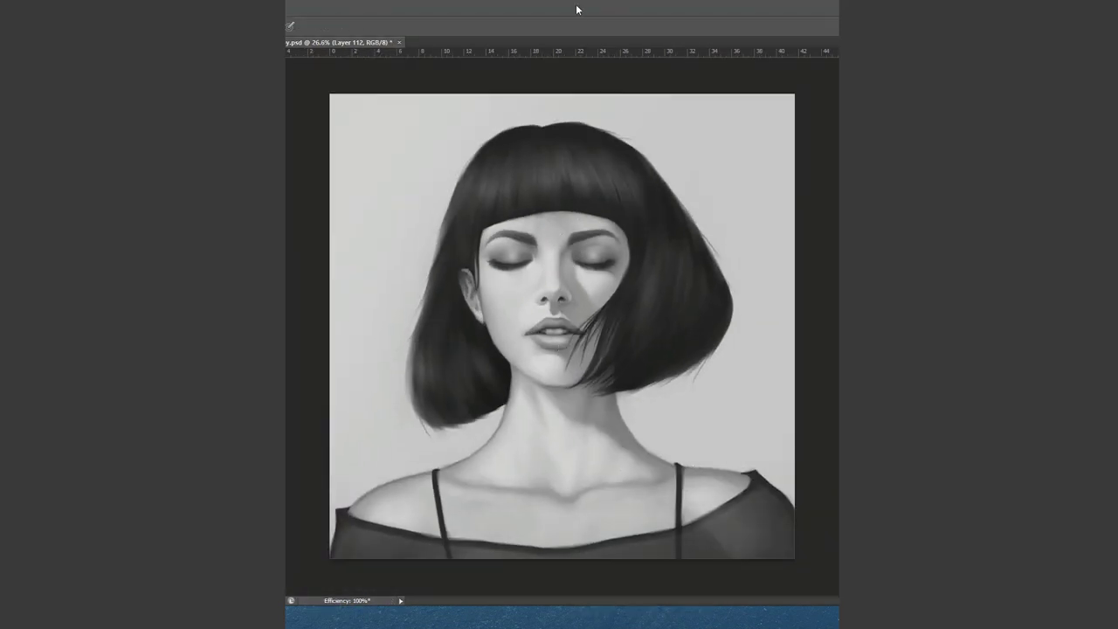
- Redraw the signature in the lower right on a new layer and save the painting
{"action": "key", "text": "ctrl+shift+alt+n"}
{"action": "right_click", "coordinate": [541, 192]}
{"action": "key", "text": "Return"}
{"action": "left_click_drag", "start_coordinate": [704, 441], "coordinate": [730, 456]}
{"action": "key", "text": "alt+Tab"}
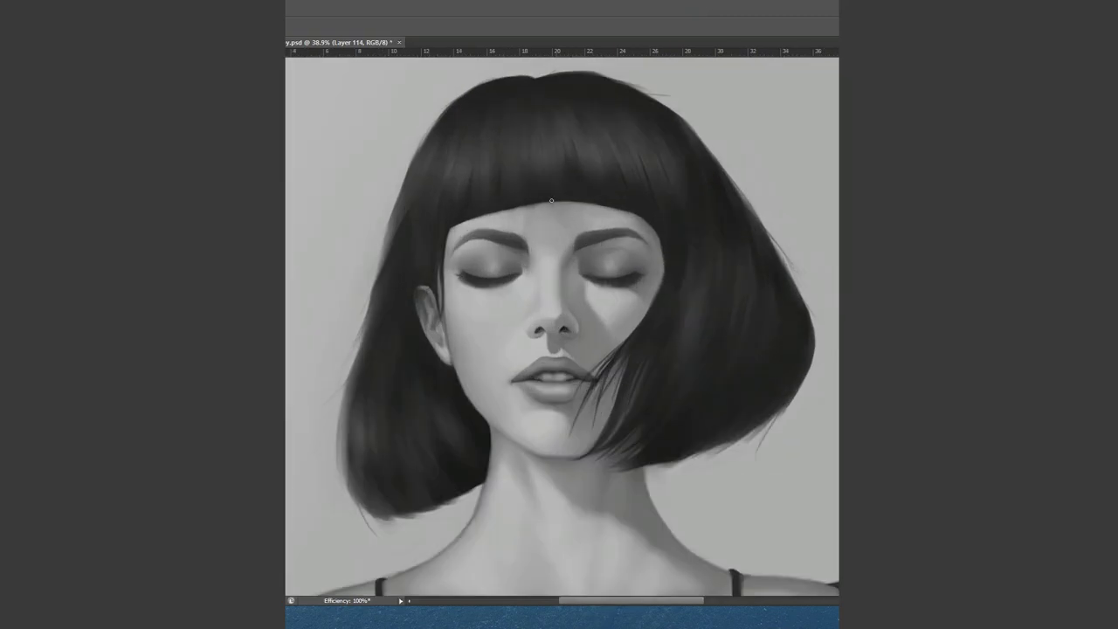
{"action": "right_click", "coordinate": [606, 223]}
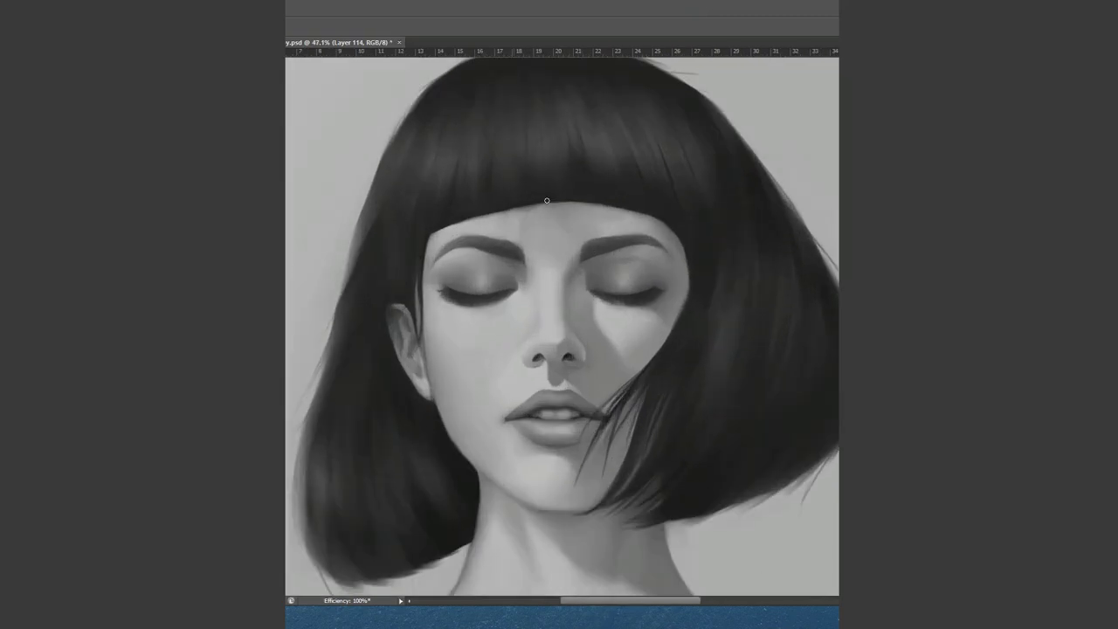
{"action": "key", "text": "Return"}
{"action": "key", "text": "ctrl+s"}
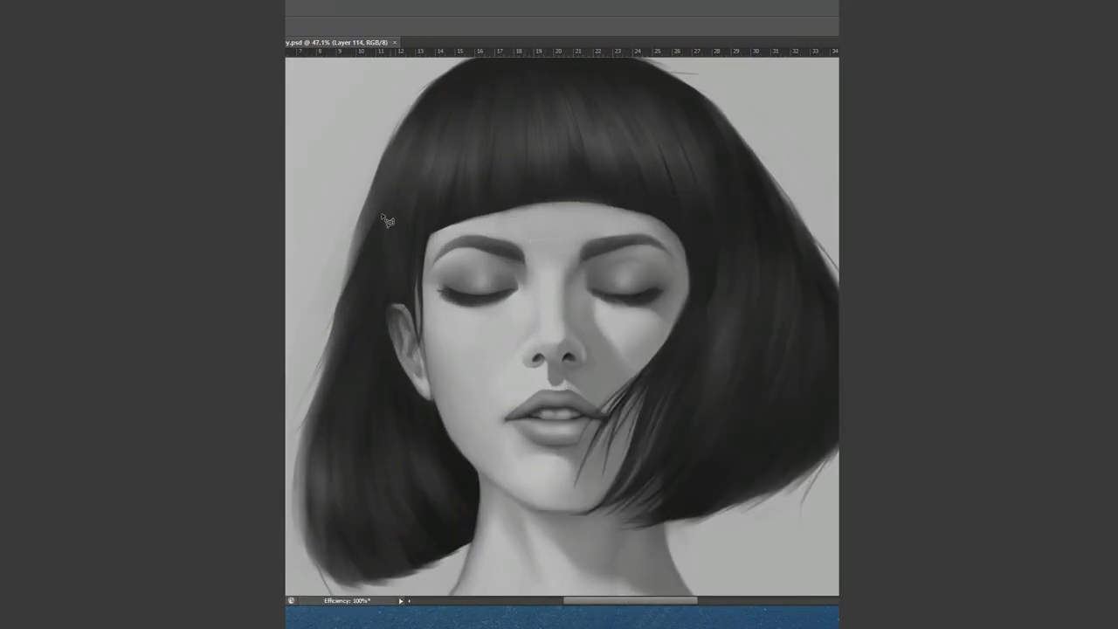
- Lasso several spiky gap shapes along the fringe's lower edge
{"action": "key", "text": "l"}
{"action": "mouse_move", "coordinate": [503, 186]}
{"action": "left_mouse_down"}
{"action": "mouse_move", "coordinate": [505, 218]}
{"action": "mouse_move", "coordinate": [555, 208]}
{"action": "left_mouse_up"}
{"action": "left_click_drag", "start_coordinate": [571, 199], "coordinate": [585, 206]}
{"action": "mouse_move", "coordinate": [587, 150]}
{"action": "left_mouse_down"}
{"action": "mouse_move", "coordinate": [617, 212]}
{"action": "mouse_move", "coordinate": [658, 225]}
{"action": "left_mouse_up"}
{"action": "left_click_drag", "start_coordinate": [491, 183], "coordinate": [505, 227]}
{"action": "mouse_move", "coordinate": [435, 203]}
{"action": "left_mouse_down"}
{"action": "mouse_move", "coordinate": [459, 238]}
{"action": "mouse_move", "coordinate": [687, 249]}
{"action": "left_mouse_up"}
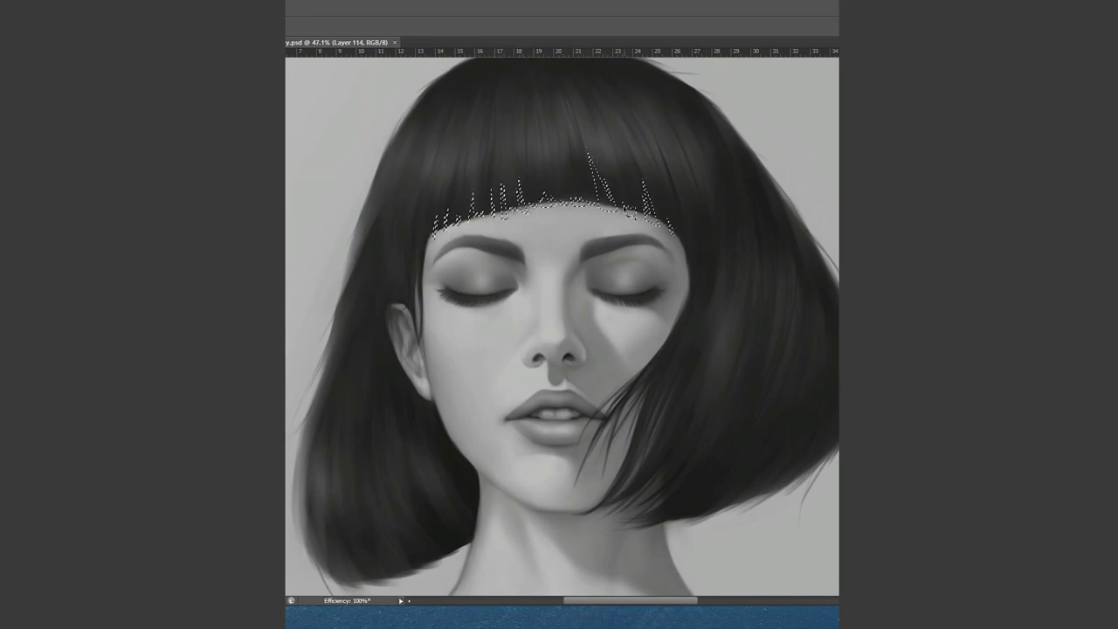
- Fill the selected fringe spikes with light grey on a new layer
{"action": "key", "text": "ctrl+shift+alt+n"}
{"action": "left_click_drag", "start_coordinate": [515, 201], "coordinate": [668, 219]}
{"action": "left_click_drag", "start_coordinate": [446, 222], "coordinate": [617, 210]}
{"action": "left_click_drag", "start_coordinate": [437, 225], "coordinate": [567, 210]}
{"action": "scroll", "coordinate": [529, 190], "scroll_direction": "up", "scroll_amount": 2}
{"action": "scroll", "coordinate": [529, 190], "scroll_direction": "up", "scroll_amount": 1}
- Paint a light wedge-shaped gap into the fringe
{"action": "left_click_drag", "start_coordinate": [552, 131], "coordinate": [575, 220]}
{"action": "left_click_drag", "start_coordinate": [567, 175], "coordinate": [596, 222]}
{"action": "left_click_drag", "start_coordinate": [563, 149], "coordinate": [590, 220]}
{"action": "mouse_move", "coordinate": [549, 118]}
{"action": "left_mouse_down"}
{"action": "mouse_move", "coordinate": [600, 229]}
{"action": "mouse_move", "coordinate": [656, 246]}
{"action": "left_mouse_up"}
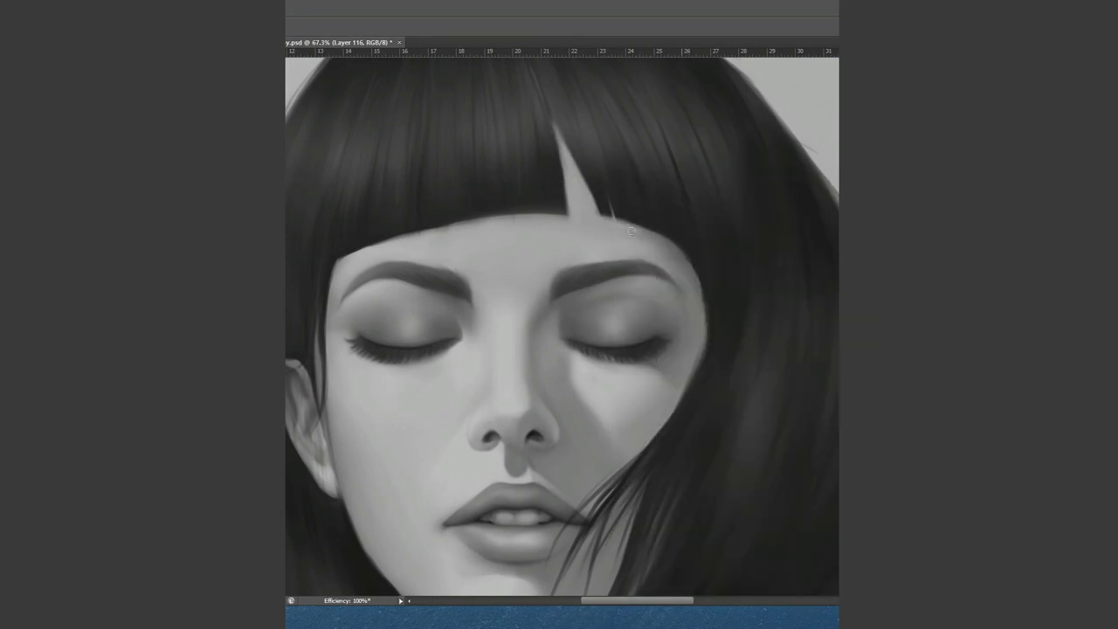
- Add three thin light strands along the fringe edge
{"action": "key", "text": "F5"}
{"action": "key", "text": "F5"}
{"action": "mouse_move", "coordinate": [548, 194]}
{"action": "left_mouse_down"}
{"action": "mouse_move", "coordinate": [557, 218]}
{"action": "mouse_move", "coordinate": [512, 194]}
{"action": "left_mouse_up"}
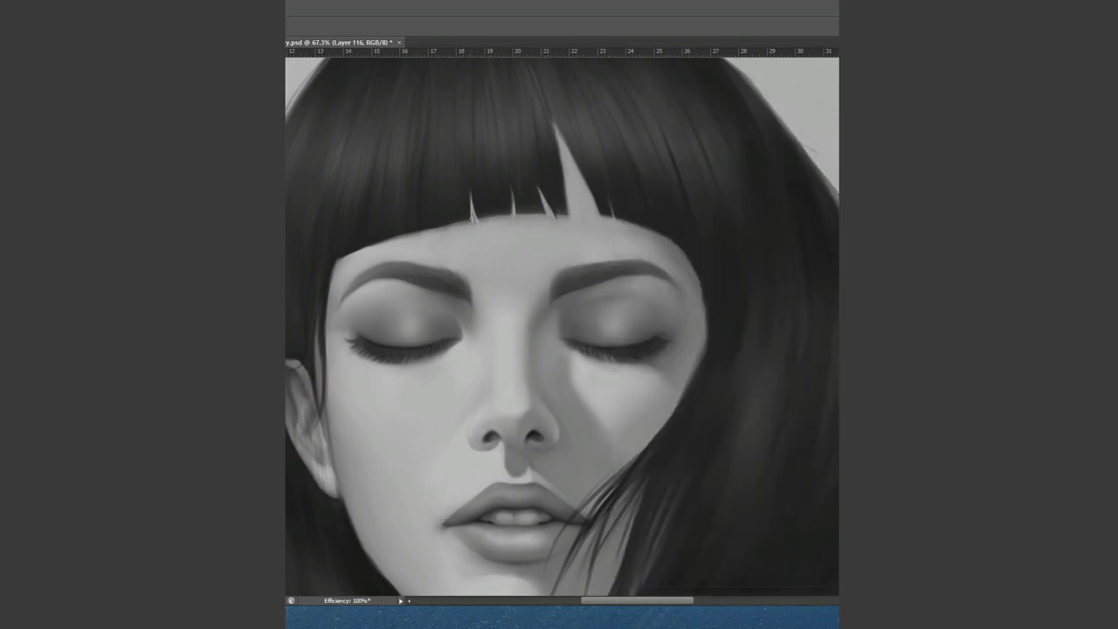
{"action": "left_click_drag", "start_coordinate": [421, 193], "coordinate": [424, 231]}
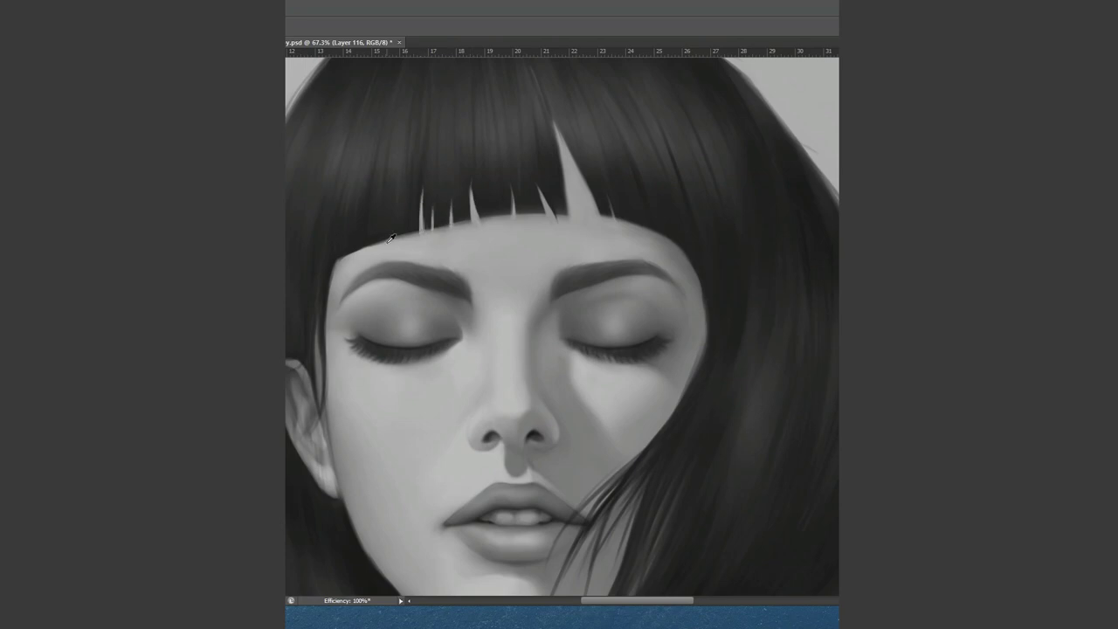
{"action": "mouse_move", "coordinate": [653, 231]}
{"action": "left_mouse_down"}
{"action": "mouse_move", "coordinate": [646, 186]}
{"action": "mouse_move", "coordinate": [506, 200]}
{"action": "left_mouse_up"}
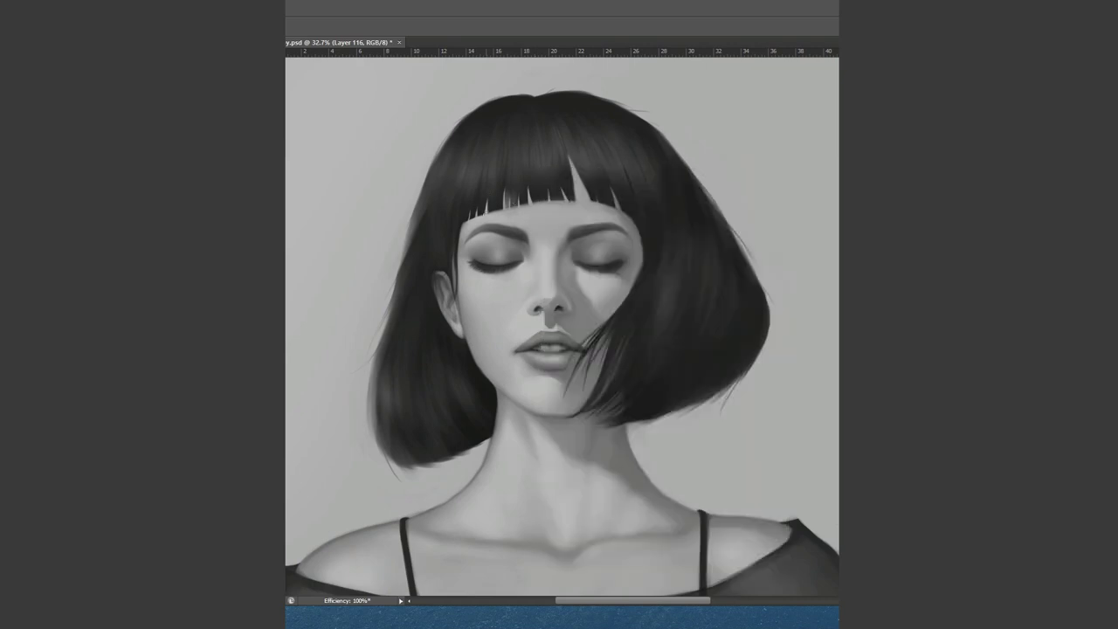
- Sample the fringe-gap grey, darken the light wedge in the fringe, and save
{"action": "left_click", "coordinate": [534, 197], "text": "alt"}
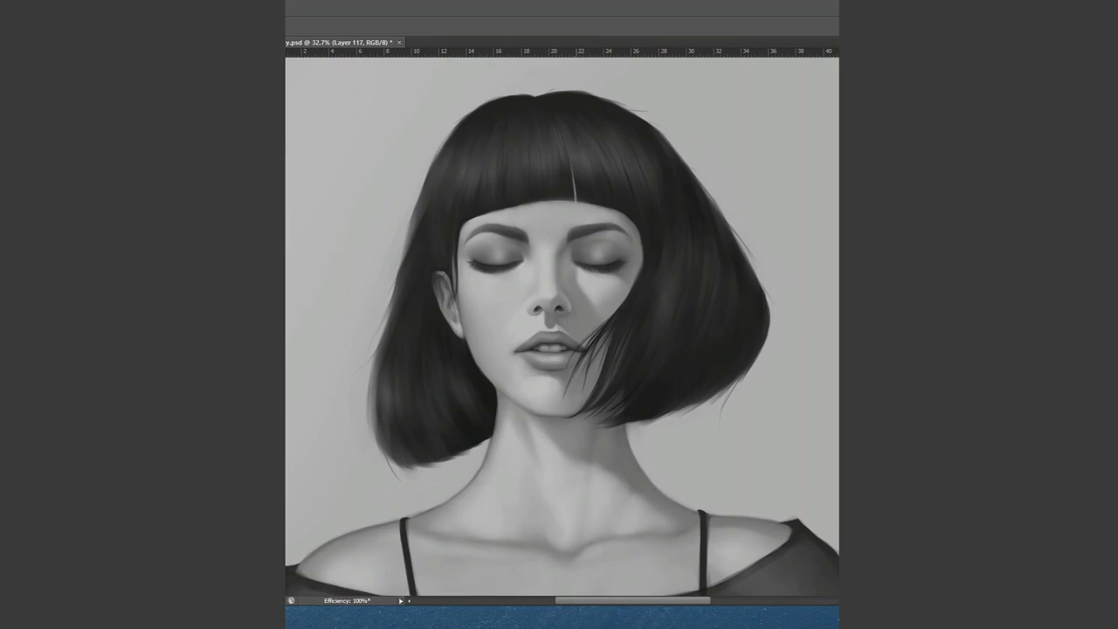
{"action": "right_click", "coordinate": [634, 186]}
{"action": "key", "text": "Escape"}
{"action": "left_click_drag", "start_coordinate": [592, 199], "coordinate": [593, 184]}
{"action": "left_click_drag", "start_coordinate": [570, 148], "coordinate": [577, 210]}
{"action": "key", "text": "ctrl+s"}
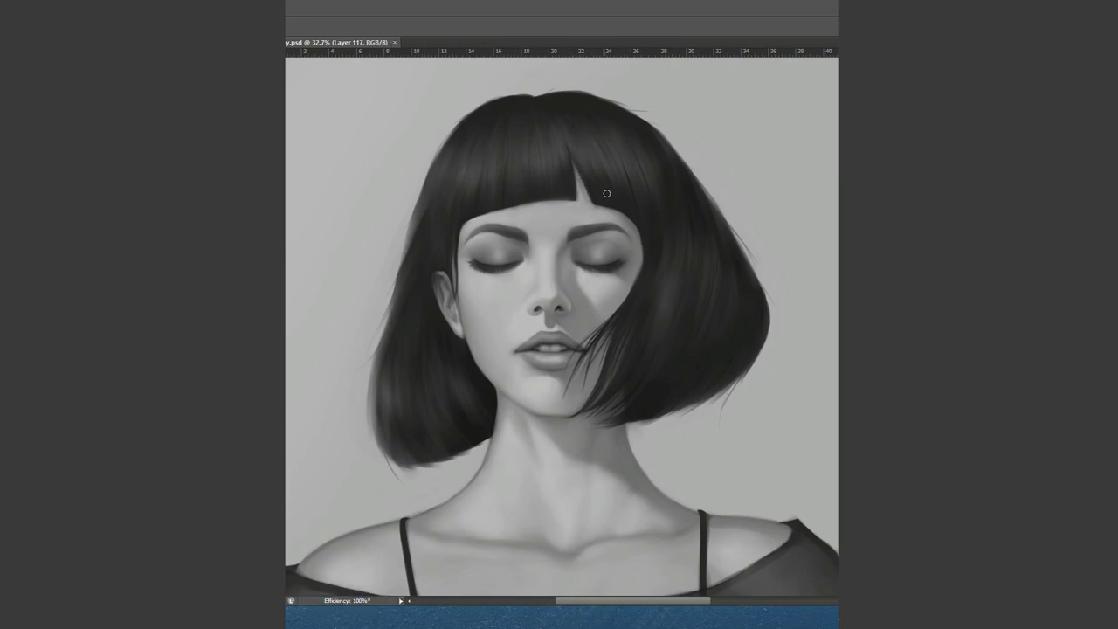
- With a new brush, save and paint a light strand splitting the bangs
{"action": "right_click", "coordinate": [589, 179]}
{"action": "left_click", "coordinate": [514, 201]}
{"action": "key", "text": "ctrl+s"}
{"action": "left_click_drag", "start_coordinate": [489, 211], "coordinate": [489, 187]}
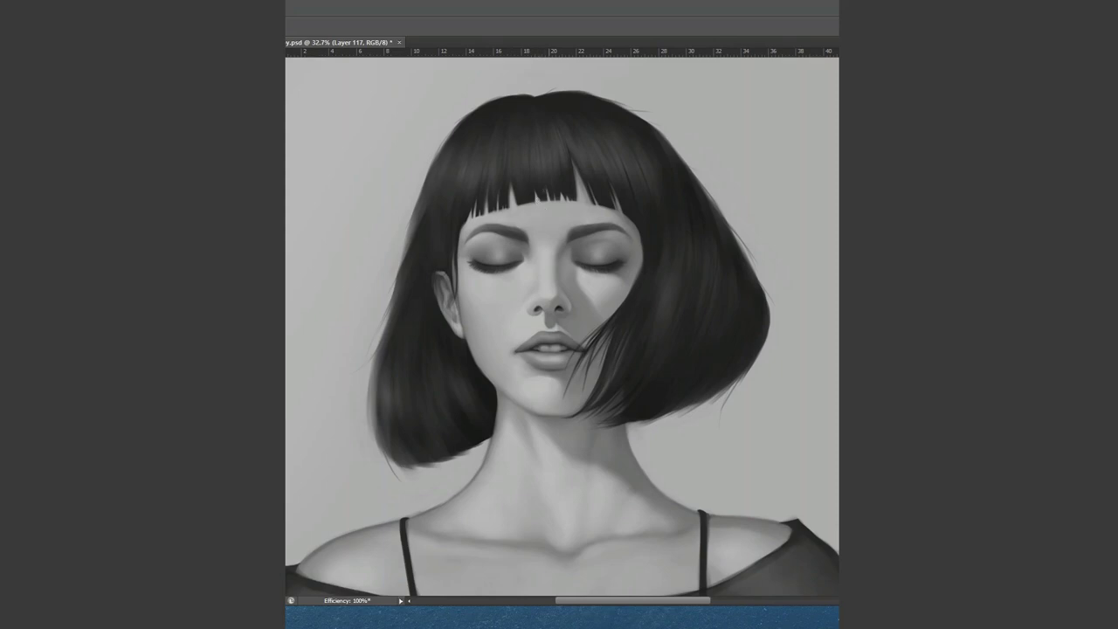
- Resize the brush, save the painting again, and view the whole canvas
{"action": "scroll", "coordinate": [610, 186], "scroll_direction": "up", "scroll_amount": 1}
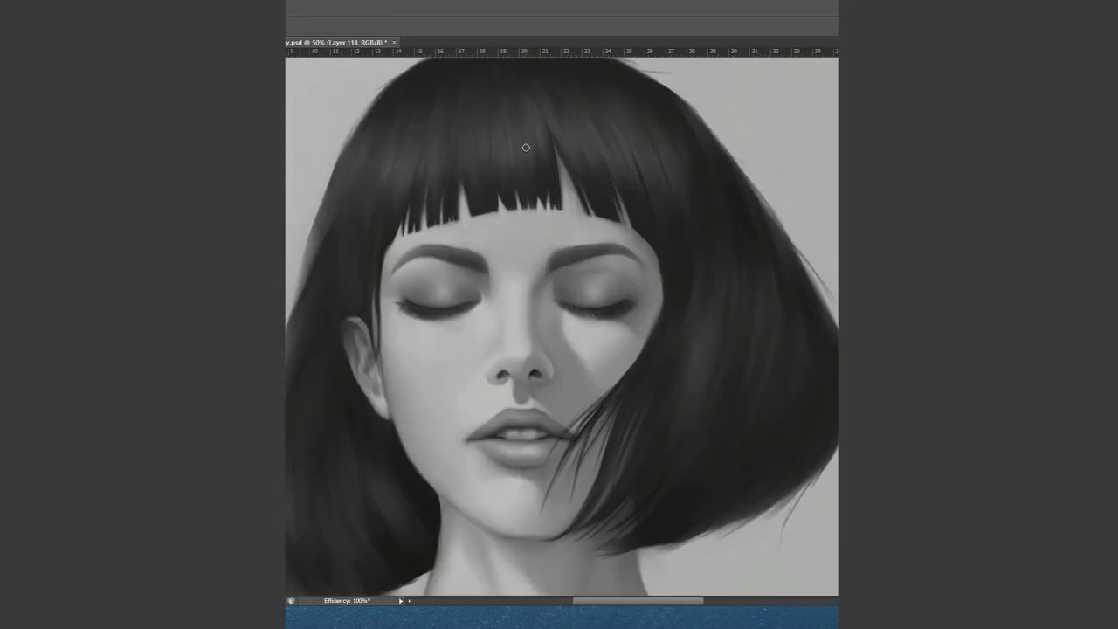
{"action": "right_click", "coordinate": [550, 192]}
{"action": "key", "text": "Return"}
{"action": "right_click", "coordinate": [622, 238]}
{"action": "key", "text": "Return"}
{"action": "key", "text": "bracketright"}
{"action": "key", "text": "bracketright"}
{"action": "key", "text": "ctrl+s"}
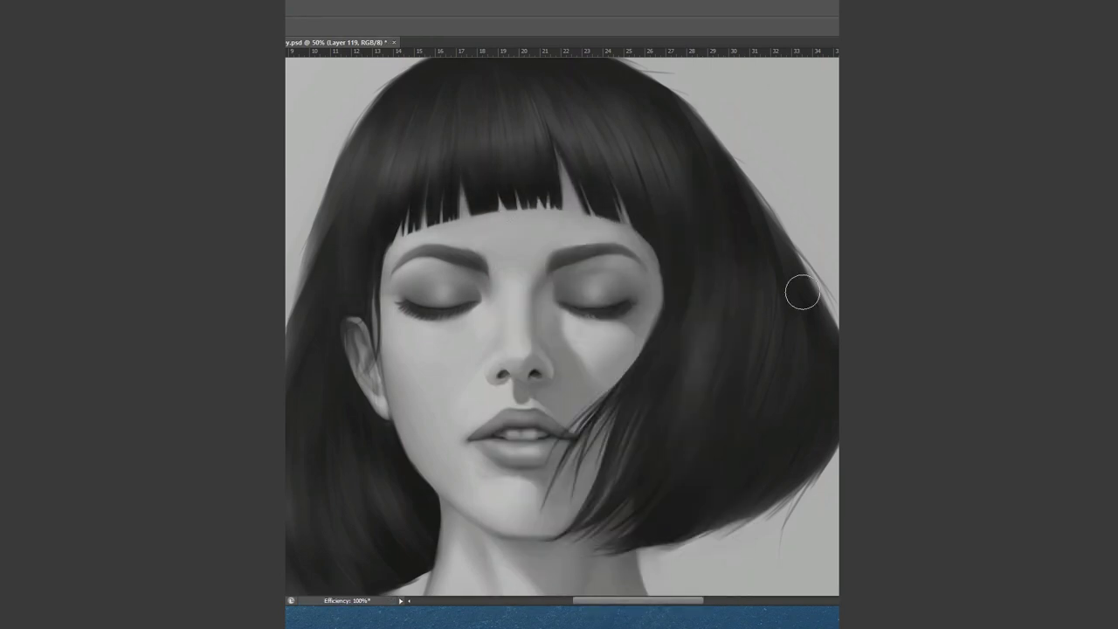
{"action": "key", "text": "ctrl+0"}
{"action": "right_click", "coordinate": [631, 190]}
{"action": "key", "text": "Escape"}
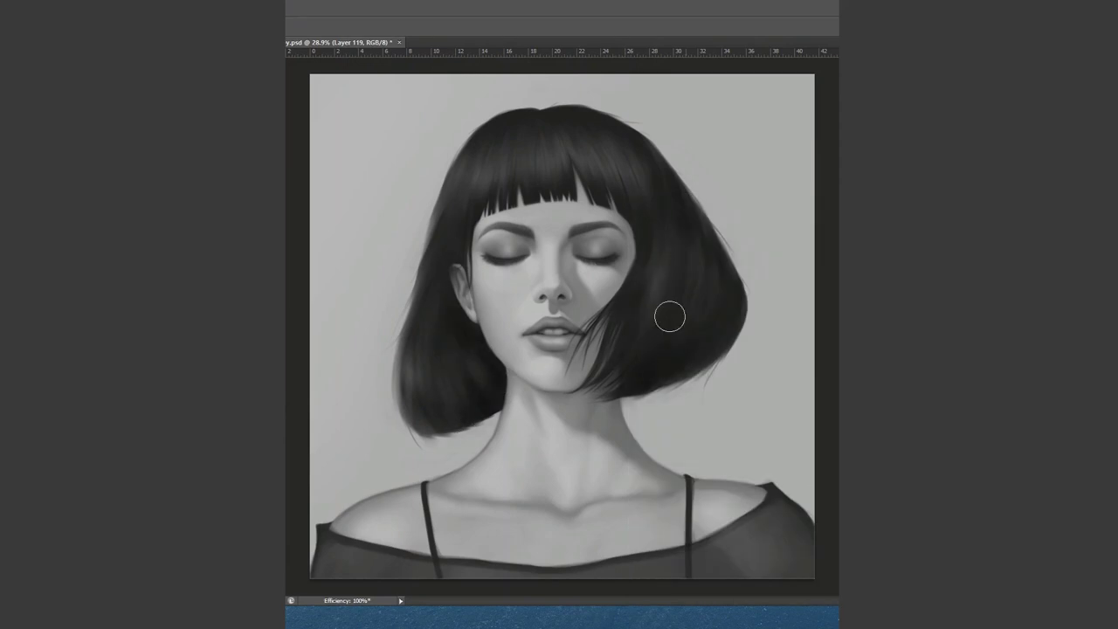
{"action": "scroll", "coordinate": [574, 194], "scroll_direction": "up", "scroll_amount": 3}
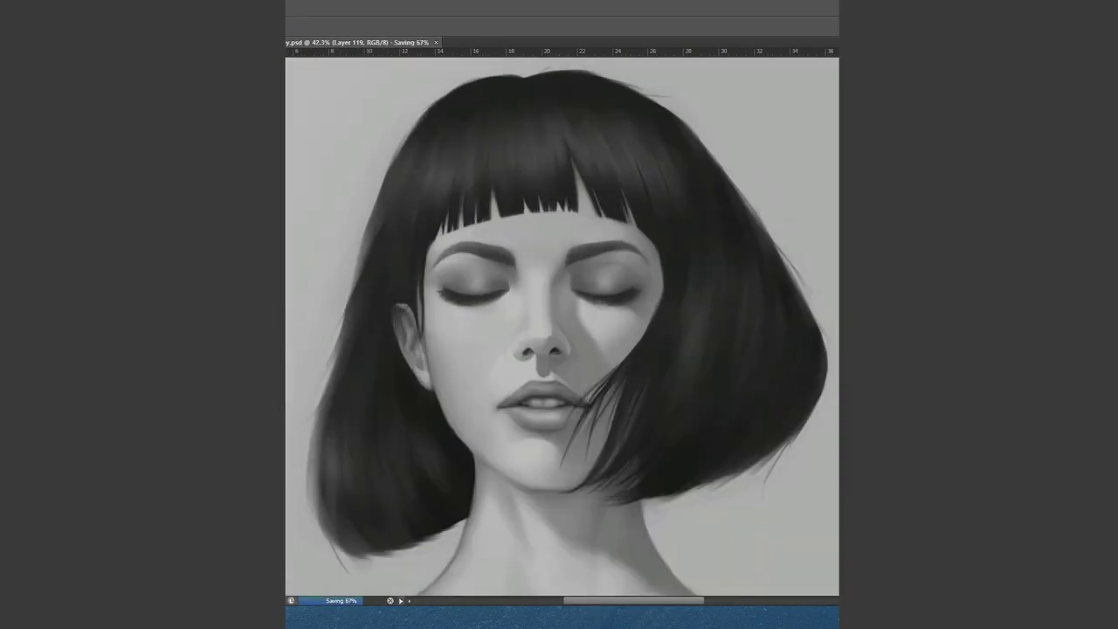
- On a new layer, darken the eyebrow with a short soft-brush stroke, then view the whole painting
{"action": "key", "text": "ctrl+alt+shift+n"}
{"action": "right_click", "coordinate": [716, 191]}
{"action": "key", "text": "Escape"}
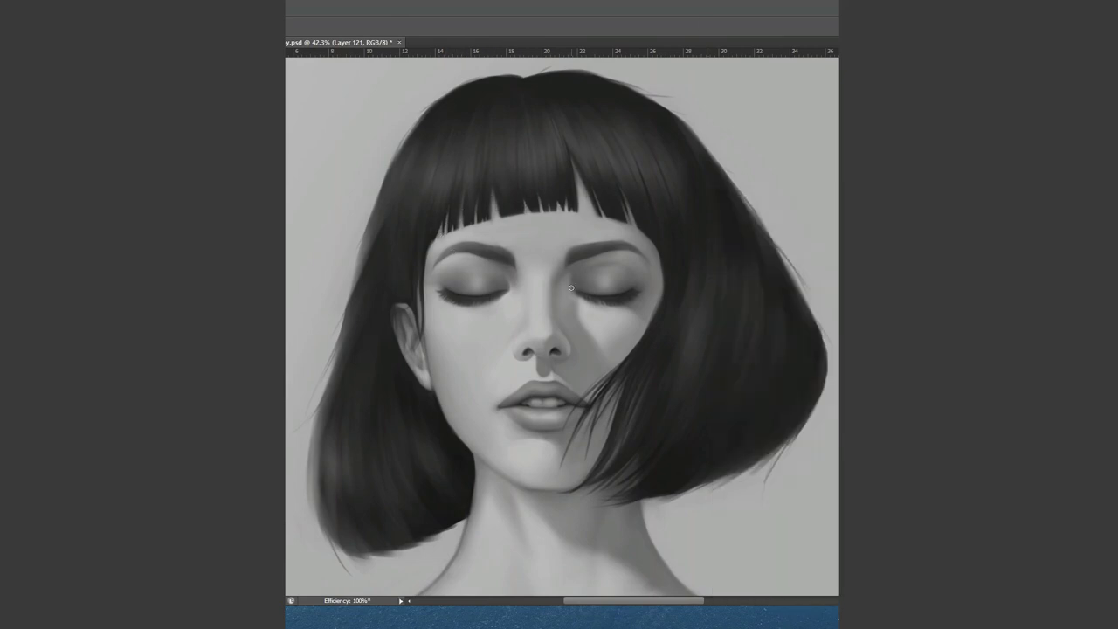
{"action": "right_click", "coordinate": [562, 176]}
{"action": "key", "text": "Escape"}
{"action": "left_click_drag", "start_coordinate": [480, 249], "coordinate": [487, 254]}
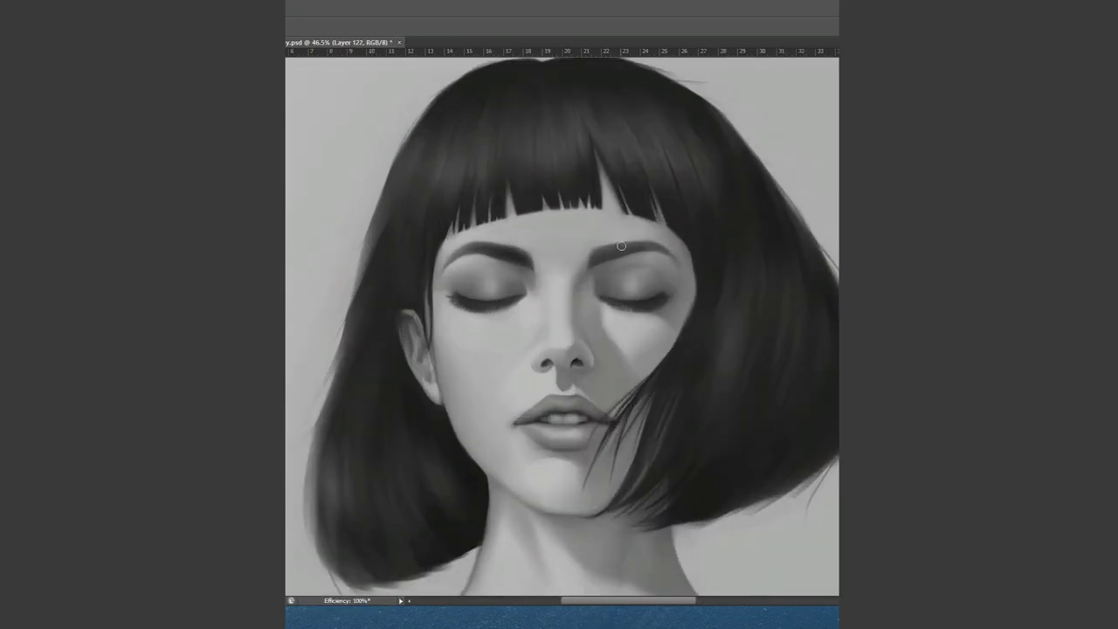
{"action": "key", "text": "ctrl+0"}
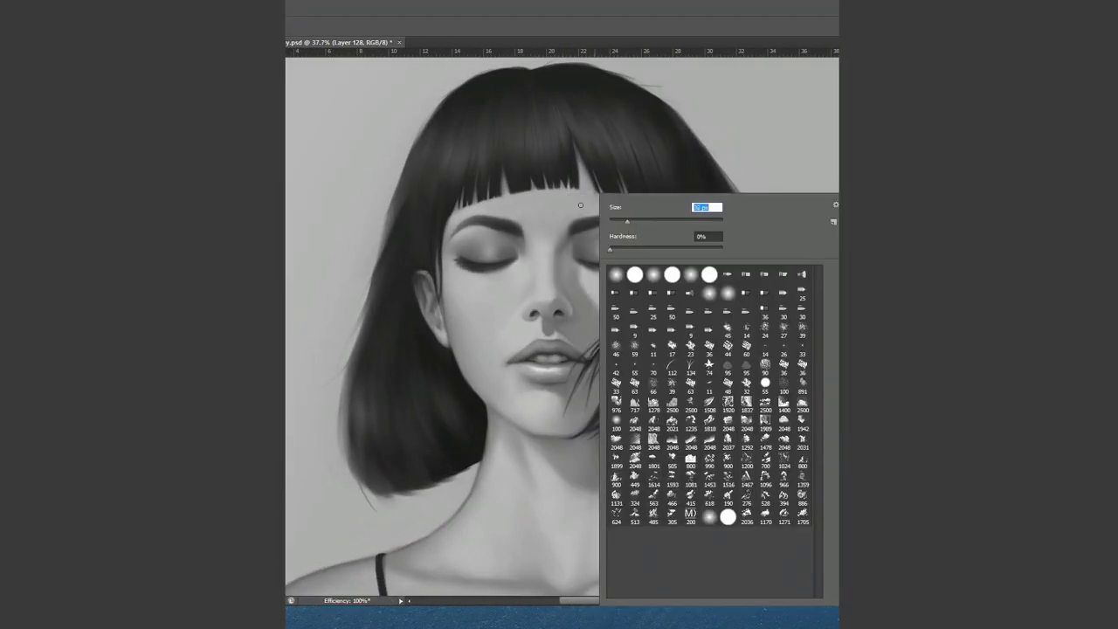
- Paint white highlights on both eyelids and soften them with Gaussian Blur
{"action": "left_click_drag", "start_coordinate": [486, 256], "coordinate": [477, 250]}
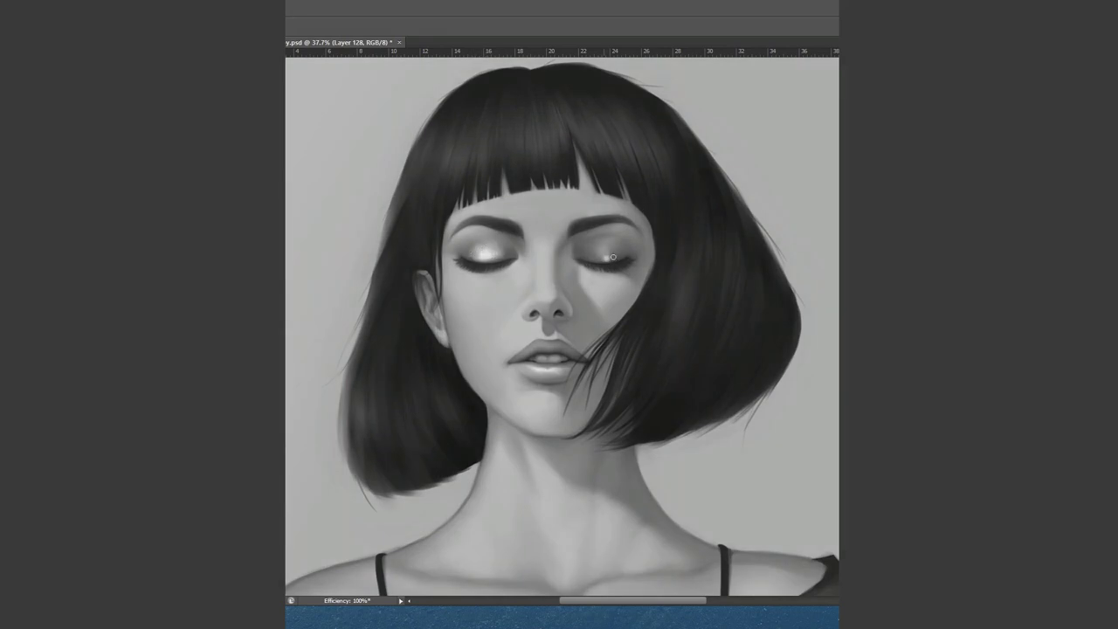
{"action": "left_click_drag", "start_coordinate": [602, 253], "coordinate": [612, 253]}
{"action": "key", "text": "ctrl+alt+f"}
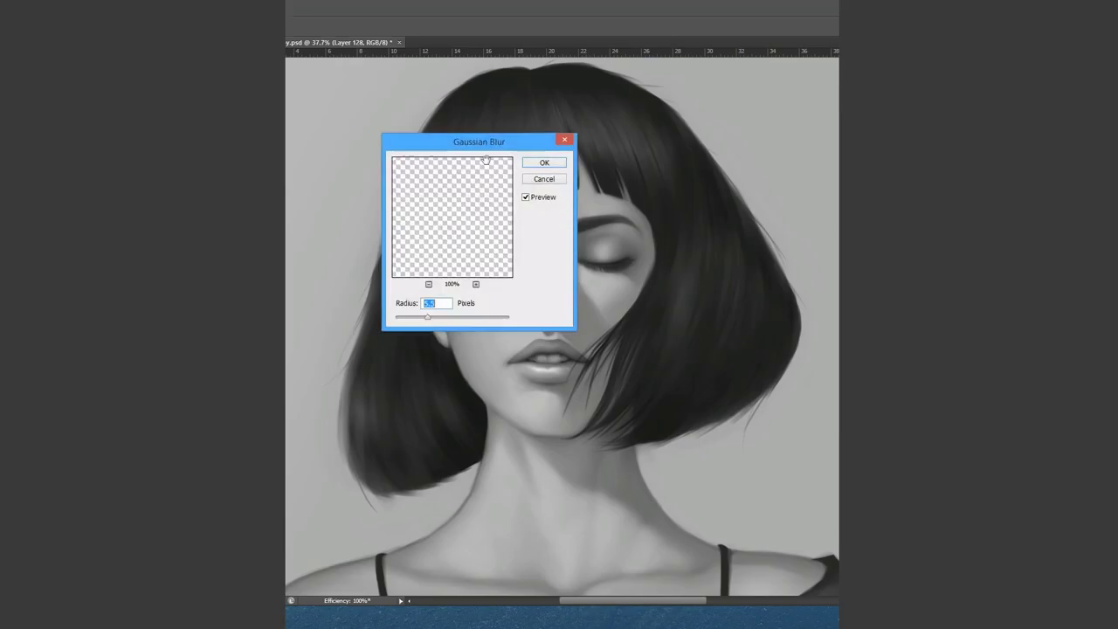
{"action": "key", "text": "Return"}
- Add a new layer, adjust the brush, and undo the left eyelid highlight
{"action": "key", "text": "ctrl+alt+shift+n"}
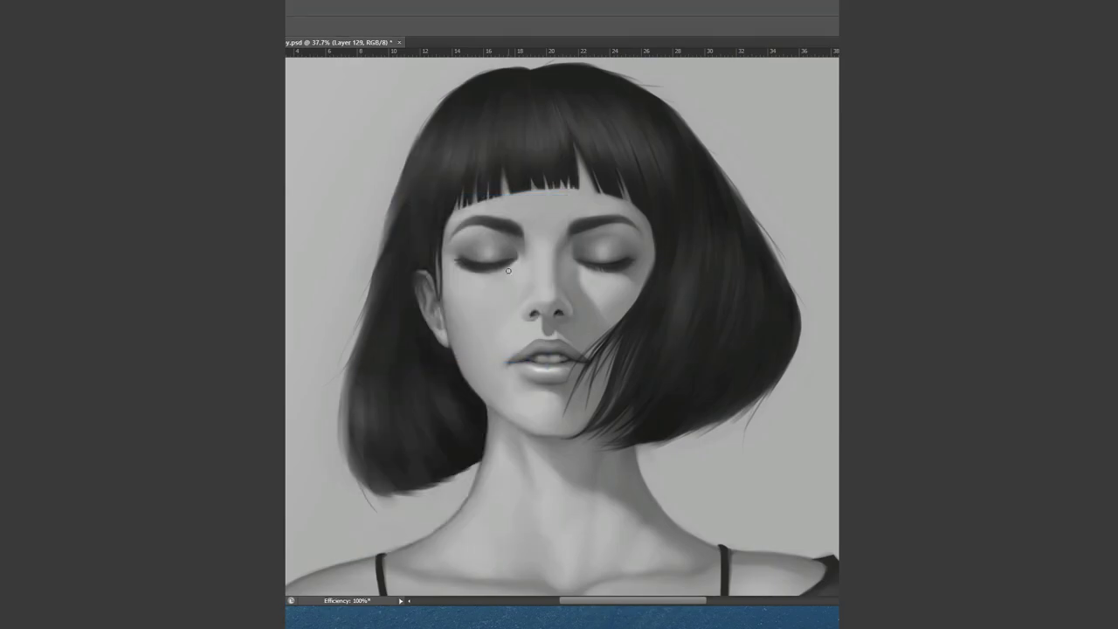
{"action": "right_click", "coordinate": [519, 258]}
{"action": "key", "text": "Return"}
{"action": "key", "text": "b"}
{"action": "key", "text": "ctrl+z"}
- Repaint brighter highlights on both eyelids with a larger brush, then undo them as too bright
{"action": "right_click", "coordinate": [505, 251]}
{"action": "key", "text": "Return"}
{"action": "mouse_move", "coordinate": [472, 255]}
{"action": "left_mouse_down"}
{"action": "mouse_move", "coordinate": [493, 252]}
{"action": "mouse_move", "coordinate": [472, 253]}
{"action": "left_mouse_up"}
{"action": "mouse_move", "coordinate": [594, 254]}
{"action": "left_mouse_down"}
{"action": "mouse_move", "coordinate": [613, 248]}
{"action": "mouse_move", "coordinate": [599, 255]}
{"action": "left_mouse_up"}
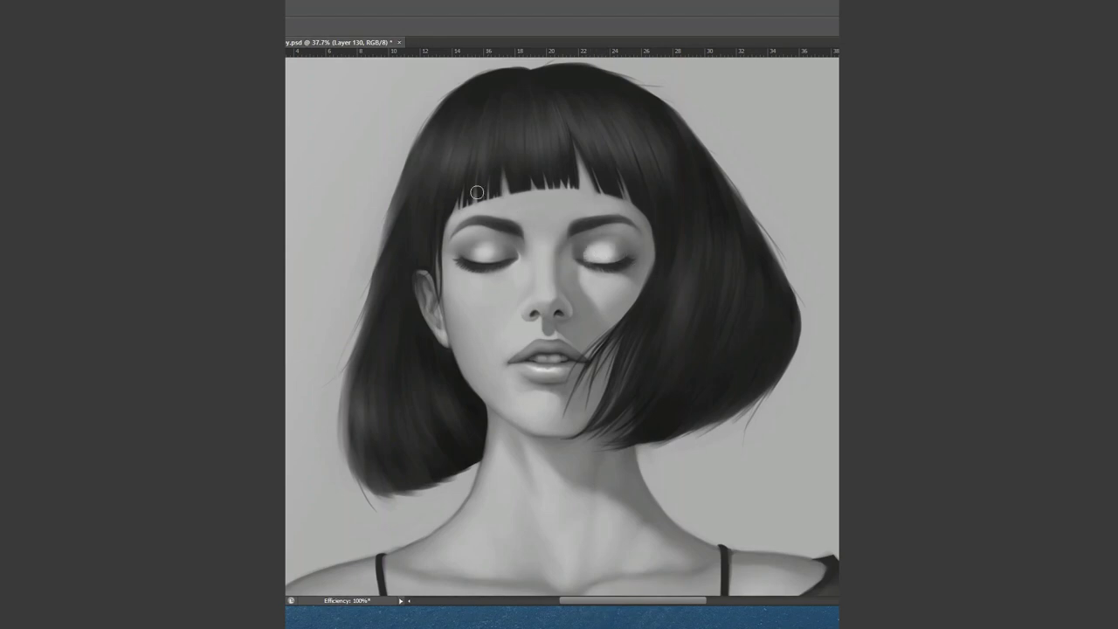
{"action": "left_click_drag", "start_coordinate": [473, 254], "coordinate": [506, 253]}
{"action": "right_click", "coordinate": [507, 251]}
{"action": "key", "text": "Return"}
{"action": "key", "text": "ctrl+alt+z"}
{"action": "key", "text": "ctrl+alt+z"}
{"action": "key", "text": "ctrl+alt+z"}
{"action": "key", "text": "ctrl+alt+z"}
- Paint subtler eyelid highlights on a new layer, fine-tuning the brush size and hardness
{"action": "key", "text": "ctrl+shift+alt+n"}
{"action": "left_click_drag", "start_coordinate": [475, 255], "coordinate": [506, 251]}
{"action": "left_click_drag", "start_coordinate": [601, 258], "coordinate": [617, 256]}
{"action": "right_click", "coordinate": [587, 178]}
{"action": "key", "text": "Return"}
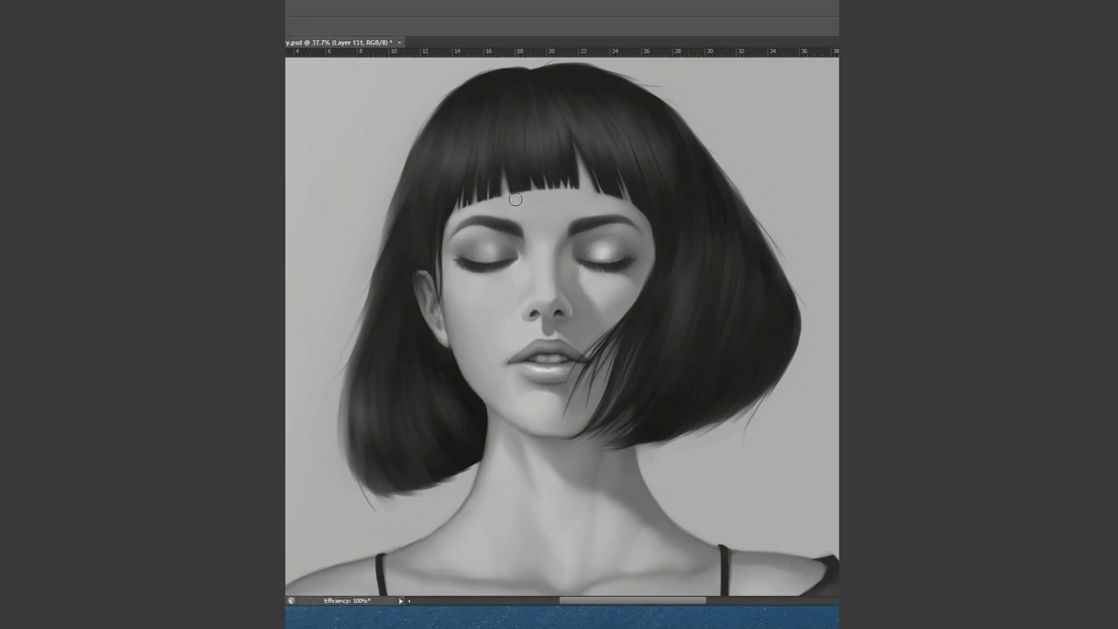
{"action": "right_click", "coordinate": [476, 245]}
{"action": "key", "text": "Return"}
{"action": "right_click", "coordinate": [611, 246]}
{"action": "key", "text": "Return"}
{"action": "key", "text": "ctrl+minus"}
{"action": "key", "text": "ctrl+minus"}
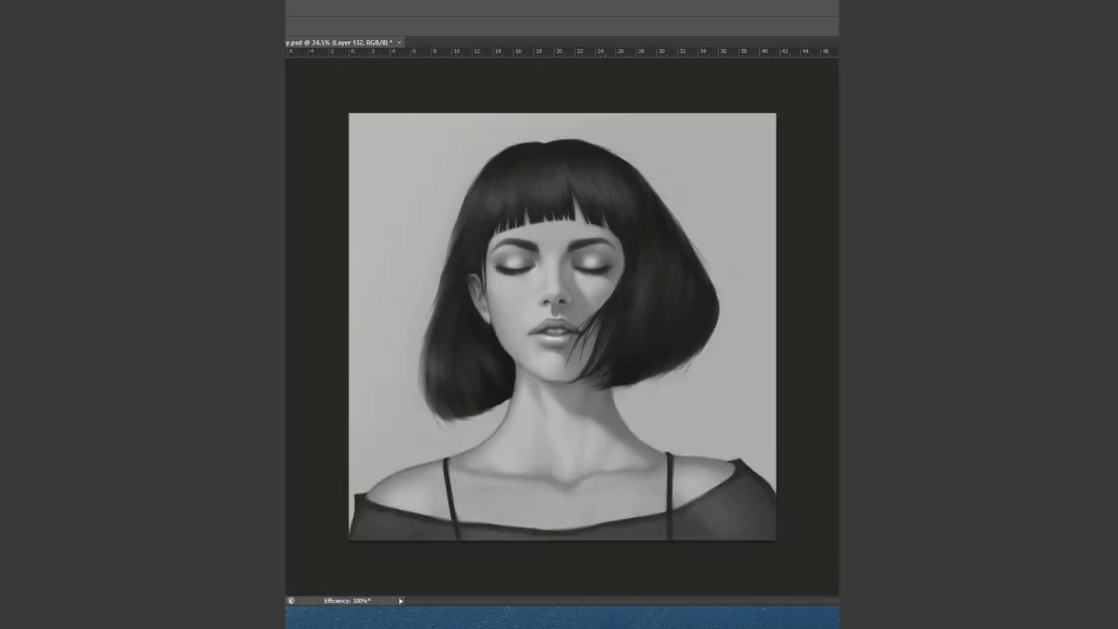
- Fit the painting in the window and sample a tone from the right eye
{"action": "key", "text": "ctrl+0"}
{"action": "scroll", "coordinate": [558, 288], "scroll_direction": "up", "scroll_amount": 2}
{"action": "right_click", "coordinate": [615, 218]}
{"action": "key", "text": "Return"}
{"action": "left_click", "coordinate": [586, 266], "text": "alt"}
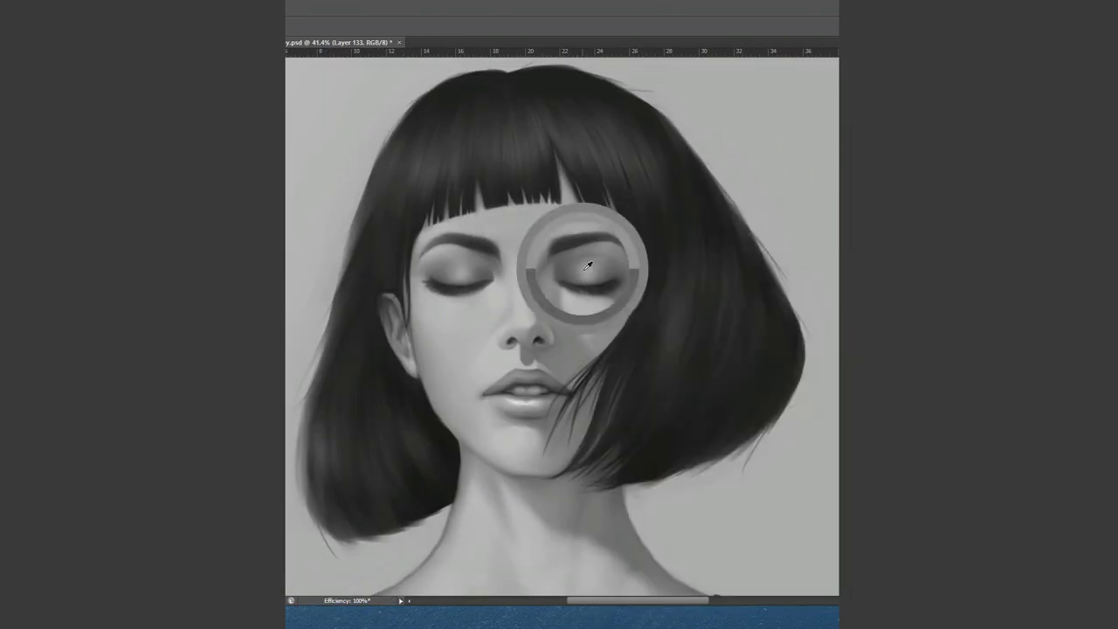
{"action": "right_click", "coordinate": [454, 271]}
{"action": "key", "text": "Return"}
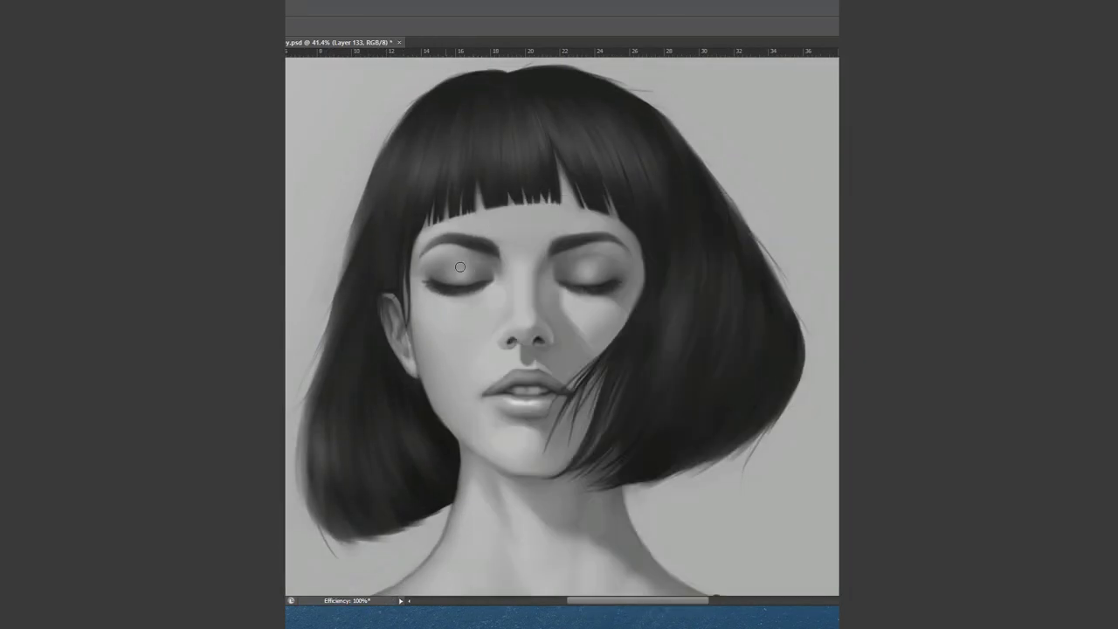
{"action": "scroll", "coordinate": [441, 268], "scroll_direction": "down", "scroll_amount": 2}
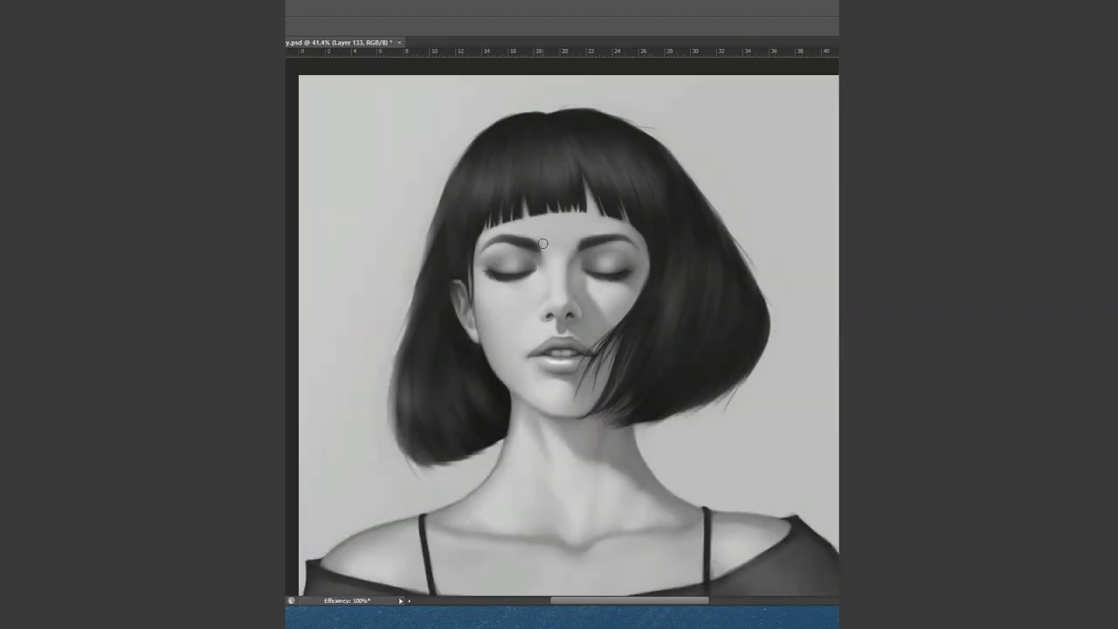
{"action": "scroll", "coordinate": [441, 268], "scroll_direction": "up", "scroll_amount": 3}
{"action": "scroll", "coordinate": [513, 281], "scroll_direction": "down", "scroll_amount": 2}
{"action": "scroll", "coordinate": [513, 281], "scroll_direction": "down", "scroll_amount": 1}
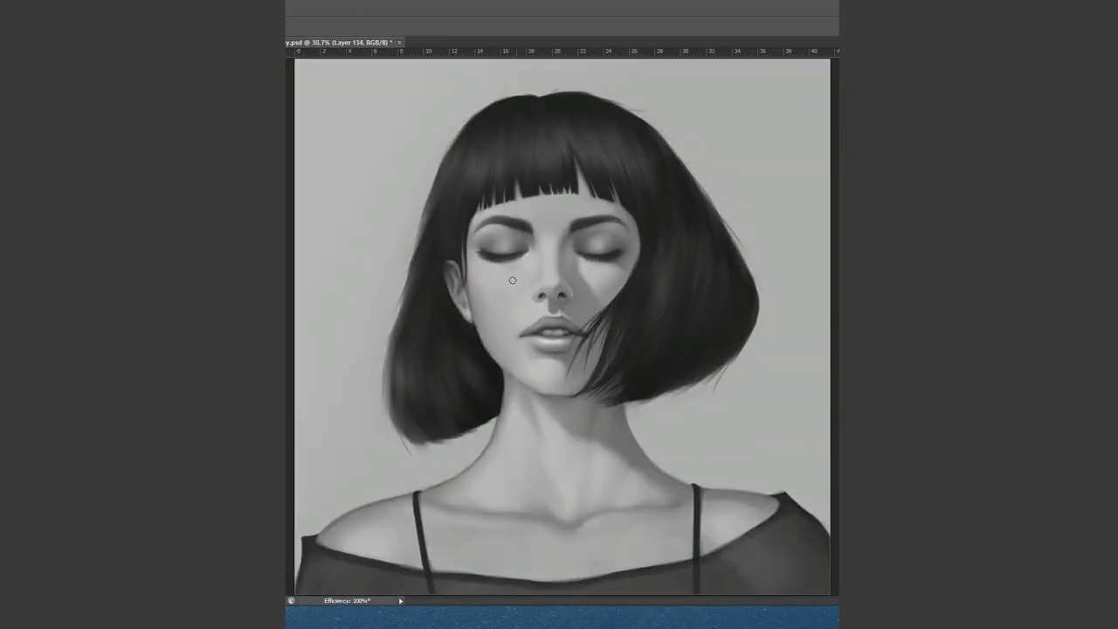
- Paint a soft neck shadow below the hair on a new layer, then hide it
{"action": "key", "text": "ctrl+shift+alt+n"}
{"action": "right_click", "coordinate": [638, 416]}
{"action": "key", "text": "Escape"}
{"action": "right_click", "coordinate": [548, 514]}
{"action": "key", "text": "Escape"}
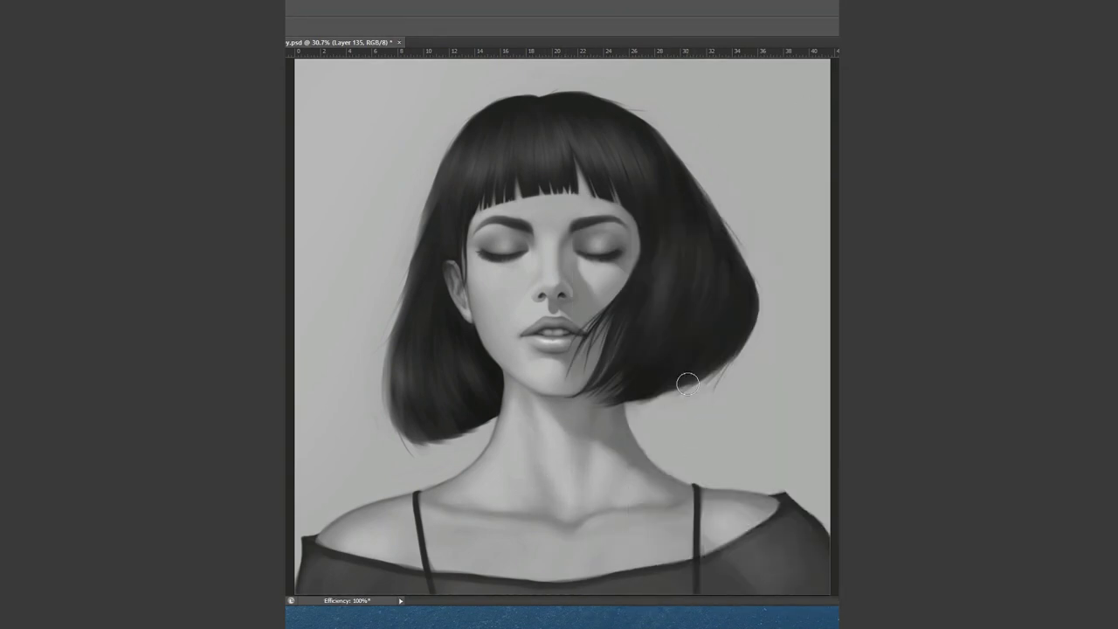
{"action": "right_click", "coordinate": [732, 503]}
{"action": "key", "text": "Escape"}
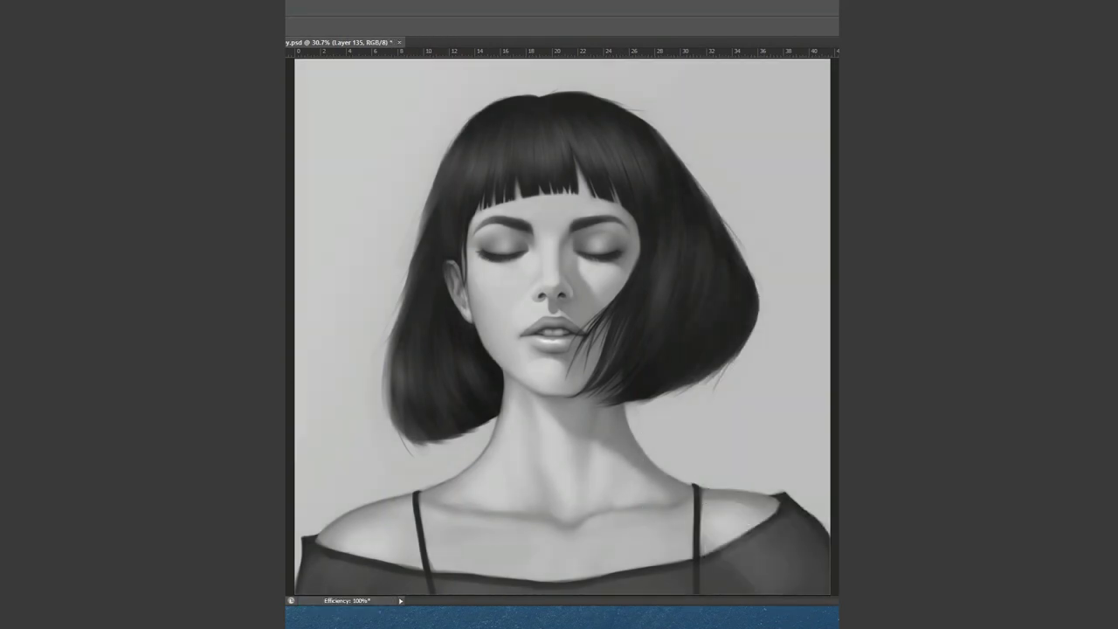
{"action": "right_click", "coordinate": [665, 196]}
{"action": "key", "text": "Escape"}
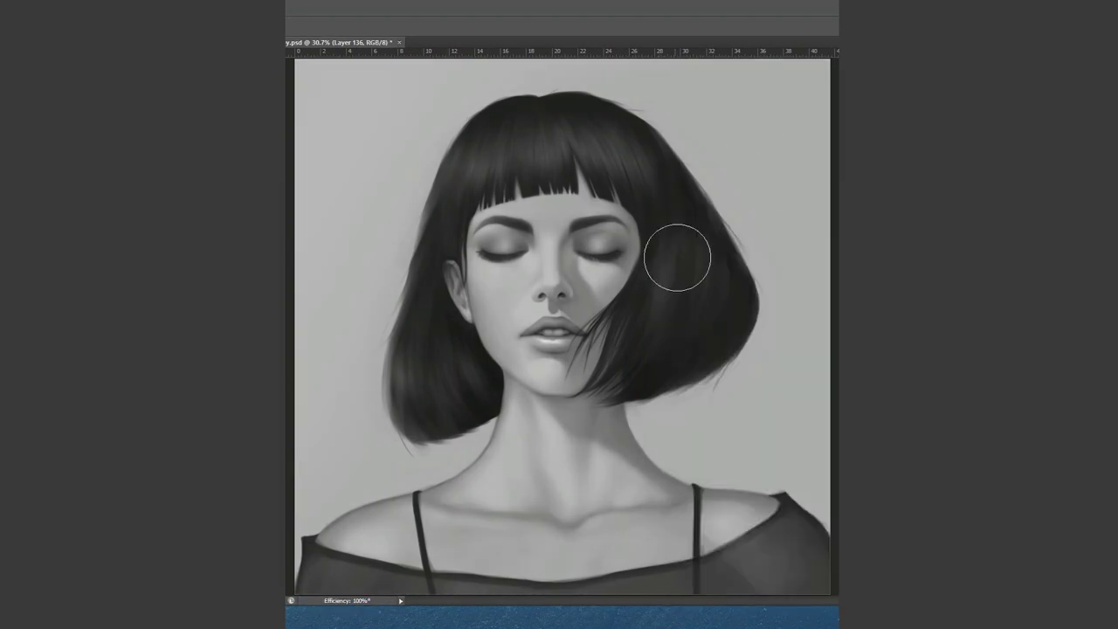
{"action": "key", "text": "ctrl+shift+alt+n"}
{"action": "left_click_drag", "start_coordinate": [769, 476], "coordinate": [639, 364]}
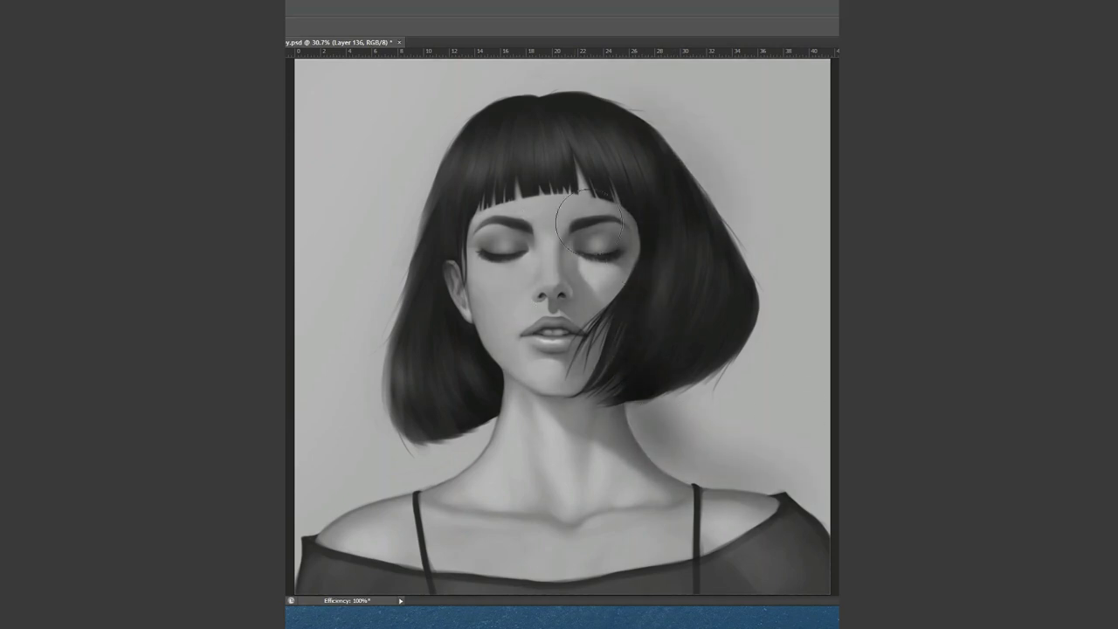
{"action": "key", "text": "ctrl+comma"}
- Add new layers, make the brush much smaller, and save the painting
{"action": "key", "text": "ctrl+shift+alt+n"}
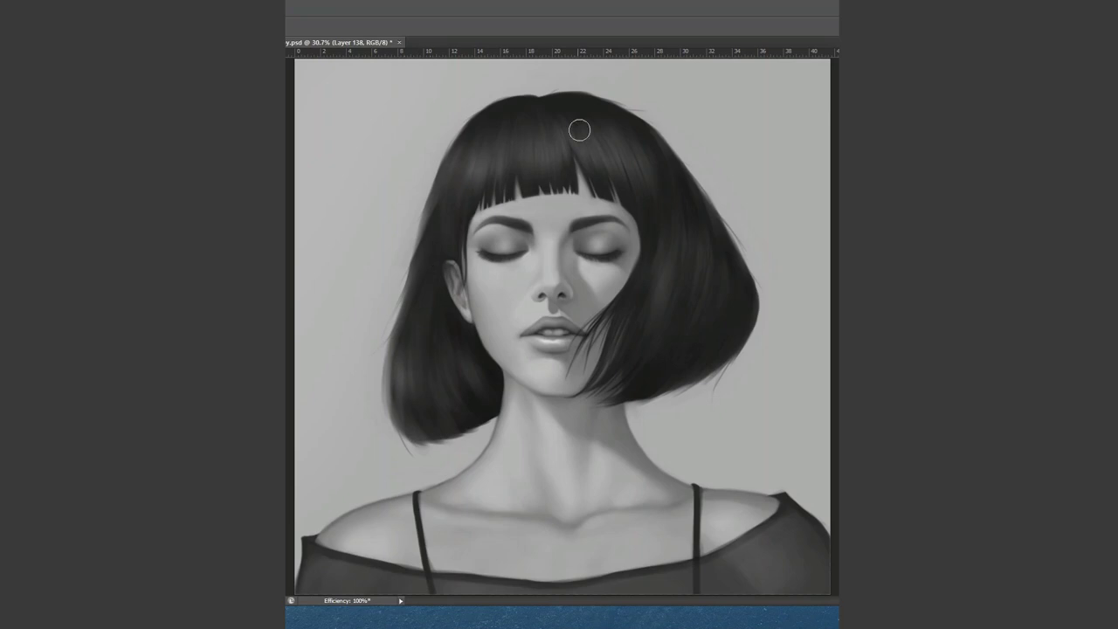
{"action": "key", "text": "ctrl+shift+alt+n"}
{"action": "key", "text": "bracketleft"}
{"action": "key", "text": "bracketleft"}
{"action": "key", "text": "bracketleft"}
{"action": "key", "text": "ctrl+s"}
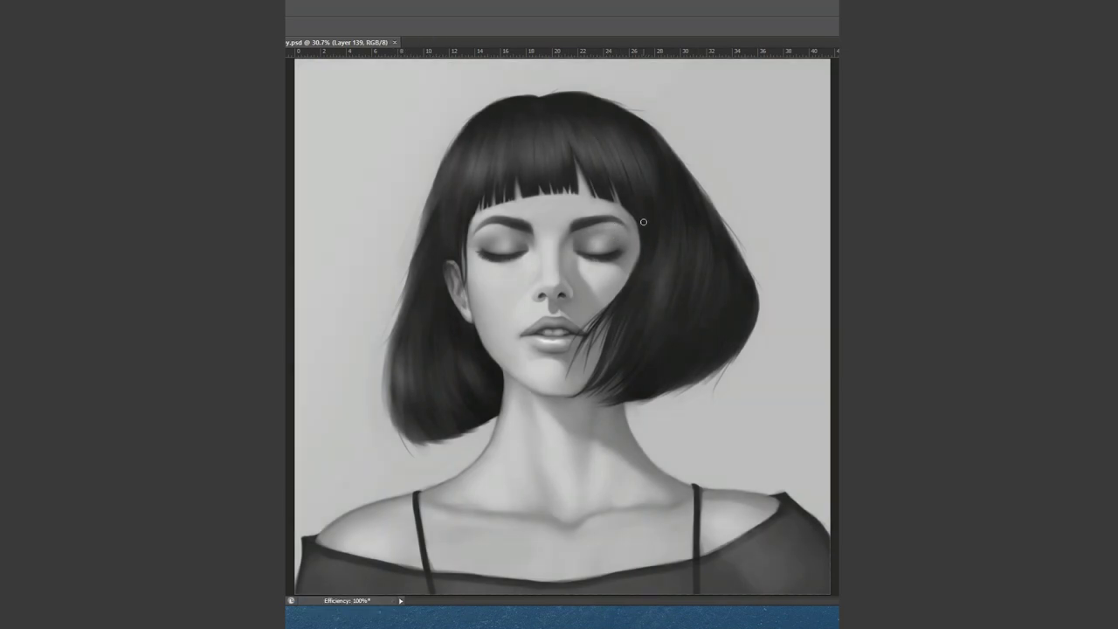
- Try dark shading on the right shoulder and neck side, undo it, and save
{"action": "key", "text": "ctrl+shift+alt+n"}
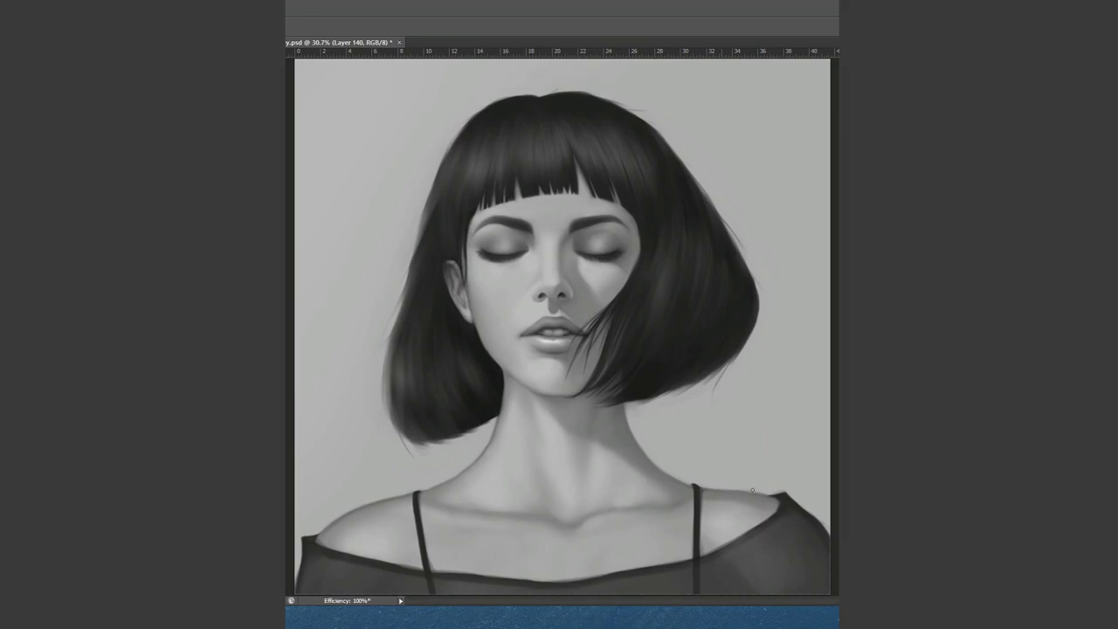
{"action": "key", "text": "ctrl+shift+alt+n"}
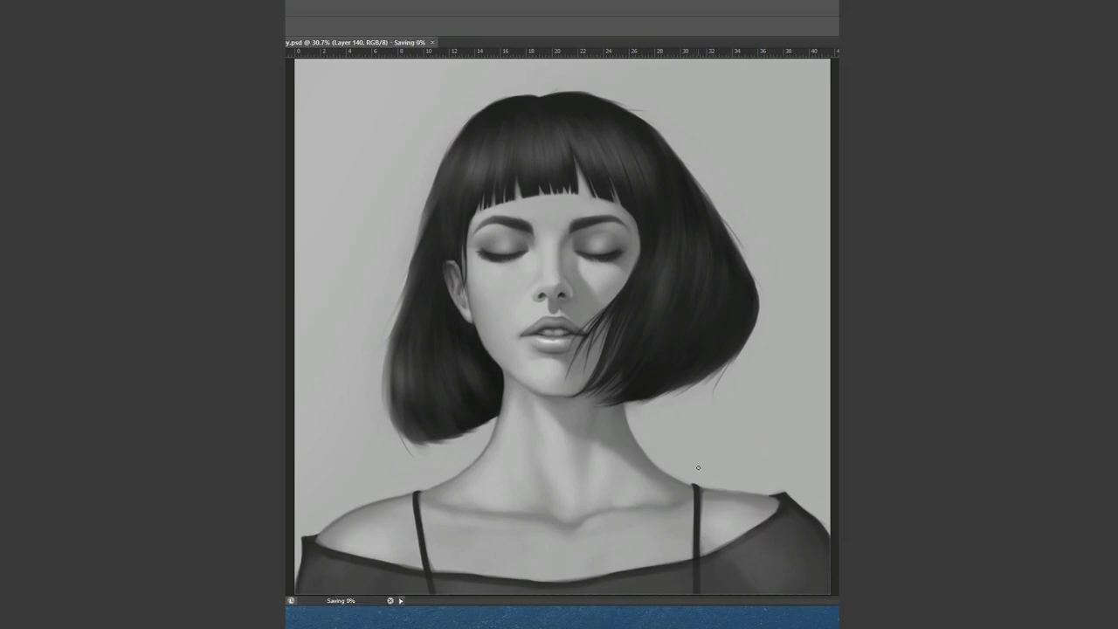
{"action": "mouse_move", "coordinate": [769, 495]}
{"action": "left_mouse_down"}
{"action": "mouse_move", "coordinate": [704, 486]}
{"action": "mouse_move", "coordinate": [626, 411]}
{"action": "left_mouse_up"}
{"action": "left_click_drag", "start_coordinate": [686, 482], "coordinate": [747, 493]}
{"action": "key", "text": "ctrl+alt+z"}
{"action": "key", "text": "ctrl+alt+z"}
{"action": "key", "text": "ctrl+alt+z"}
{"action": "key", "text": "ctrl+s"}
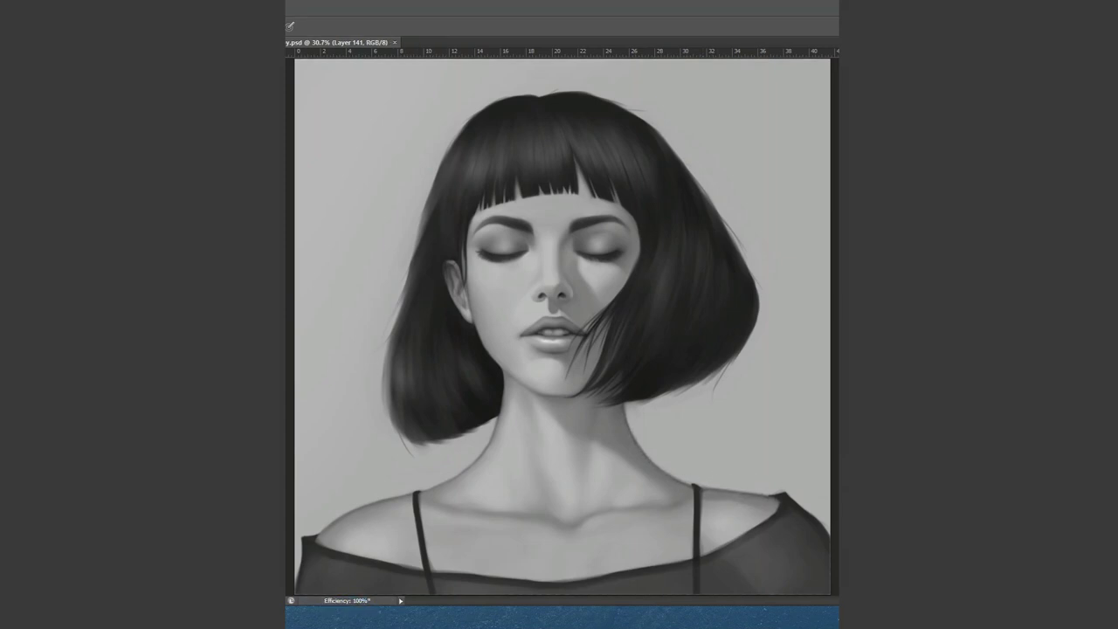